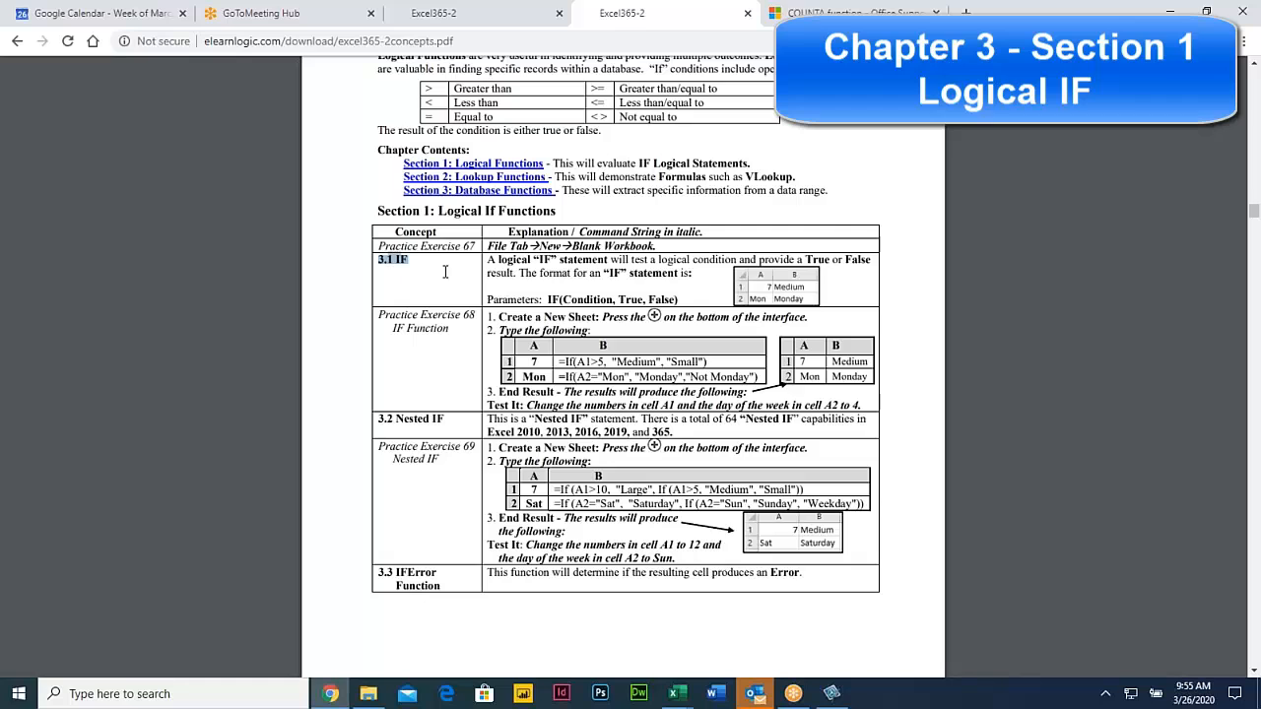
Step: Review the logical function topics in Section 1 of the PDF, from IF, Nested IF and IFError through SumIF, CountIF and AverageIF
{"action": "left_click", "coordinate": [537, 312]}
{"action": "left_click_drag", "start_coordinate": [383, 420], "coordinate": [513, 498]}
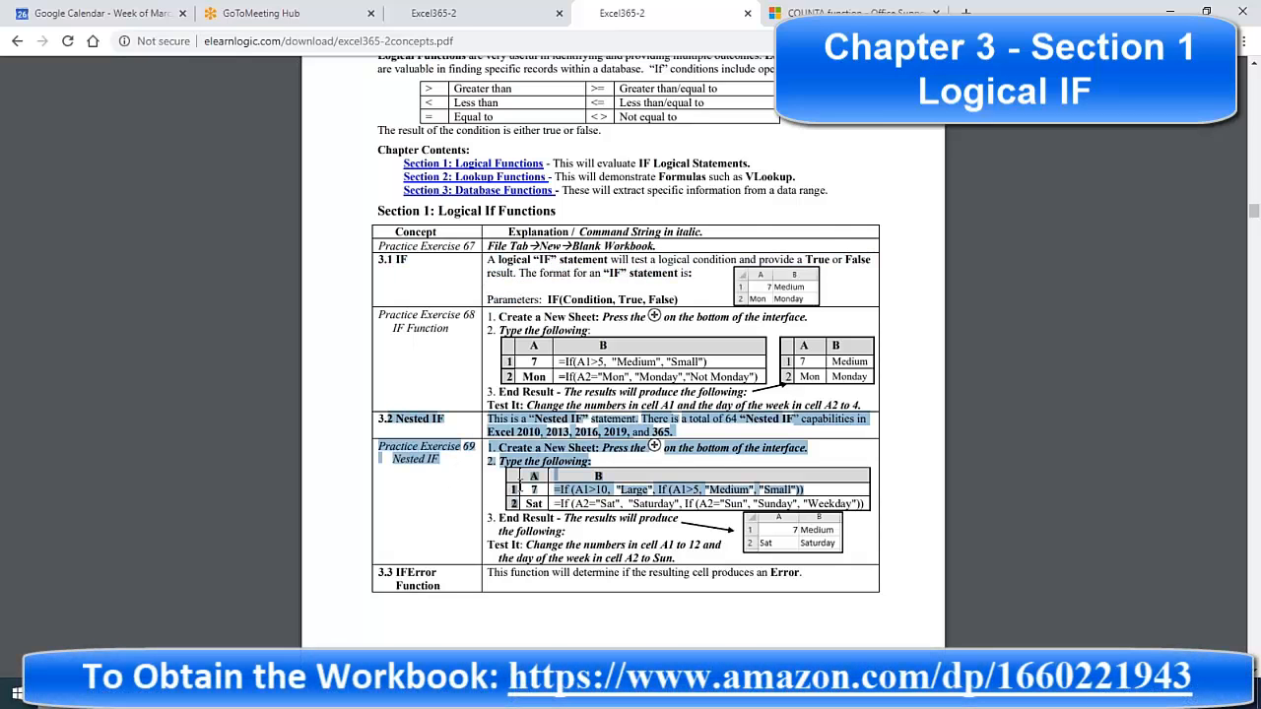
{"action": "scroll", "coordinate": [422, 436], "scroll_direction": "down", "scroll_amount": 3}
{"action": "left_click_drag", "start_coordinate": [386, 335], "coordinate": [494, 361]}
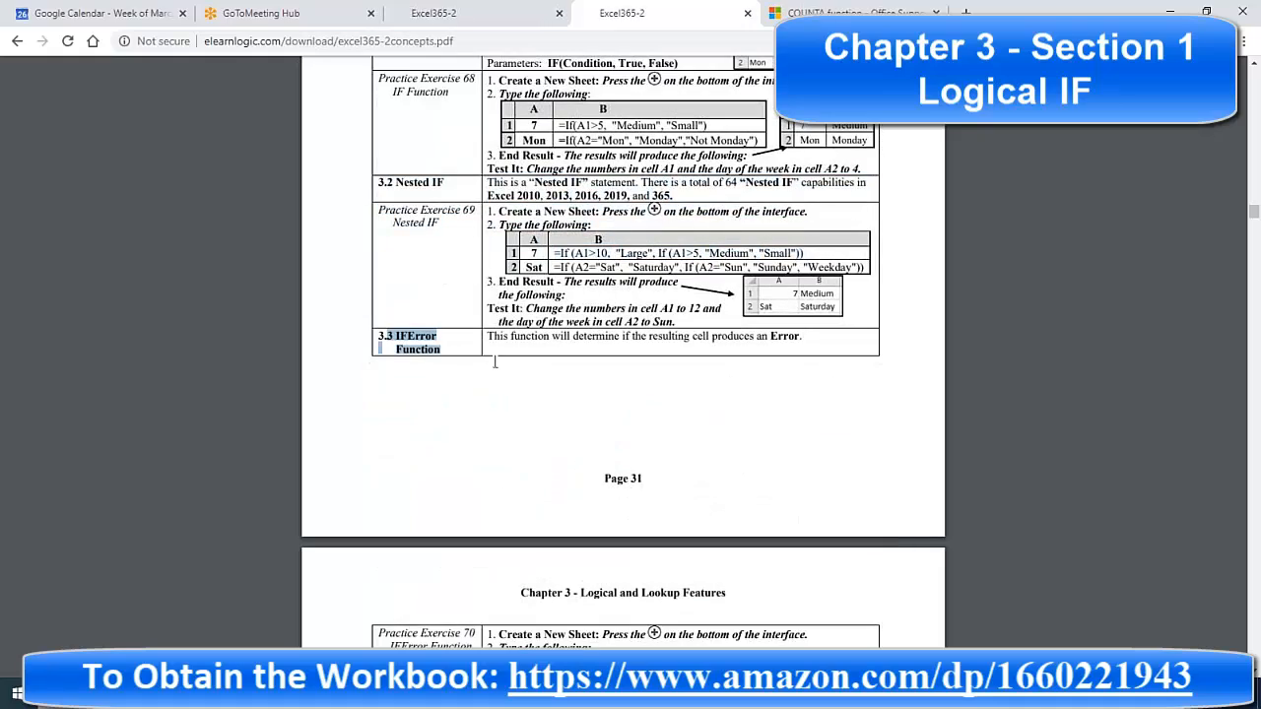
{"action": "scroll", "coordinate": [509, 403], "scroll_direction": "down", "scroll_amount": 10}
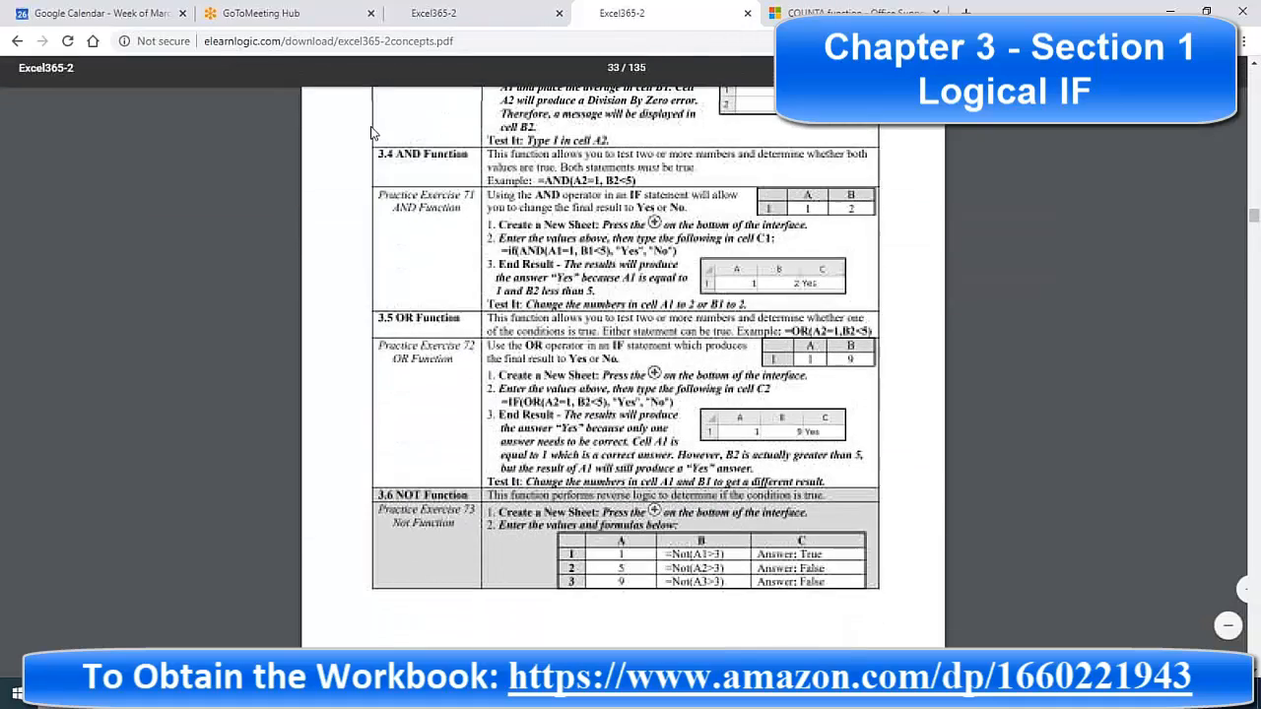
{"action": "scroll", "coordinate": [429, 329], "scroll_direction": "down", "scroll_amount": 7}
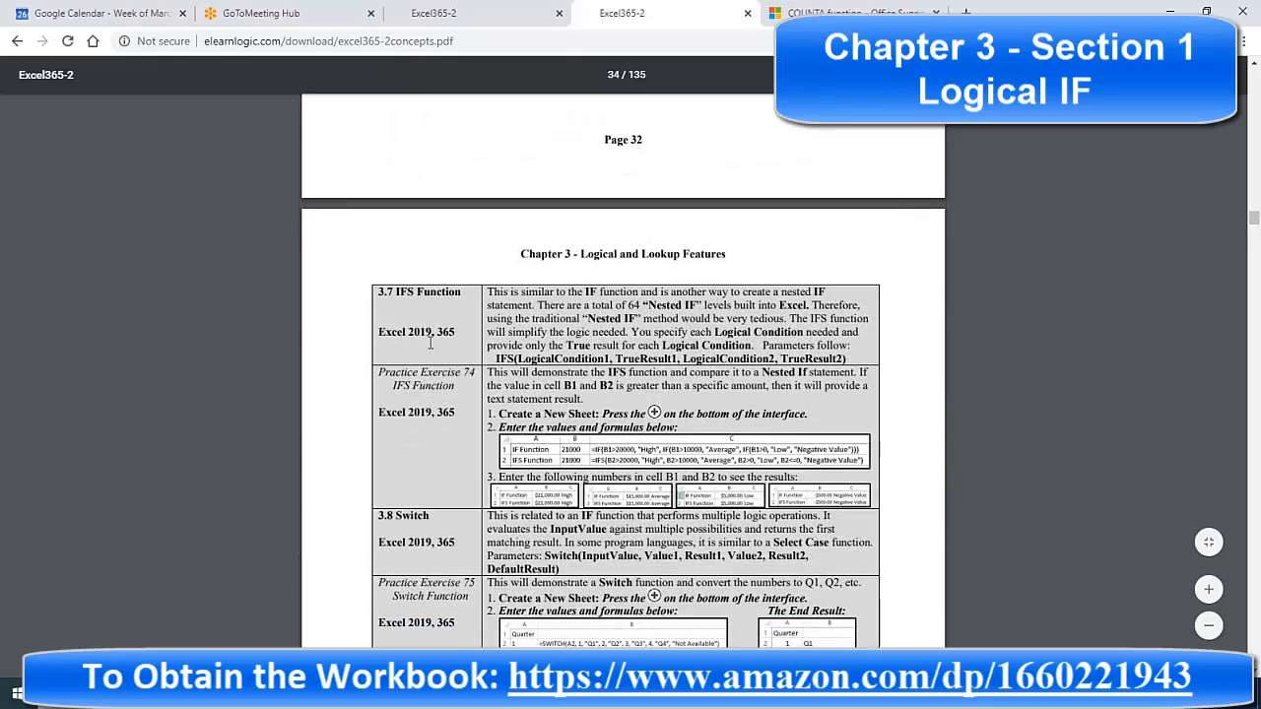
{"action": "scroll", "coordinate": [429, 341], "scroll_direction": "down", "scroll_amount": 5}
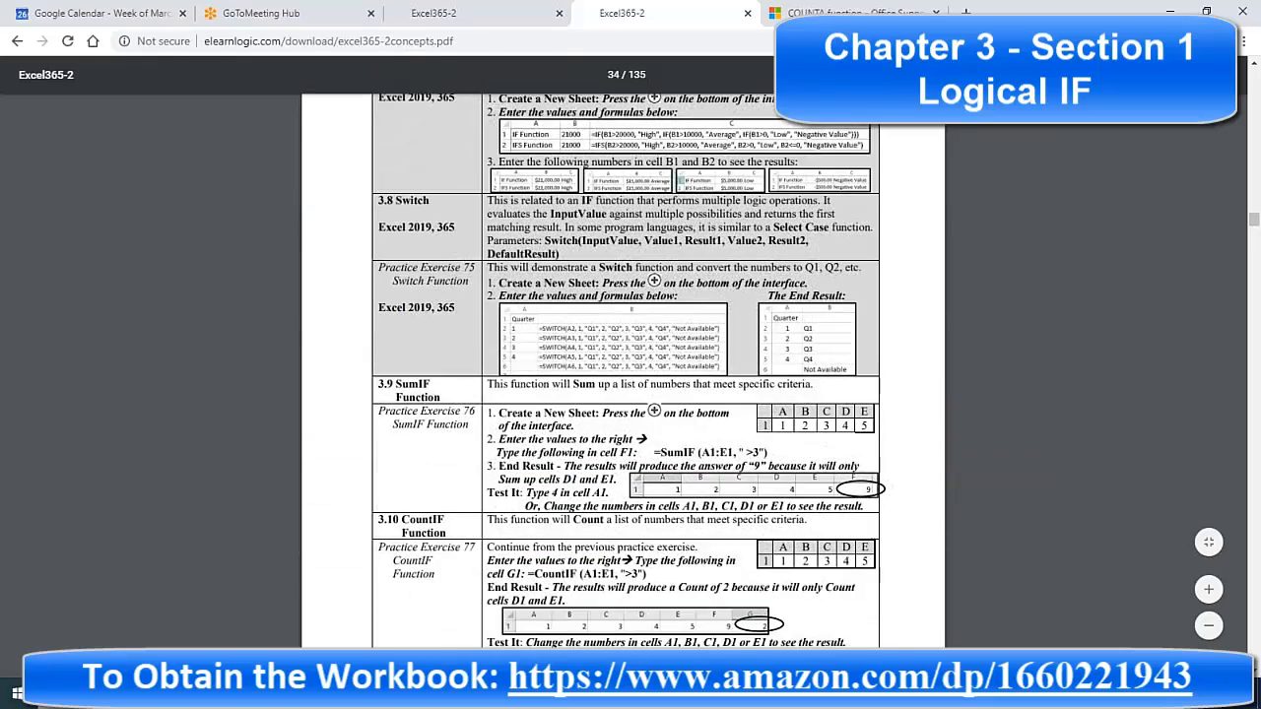
{"action": "left_click_drag", "start_coordinate": [381, 306], "coordinate": [457, 319]}
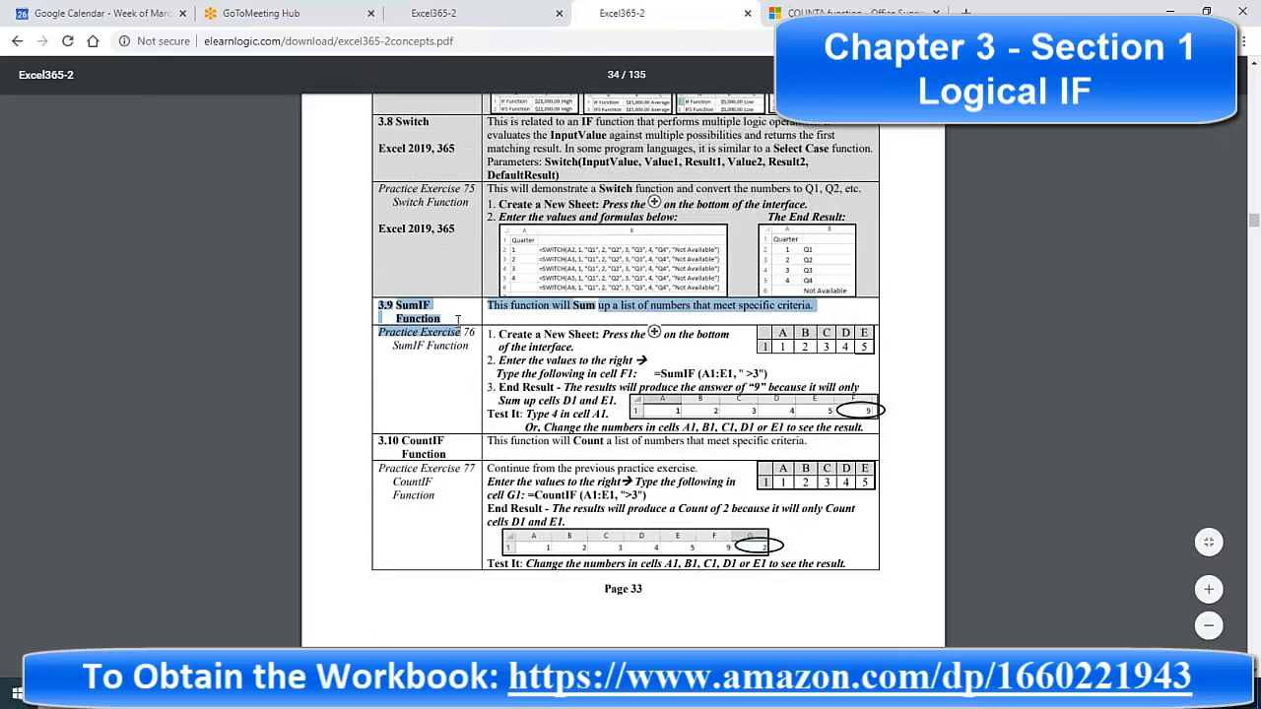
{"action": "scroll", "coordinate": [441, 376], "scroll_direction": "down", "scroll_amount": 4}
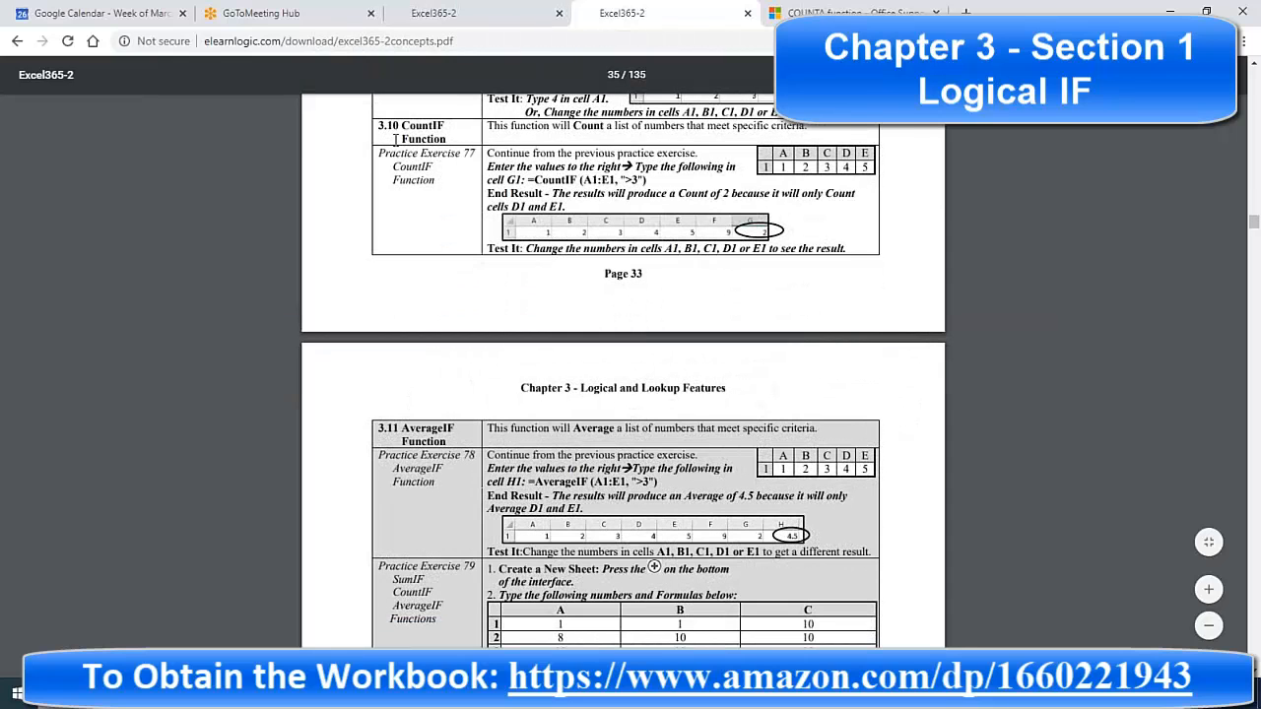
{"action": "left_click_drag", "start_coordinate": [378, 126], "coordinate": [459, 143]}
{"action": "scroll", "coordinate": [447, 382], "scroll_direction": "down", "scroll_amount": 3}
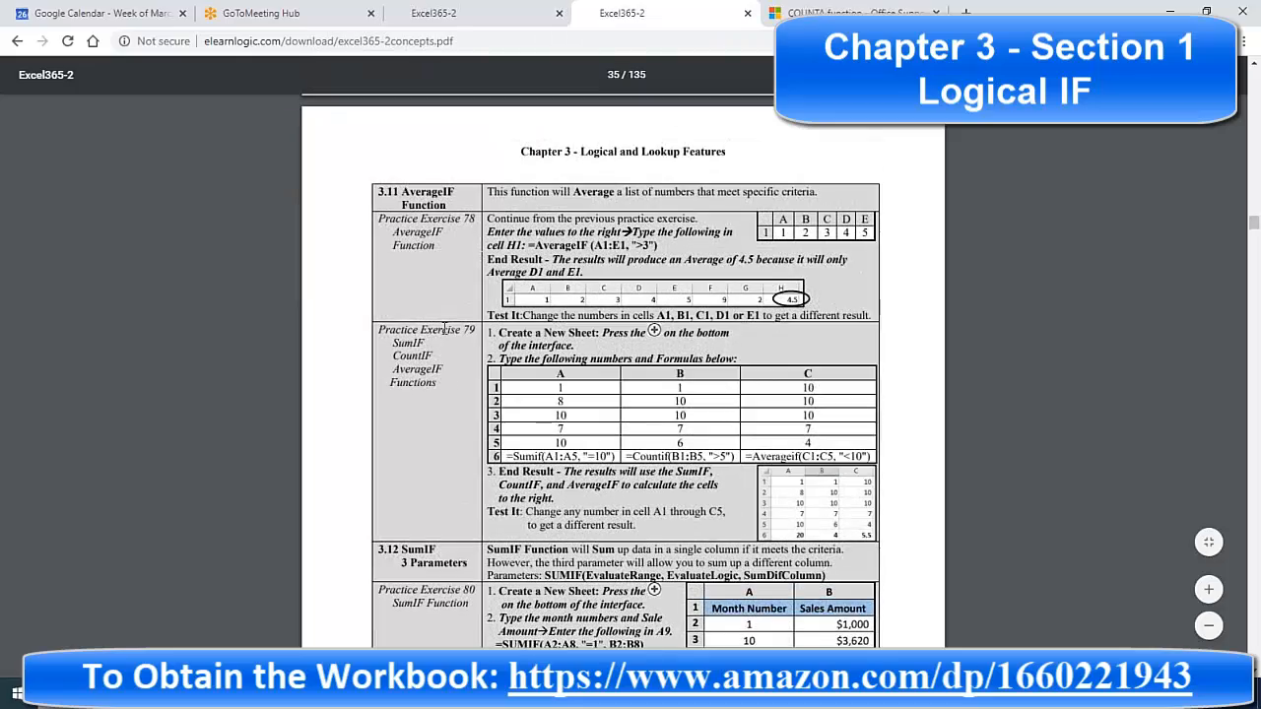
{"action": "scroll", "coordinate": [428, 422], "scroll_direction": "down", "scroll_amount": 5}
{"action": "scroll", "coordinate": [428, 423], "scroll_direction": "down", "scroll_amount": 9}
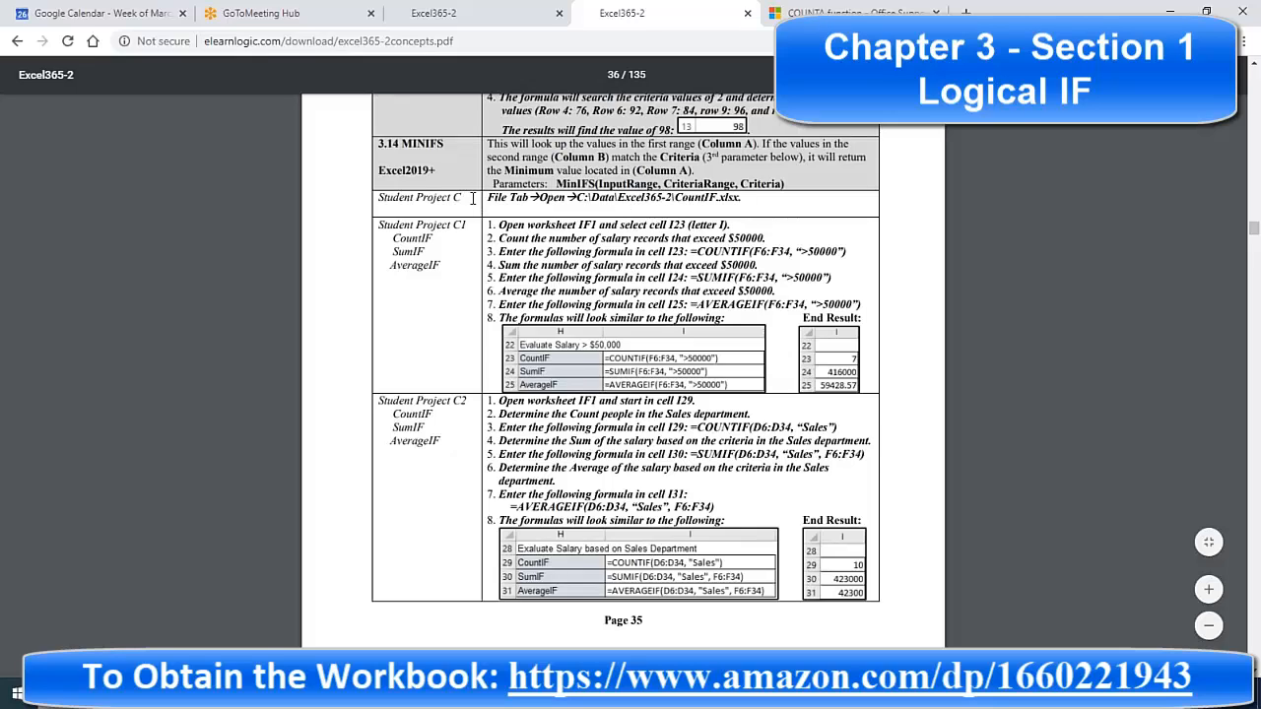
Step: Read through Student Projects C and D in the PDF, including their CountIF.xlsx and LogicalIF.xlsx exercise files
{"action": "left_click_drag", "start_coordinate": [678, 198], "coordinate": [738, 199]}
{"action": "left_click", "coordinate": [704, 197]}
{"action": "scroll", "coordinate": [493, 247], "scroll_direction": "down", "scroll_amount": 3}
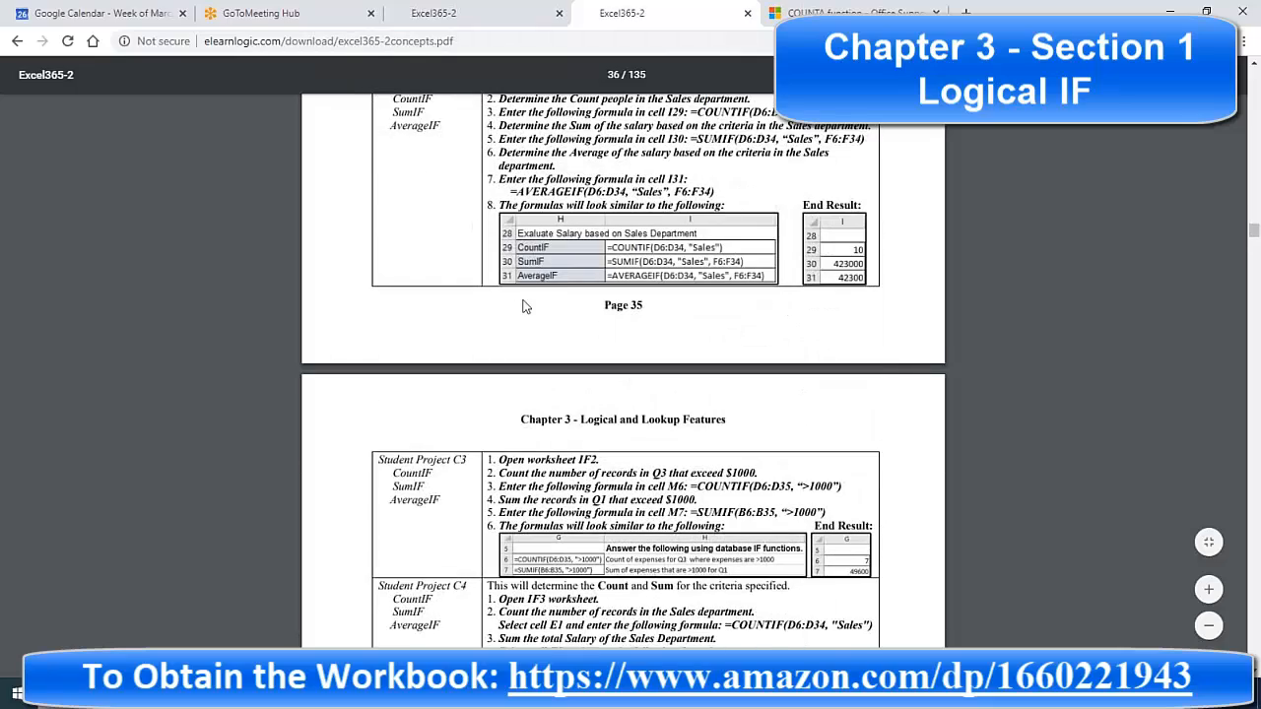
{"action": "scroll", "coordinate": [524, 306], "scroll_direction": "down", "scroll_amount": 4}
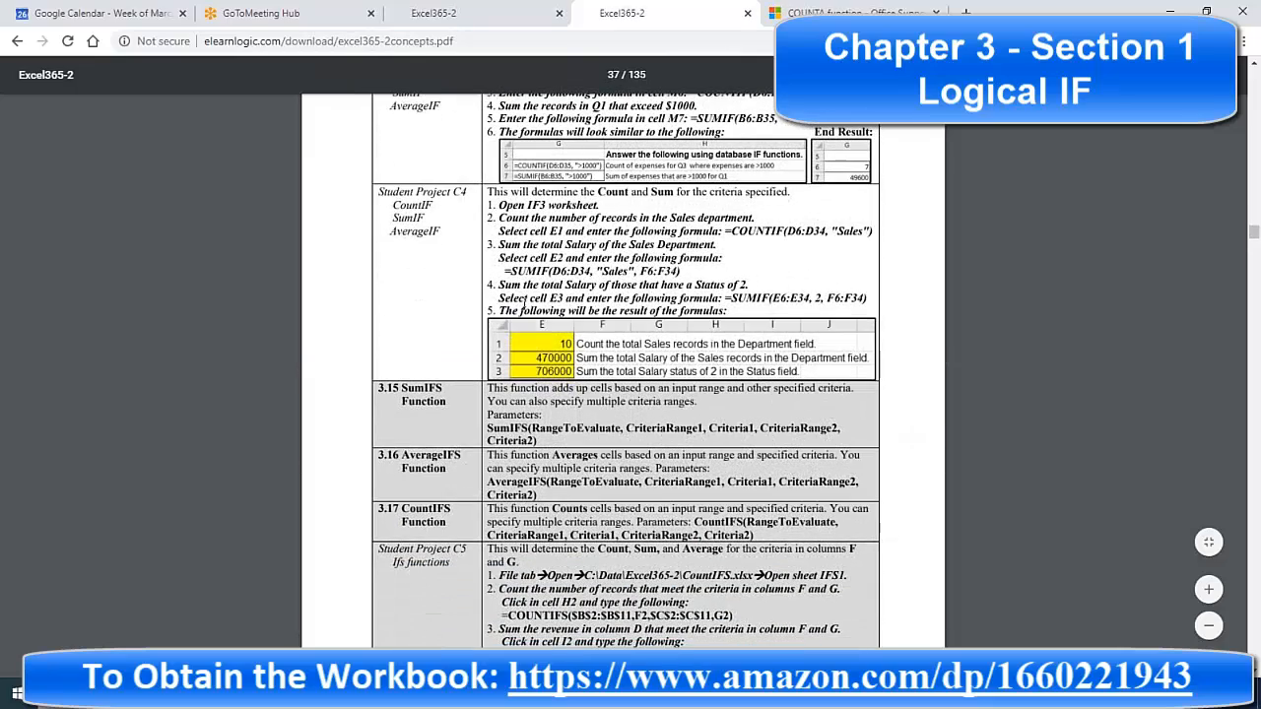
{"action": "scroll", "coordinate": [579, 313], "scroll_direction": "down", "scroll_amount": 10}
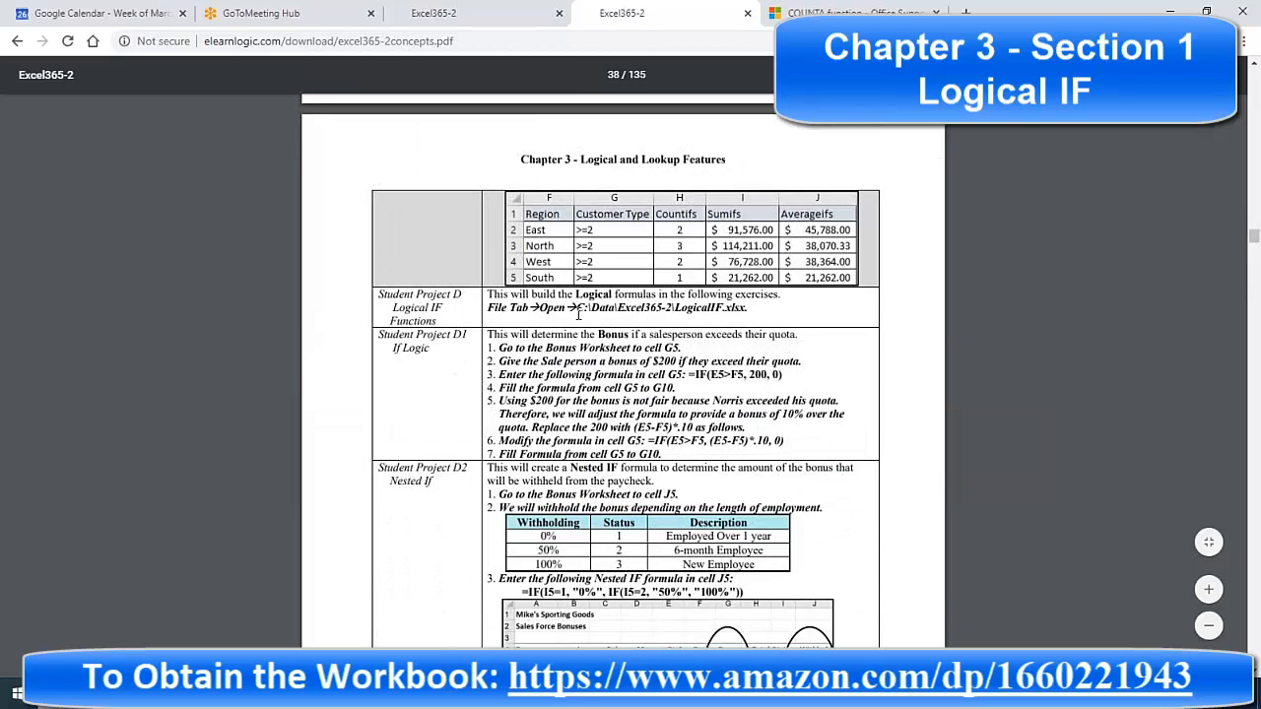
{"action": "left_click_drag", "start_coordinate": [678, 308], "coordinate": [750, 310]}
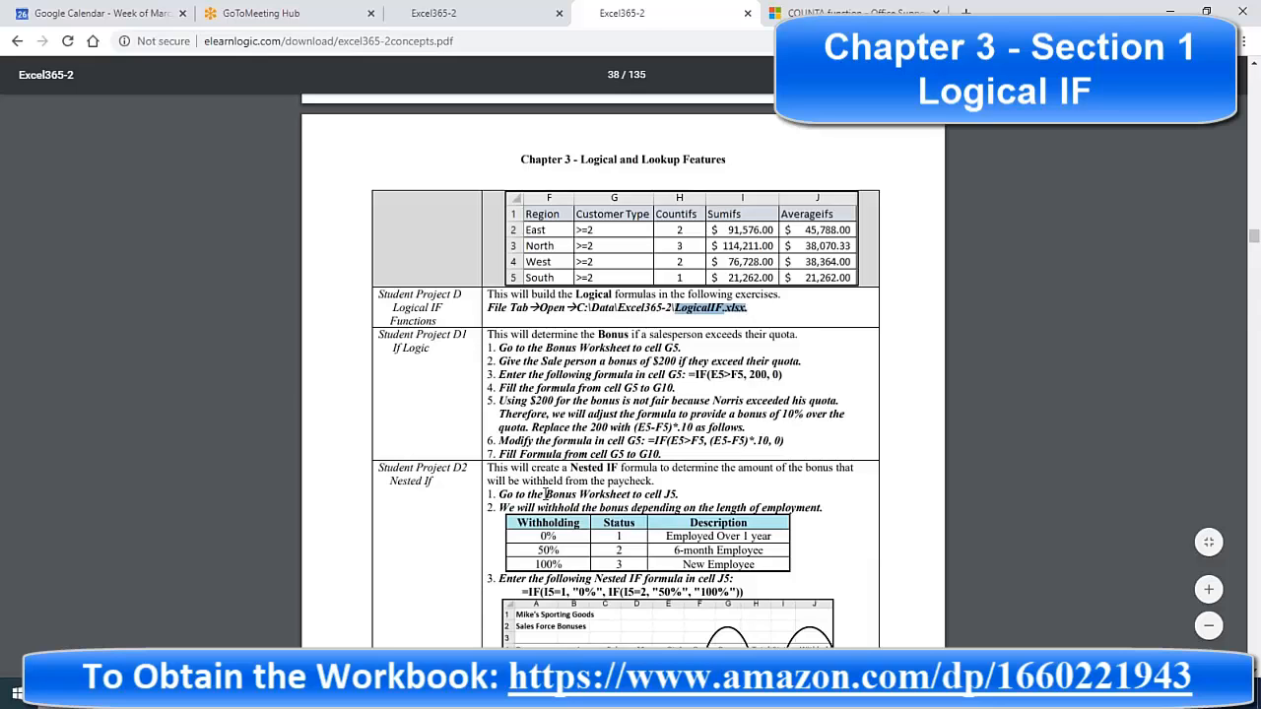
{"action": "scroll", "coordinate": [547, 494], "scroll_direction": "down", "scroll_amount": 2}
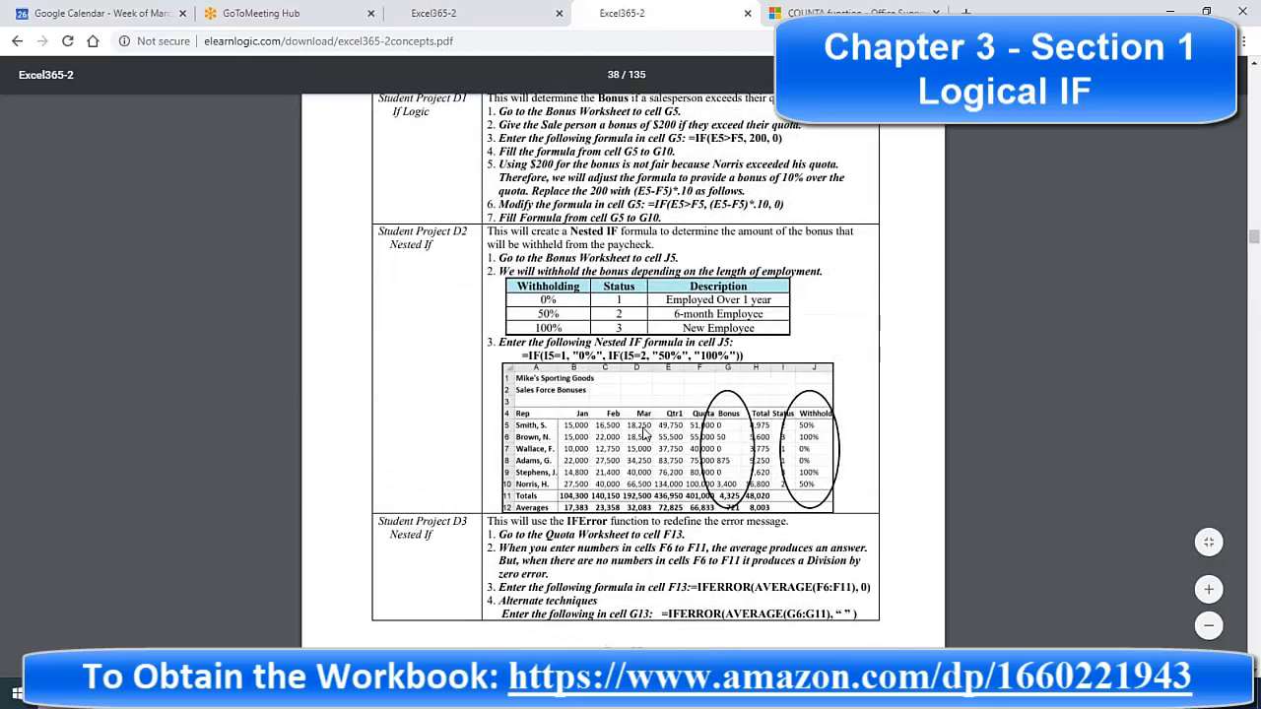
{"action": "scroll", "coordinate": [642, 434], "scroll_direction": "down", "scroll_amount": 3}
{"action": "scroll", "coordinate": [642, 433], "scroll_direction": "up", "scroll_amount": 2}
{"action": "scroll", "coordinate": [643, 433], "scroll_direction": "down", "scroll_amount": 1}
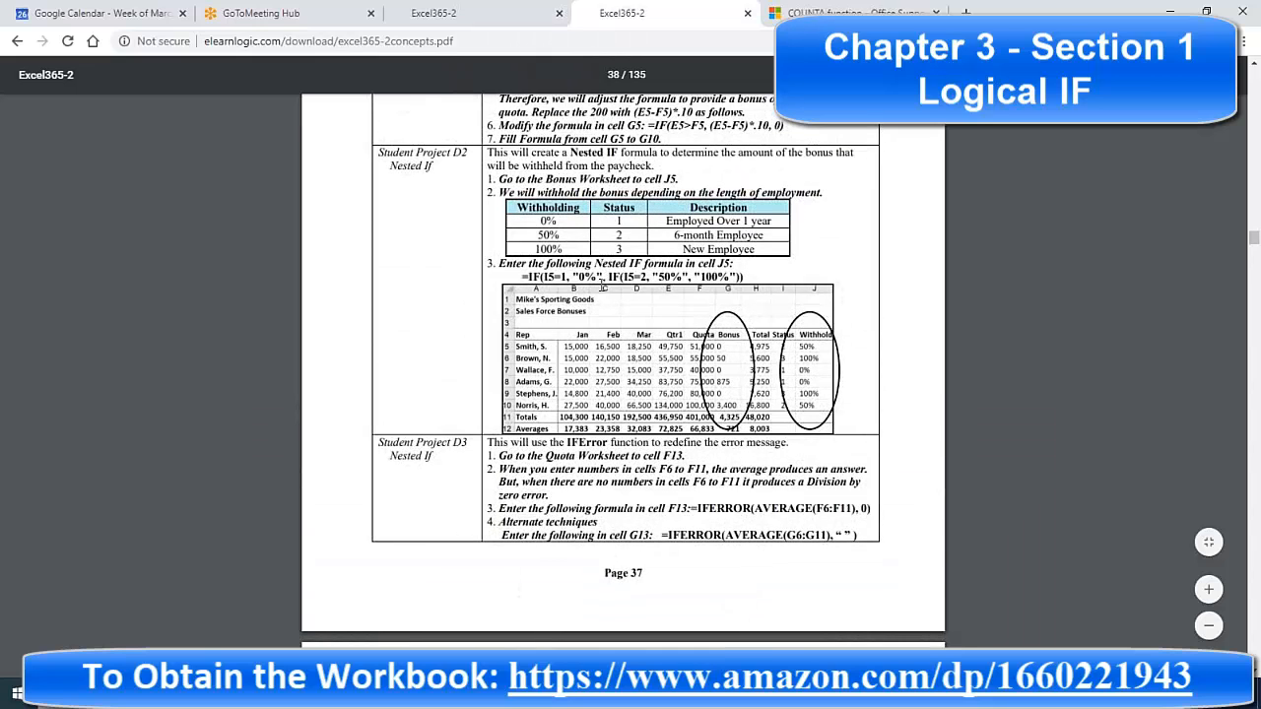
{"action": "scroll", "coordinate": [603, 284], "scroll_direction": "down", "scroll_amount": 3}
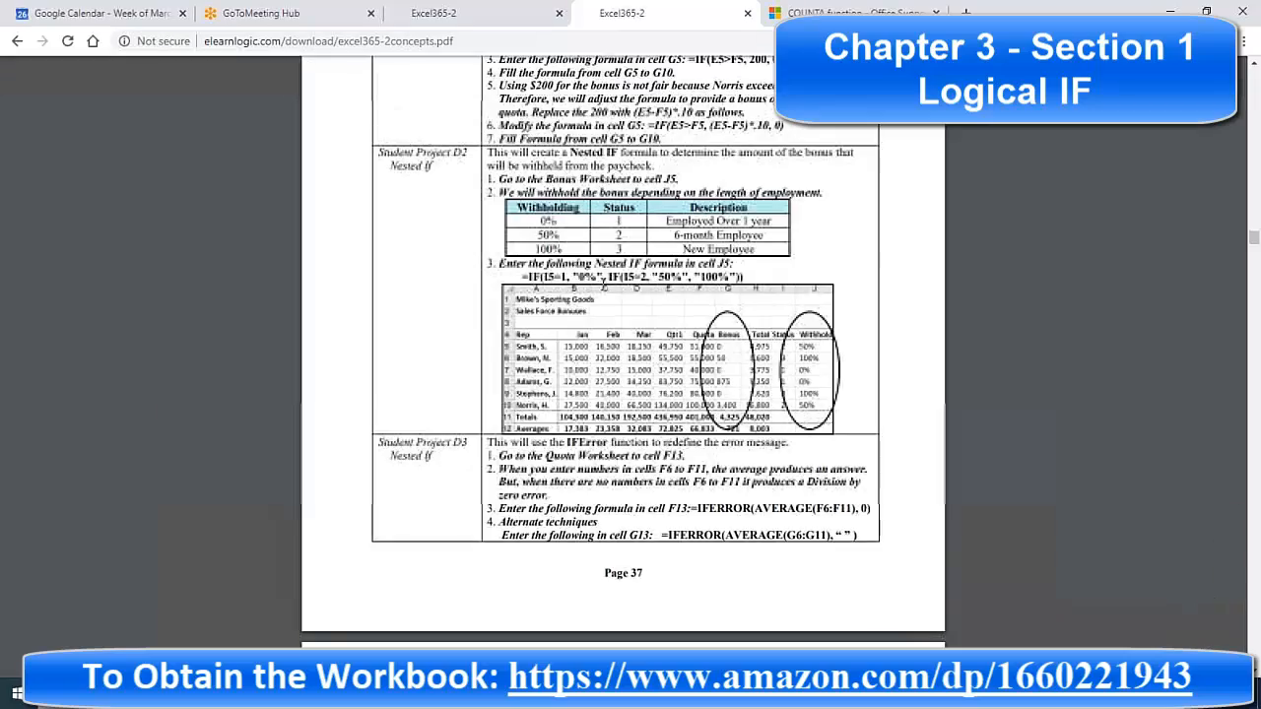
{"action": "scroll", "coordinate": [607, 336], "scroll_direction": "down", "scroll_amount": 7}
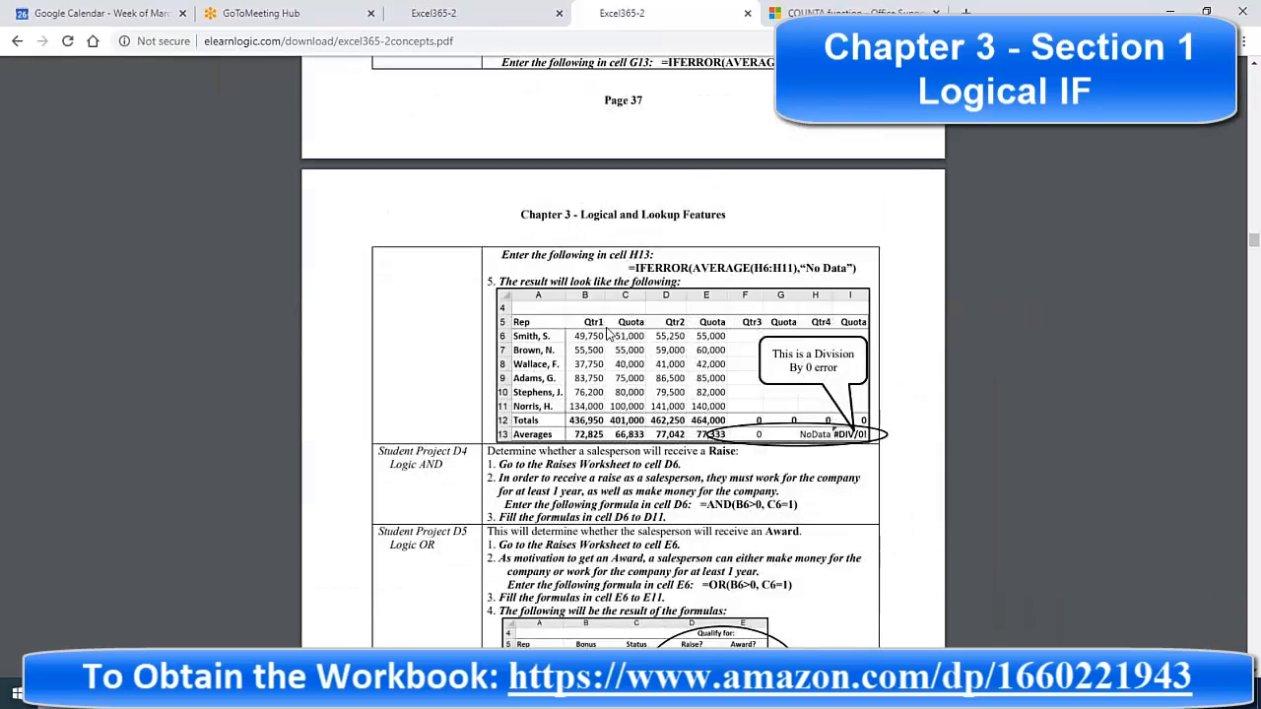
{"action": "scroll", "coordinate": [622, 355], "scroll_direction": "down", "scroll_amount": 3}
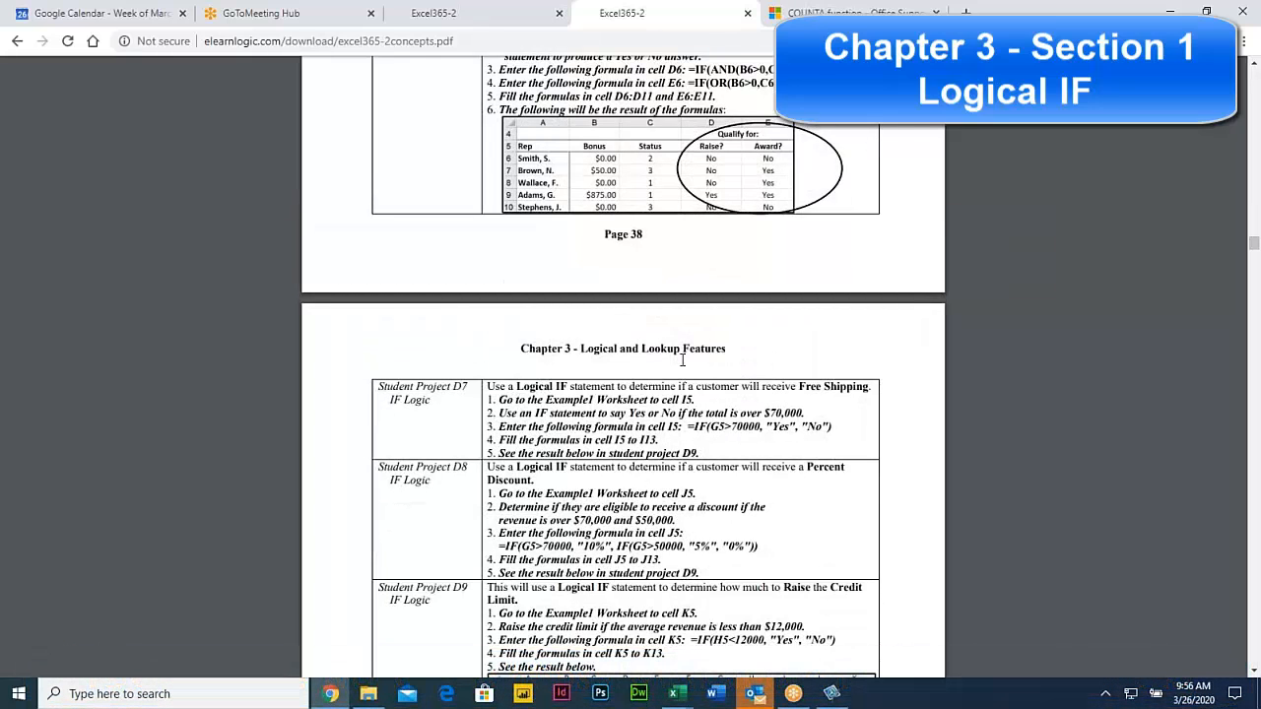
Step: Switch to Excel and open the workbook Logical IF.xlsx from the Excel365-2 folder
{"action": "mouse_move", "coordinate": [676, 693]}
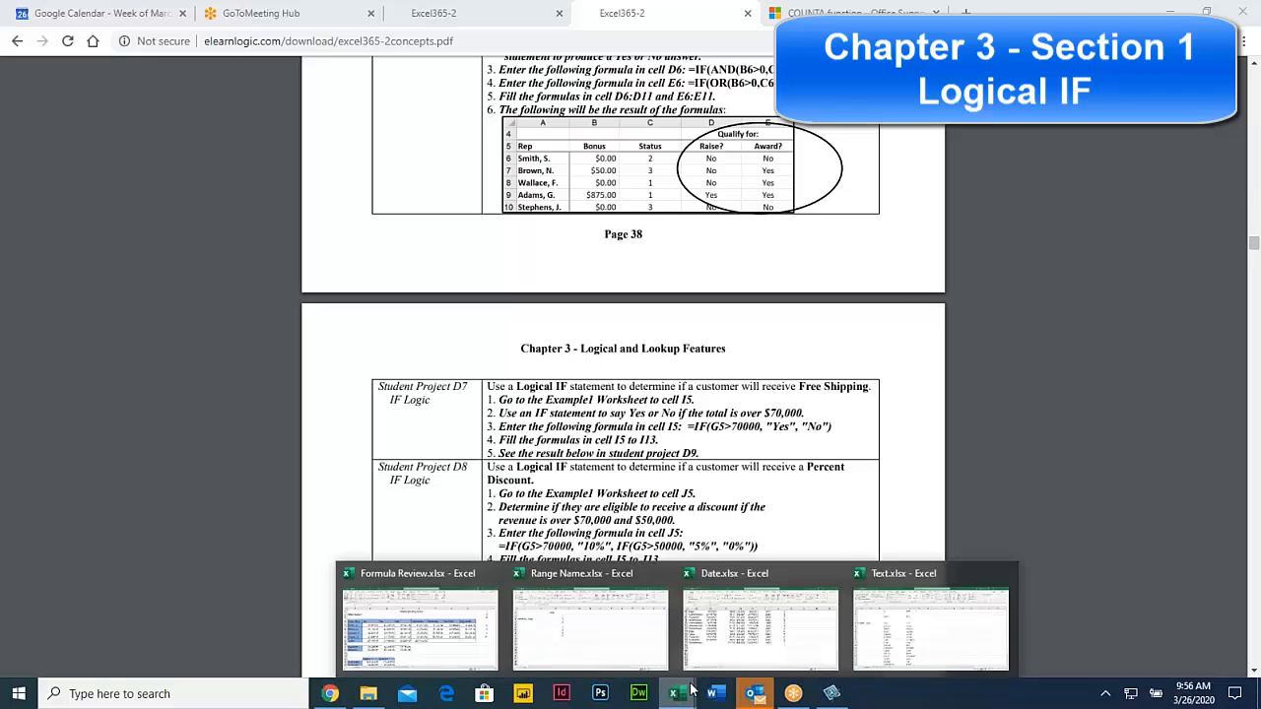
{"action": "left_click", "coordinate": [895, 622]}
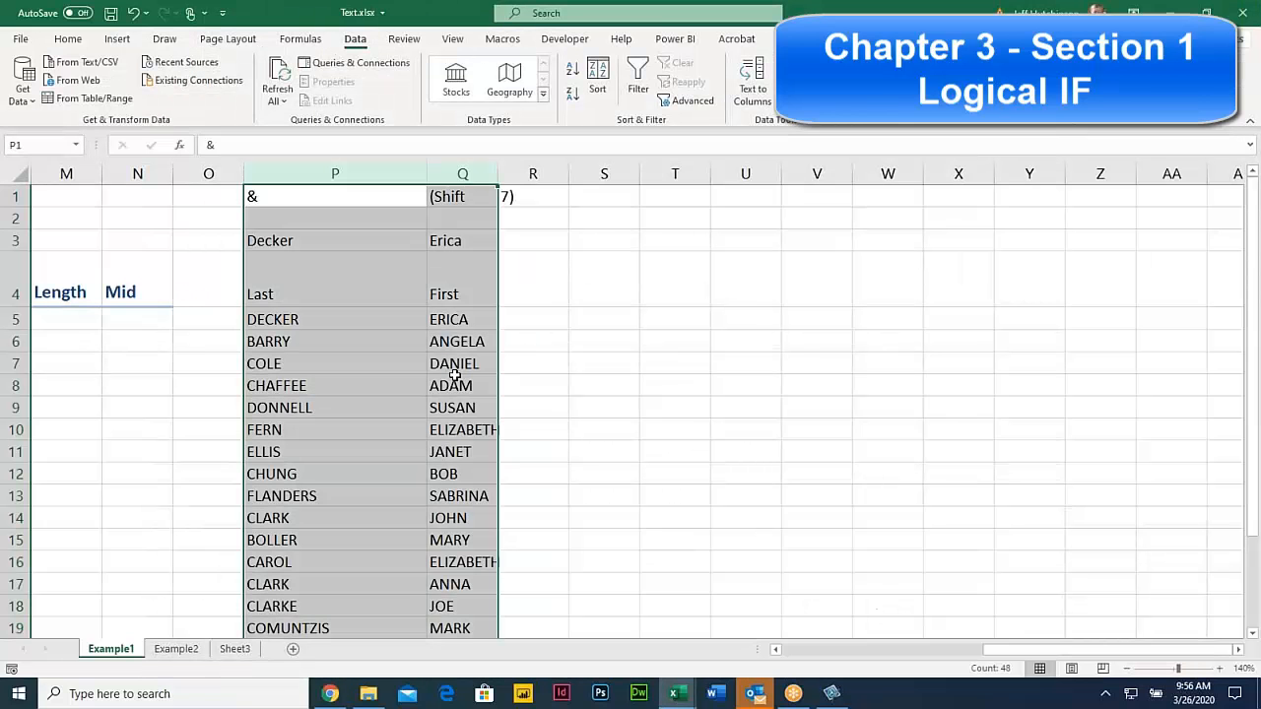
{"action": "left_click", "coordinate": [20, 39]}
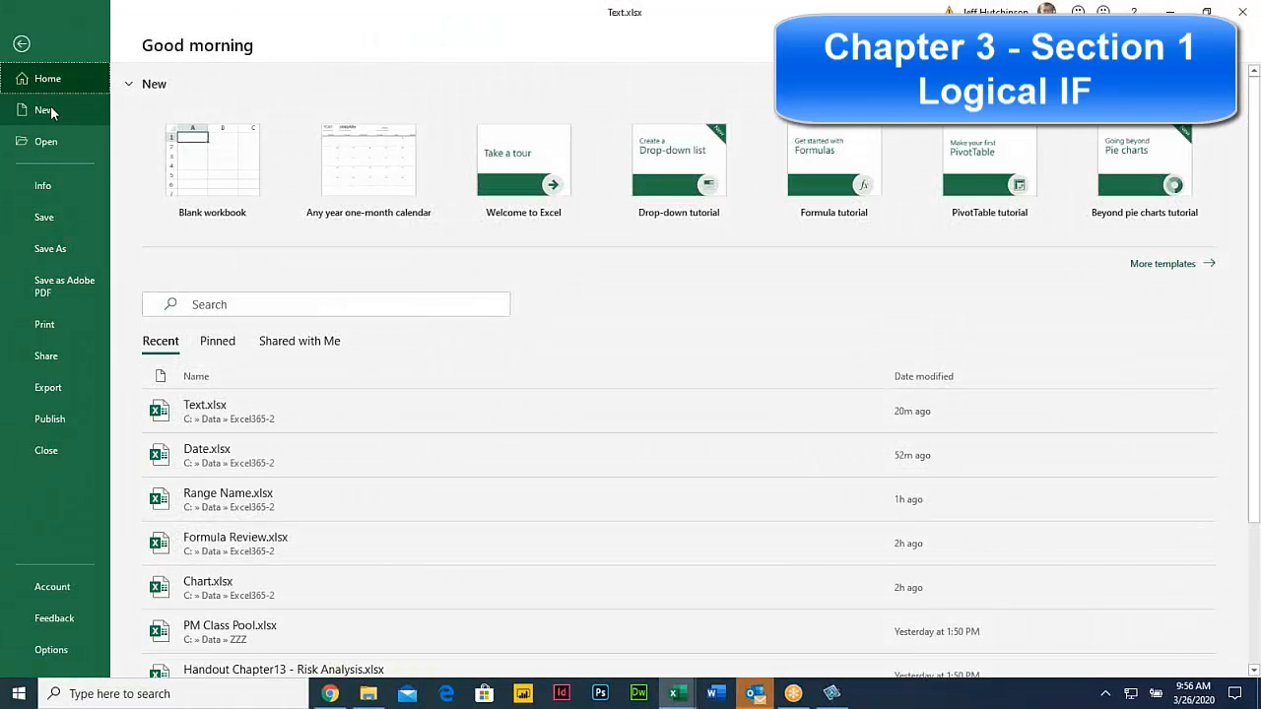
{"action": "left_click", "coordinate": [58, 141]}
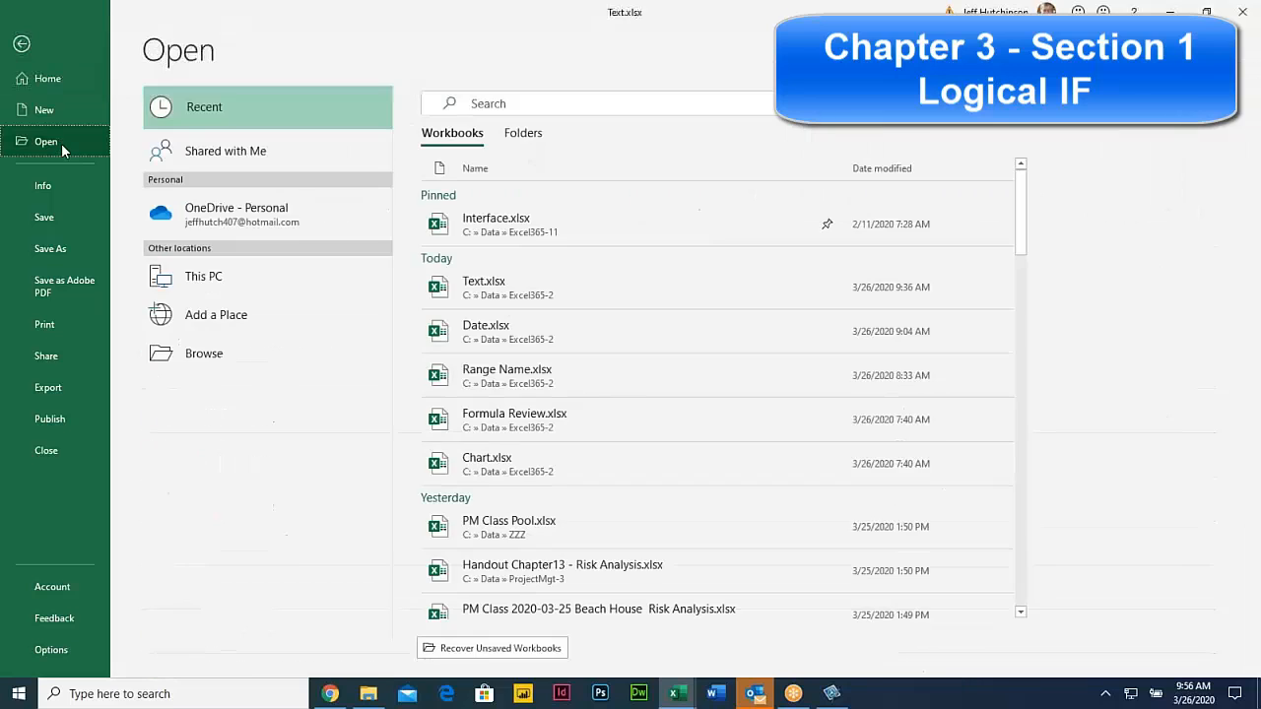
{"action": "left_click", "coordinate": [246, 364]}
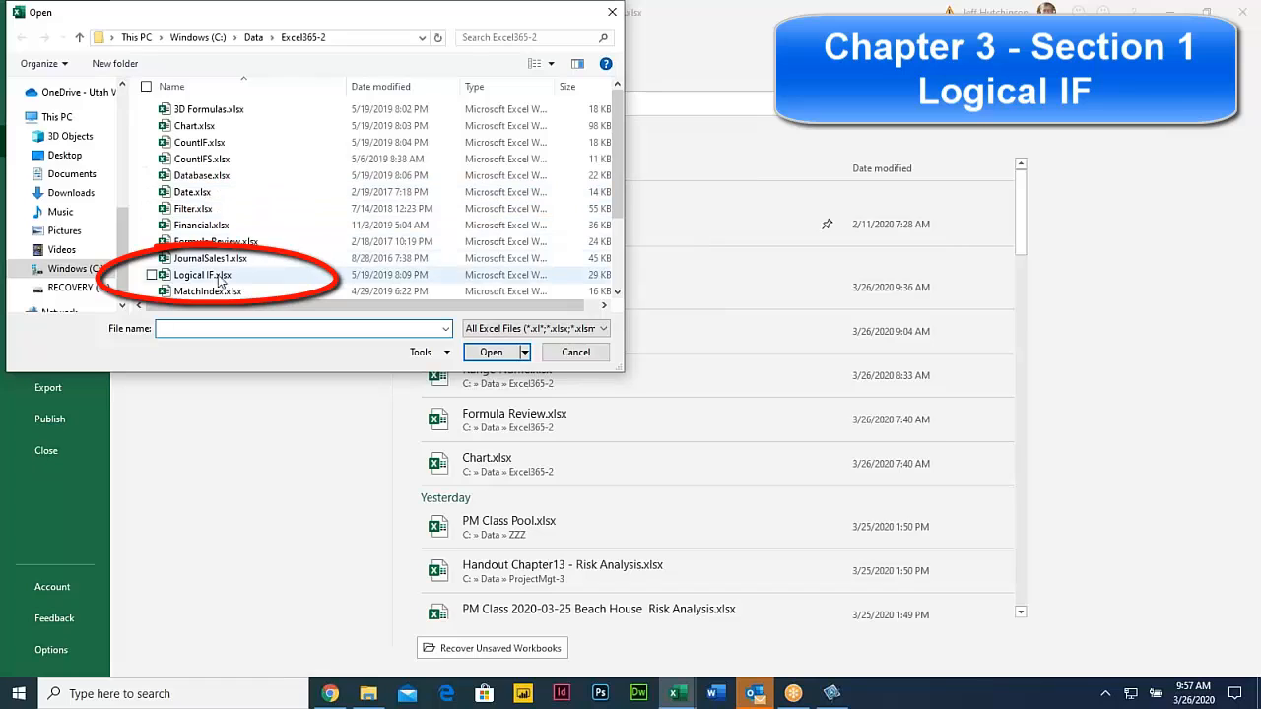
{"action": "left_click", "coordinate": [218, 280]}
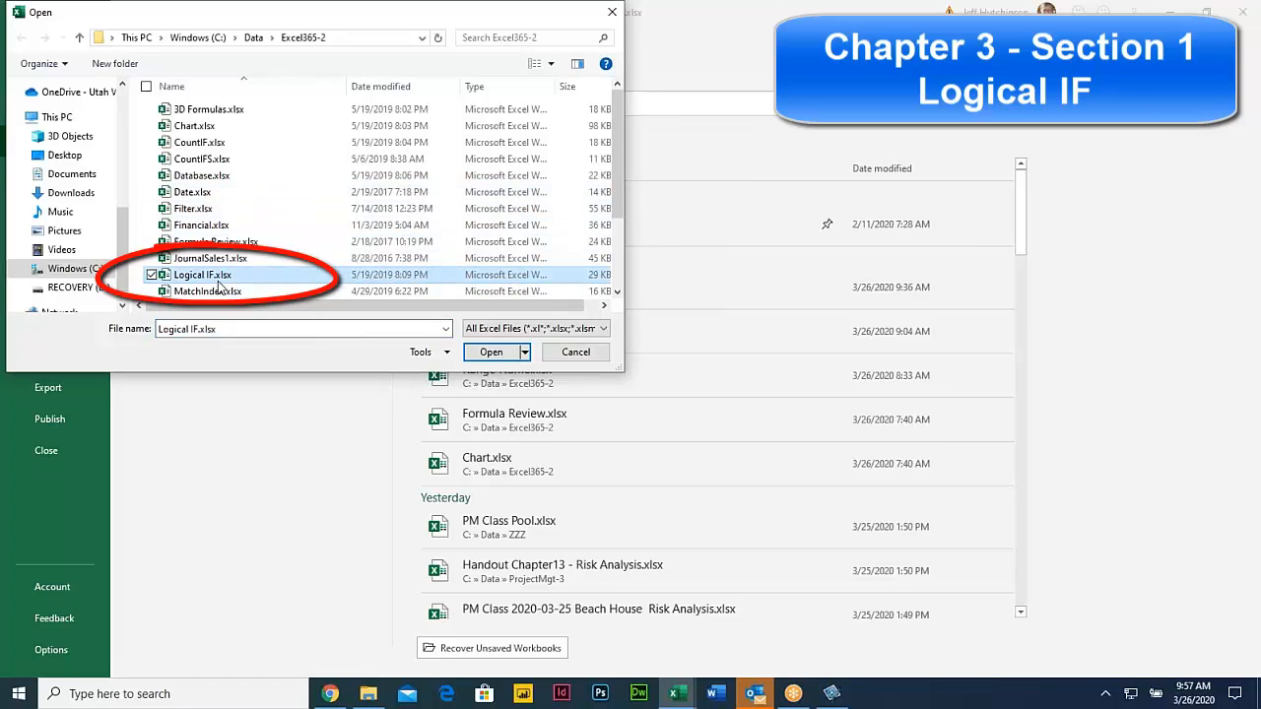
{"action": "left_click", "coordinate": [490, 352]}
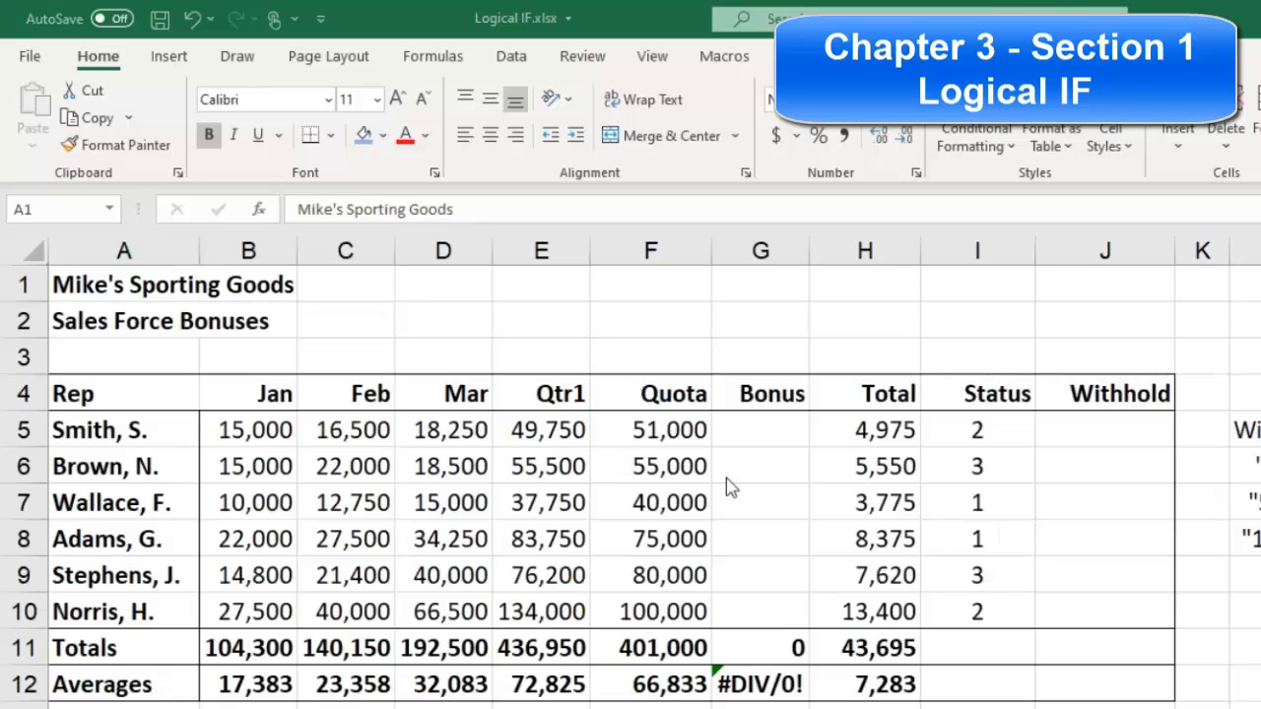
Step: Examine the rep names in A5:A10, the Bonus cells G5:G10 and the Withhold column of the Sales Force Bonuses table
{"action": "left_click", "coordinate": [115, 441]}
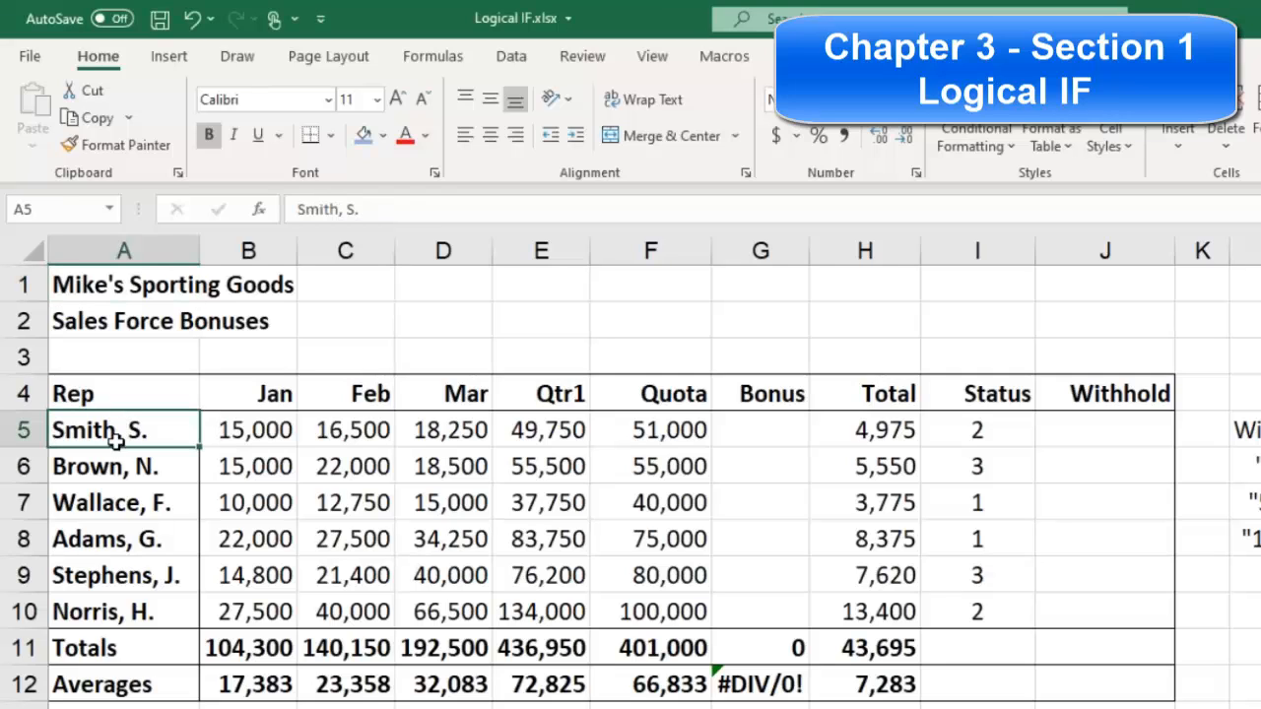
{"action": "left_click_drag", "start_coordinate": [115, 441], "coordinate": [108, 625]}
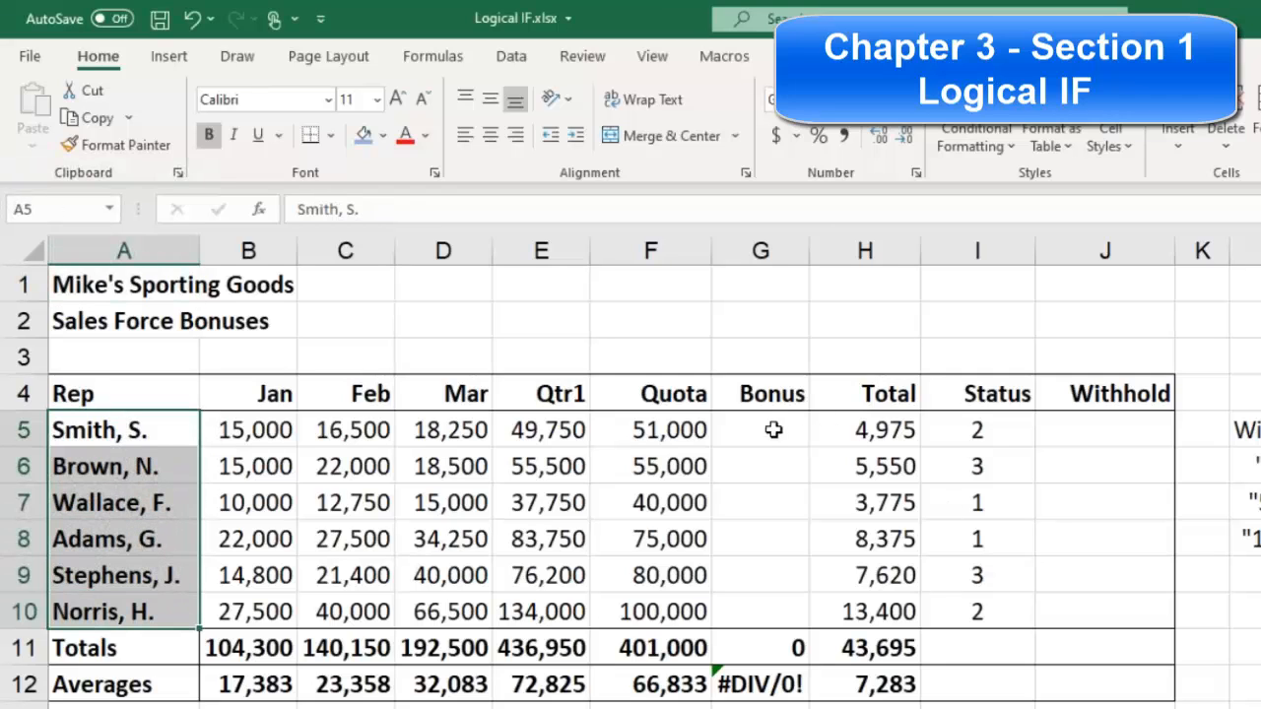
{"action": "left_click_drag", "start_coordinate": [774, 430], "coordinate": [774, 603]}
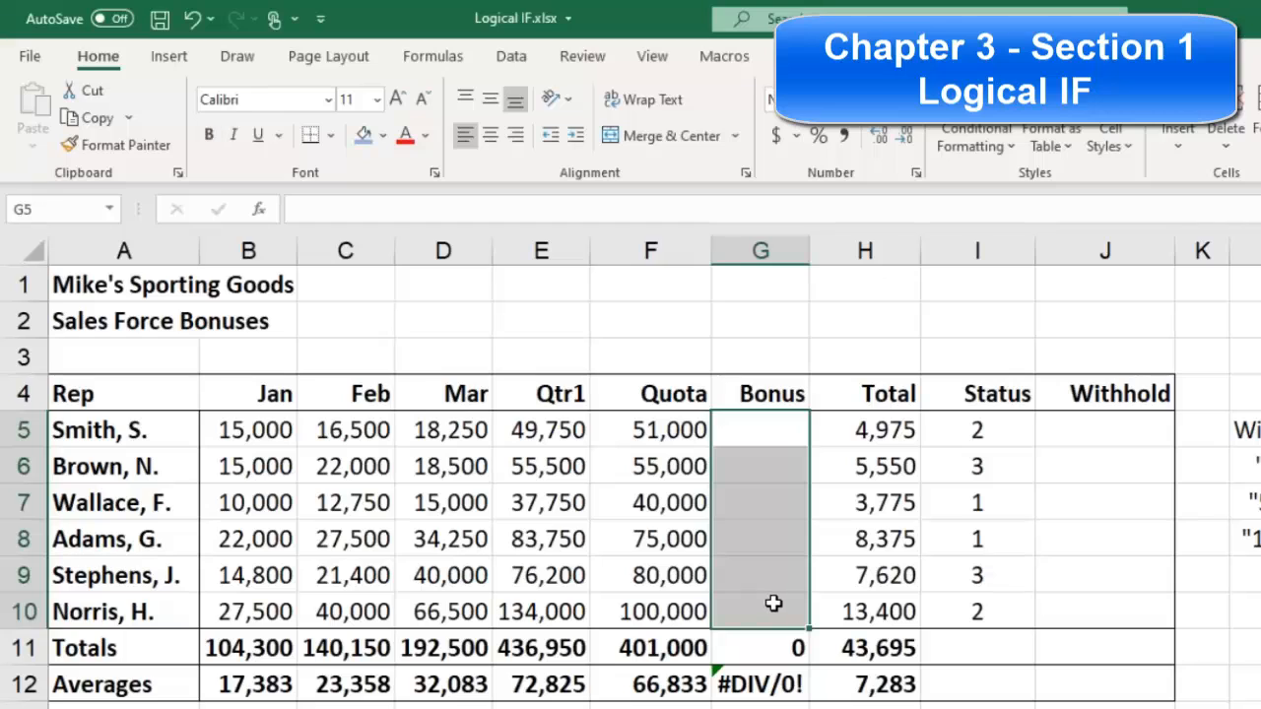
{"action": "left_click", "coordinate": [1114, 429]}
{"action": "left_click", "coordinate": [745, 432]}
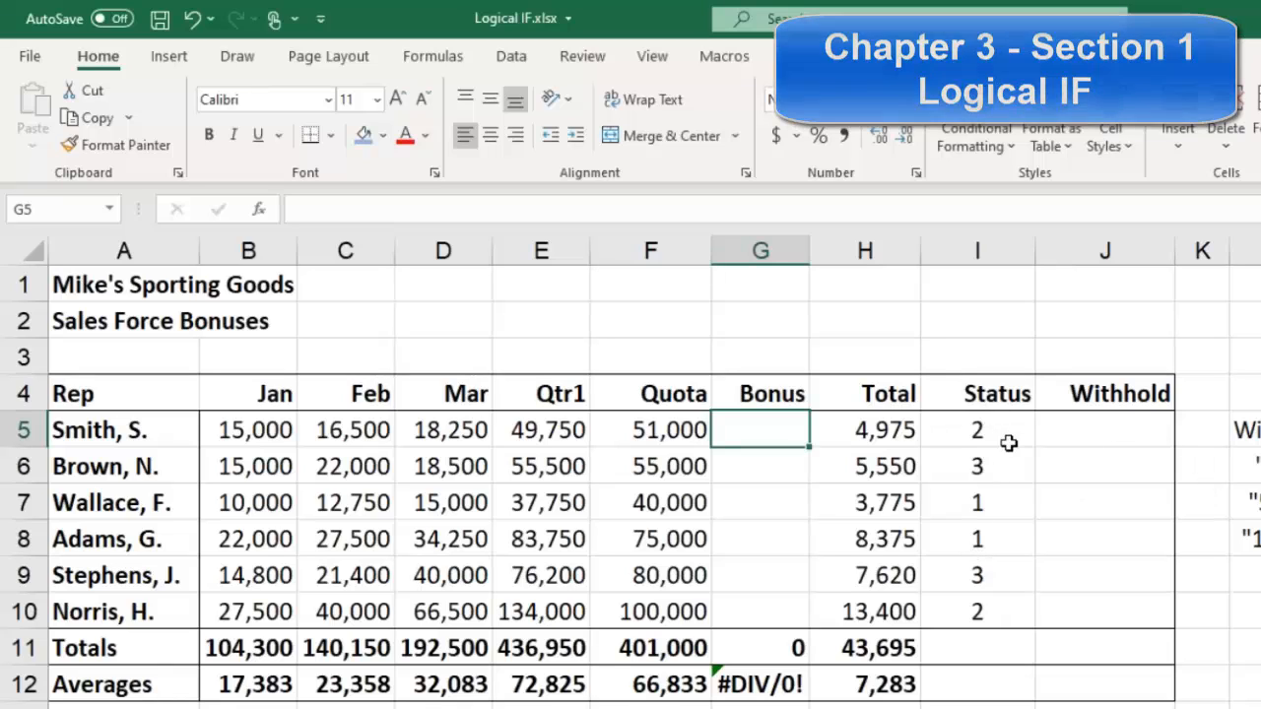
{"action": "left_click", "coordinate": [737, 459]}
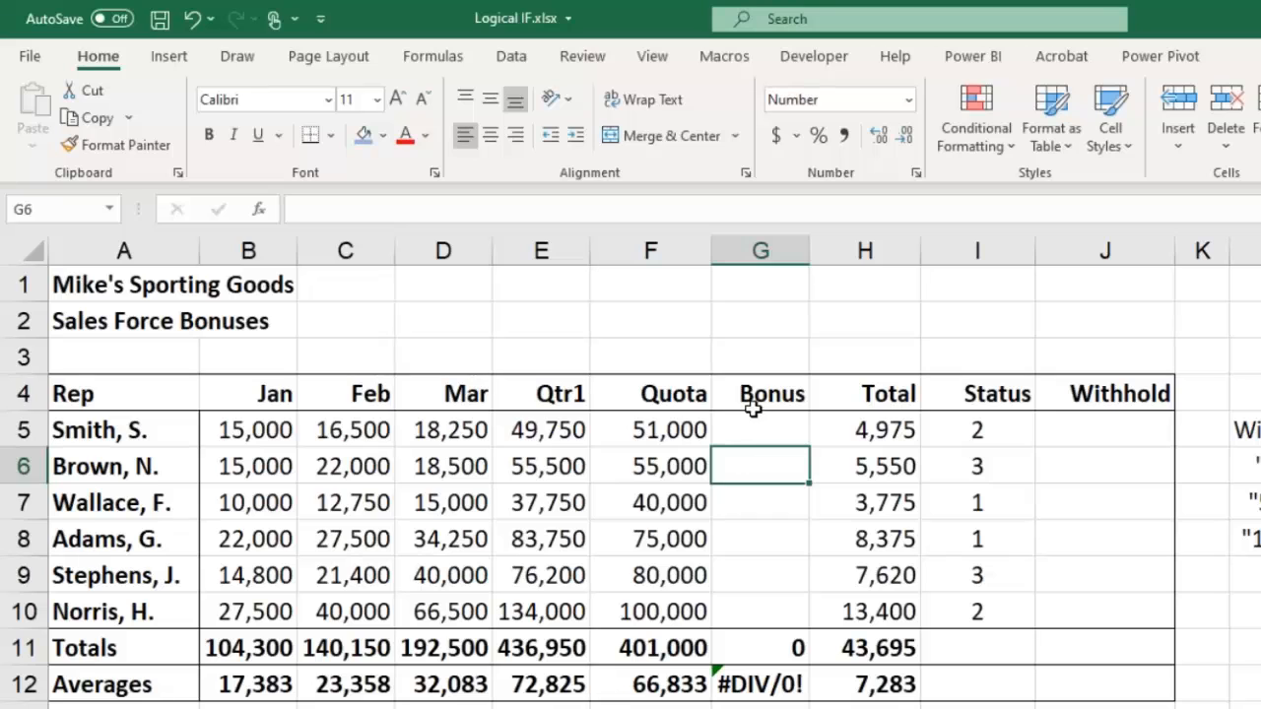
{"action": "left_click", "coordinate": [753, 415]}
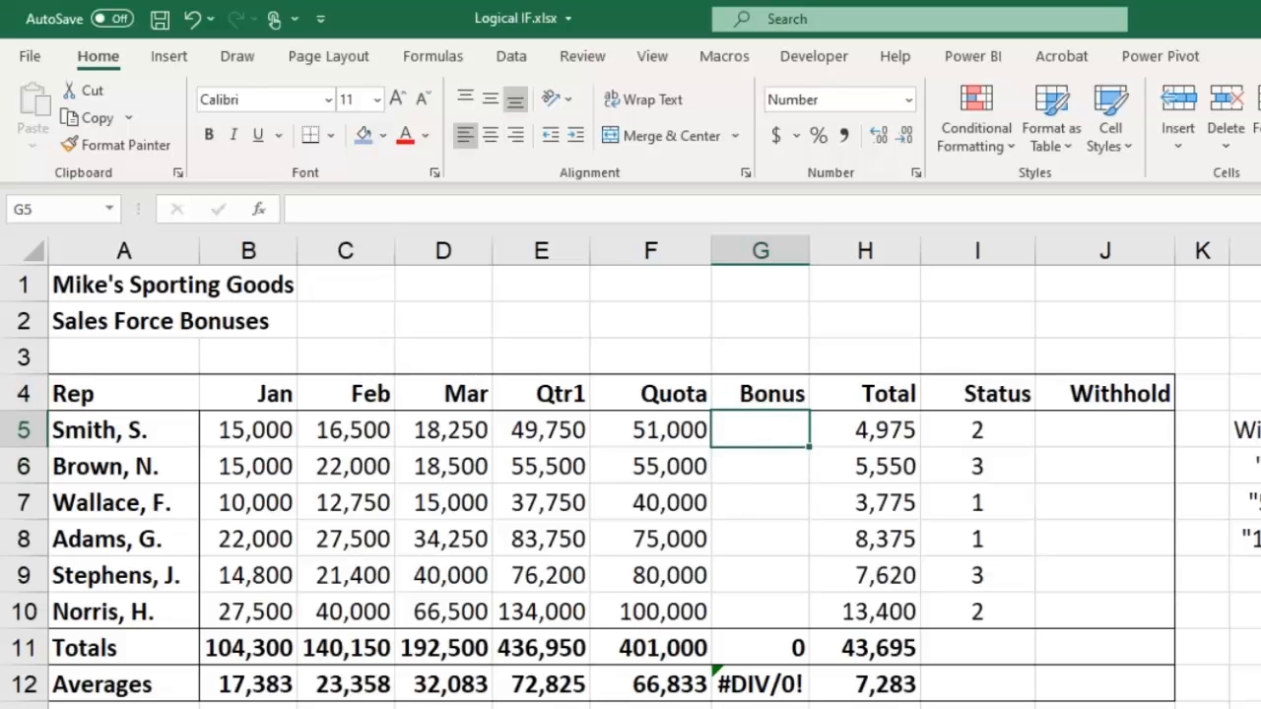
Step: Compare the first rep's Qtr1 sales in E5 with the quota in F5
{"action": "left_click", "coordinate": [1256, 704]}
{"action": "left_click", "coordinate": [1256, 705]}
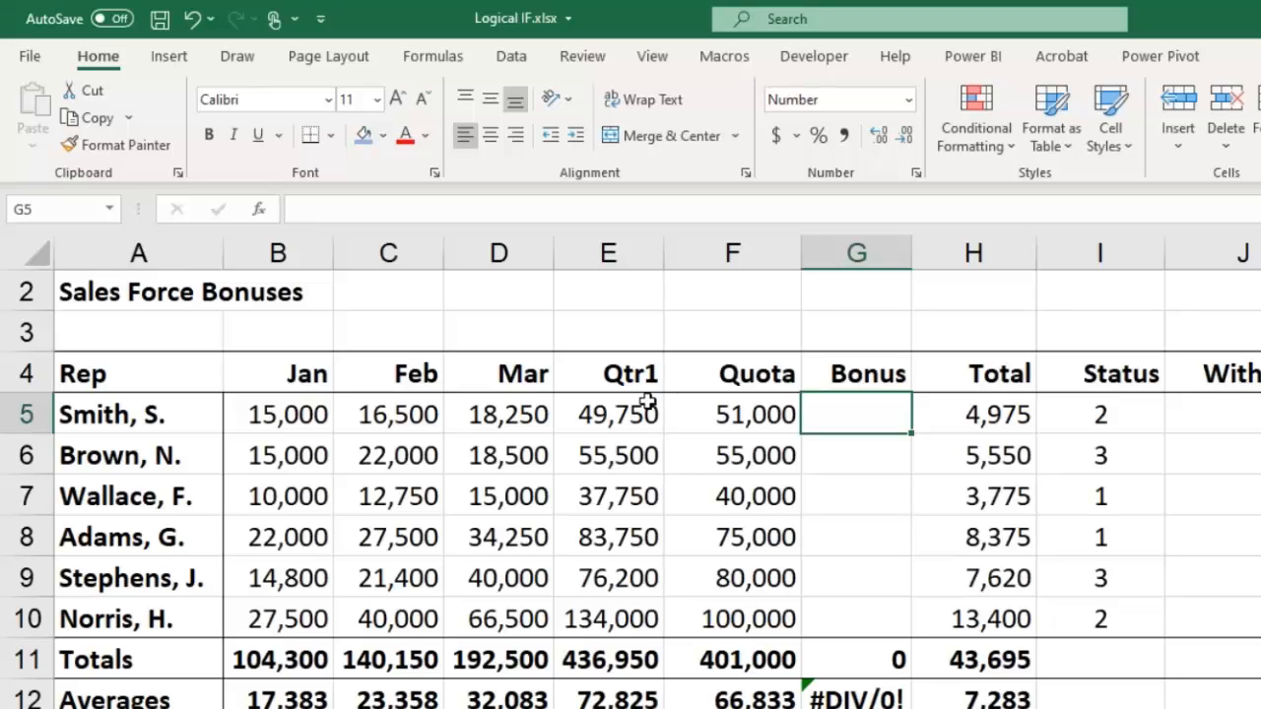
{"action": "left_click", "coordinate": [594, 417]}
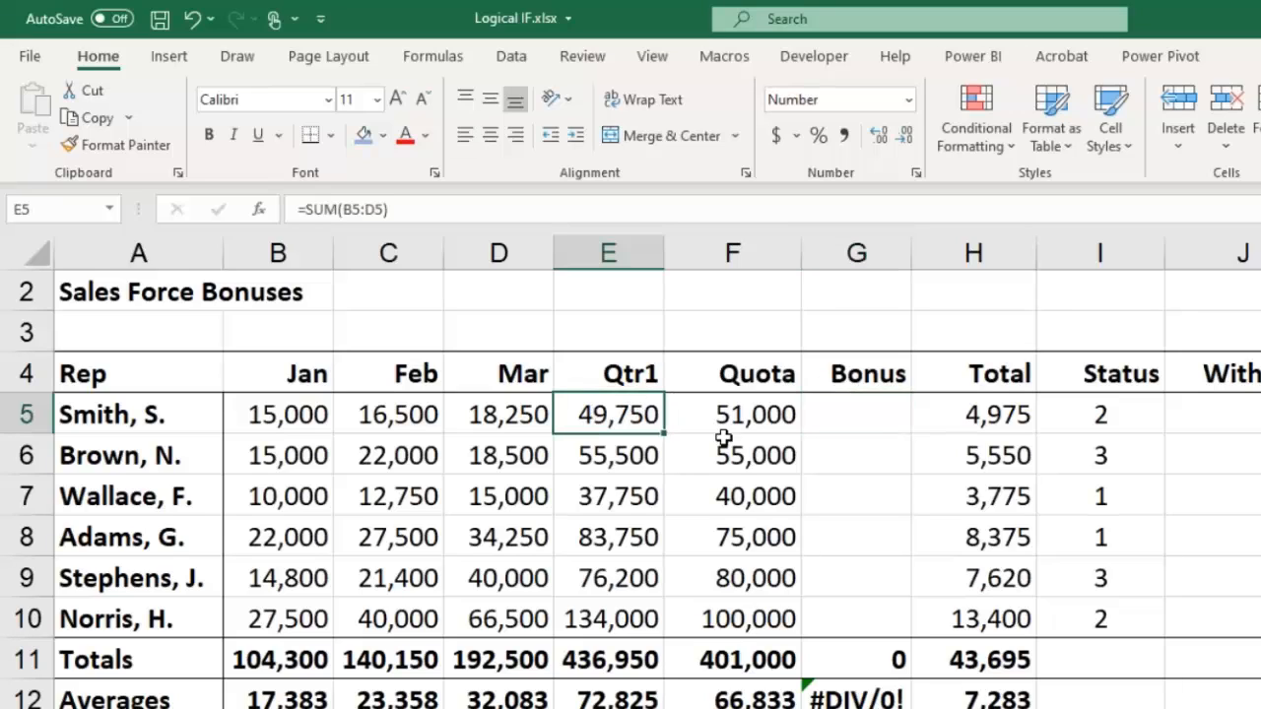
{"action": "left_click", "coordinate": [750, 417]}
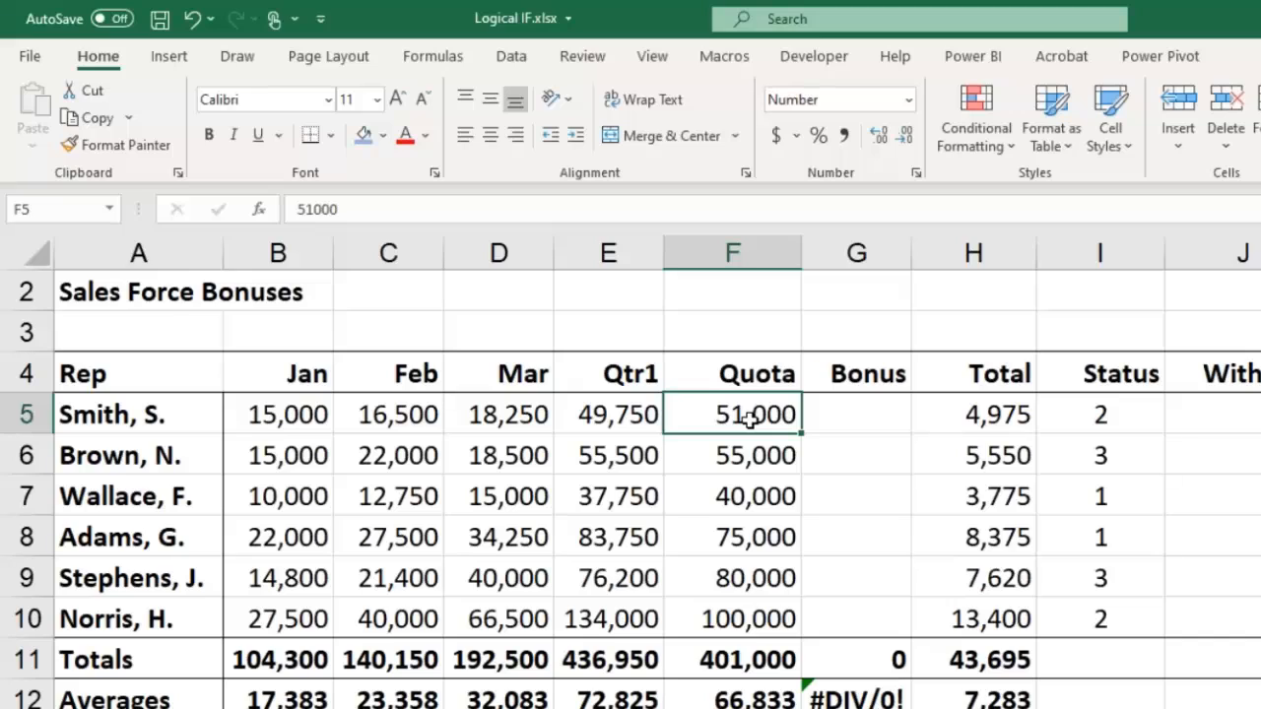
{"action": "left_click", "coordinate": [587, 414]}
{"action": "left_click", "coordinate": [737, 414]}
{"action": "left_click", "coordinate": [612, 418]}
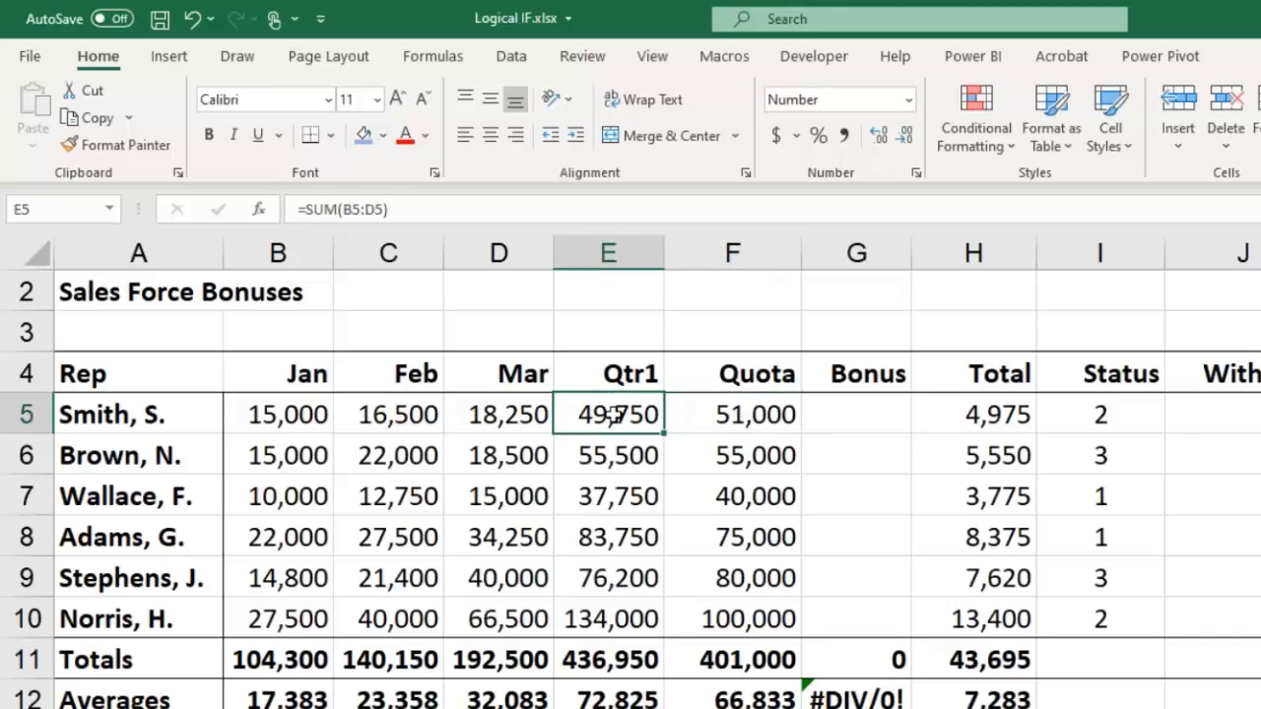
Step: Compare the Qtr1 sales and quotas of the first two reps and check their Bonus cells G5 and G6
{"action": "left_click", "coordinate": [754, 415]}
{"action": "left_click", "coordinate": [849, 412]}
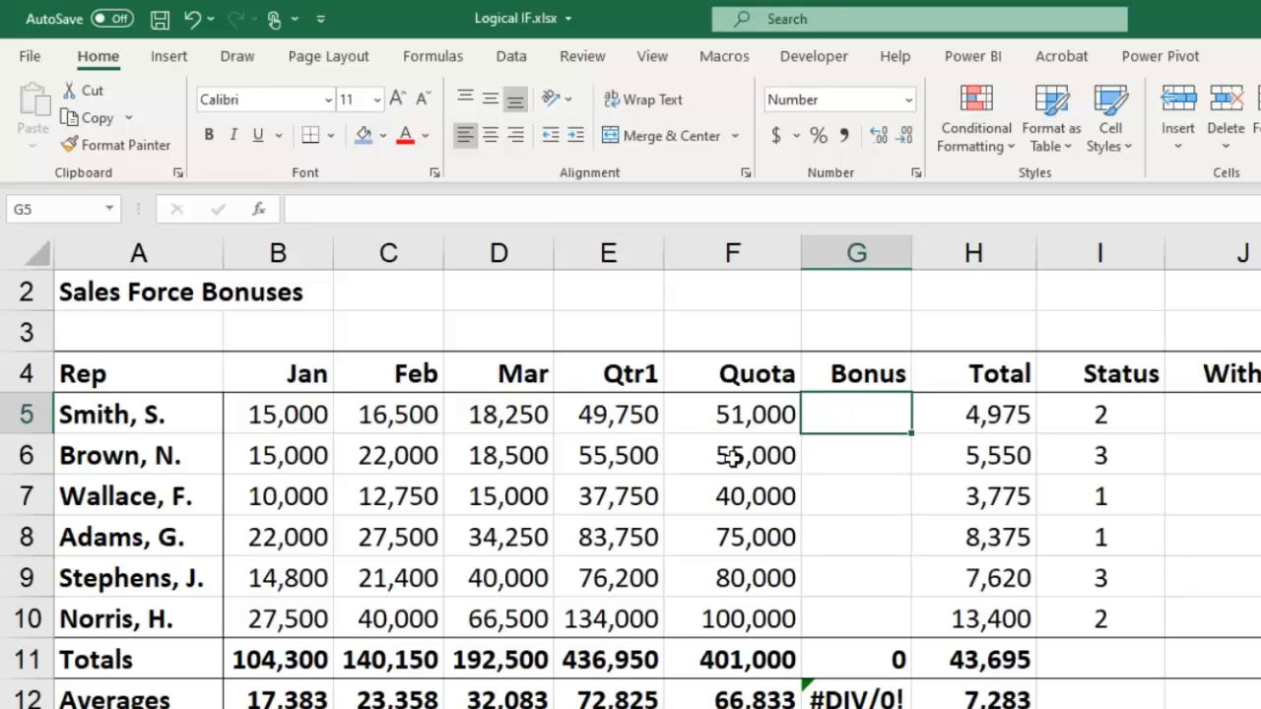
{"action": "mouse_move", "coordinate": [598, 453]}
{"action": "left_mouse_down"}
{"action": "mouse_move", "coordinate": [721, 455]}
{"action": "mouse_move", "coordinate": [593, 455]}
{"action": "left_mouse_up"}
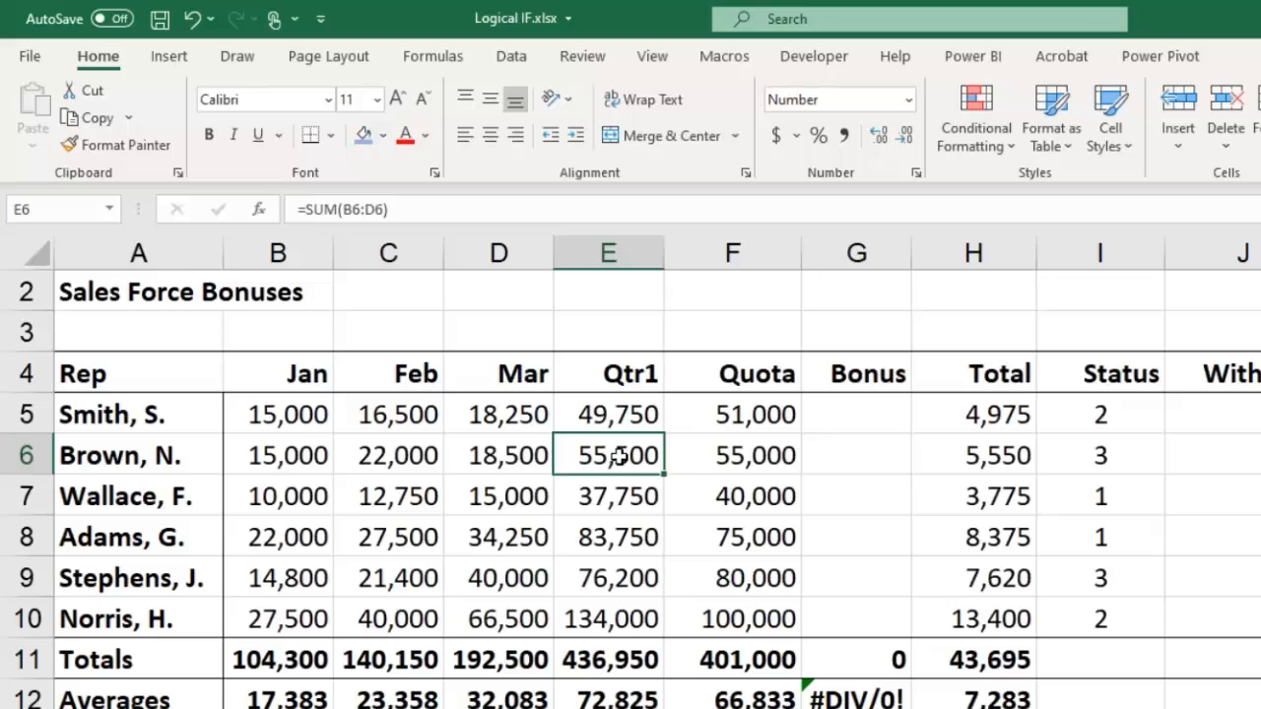
{"action": "left_click", "coordinate": [872, 450]}
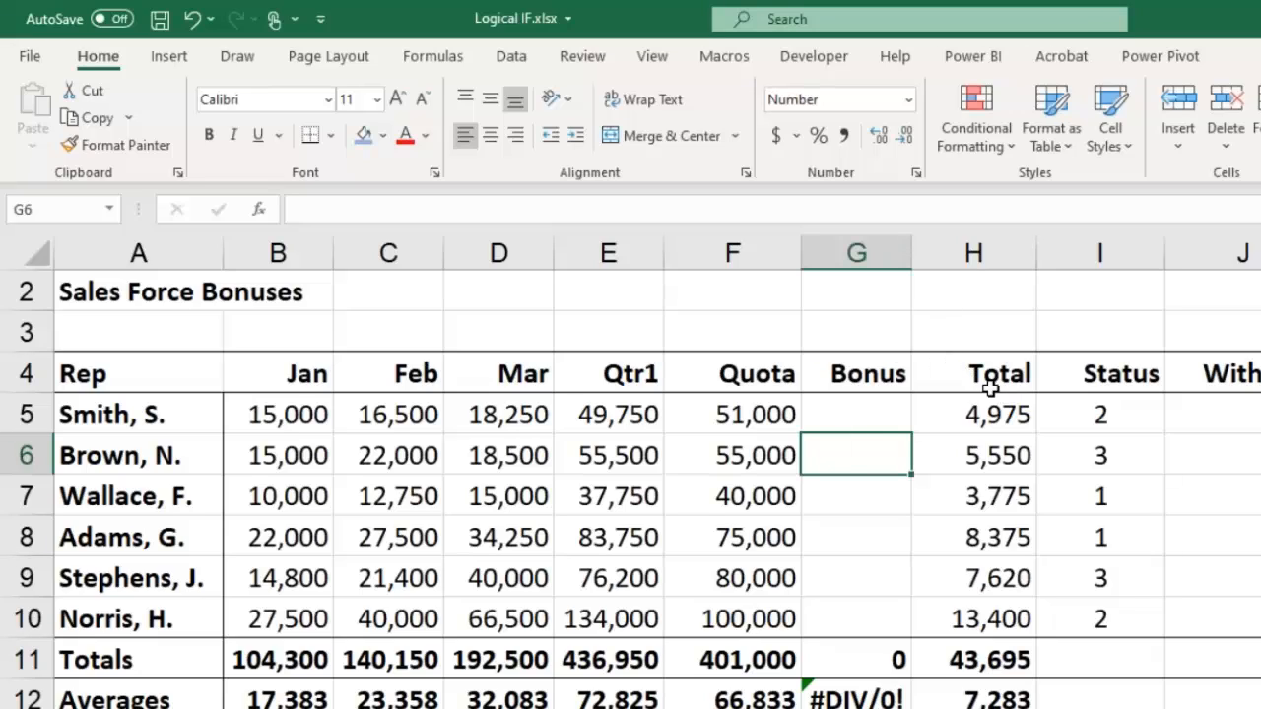
{"action": "left_click", "coordinate": [862, 408]}
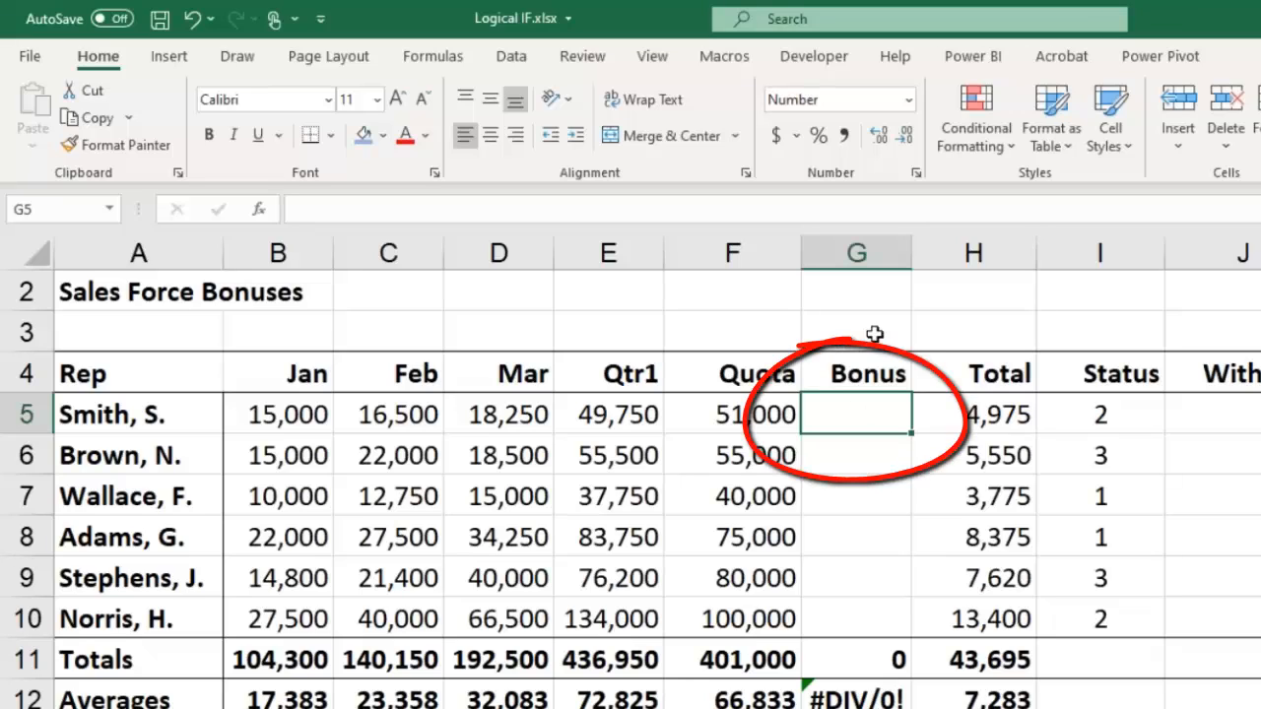
Step: Enter the syntax note IF(Condition, True, False) as plain text in G3 above the Bonus heading
{"action": "left_click", "coordinate": [853, 325]}
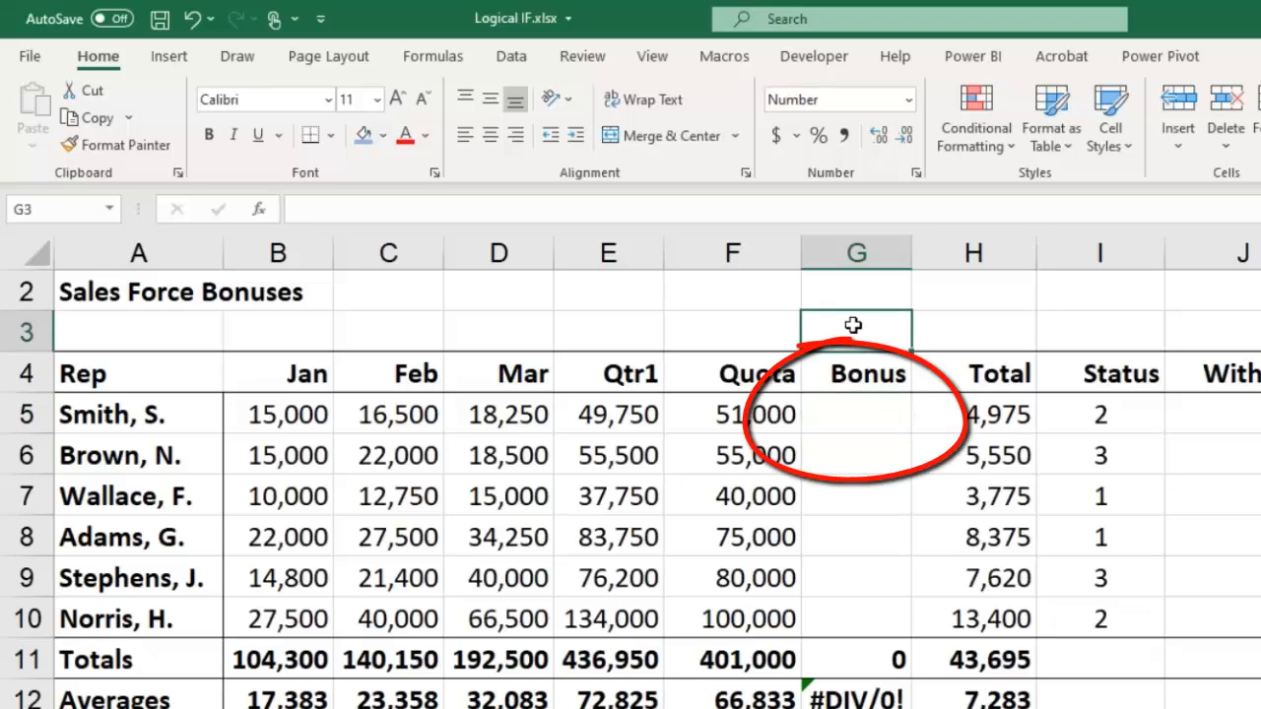
{"action": "type", "text": "IF"}
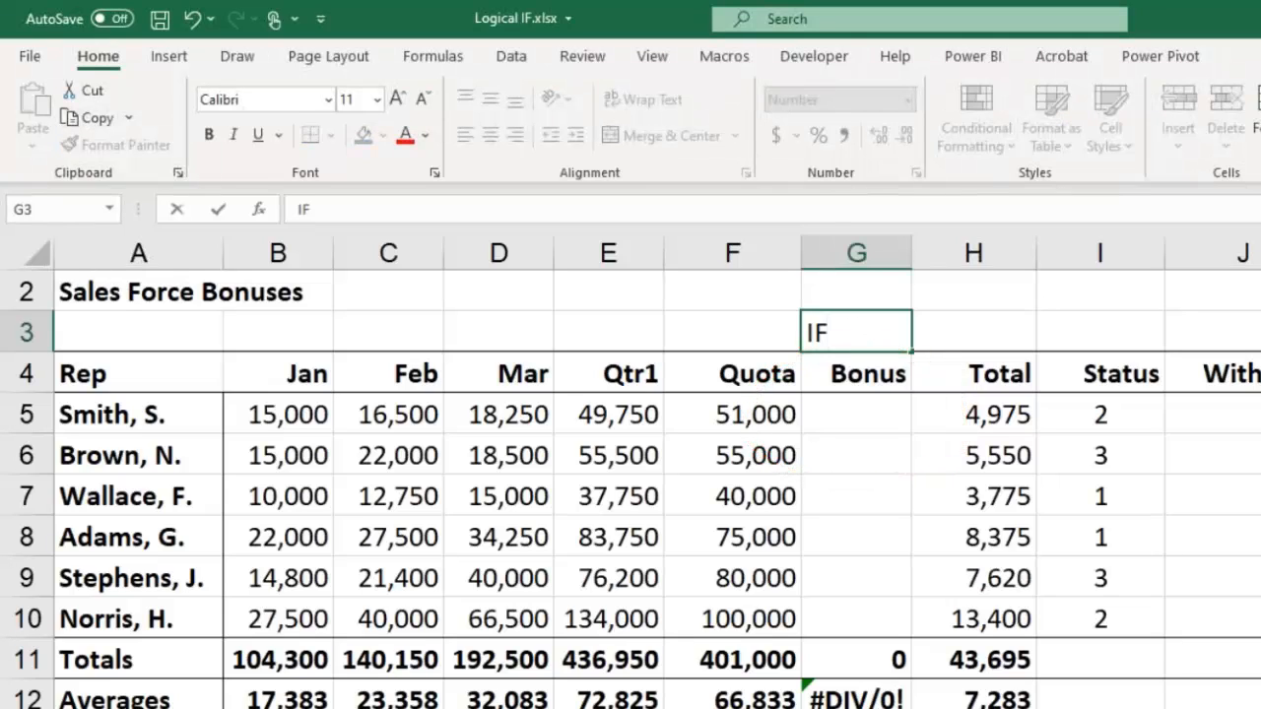
{"action": "type", "text": "(Con"}
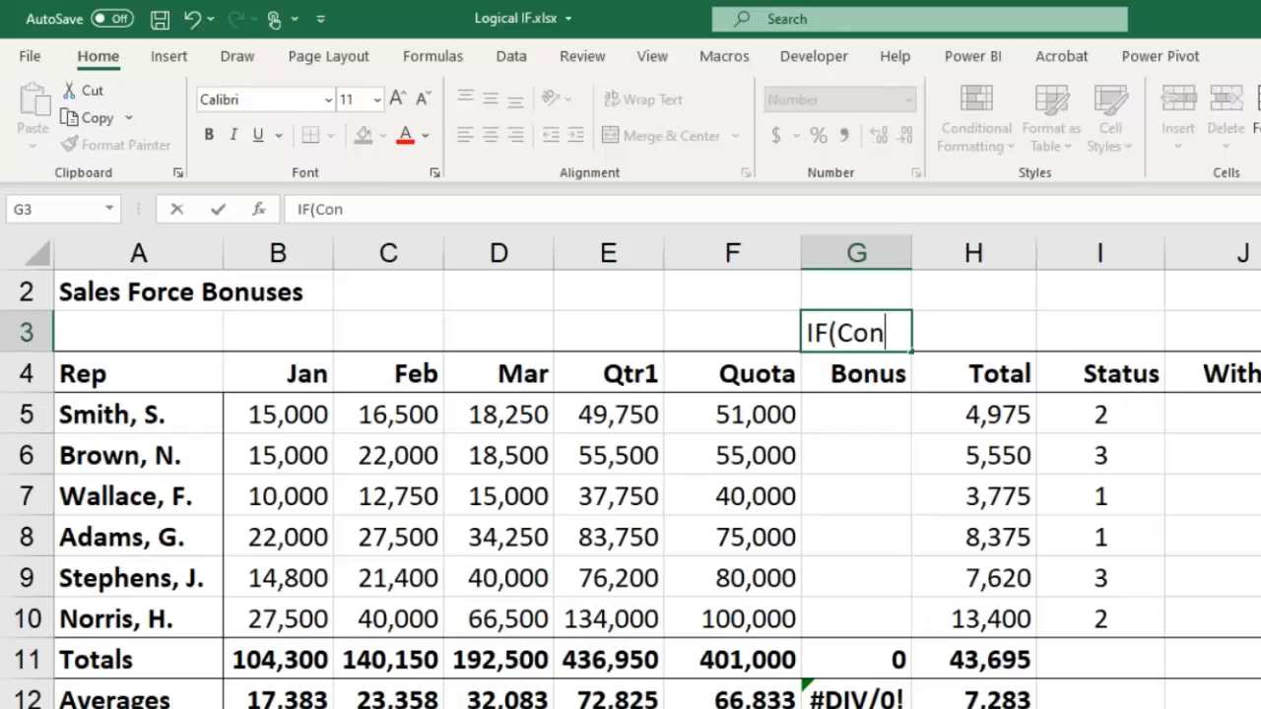
{"action": "type", "text": "dition"}
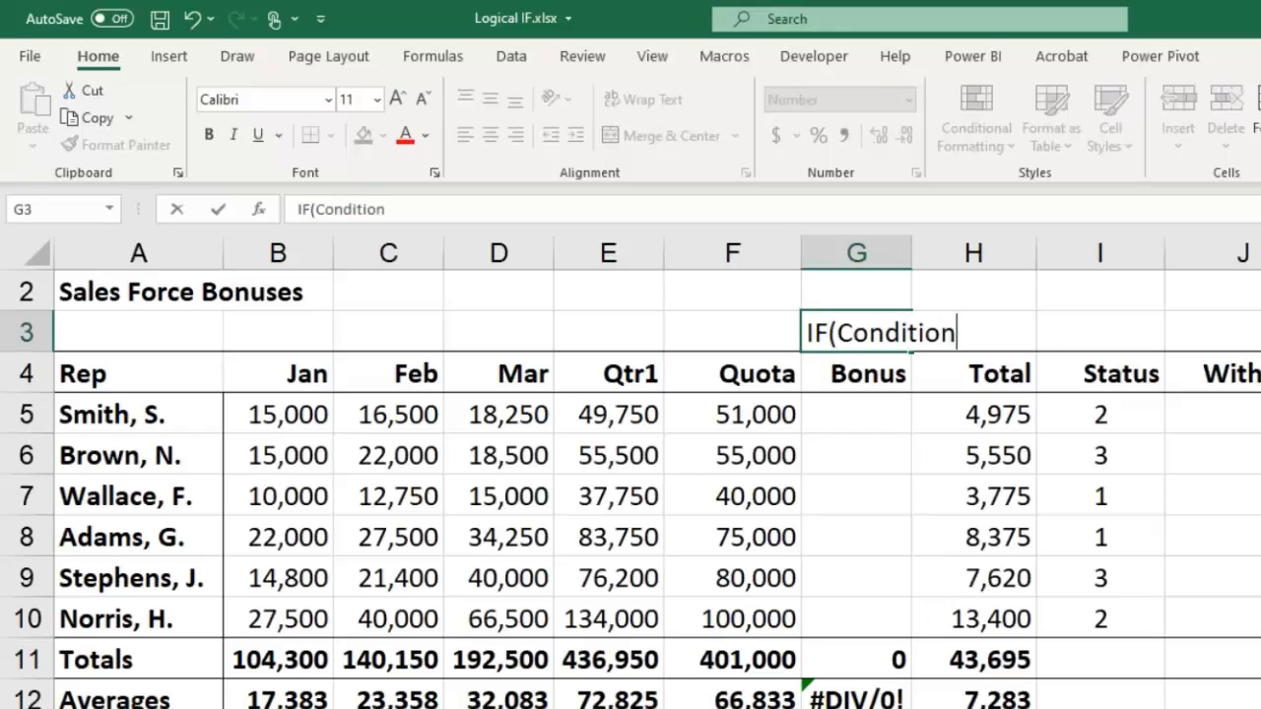
{"action": "type", "text": ", True, G"}
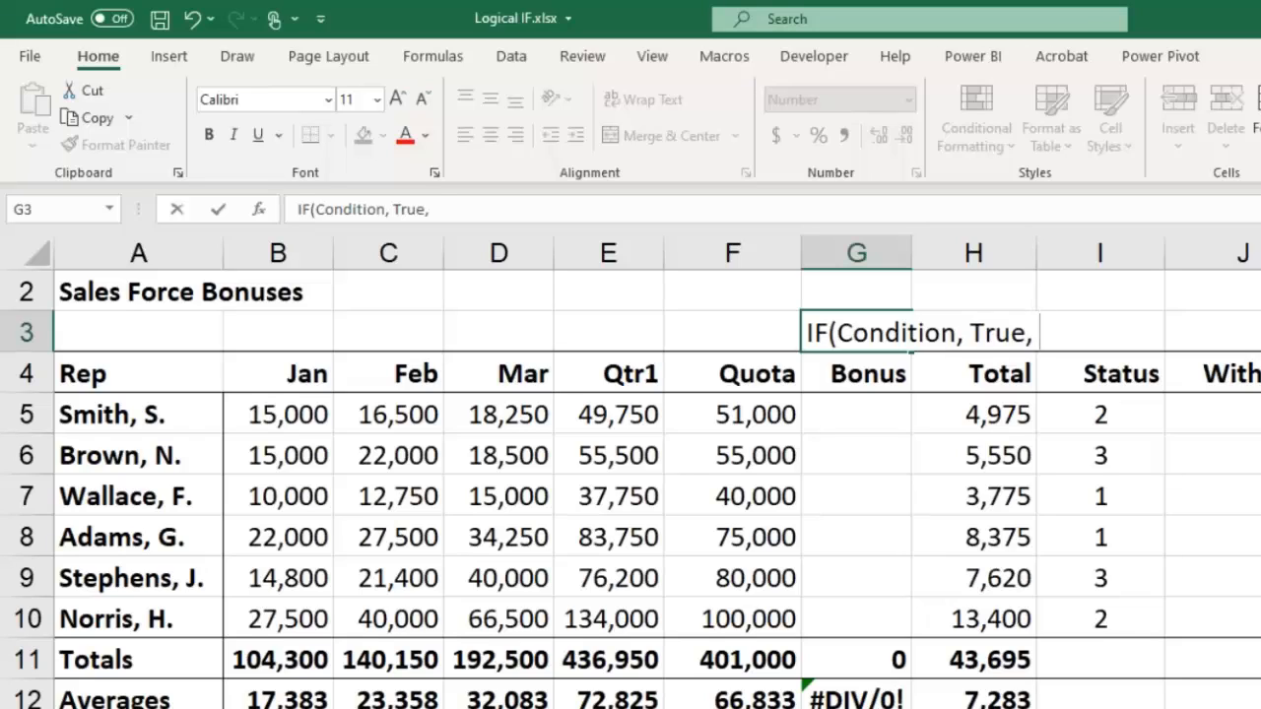
{"action": "key", "text": "BackSpace"}
{"action": "type", "text": "False"}
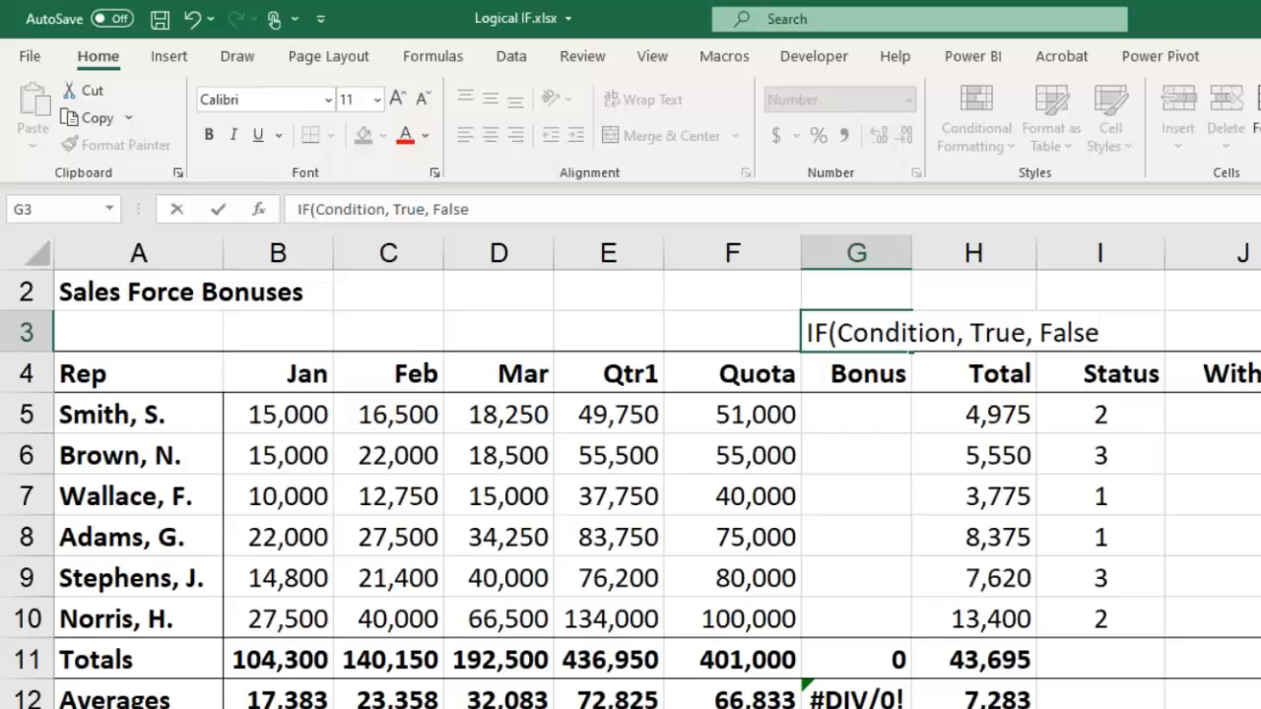
{"action": "type", "text": ")"}
Step: Review the Condition, True and False parts of the IF syntax note in G3
{"action": "left_click_drag", "start_coordinate": [835, 333], "coordinate": [959, 333]}
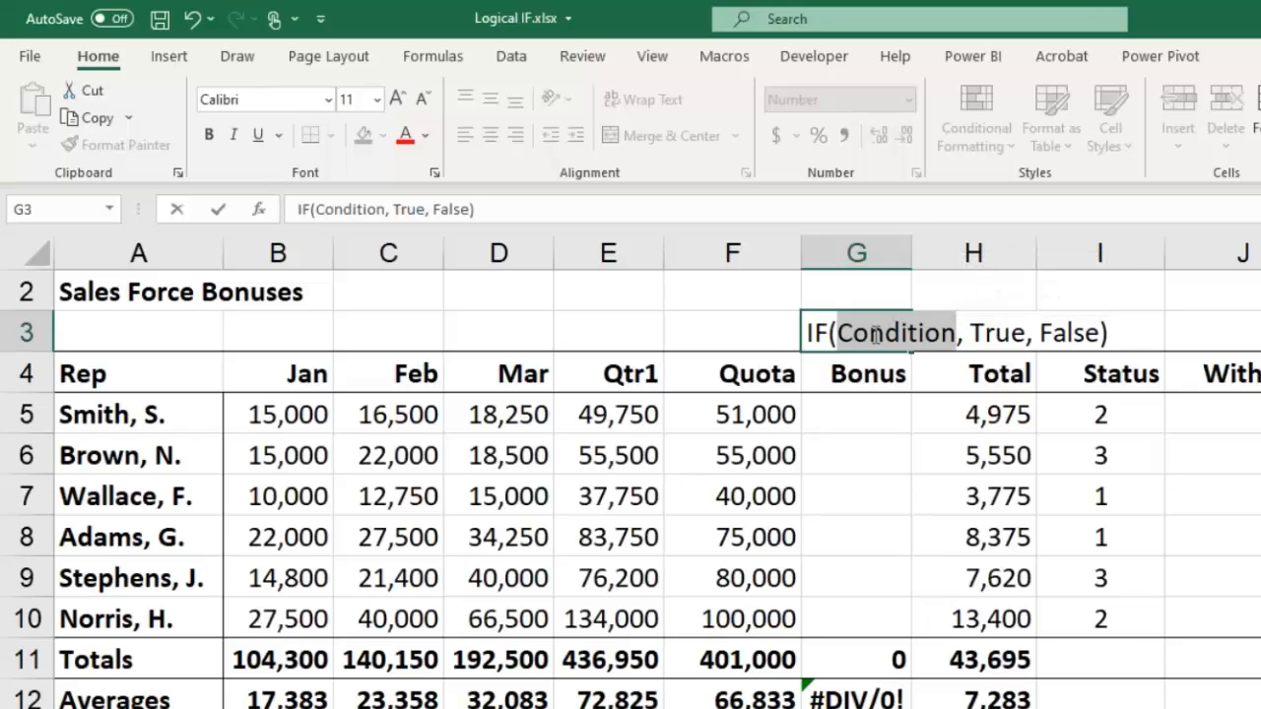
{"action": "left_click_drag", "start_coordinate": [971, 332], "coordinate": [1026, 333]}
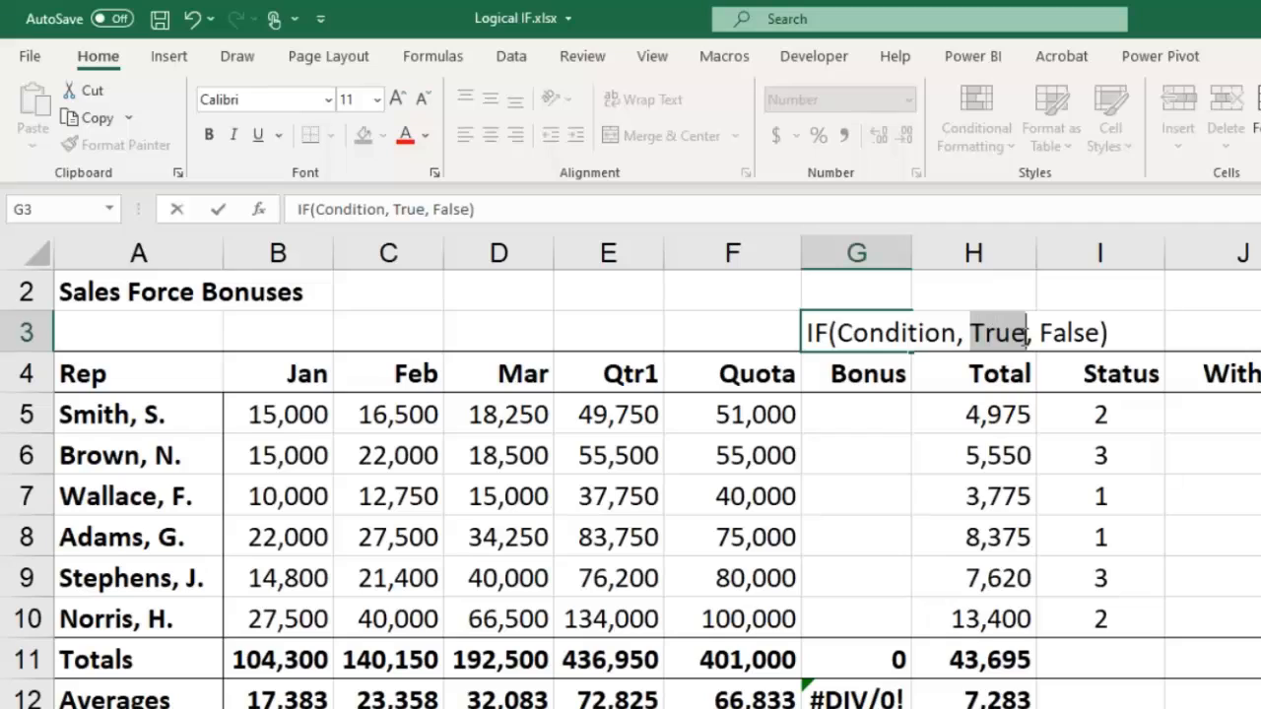
{"action": "left_click_drag", "start_coordinate": [835, 333], "coordinate": [943, 333]}
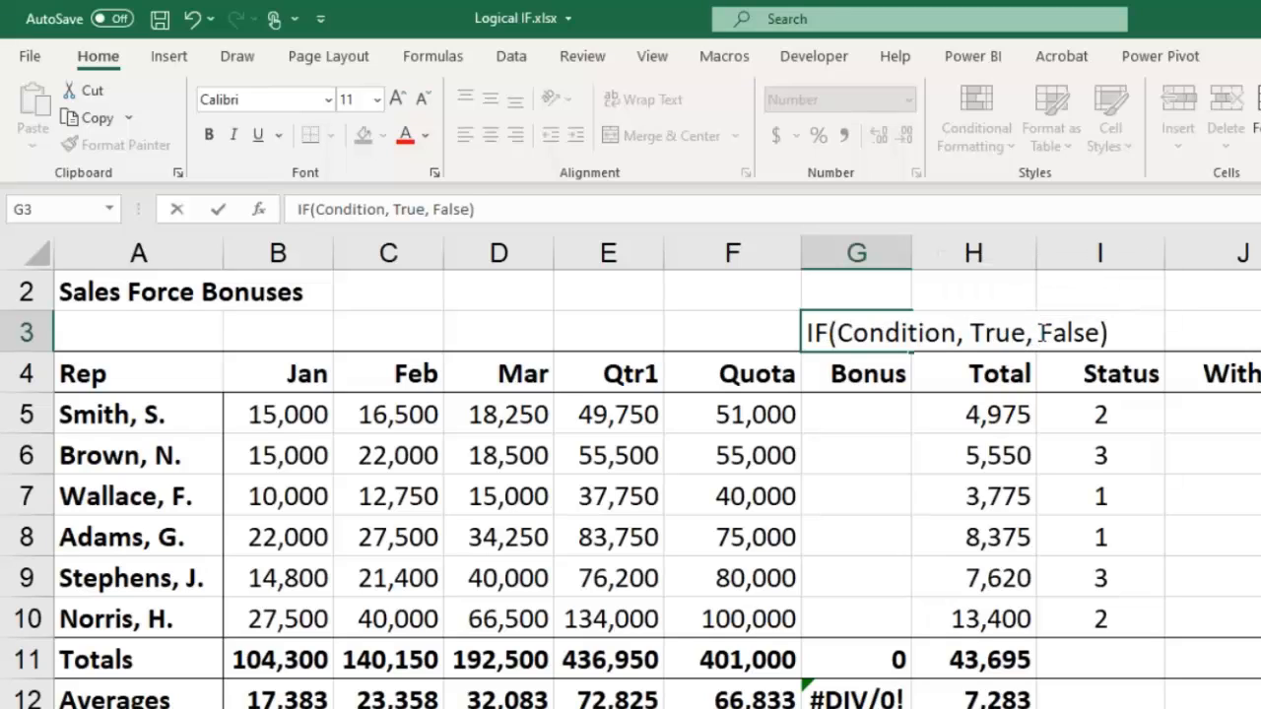
{"action": "left_click_drag", "start_coordinate": [1041, 333], "coordinate": [1100, 333]}
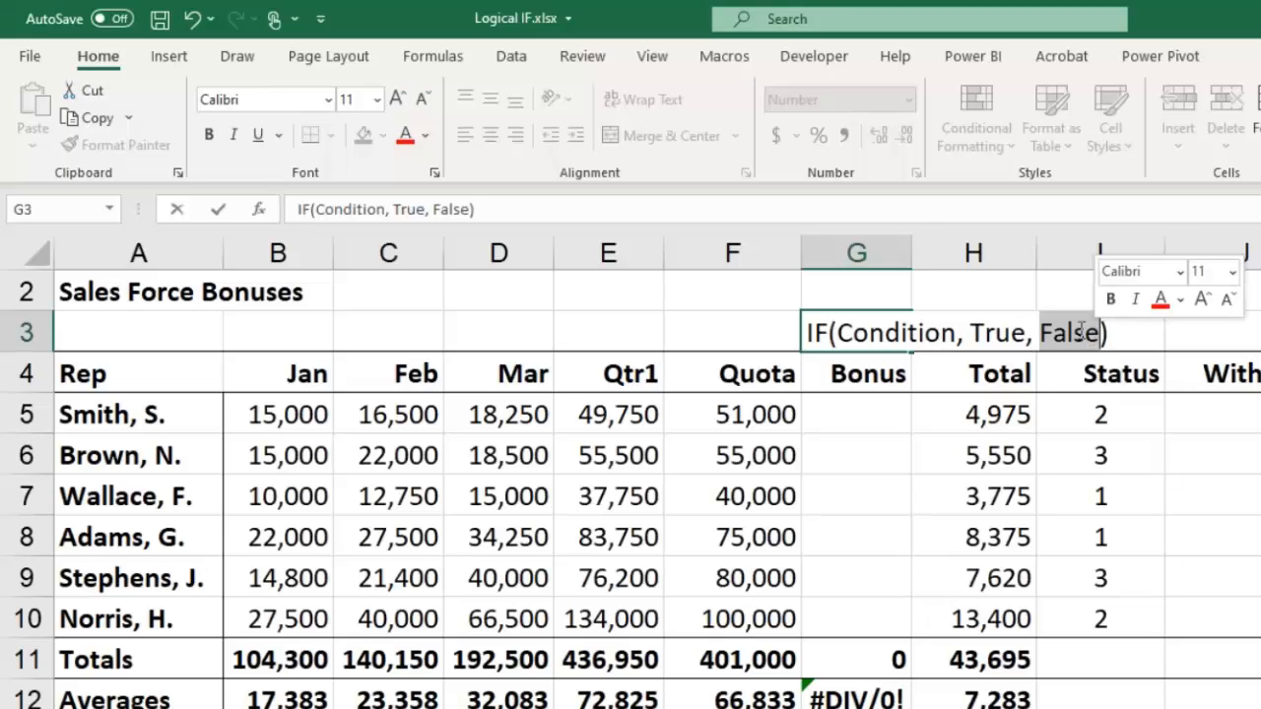
Step: Enter the comparison operators >, <, >=, <=, = and <> as spaced text in G2, above the syntax note
{"action": "double_click", "coordinate": [828, 286]}
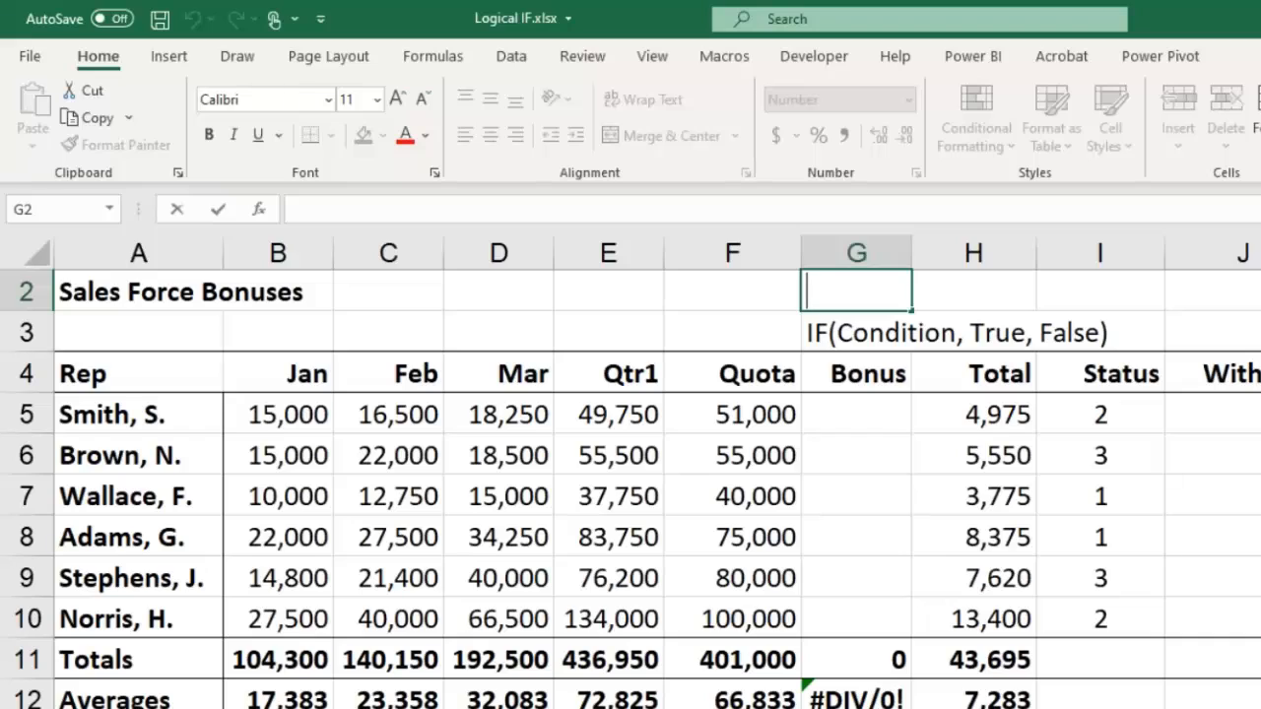
{"action": "type", "text": "' >  <  >"}
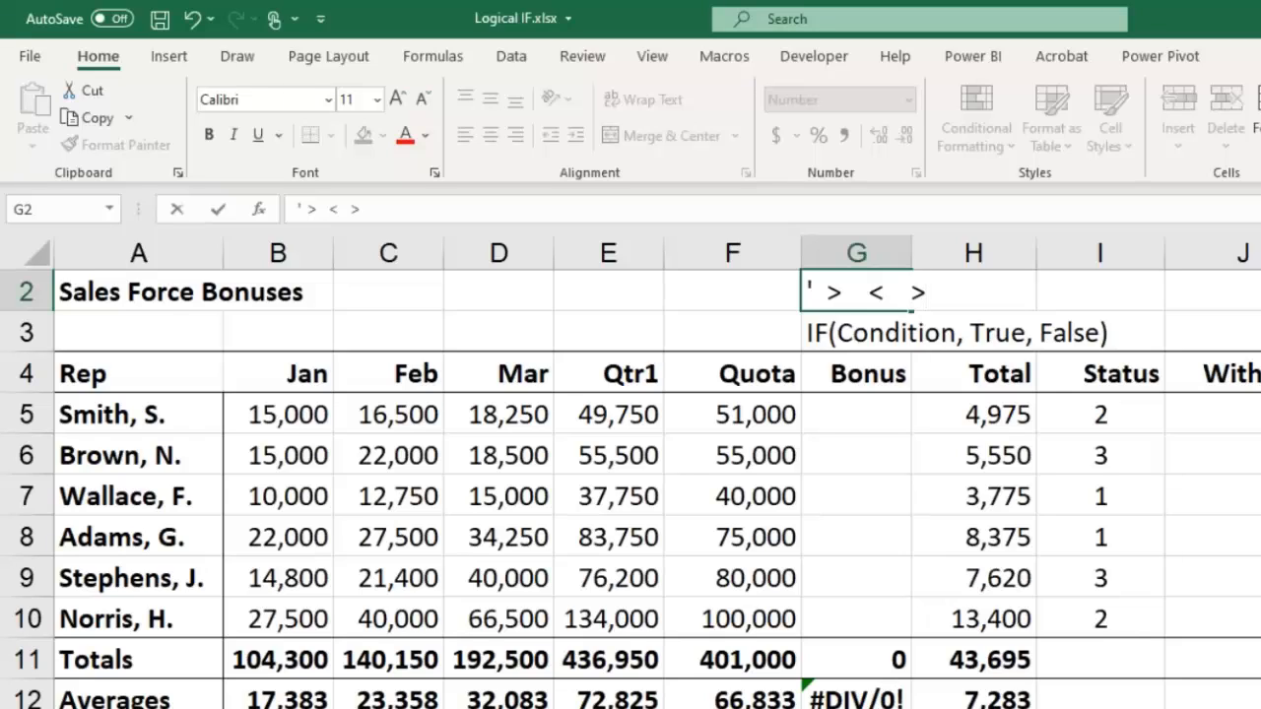
{"action": "type", "text": "=    <=    =    "}
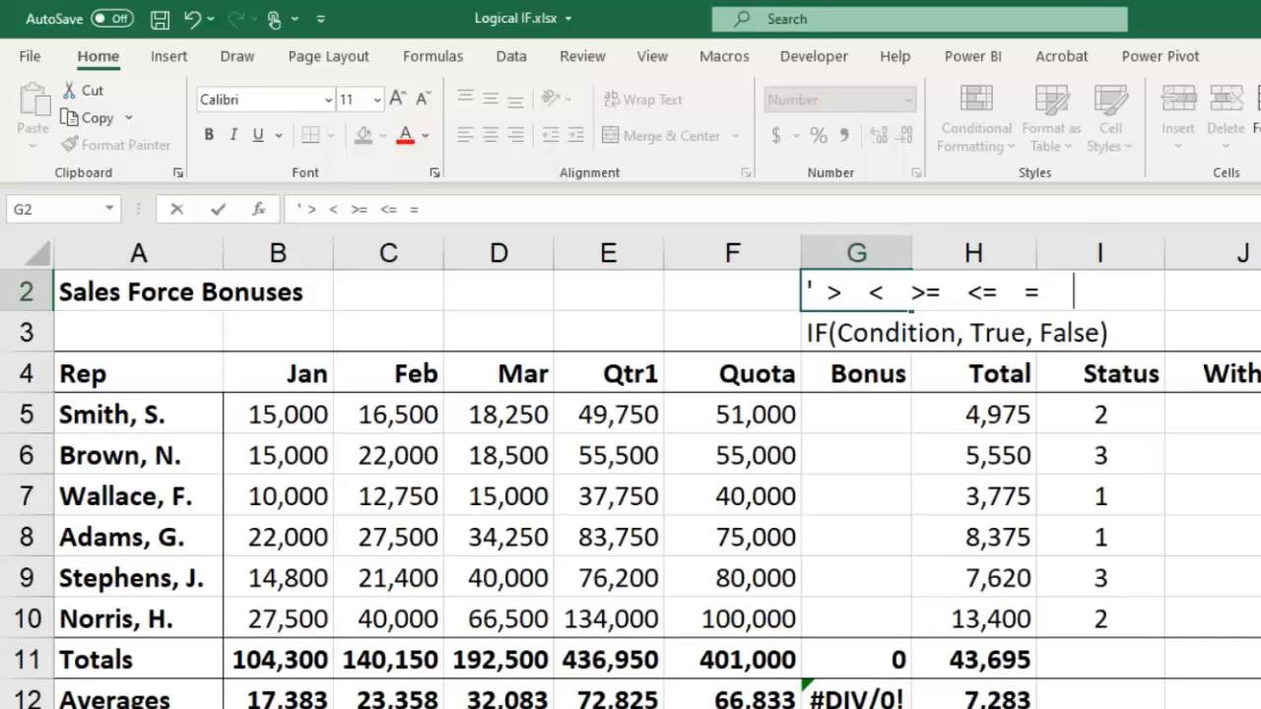
{"action": "type", "text": "<<>"}
Step: Write the formula =IF(E5>F5, 500, 0) in G5 for the first rep's bonus
{"action": "left_click", "coordinate": [857, 410]}
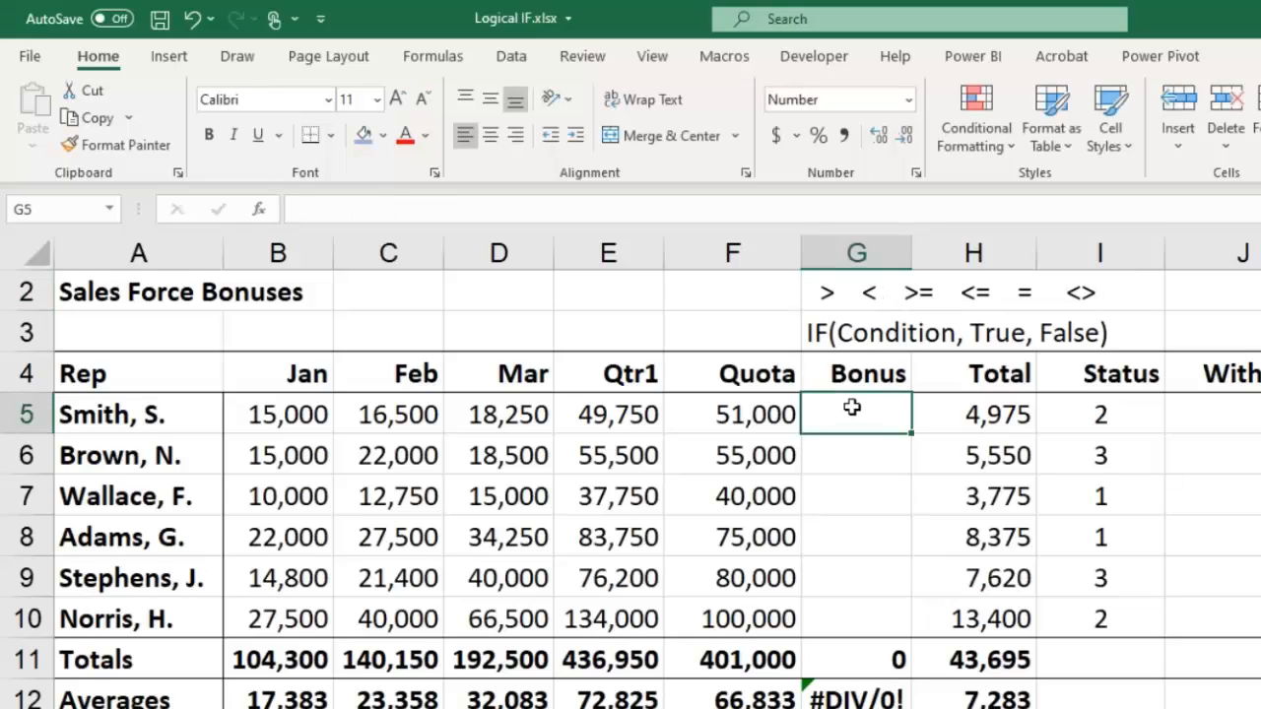
{"action": "type", "text": "=IF("}
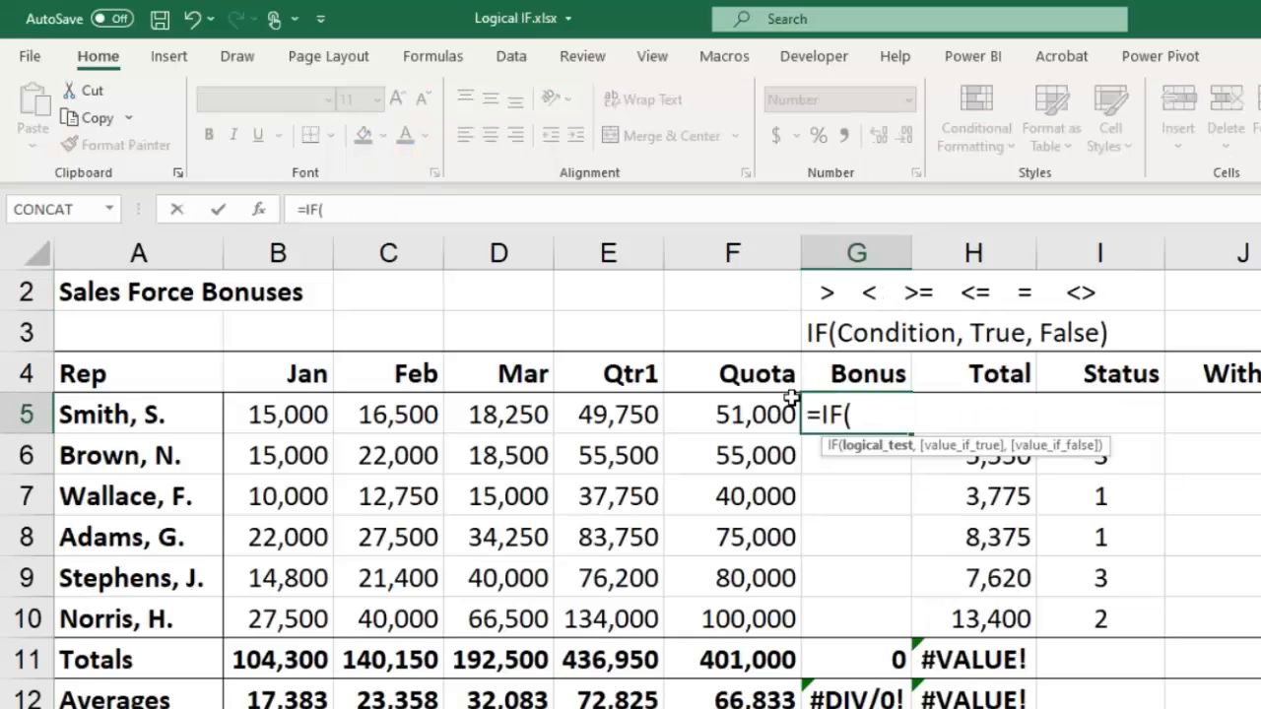
{"action": "left_click", "coordinate": [623, 412]}
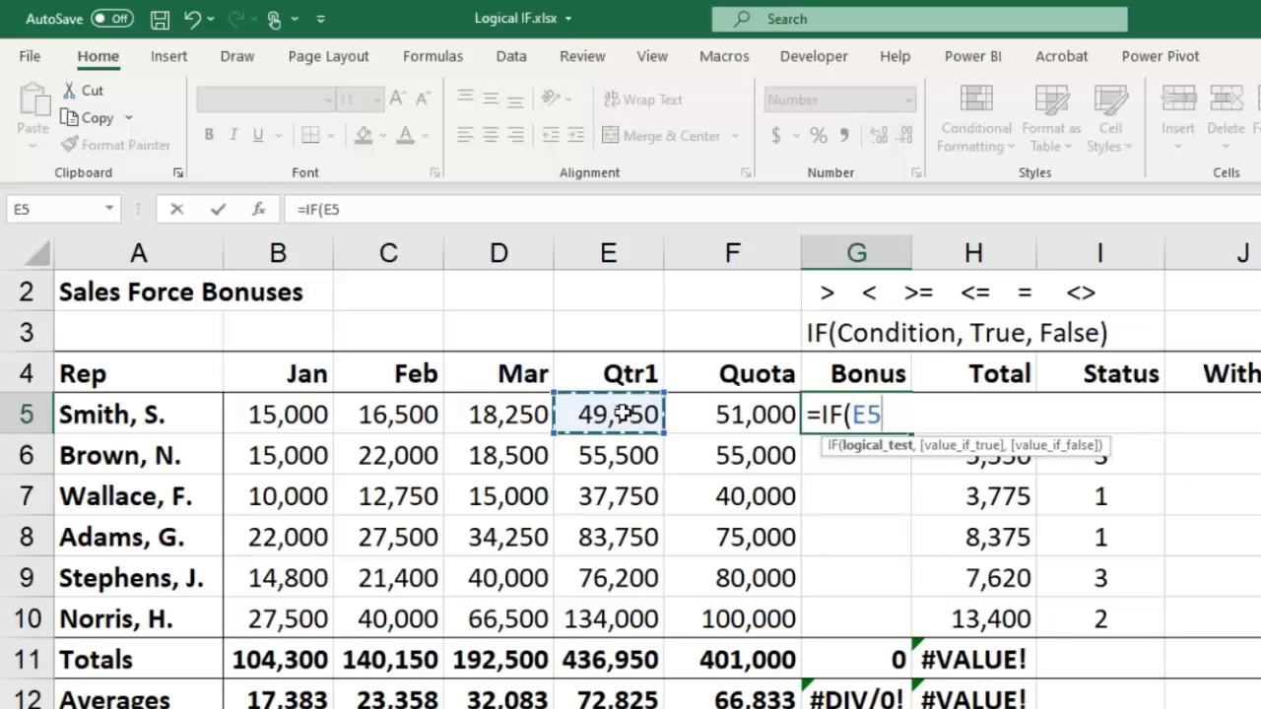
{"action": "type", "text": ">"}
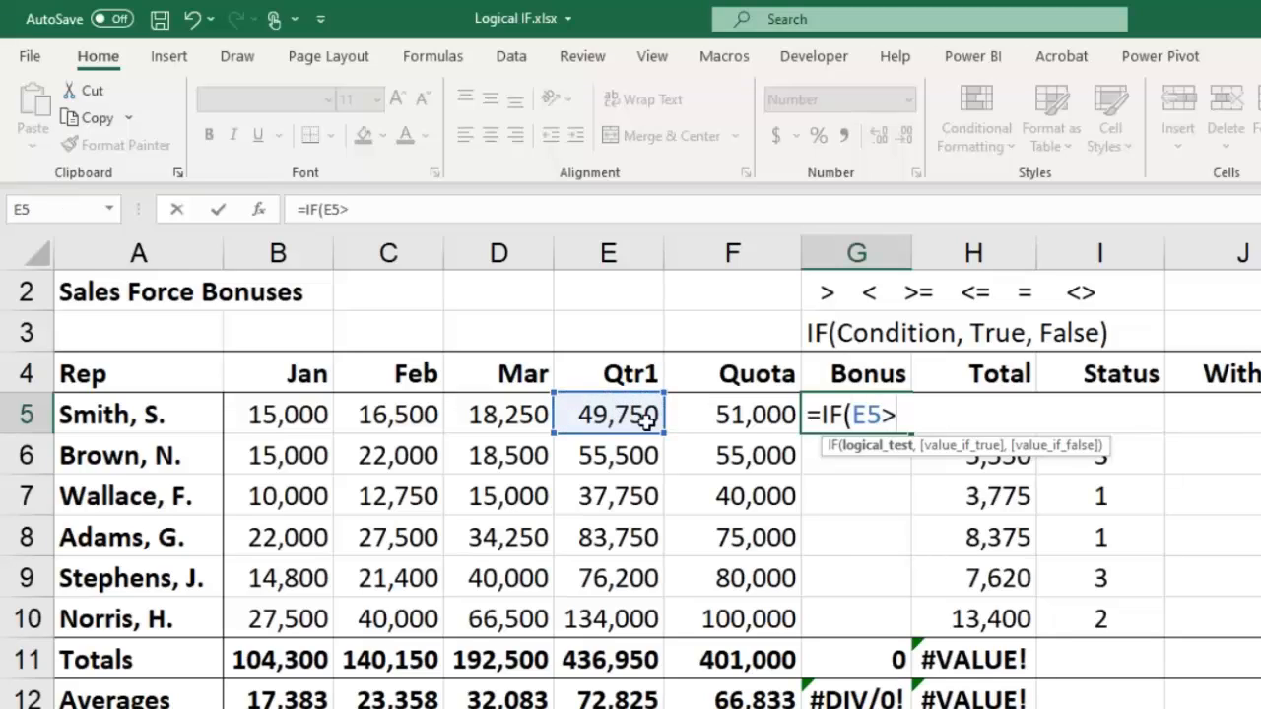
{"action": "left_click", "coordinate": [719, 416]}
{"action": "type", "text": ","}
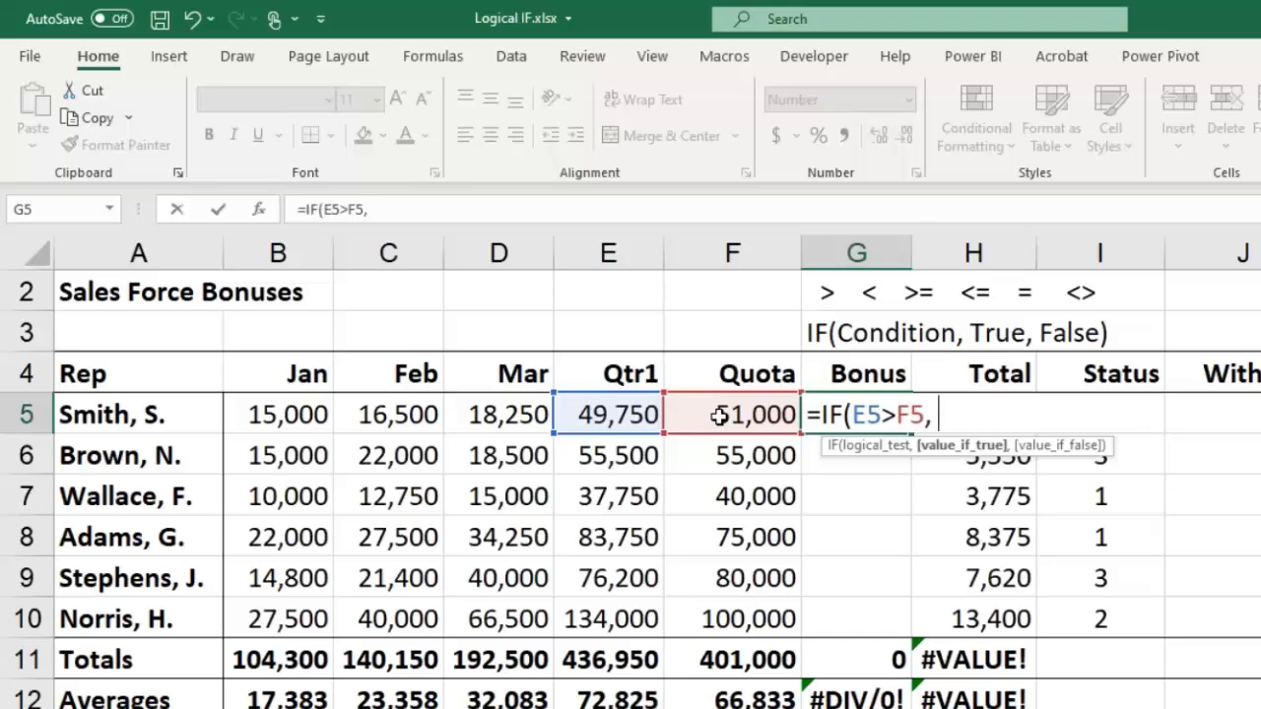
{"action": "type", "text": "500"}
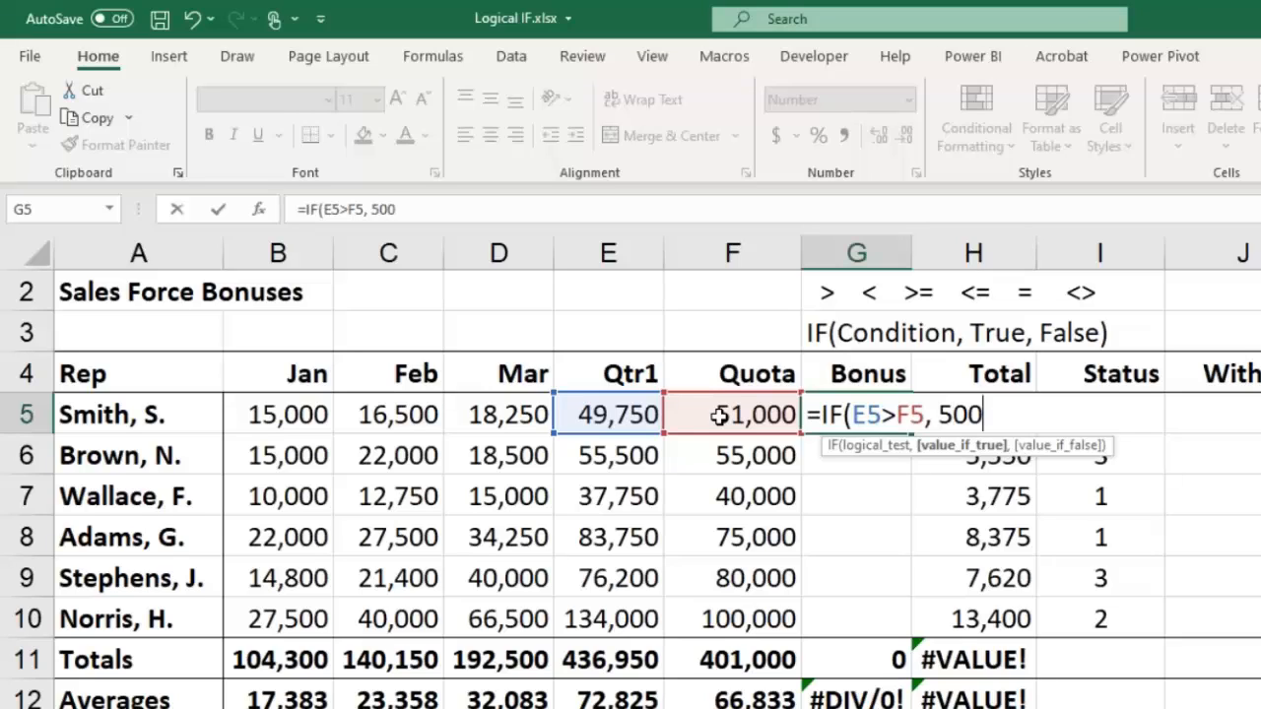
{"action": "type", "text": ", "}
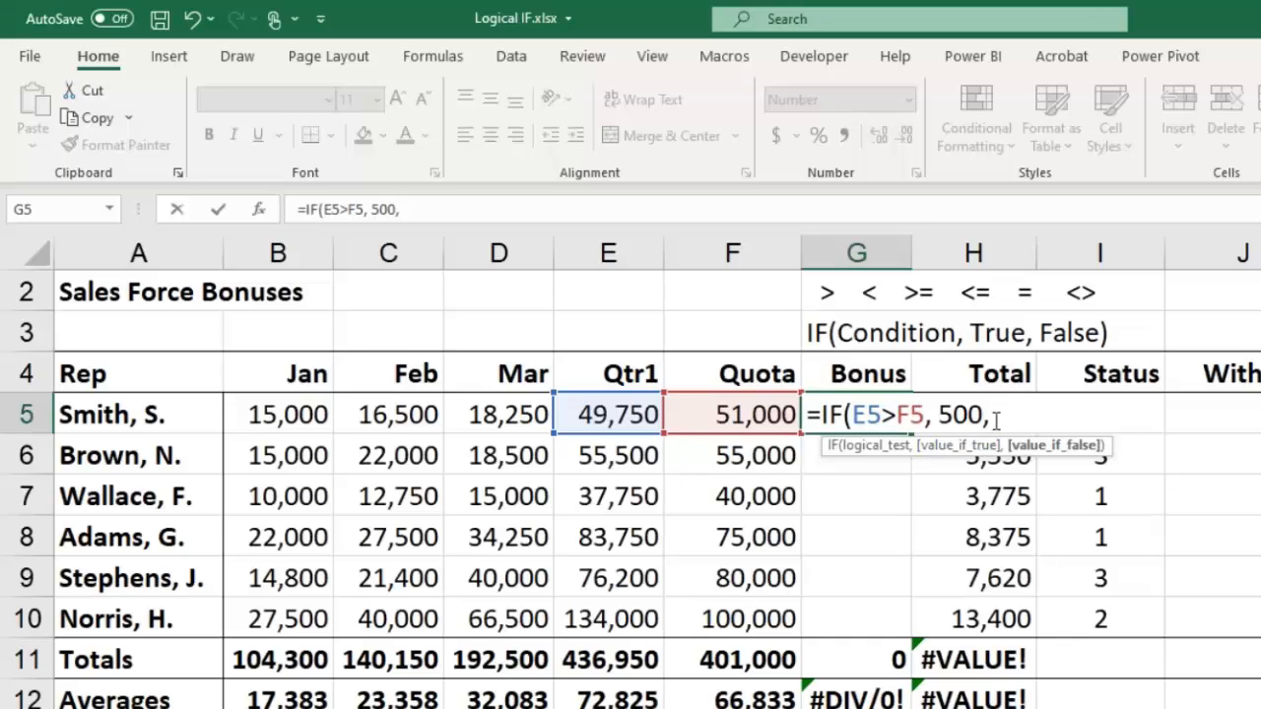
{"action": "type", "text": "0)"}
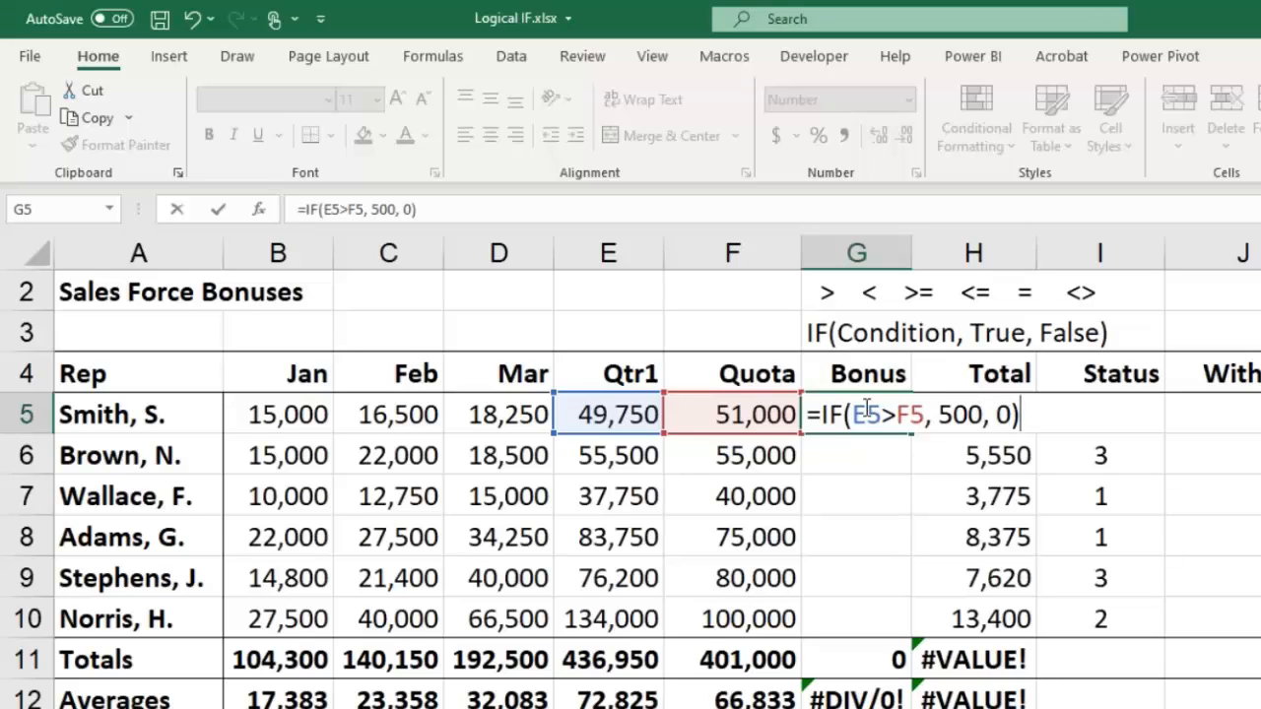
Step: Review the condition E5>F5, the true value 500 and the false value 0 in the G5 formula
{"action": "left_click_drag", "start_coordinate": [852, 415], "coordinate": [985, 415]}
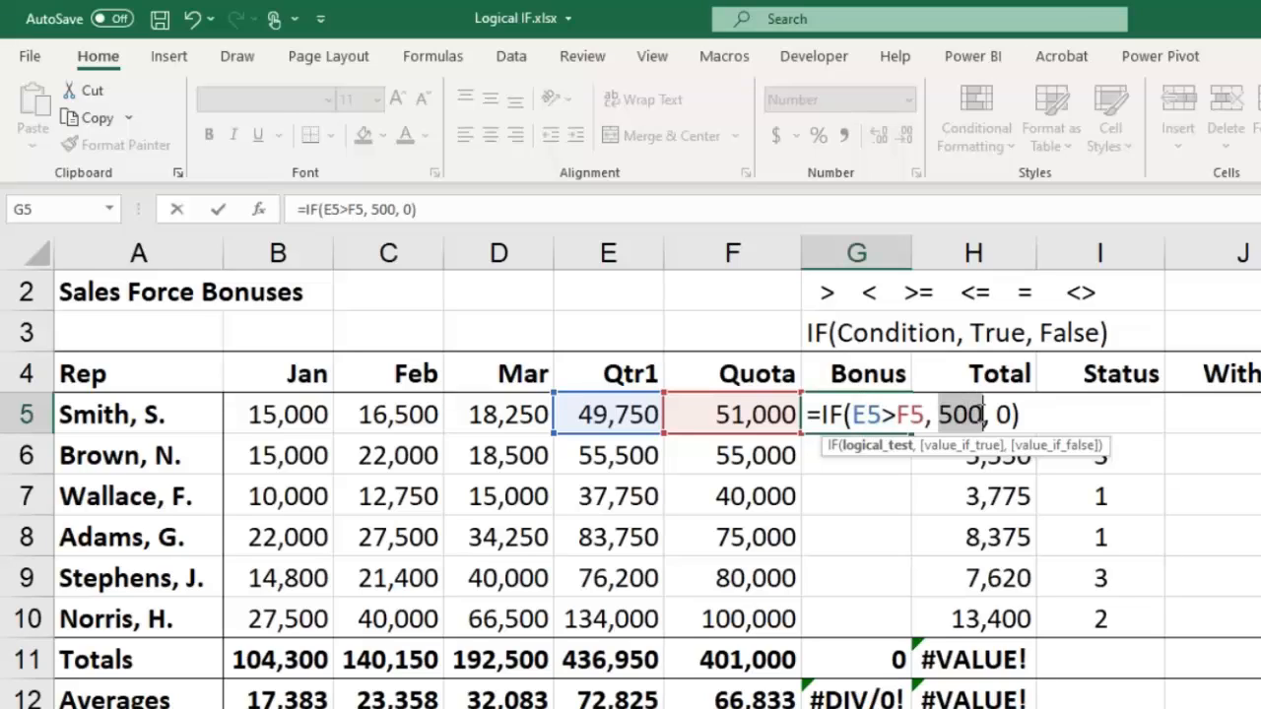
{"action": "left_click_drag", "start_coordinate": [852, 415], "coordinate": [911, 414]}
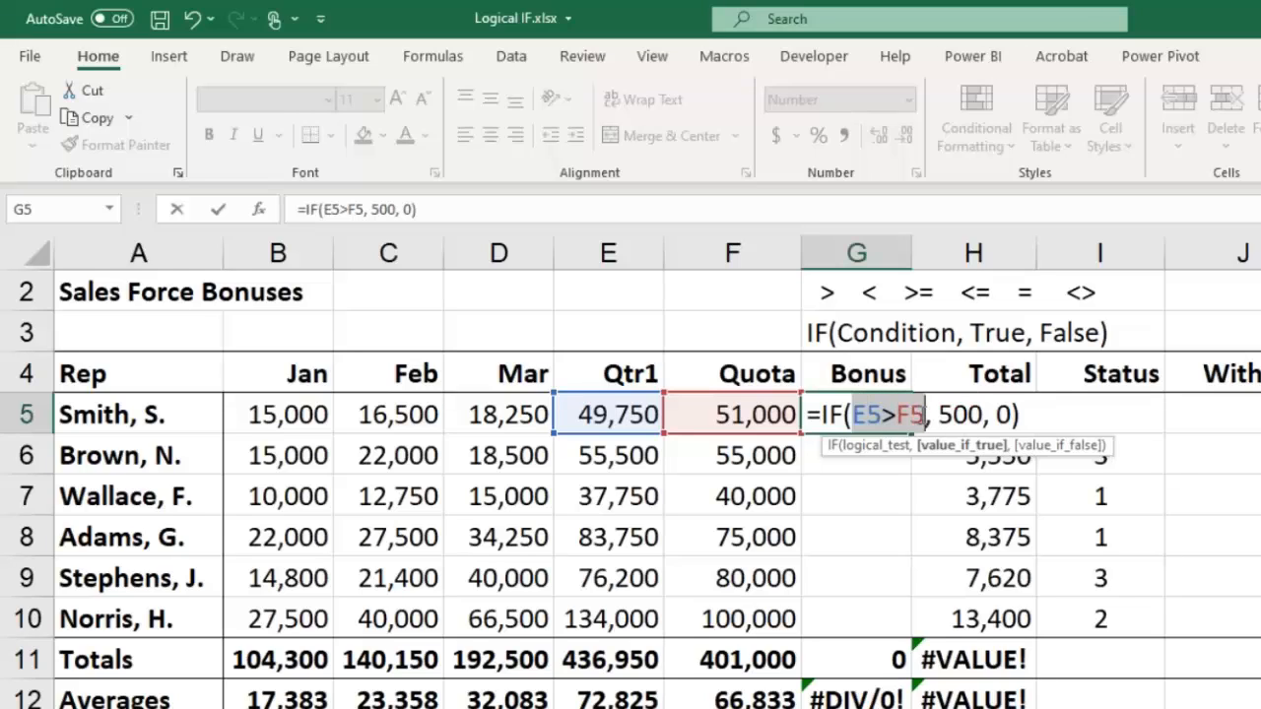
{"action": "left_click_drag", "start_coordinate": [993, 415], "coordinate": [1008, 415]}
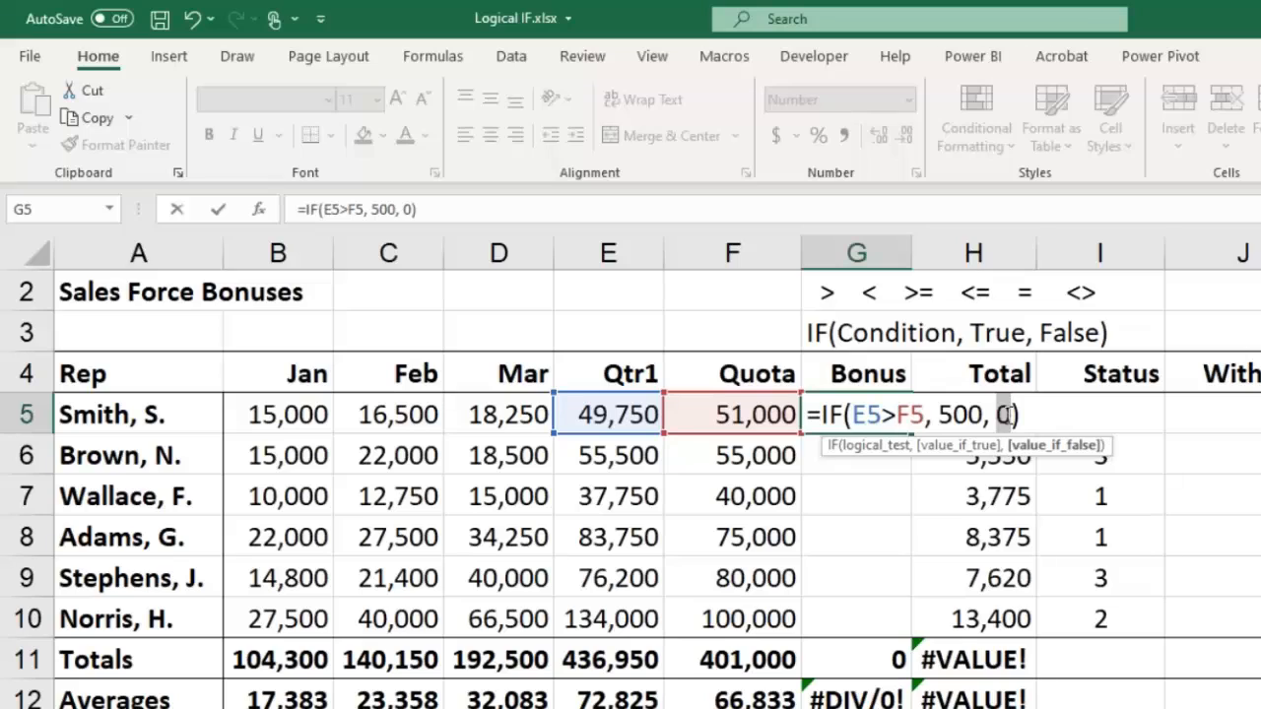
{"action": "left_click", "coordinate": [1024, 411]}
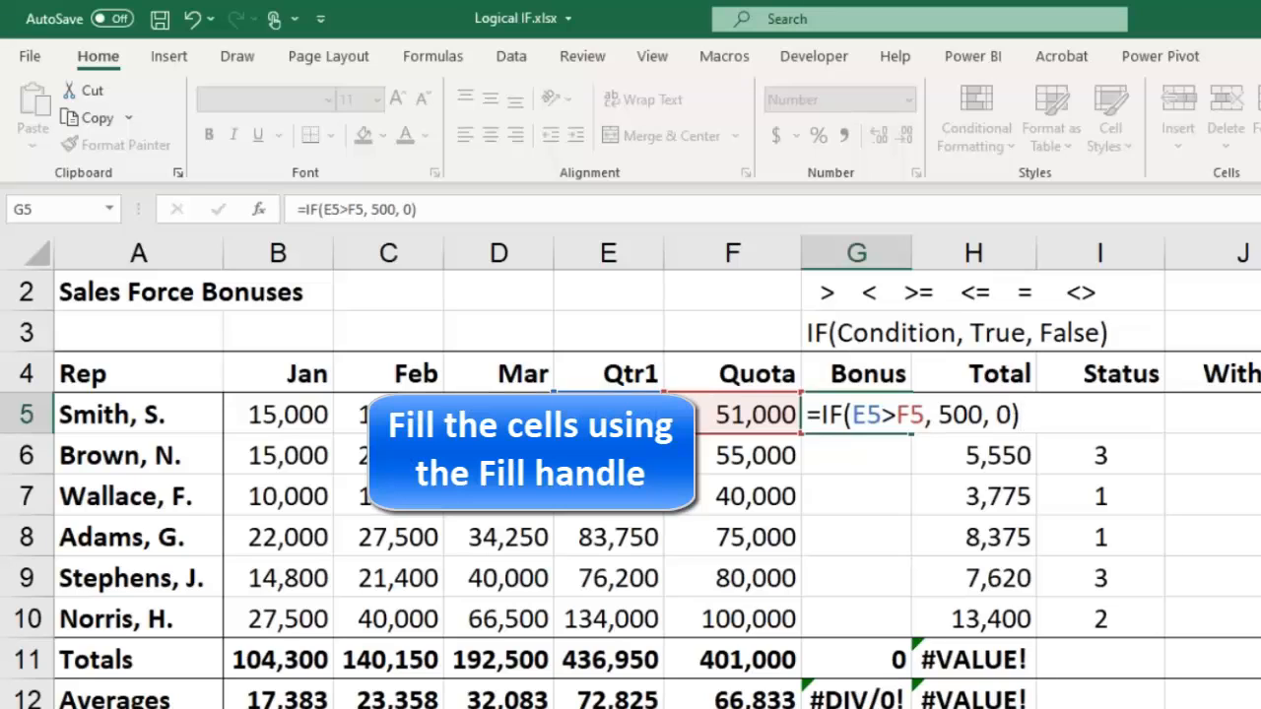
Step: Commit the bonus formula in G5 and fill it down through G10 for all reps
{"action": "key", "text": "Return"}
{"action": "left_click", "coordinate": [892, 422]}
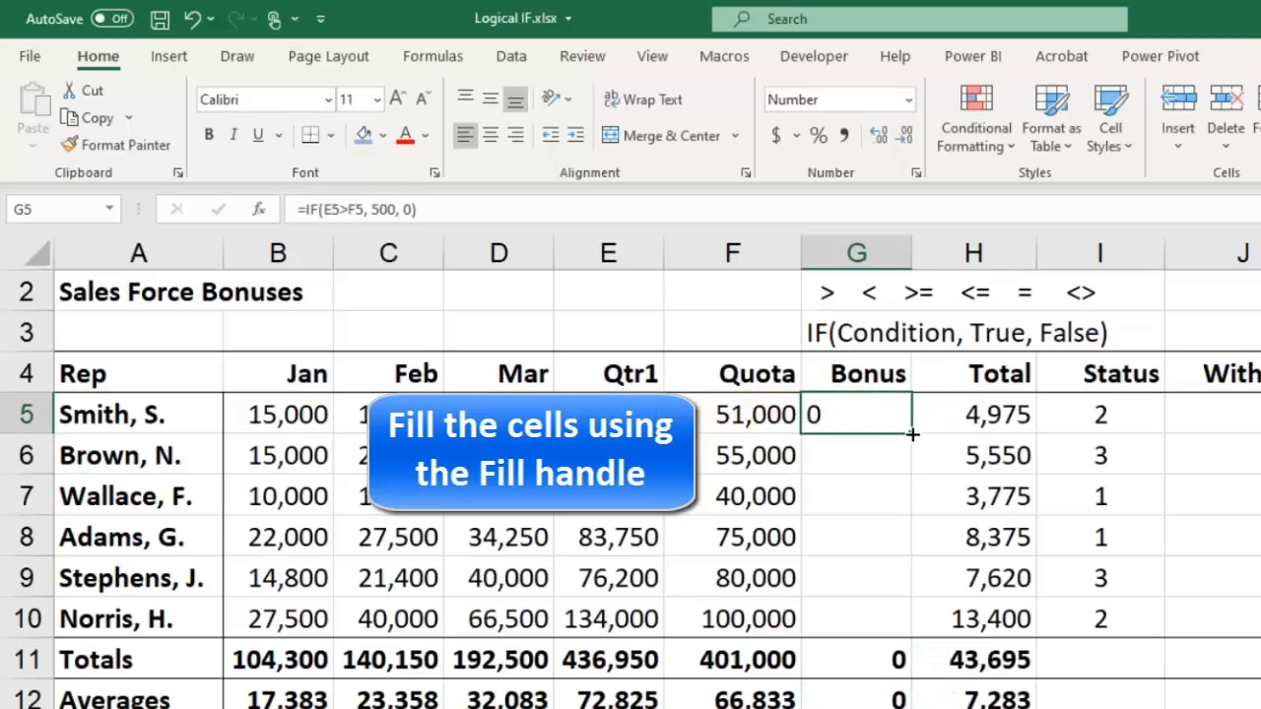
{"action": "left_click_drag", "start_coordinate": [915, 431], "coordinate": [875, 635]}
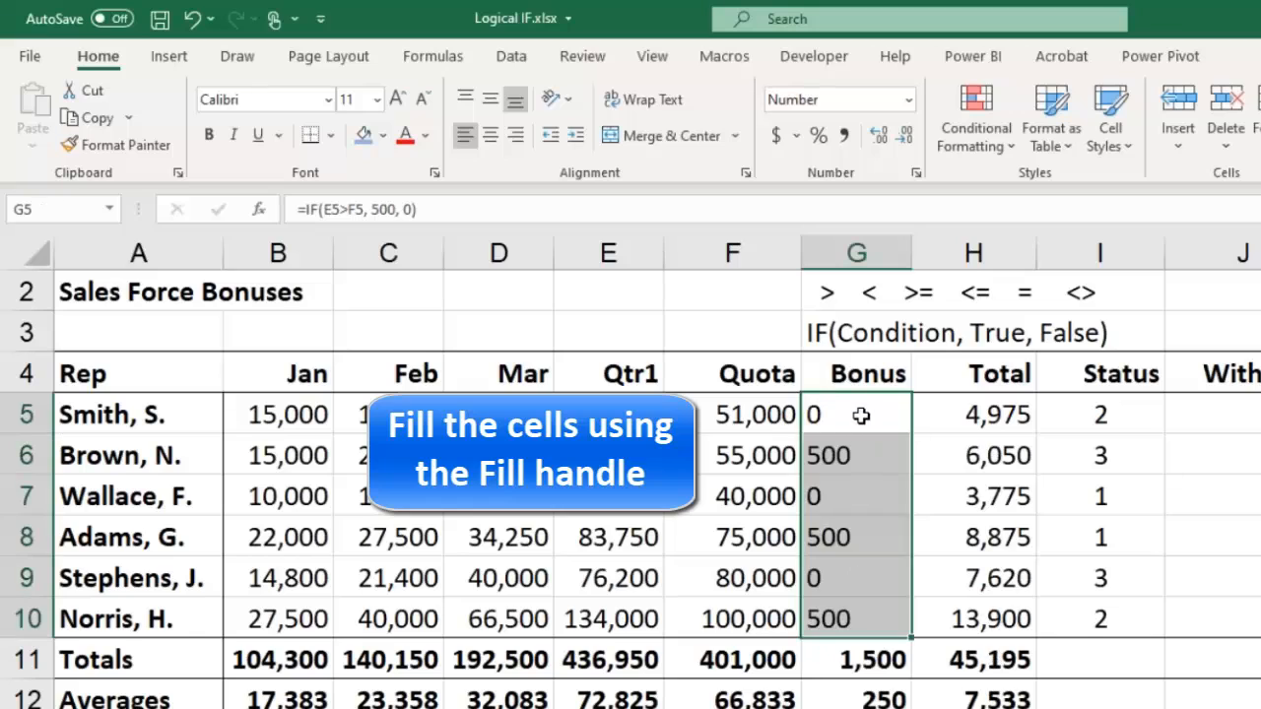
Step: Review the references and the true and false values of the bonus formula in G5
{"action": "double_click", "coordinate": [861, 414]}
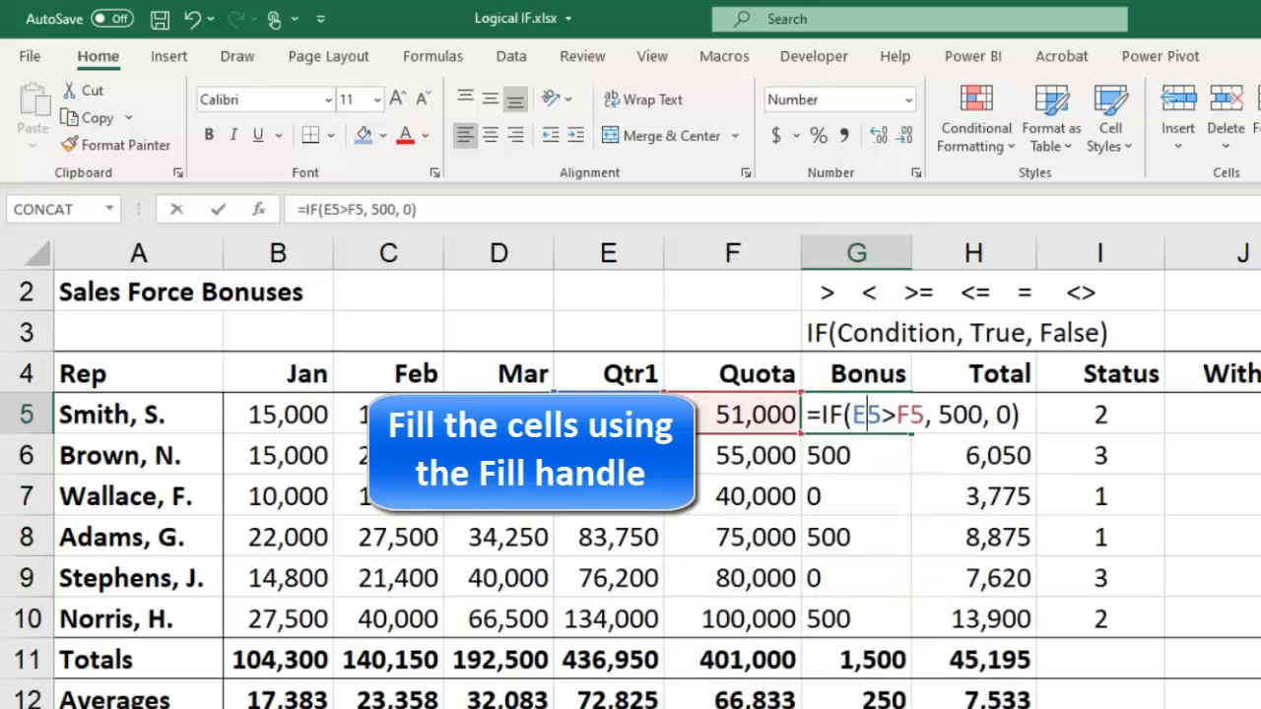
{"action": "left_click", "coordinate": [1019, 415]}
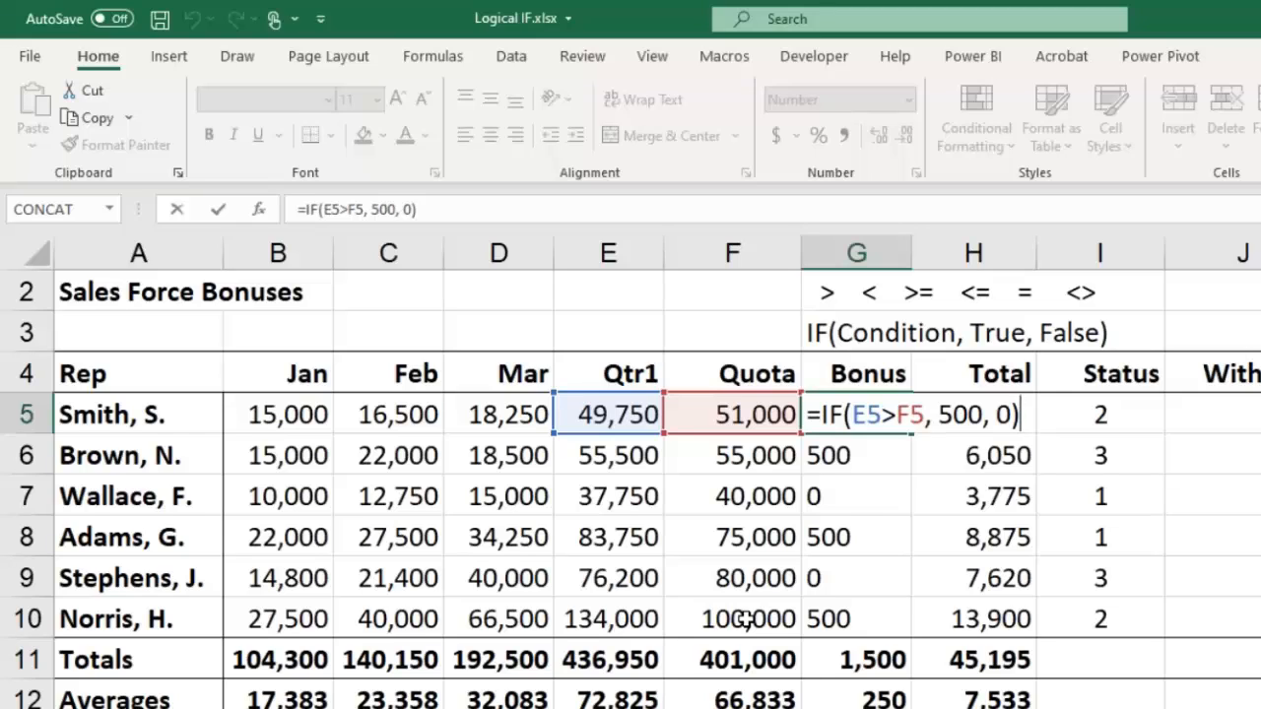
{"action": "key", "text": "Return"}
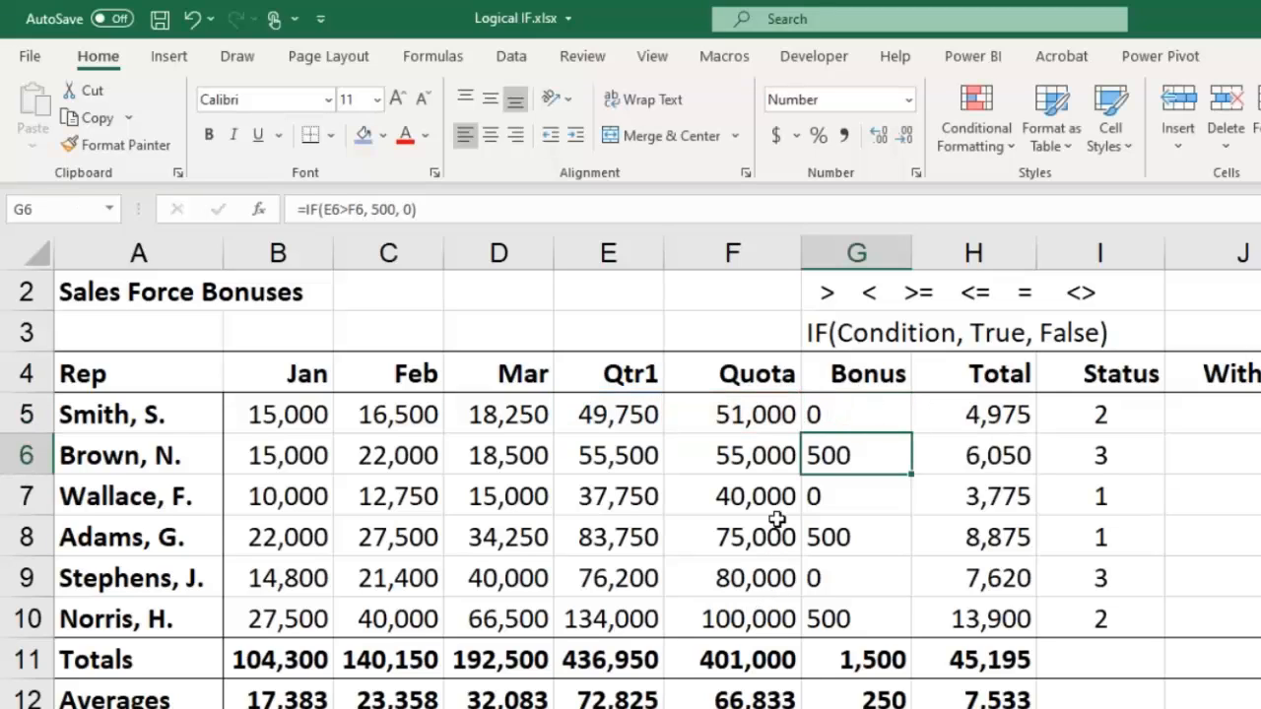
Step: Replace the true value 500 in the G5 bonus formula with (E5-F5)*.10, keeping 0 as the false value
{"action": "double_click", "coordinate": [836, 414]}
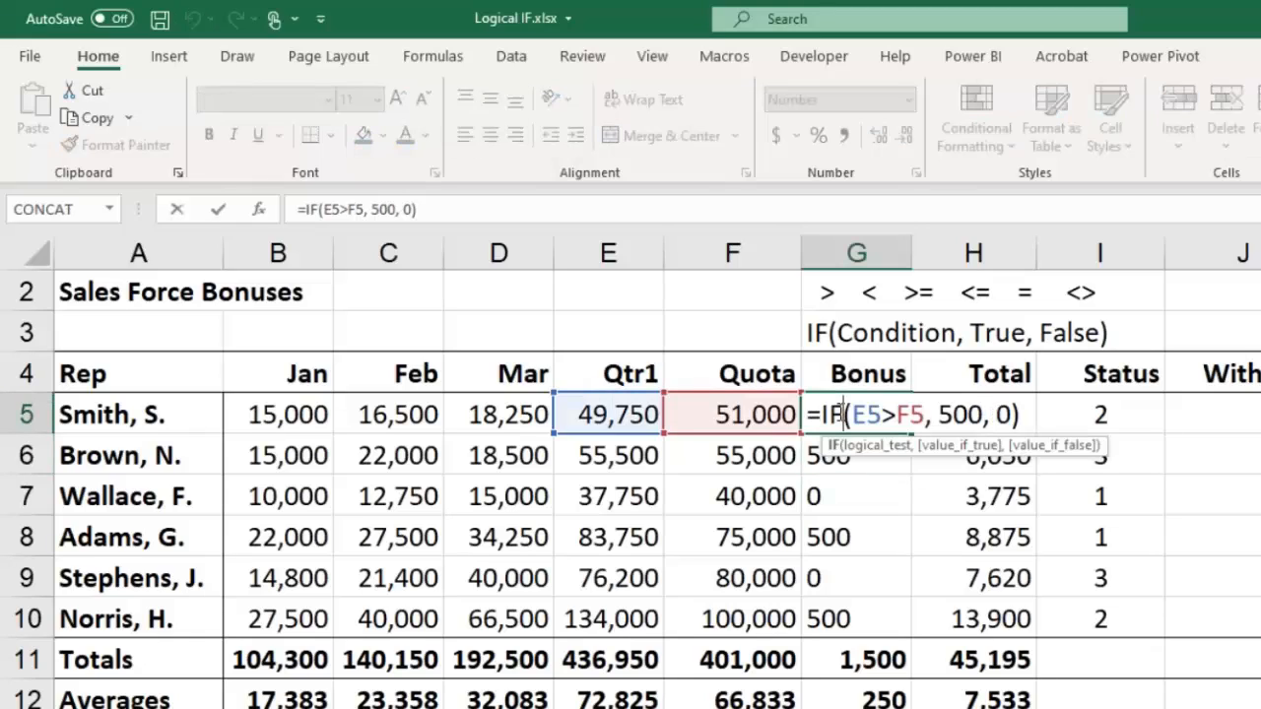
{"action": "left_click", "coordinate": [939, 414]}
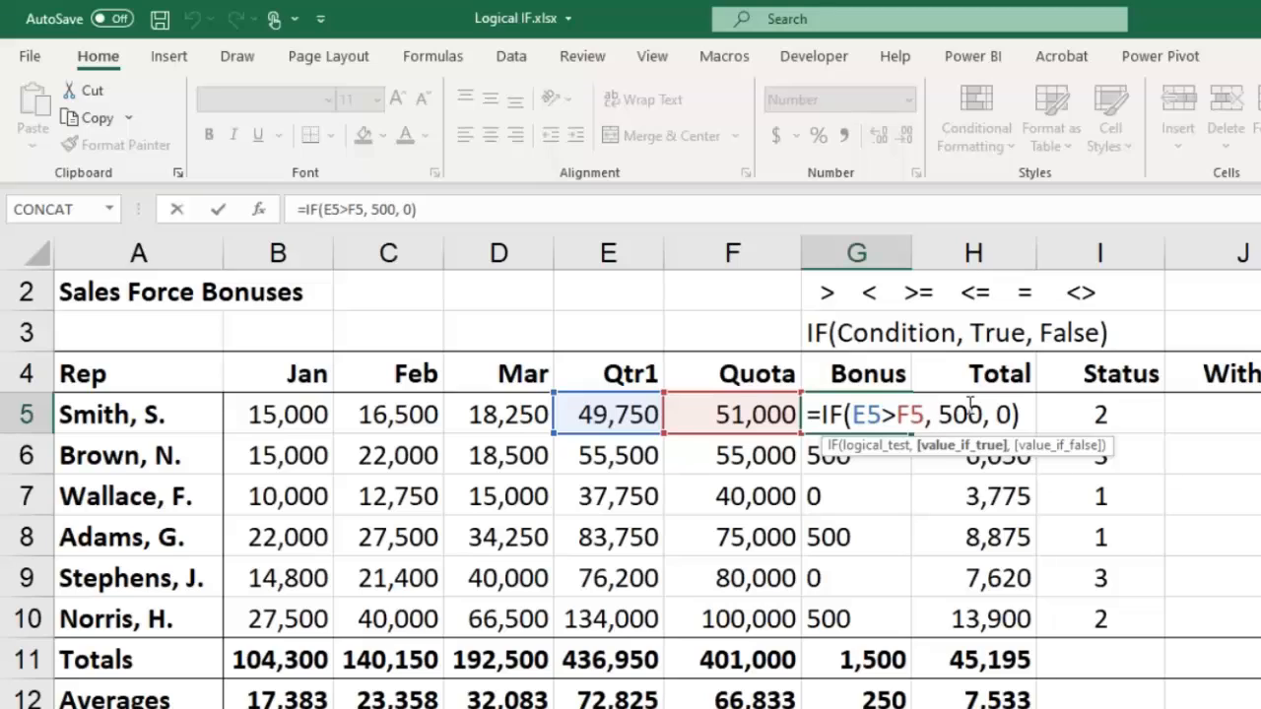
{"action": "key", "text": "Delete"}
{"action": "key", "text": "Delete"}
{"action": "key", "text": "Delete"}
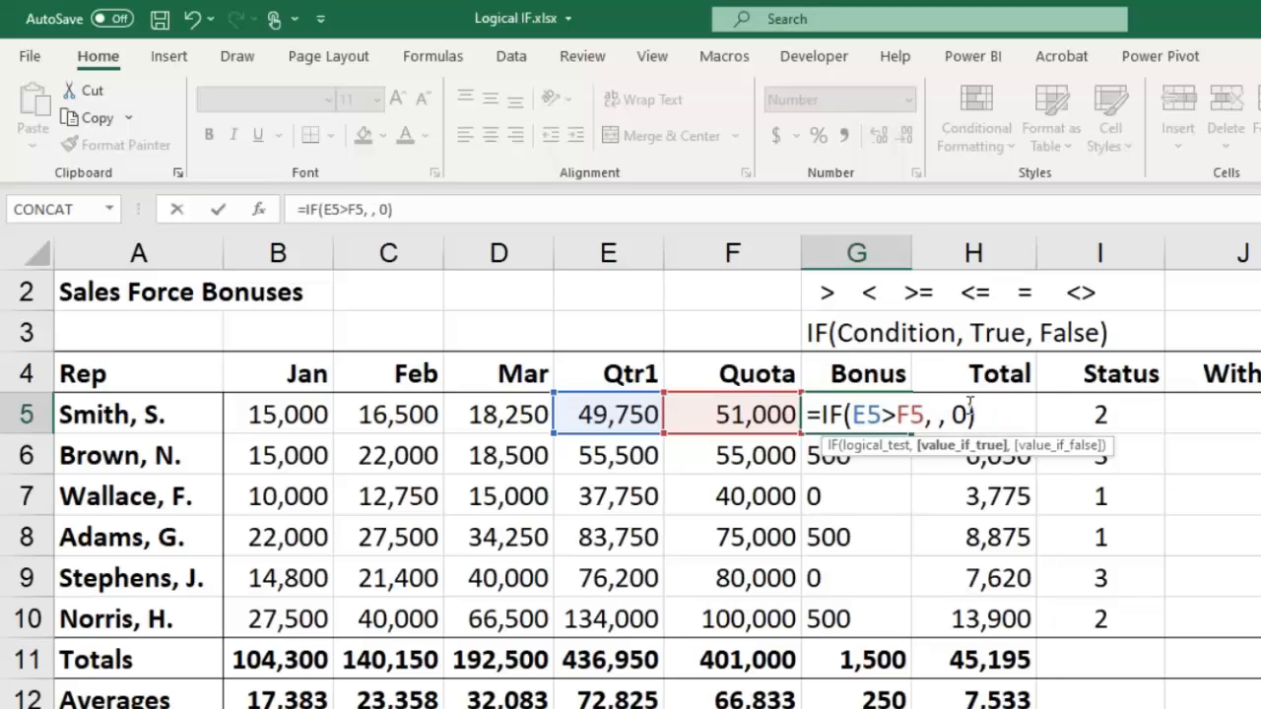
{"action": "type", "text": "("}
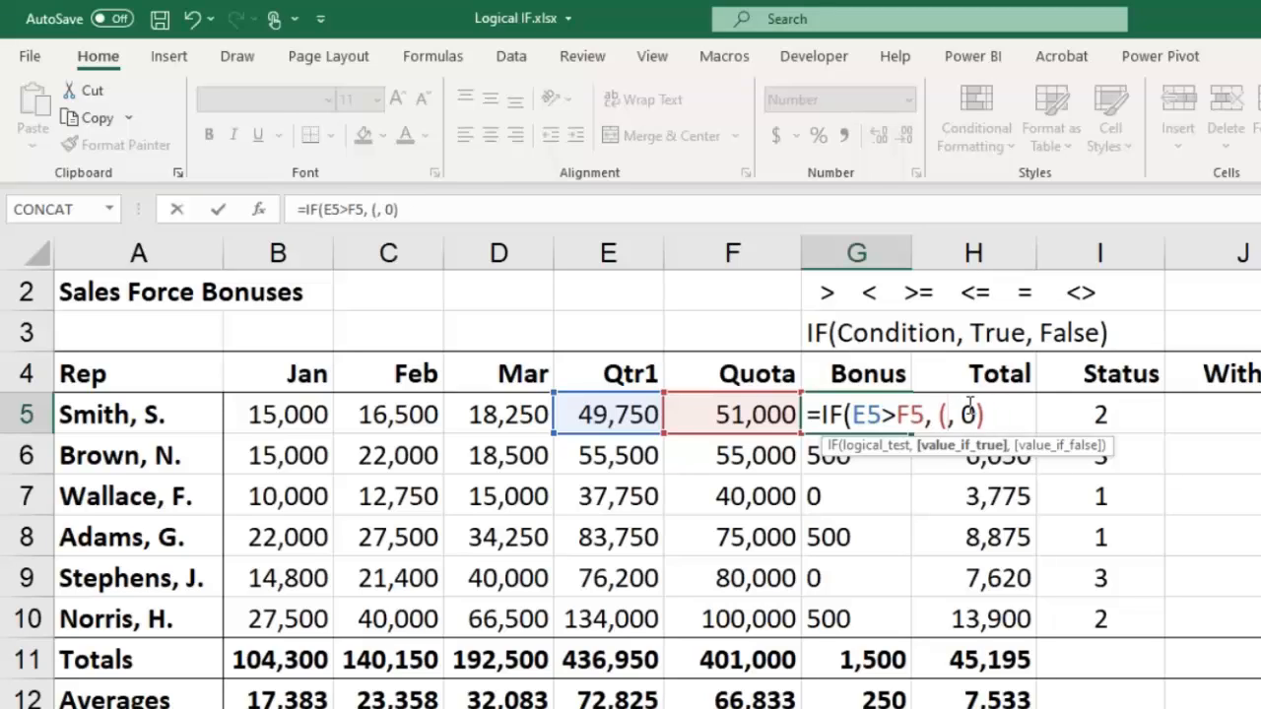
{"action": "left_click", "coordinate": [616, 415]}
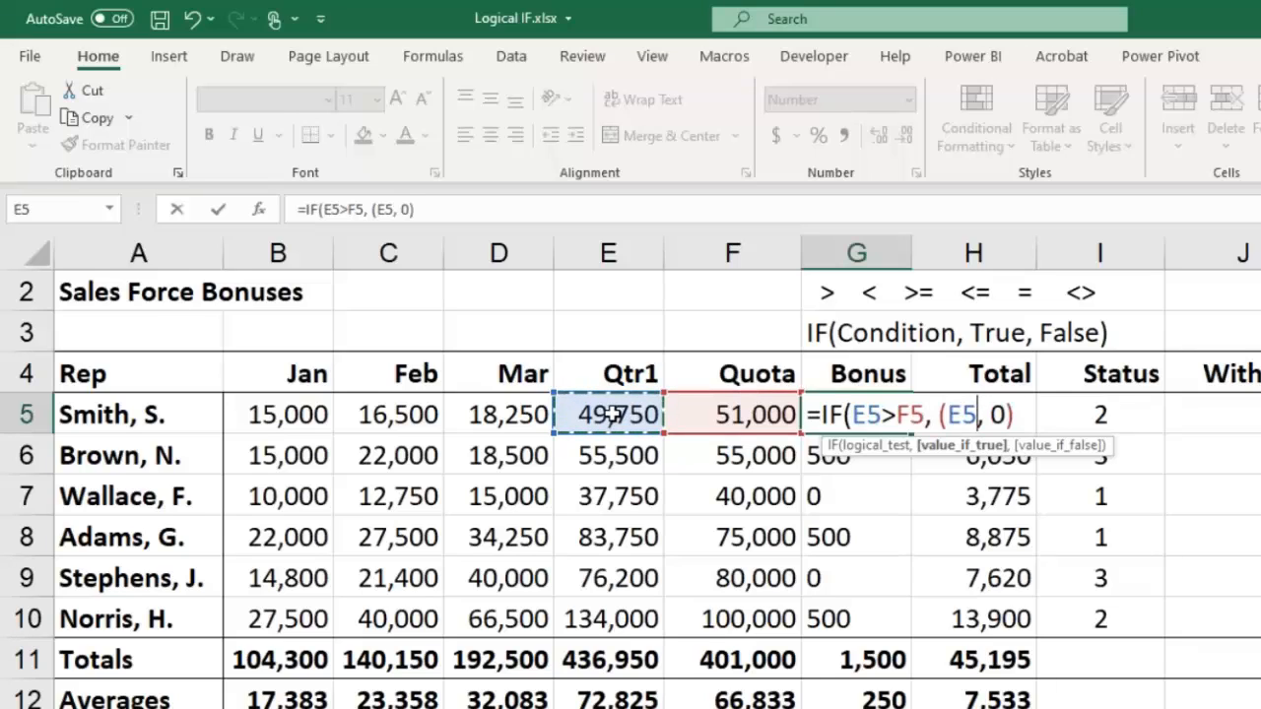
{"action": "type", "text": "-"}
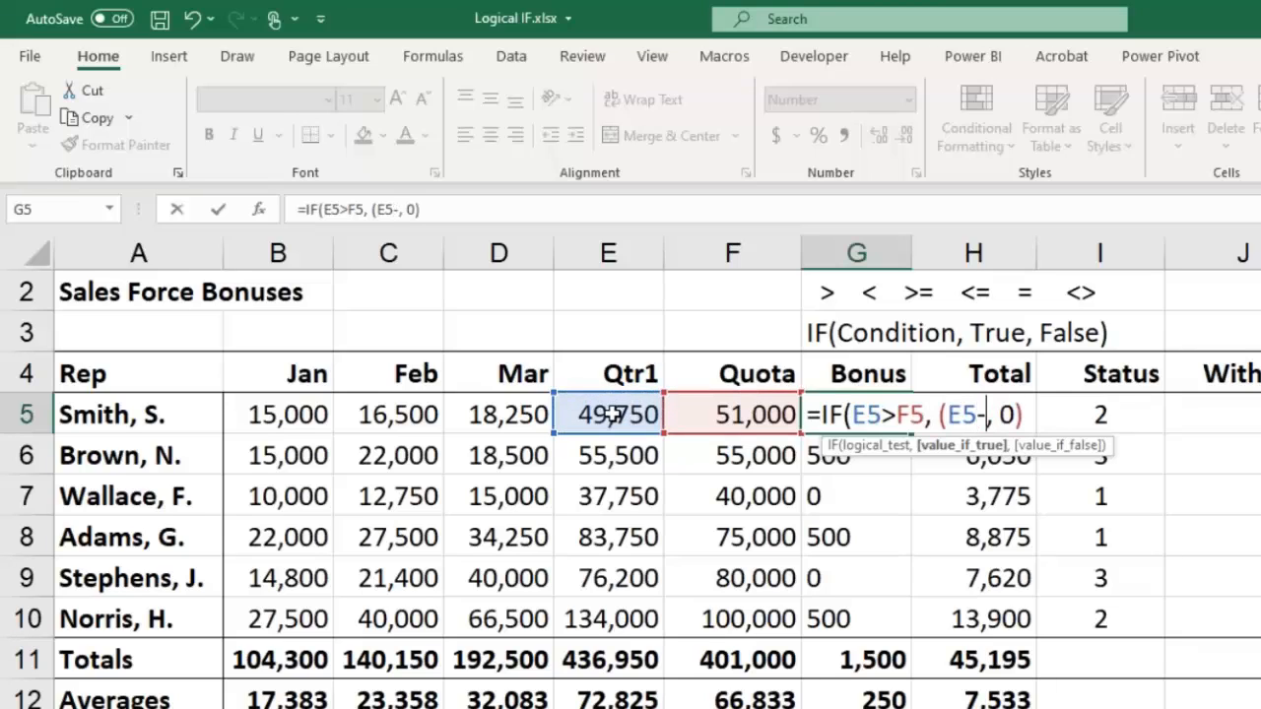
{"action": "left_click", "coordinate": [749, 415]}
{"action": "type", "text": ")"}
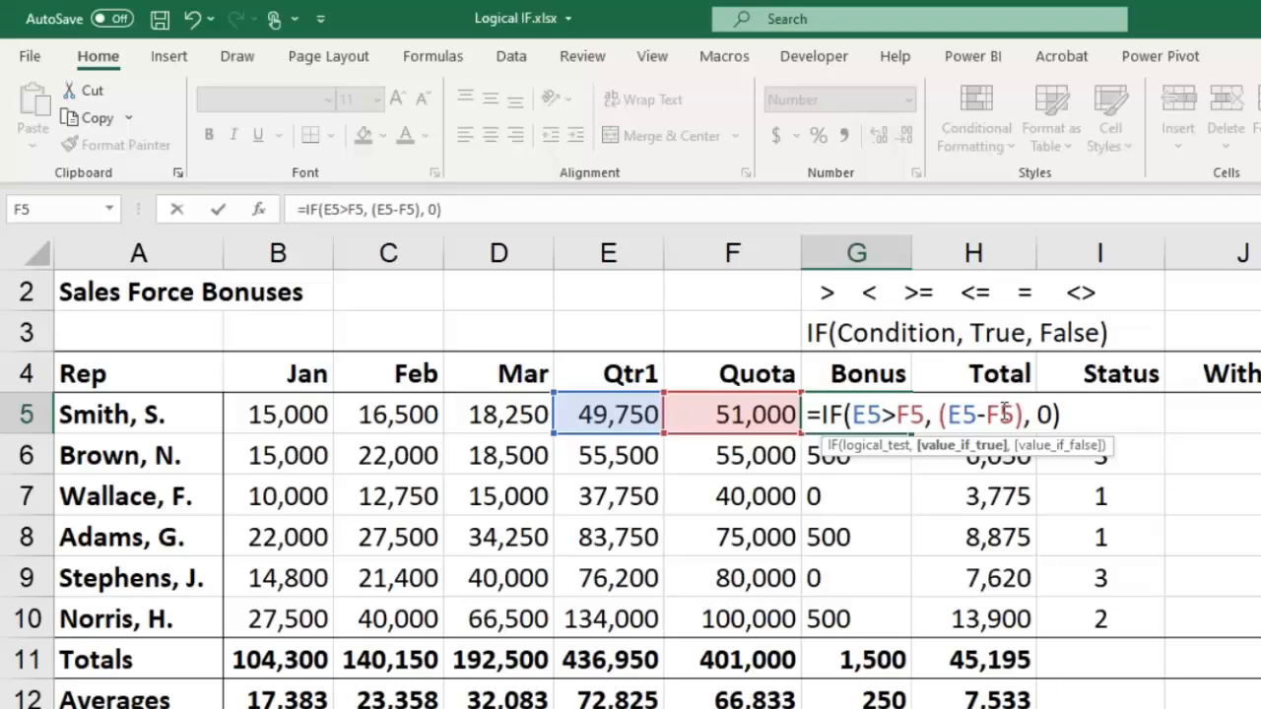
{"action": "type", "text": "*"}
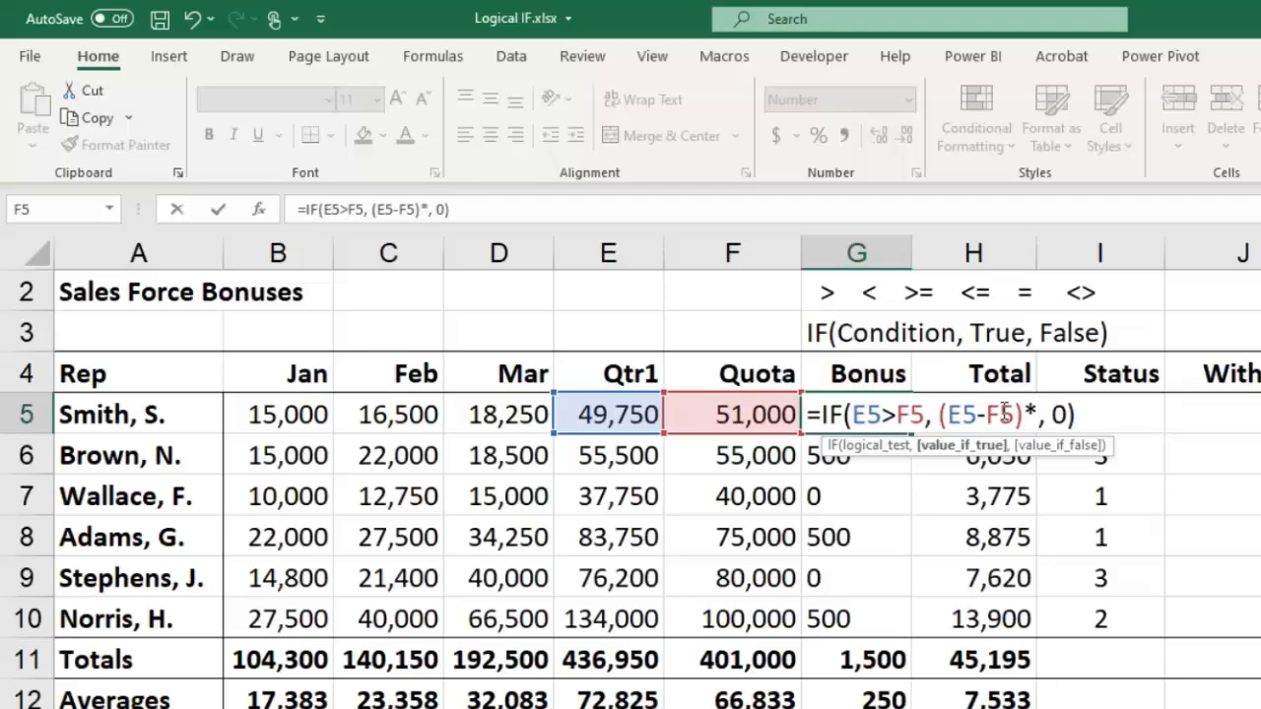
{"action": "type", "text": ".10"}
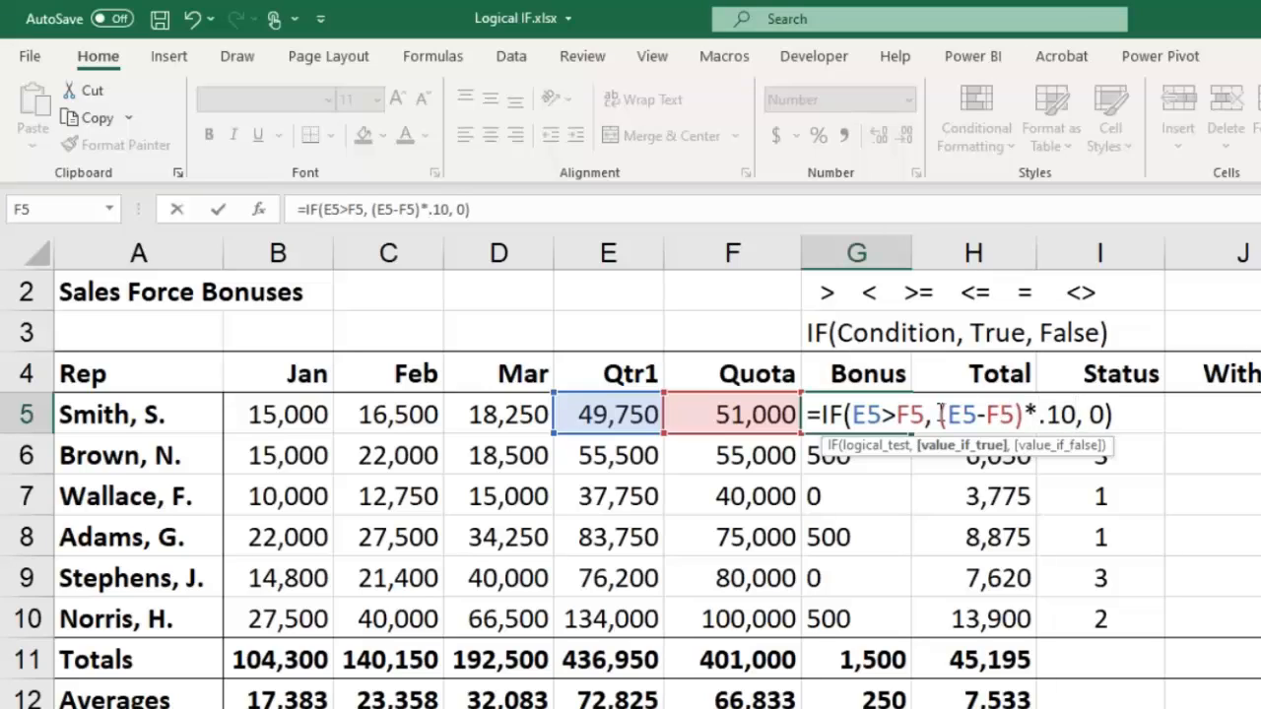
Step: Commit the revised percentage bonus formula in G5 and fill it down through G10
{"action": "left_click_drag", "start_coordinate": [940, 415], "coordinate": [1072, 414]}
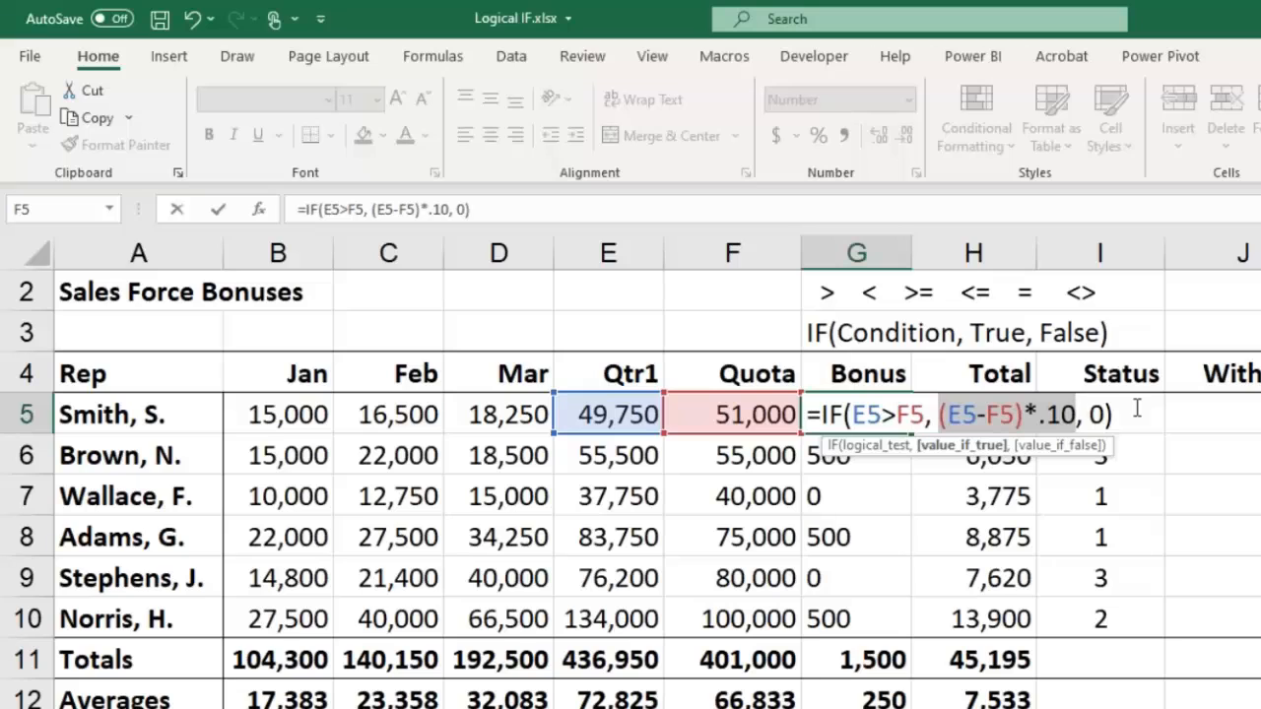
{"action": "key", "text": "Return"}
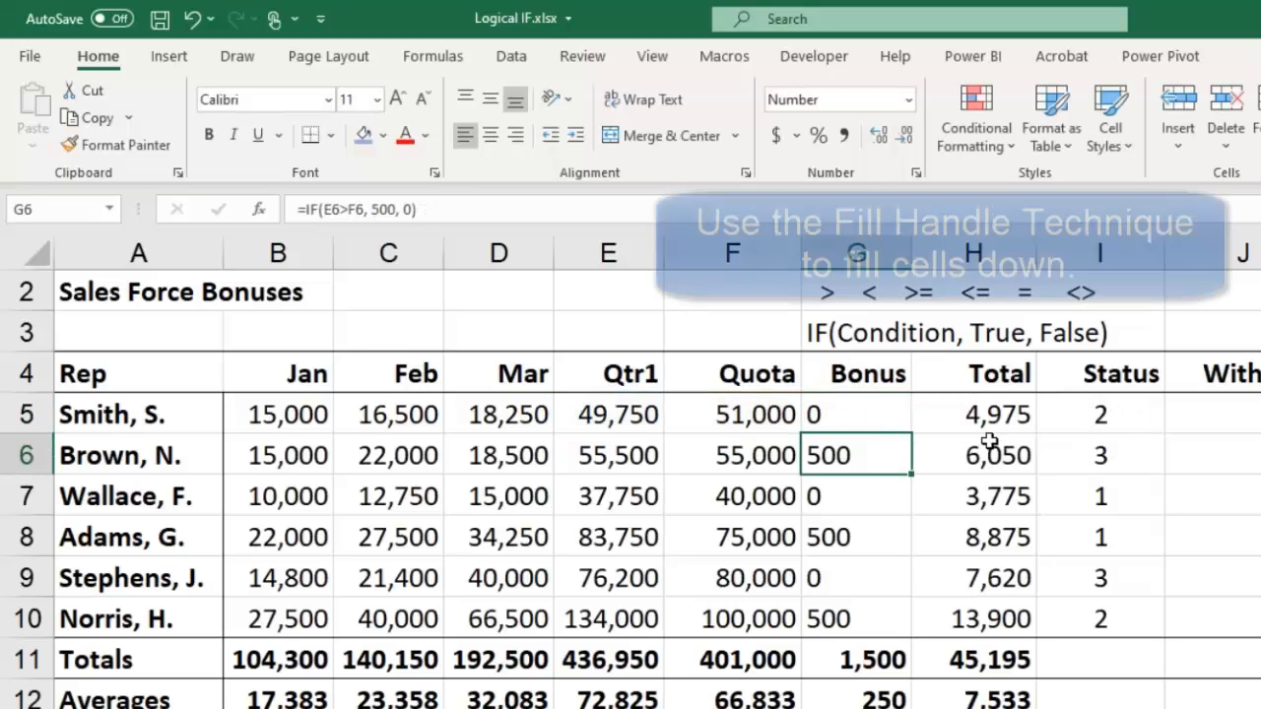
{"action": "left_click", "coordinate": [874, 414]}
{"action": "left_click_drag", "start_coordinate": [913, 434], "coordinate": [882, 623]}
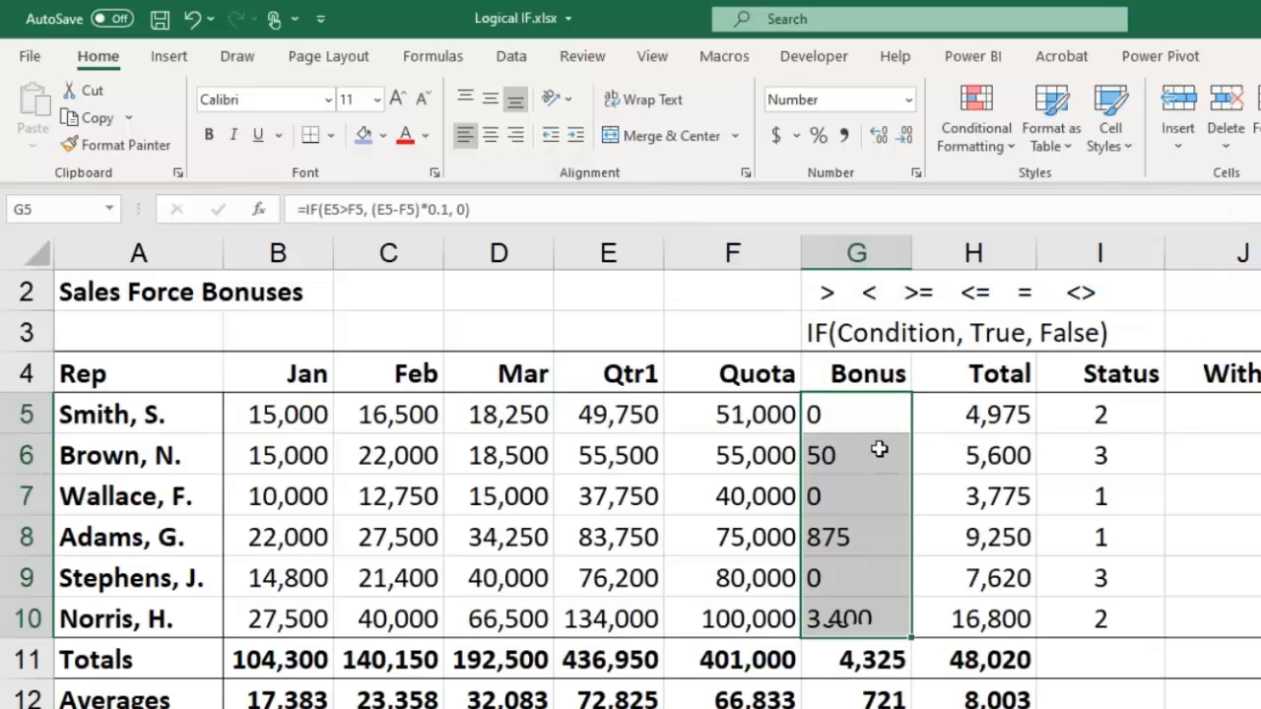
Step: Check the condition and the 10 percent calculation in the revised G5 formula
{"action": "double_click", "coordinate": [882, 414]}
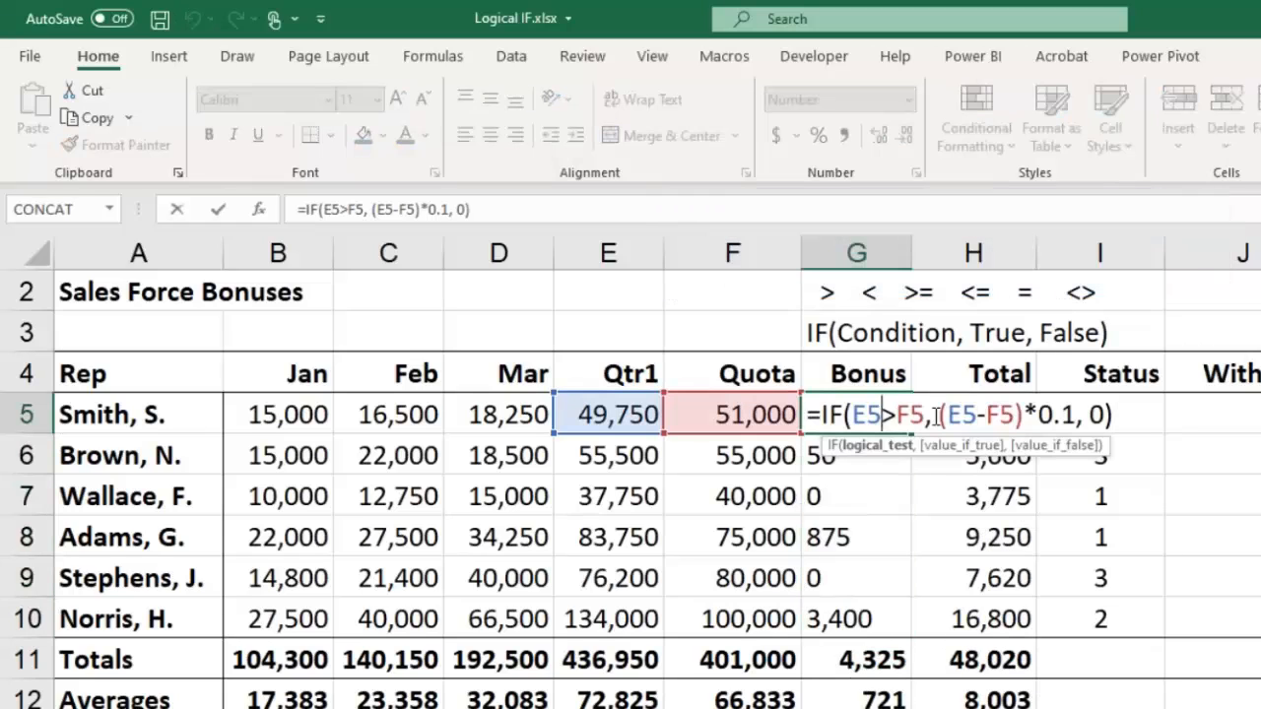
{"action": "left_click", "coordinate": [1124, 418]}
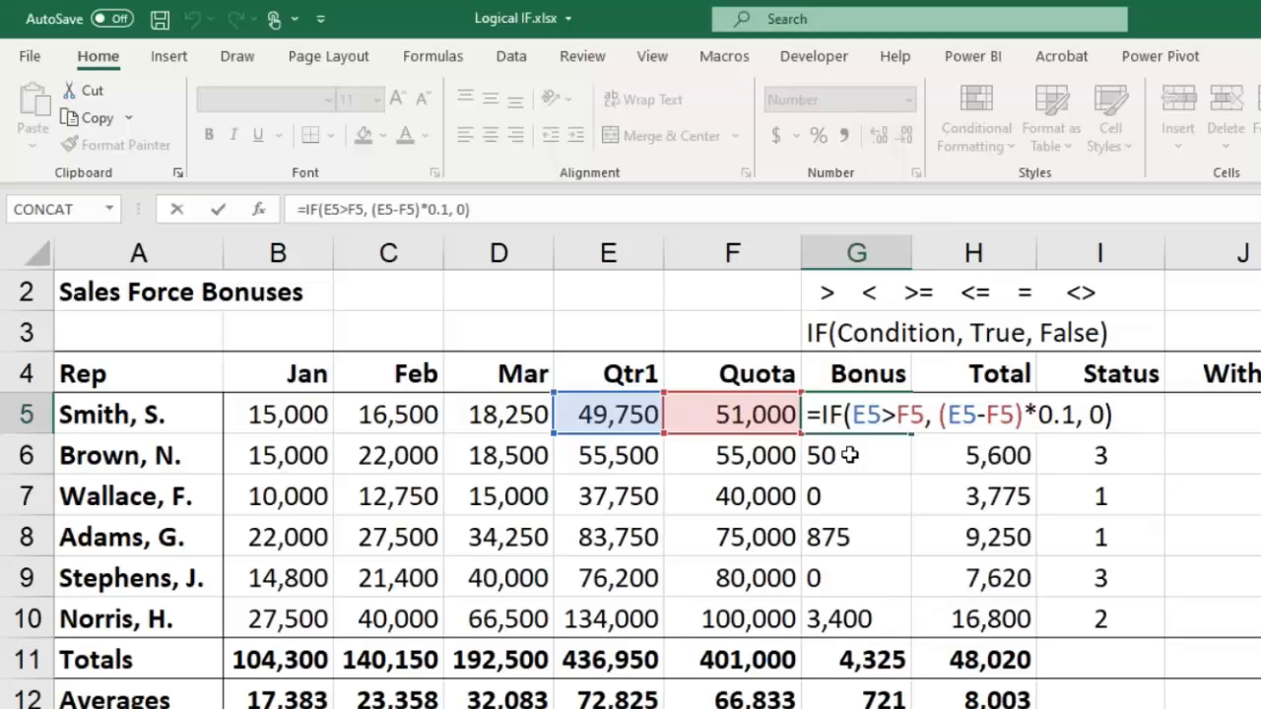
{"action": "key", "text": "Return"}
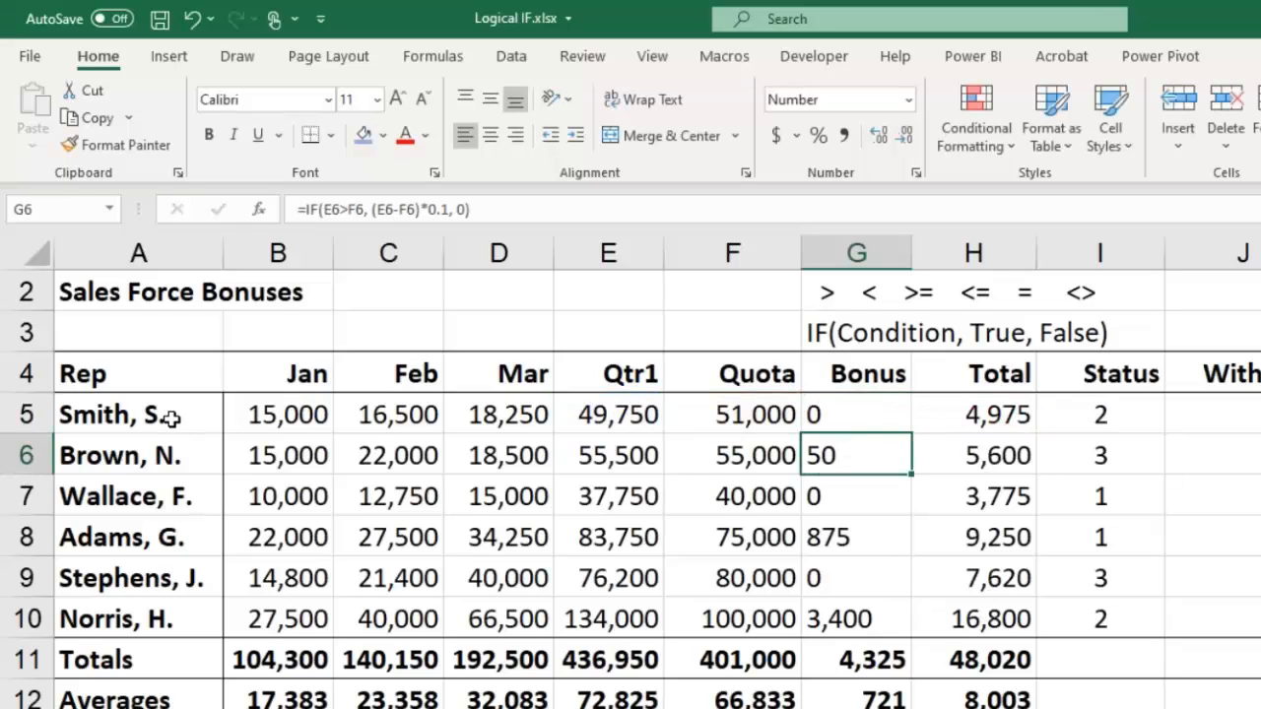
Step: Examine the list of reps and compare the bonus formulas in G5:G10 row by row
{"action": "left_click_drag", "start_coordinate": [169, 417], "coordinate": [161, 614]}
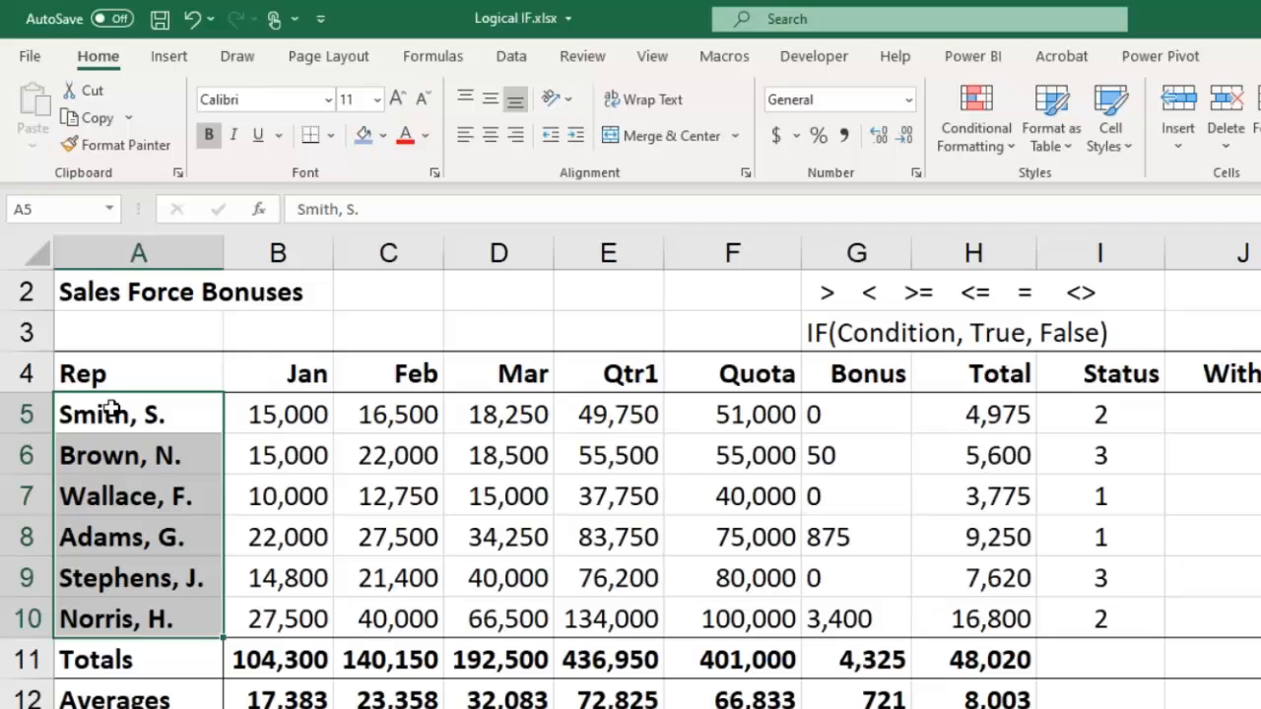
{"action": "left_click", "coordinate": [812, 414]}
{"action": "left_click", "coordinate": [835, 452]}
{"action": "left_click", "coordinate": [839, 498]}
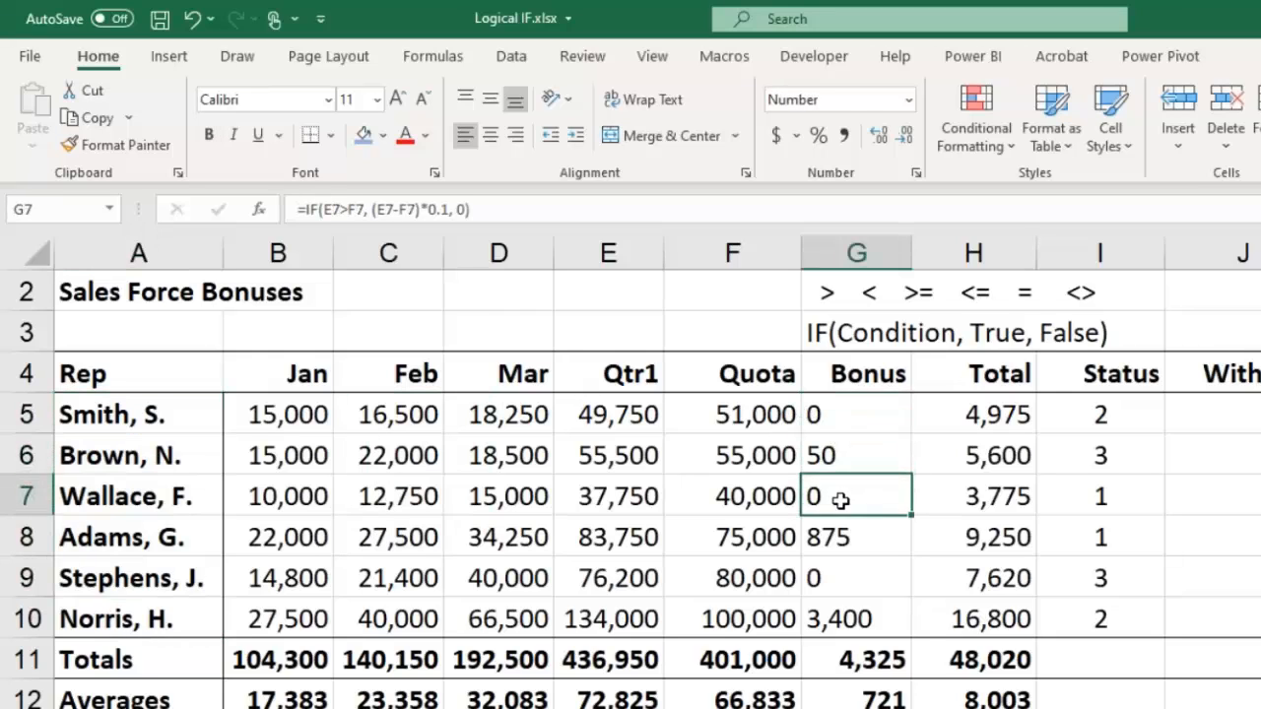
{"action": "left_click", "coordinate": [845, 536]}
{"action": "left_click", "coordinate": [850, 620]}
{"action": "left_click", "coordinate": [848, 577]}
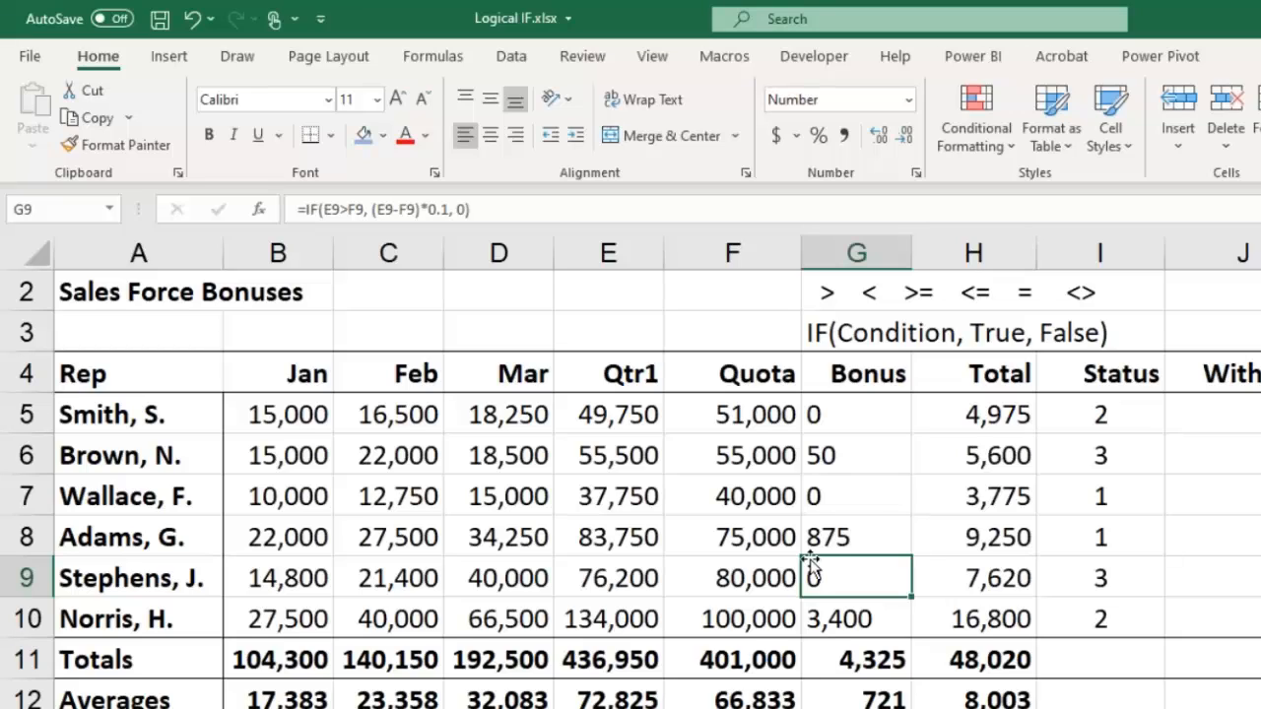
{"action": "left_click", "coordinate": [845, 412]}
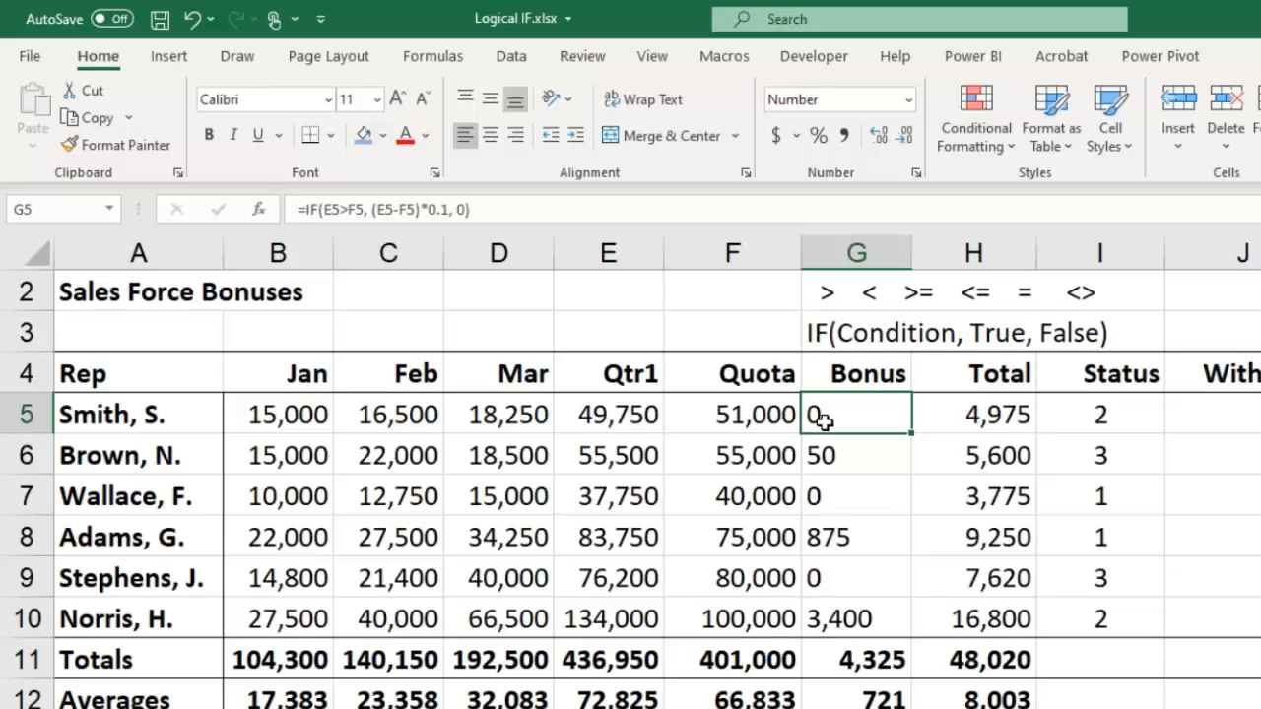
{"action": "left_click", "coordinate": [835, 454]}
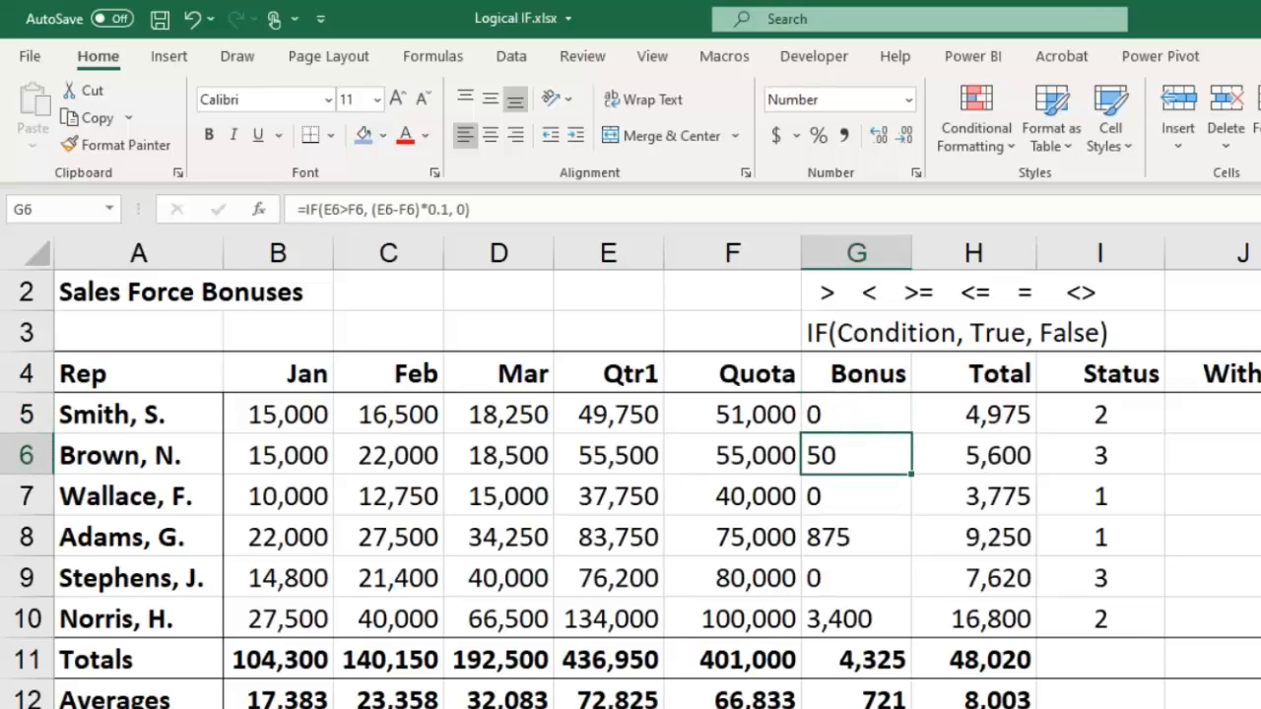
Step: Examine the empty Withhold column J against the Status column and the withholding percentages listed per status
{"action": "left_click", "coordinate": [1248, 404]}
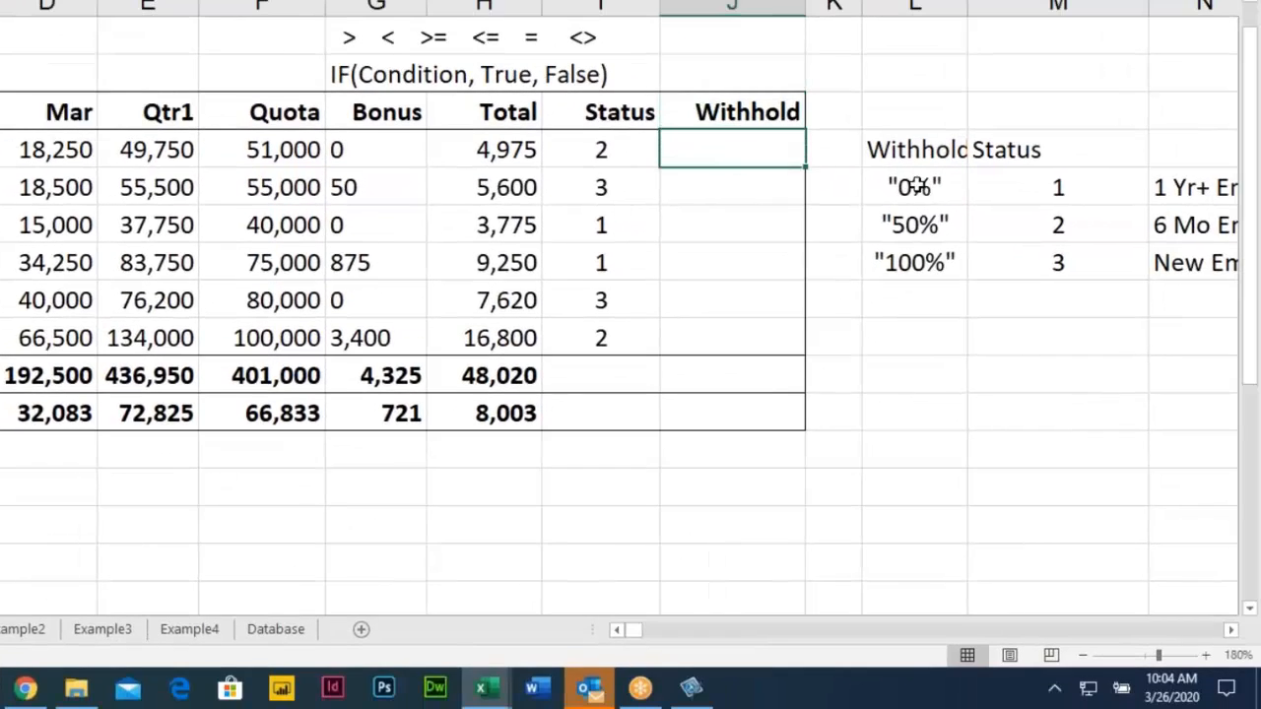
{"action": "left_click", "coordinate": [717, 115]}
{"action": "left_click", "coordinate": [724, 150]}
{"action": "left_click", "coordinate": [741, 115]}
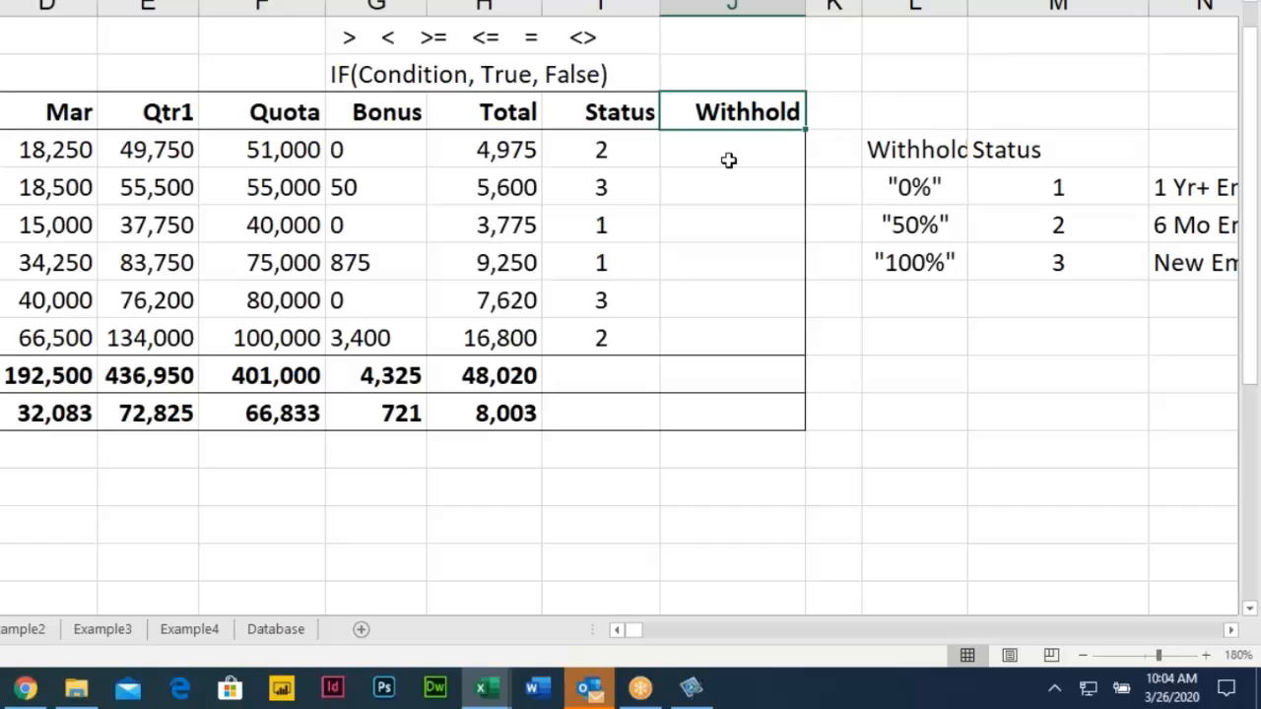
{"action": "left_click", "coordinate": [610, 224]}
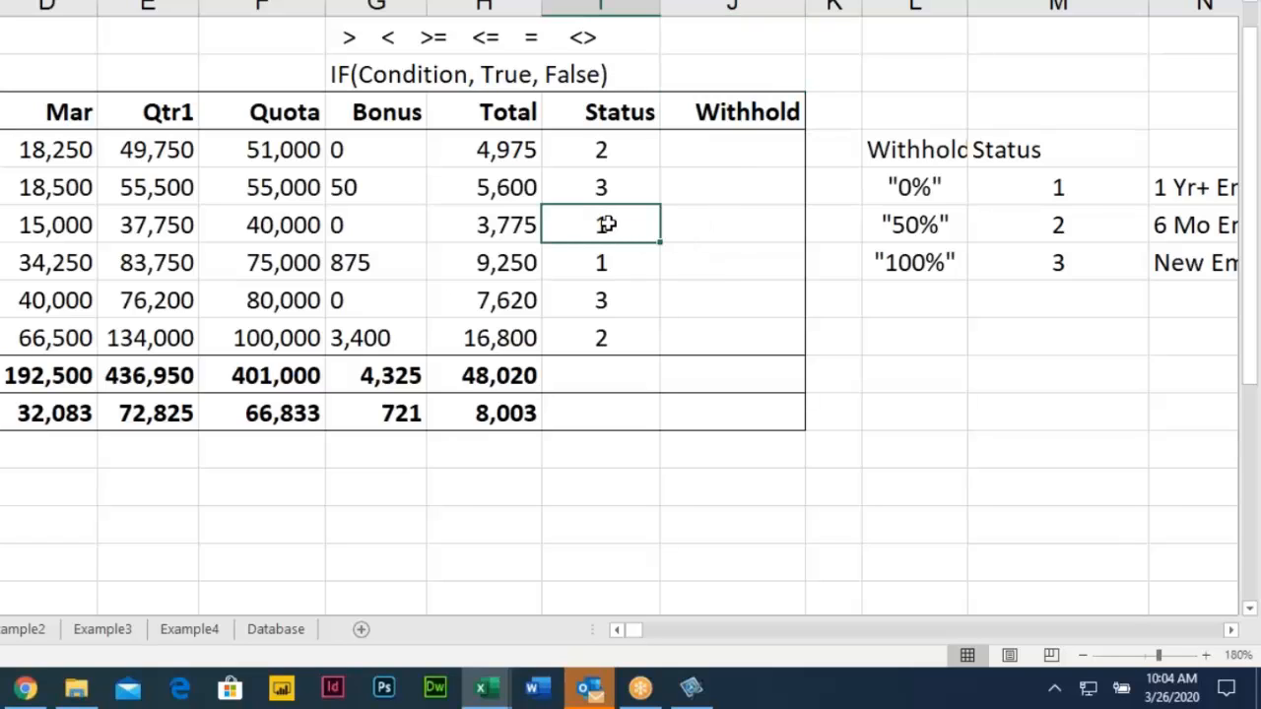
{"action": "left_click", "coordinate": [737, 144]}
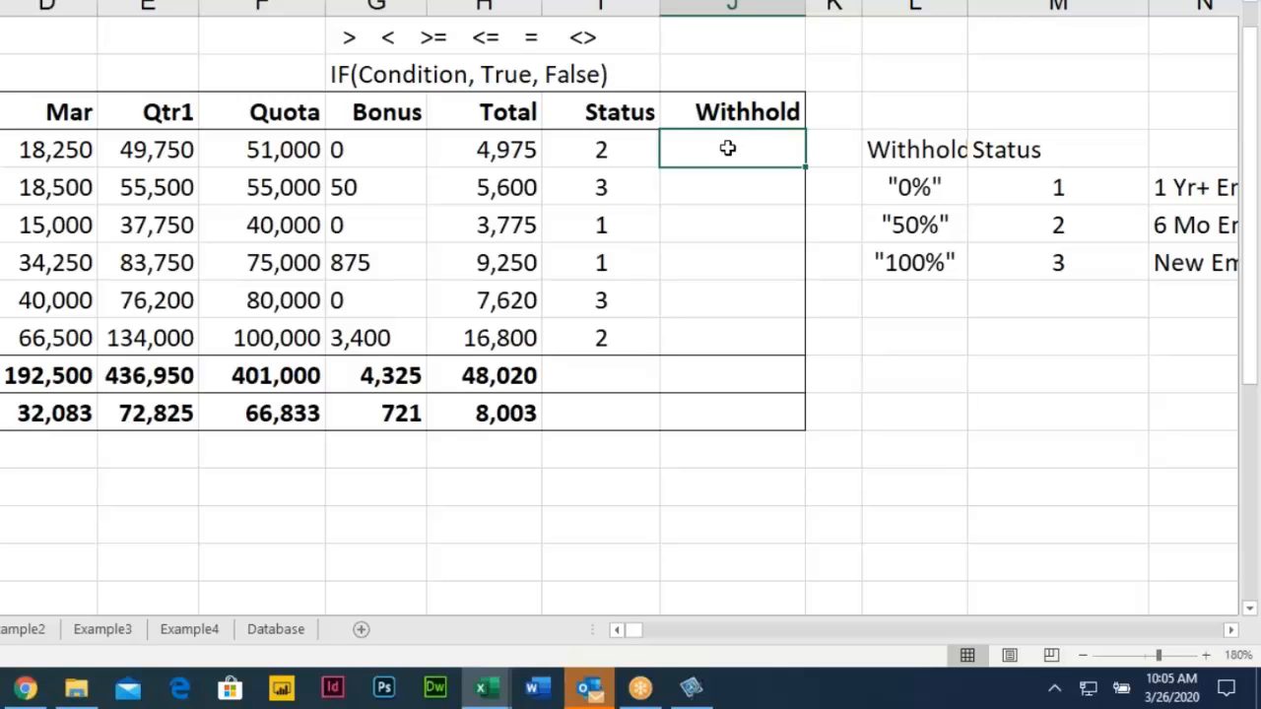
{"action": "left_click", "coordinate": [734, 185]}
{"action": "left_click", "coordinate": [732, 150]}
{"action": "left_click", "coordinate": [725, 189]}
{"action": "left_click", "coordinate": [728, 150]}
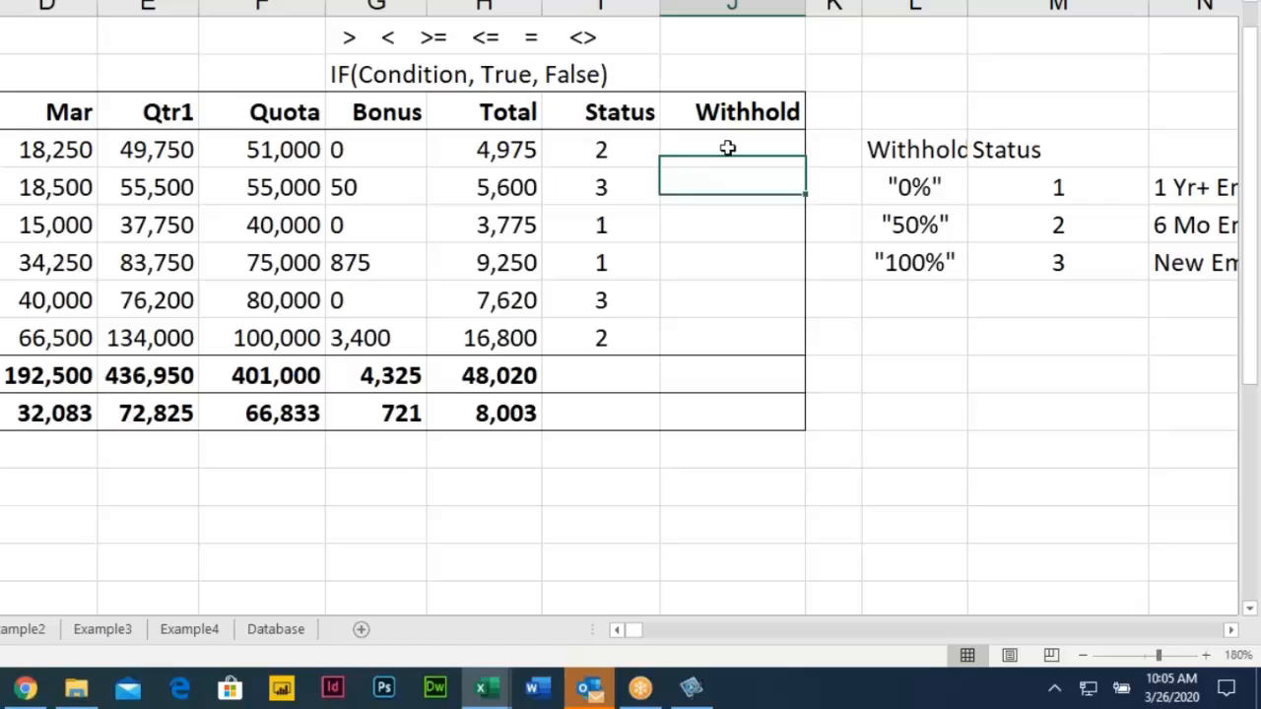
Step: Look over the first three reps' status codes in I5:I7
{"action": "left_click", "coordinate": [602, 151]}
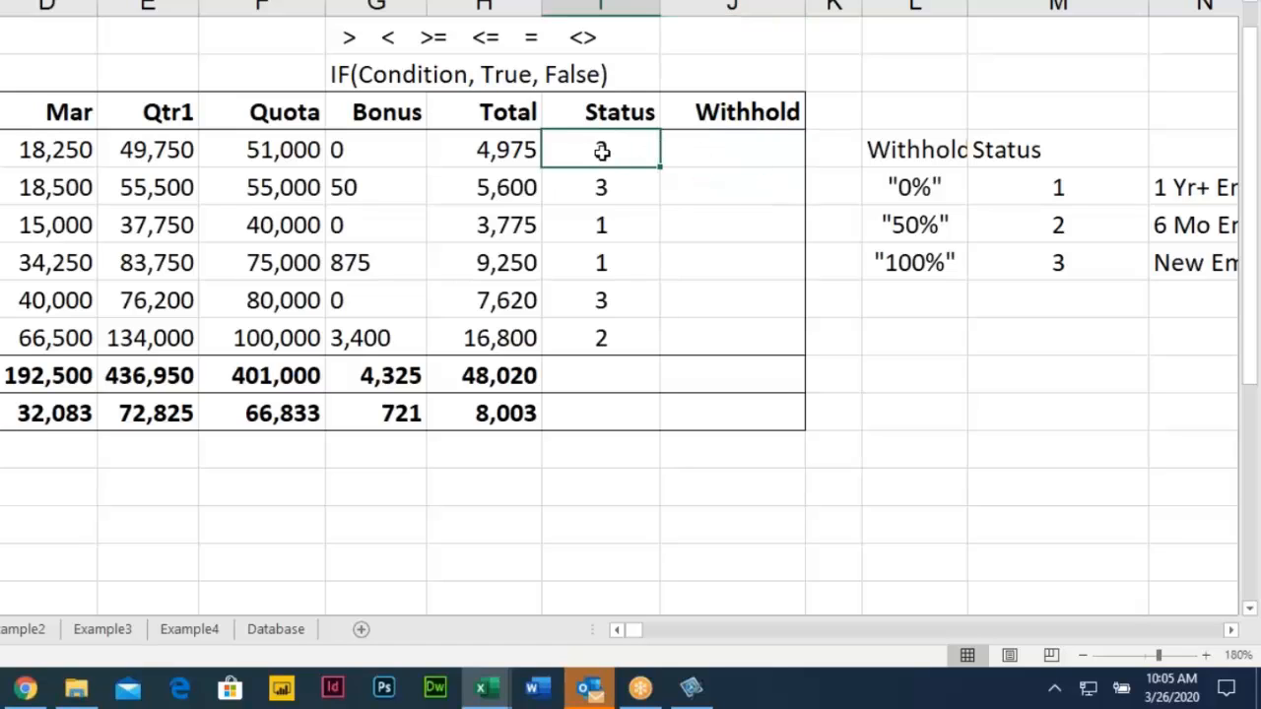
{"action": "left_click", "coordinate": [604, 181]}
{"action": "left_click", "coordinate": [608, 225]}
{"action": "left_click", "coordinate": [611, 188]}
{"action": "left_click", "coordinate": [613, 149]}
{"action": "left_click_drag", "start_coordinate": [601, 153], "coordinate": [602, 229]}
Step: Start an IF formula in J5 that returns "0%" when the status in I5 equals 1
{"action": "left_click", "coordinate": [731, 144]}
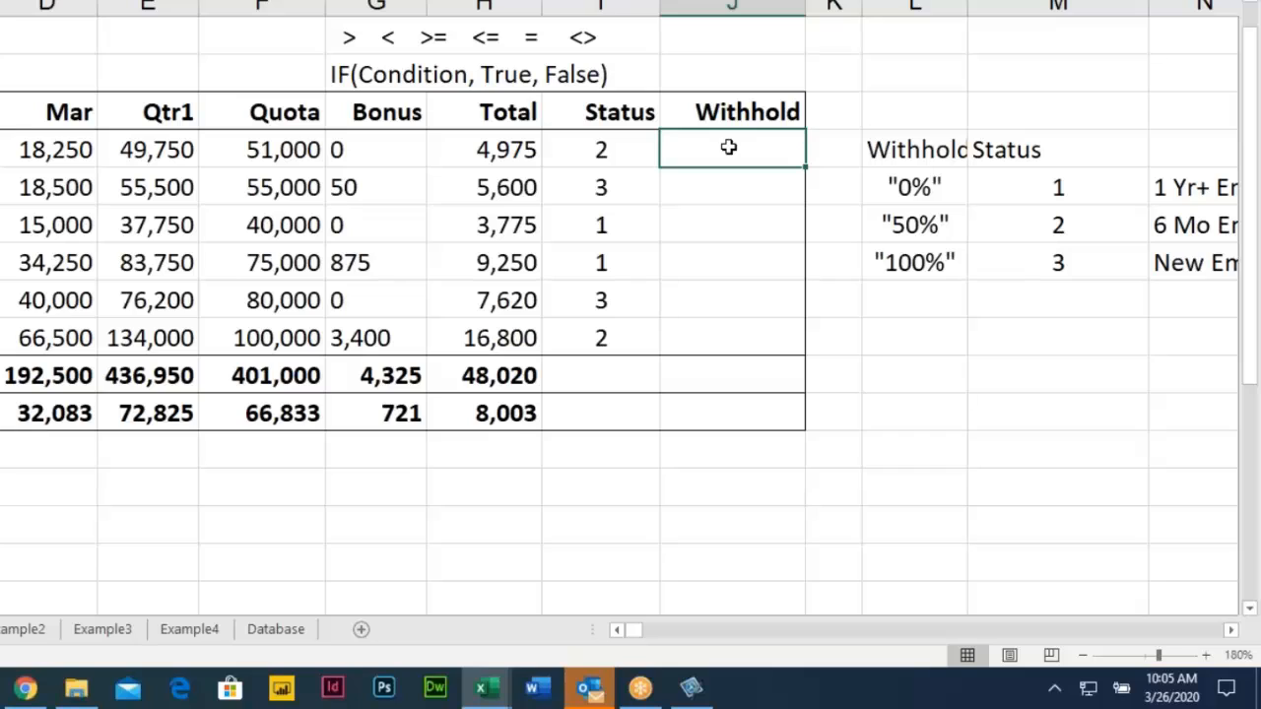
{"action": "type", "text": "="}
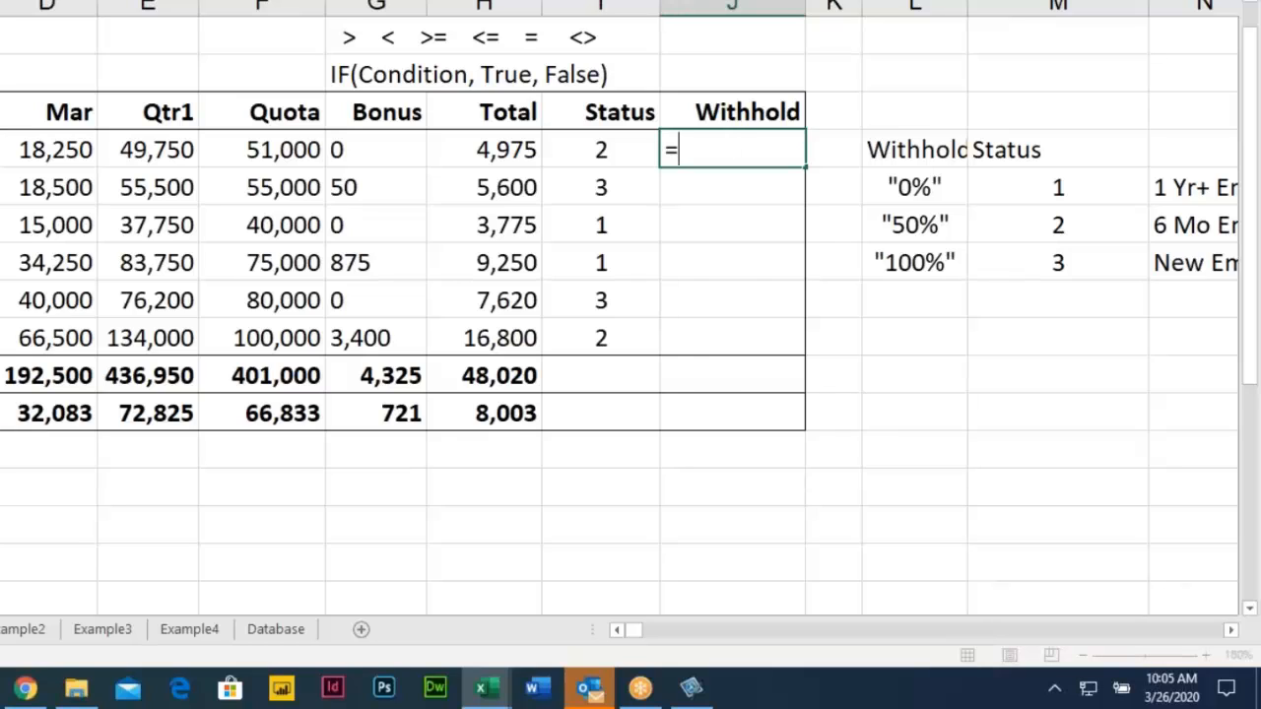
{"action": "type", "text": "IF"}
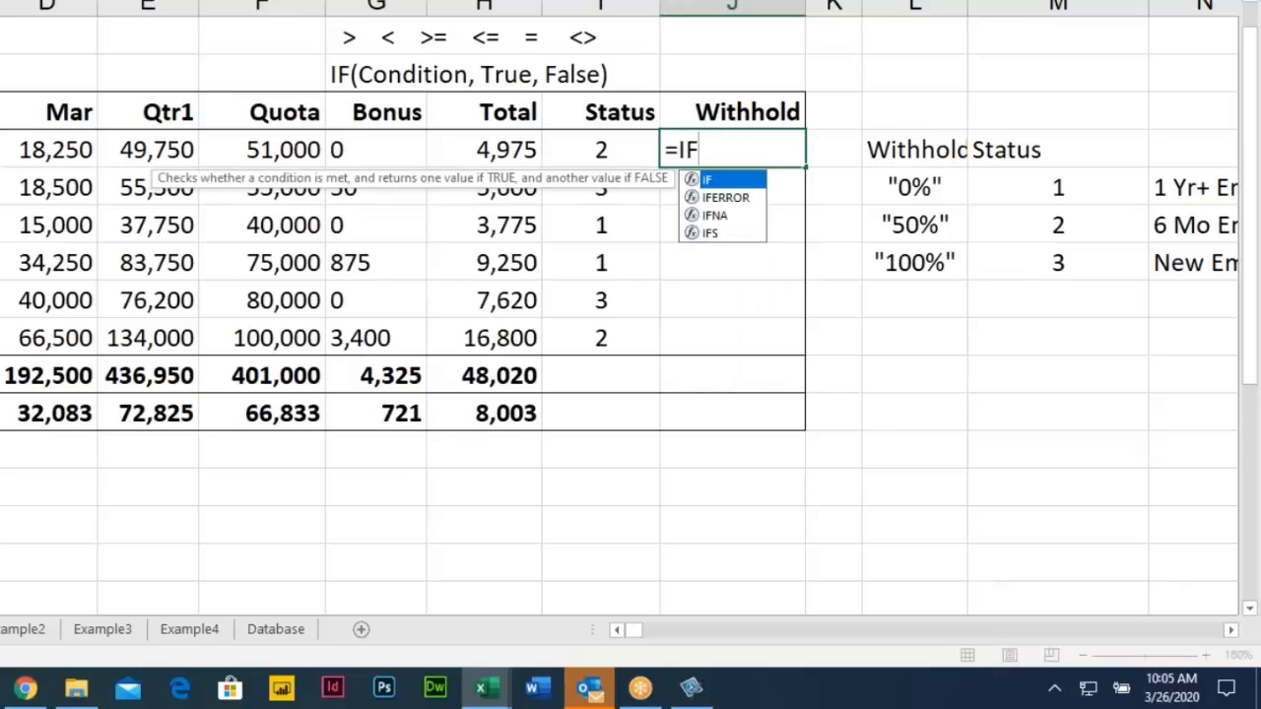
{"action": "type", "text": "("}
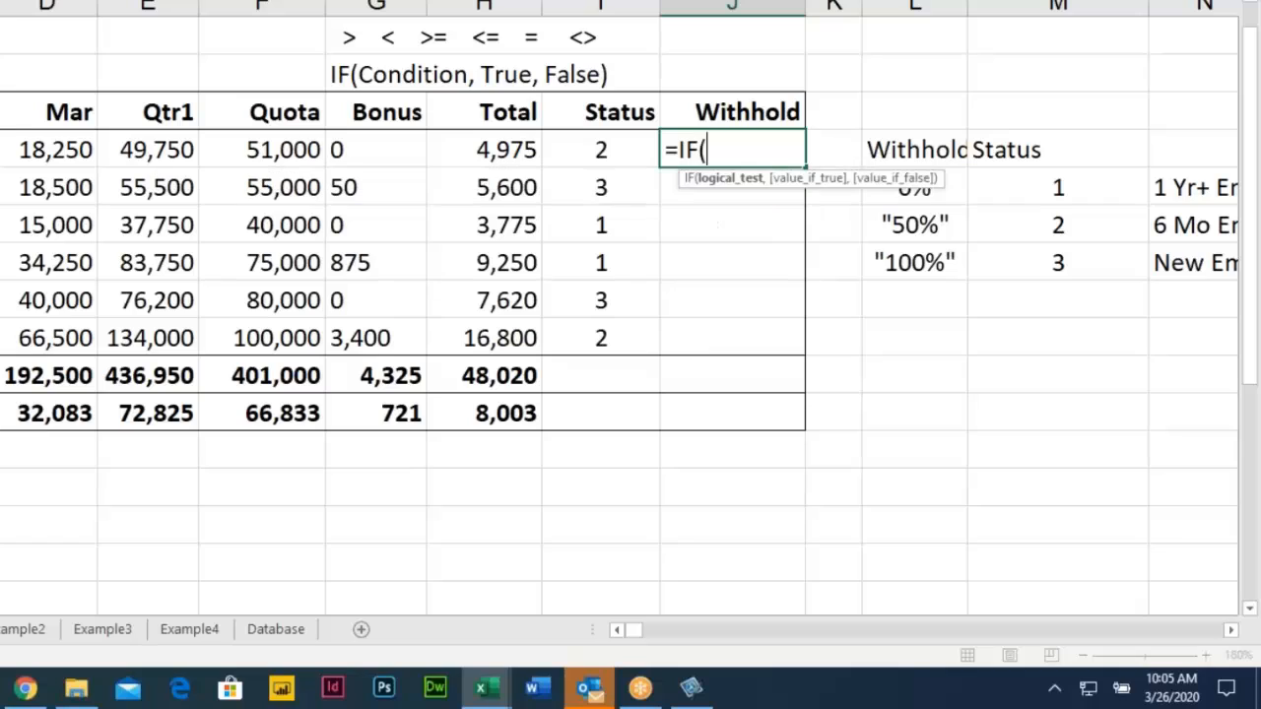
{"action": "left_click", "coordinate": [601, 146]}
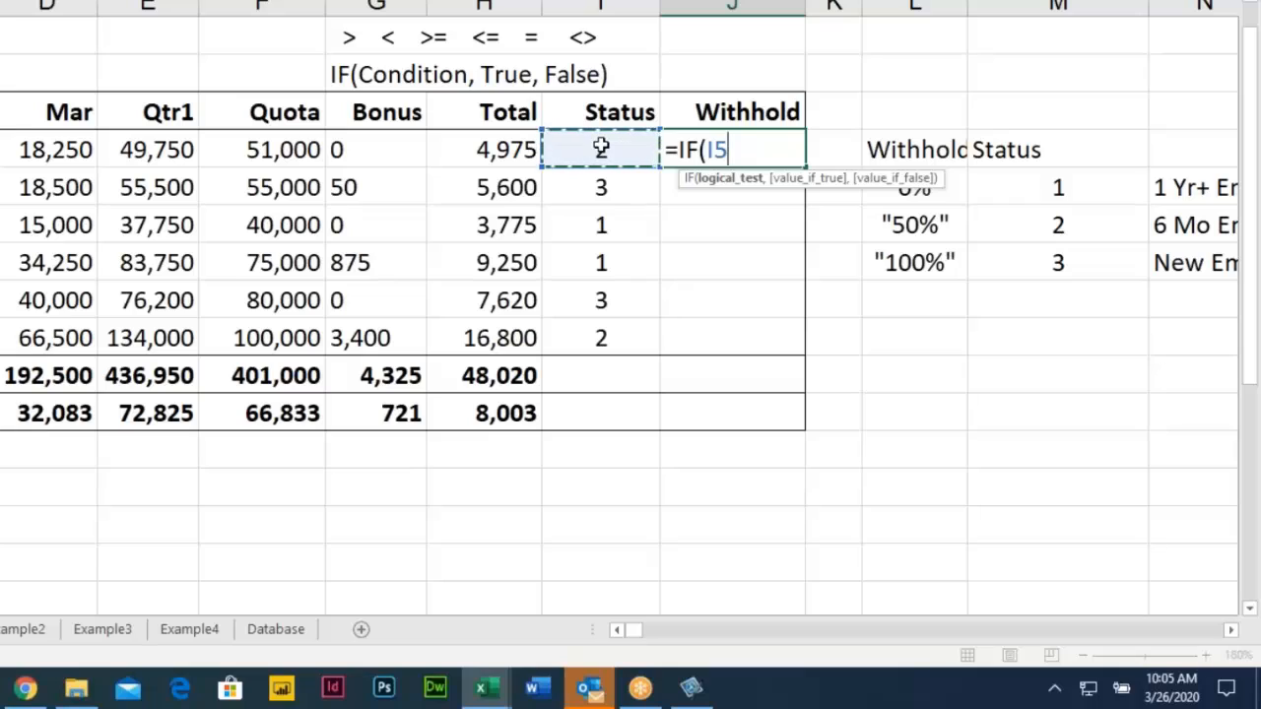
{"action": "type", "text": "=1,"}
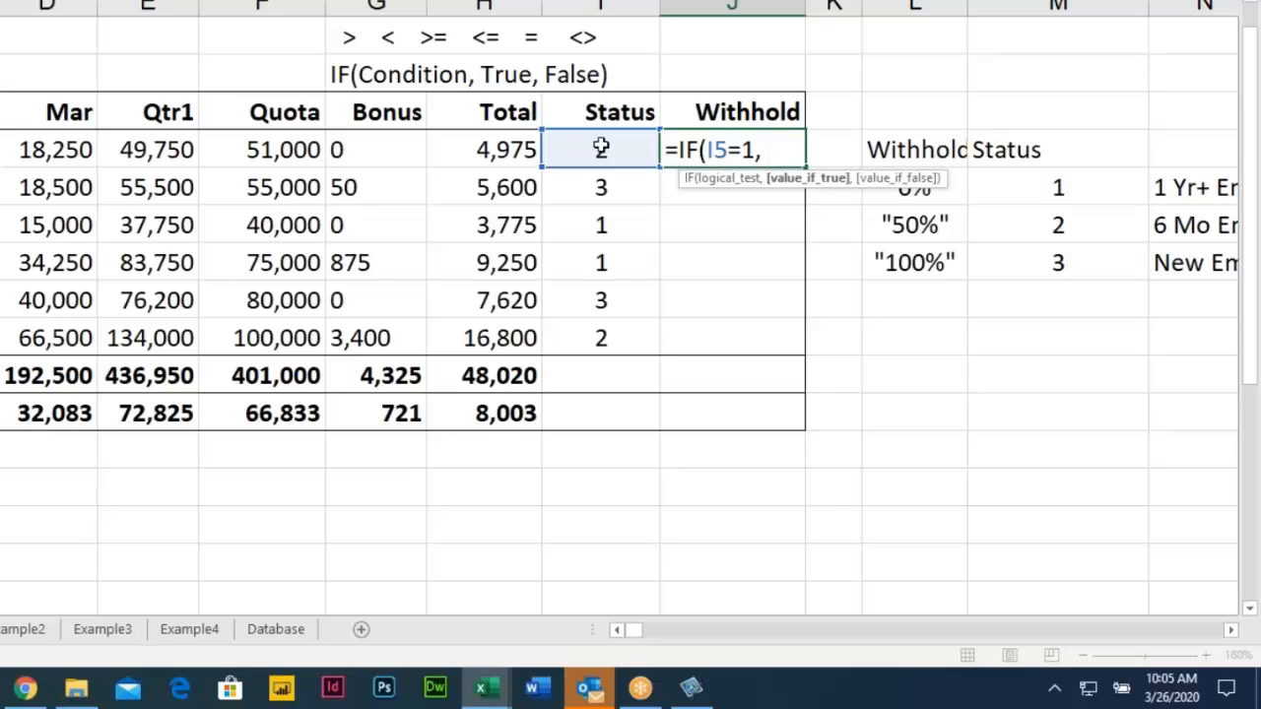
{"action": "type", "text": "\"0%\""}
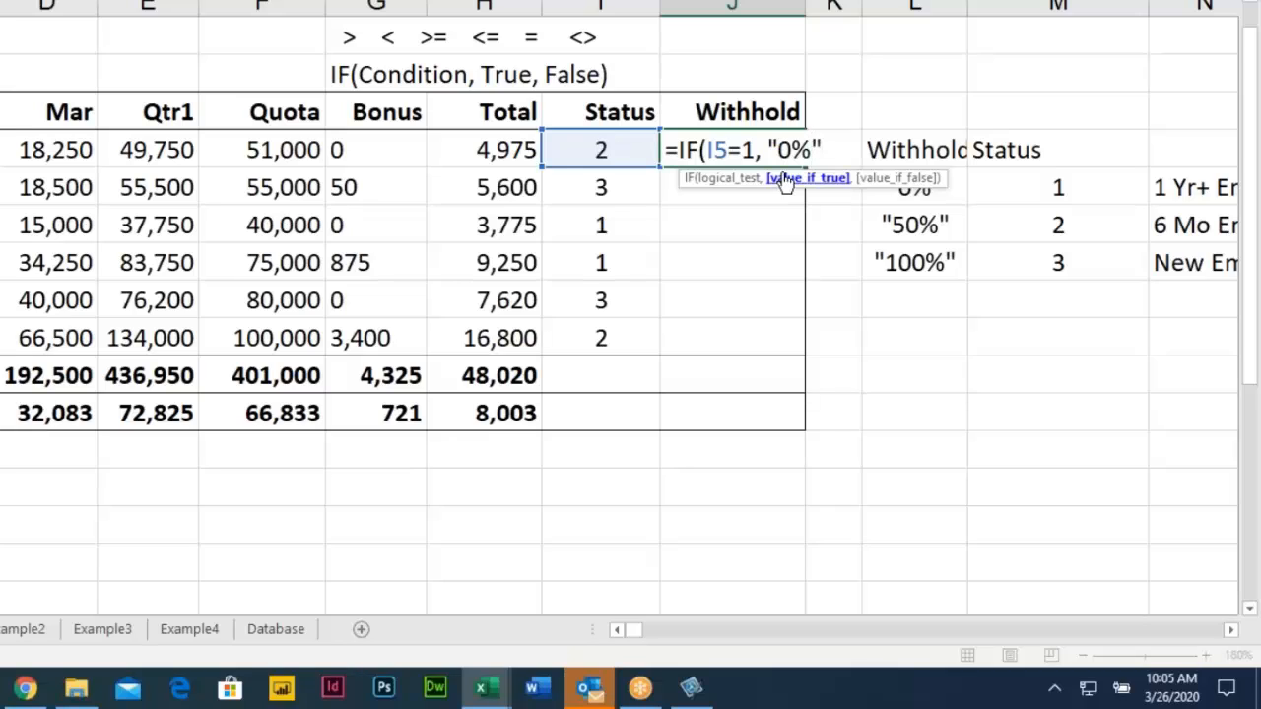
{"action": "left_click_drag", "start_coordinate": [772, 149], "coordinate": [823, 149]}
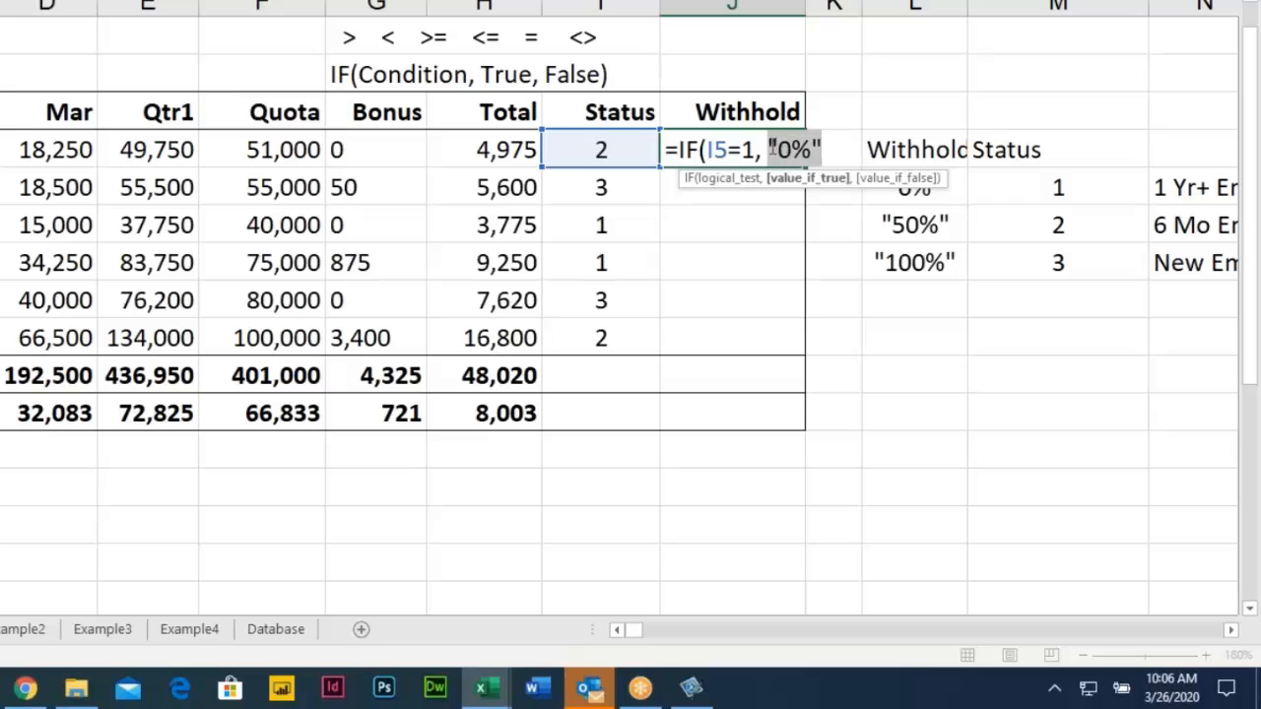
{"action": "left_click", "coordinate": [825, 150]}
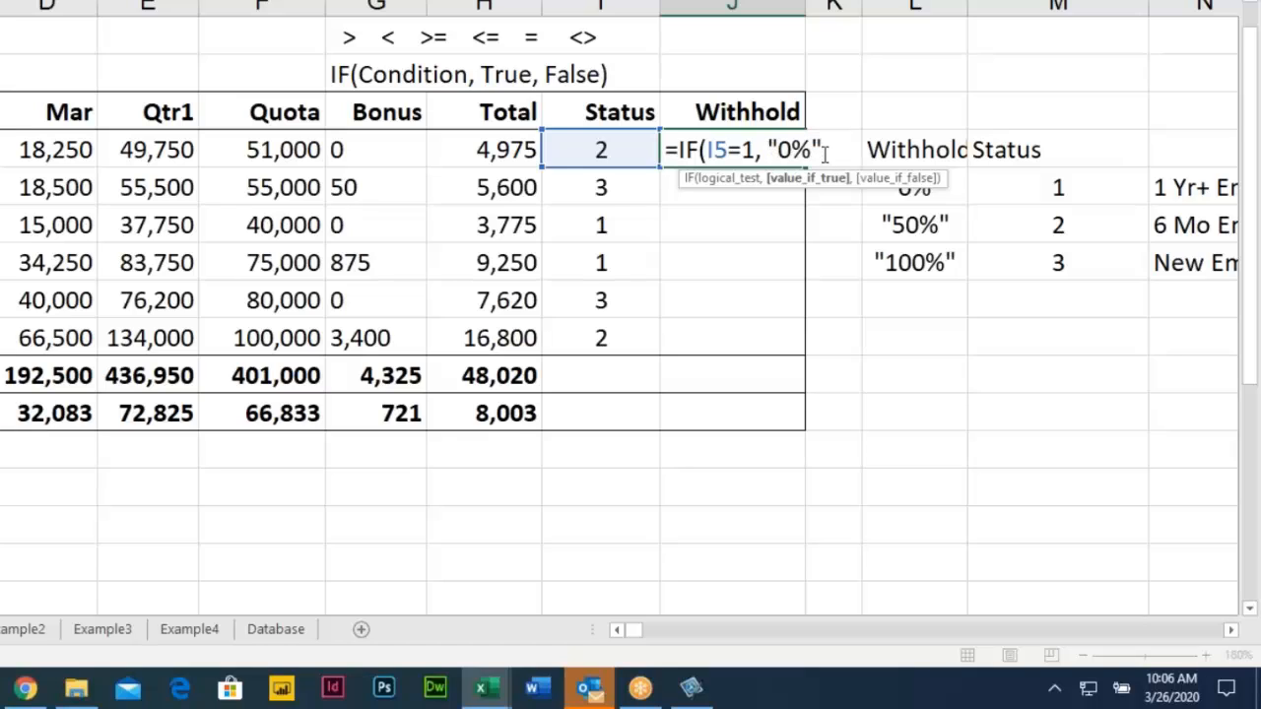
{"action": "type", "text": ","}
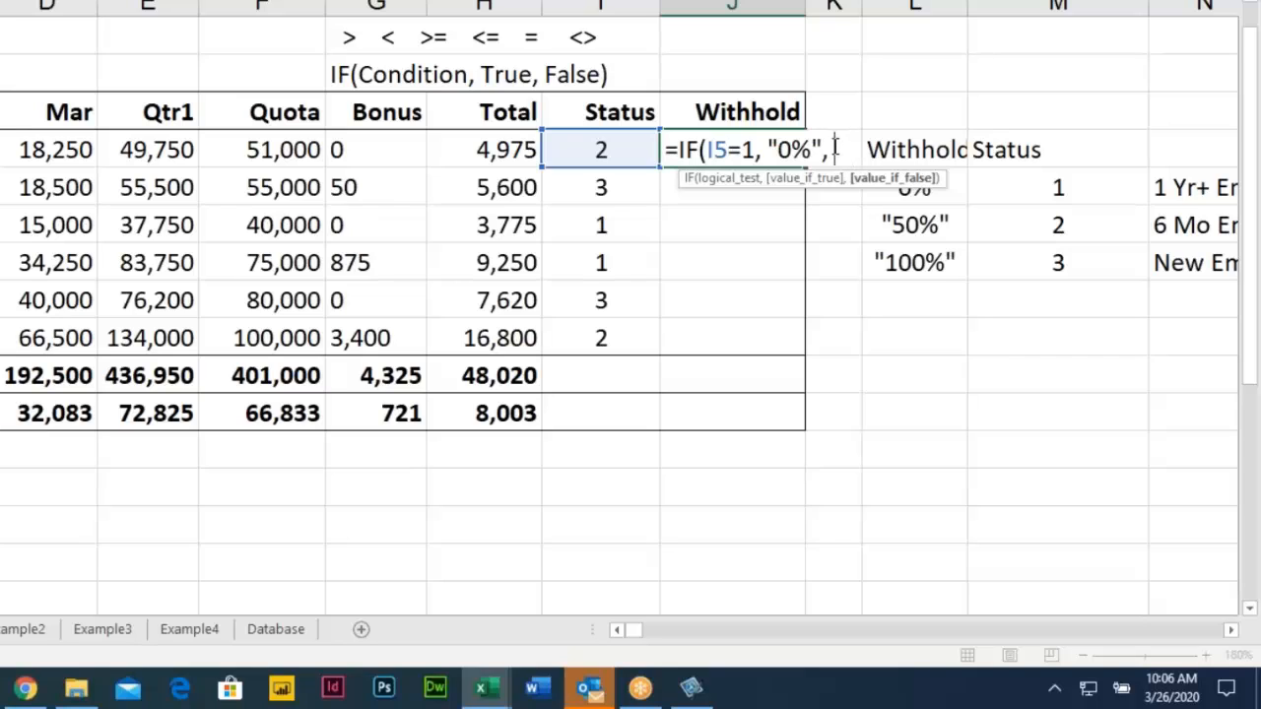
Step: Complete the J5 formula with a nested IF returning "50%" when I5 equals 2 and "100%" otherwise
{"action": "type", "text": "IF"}
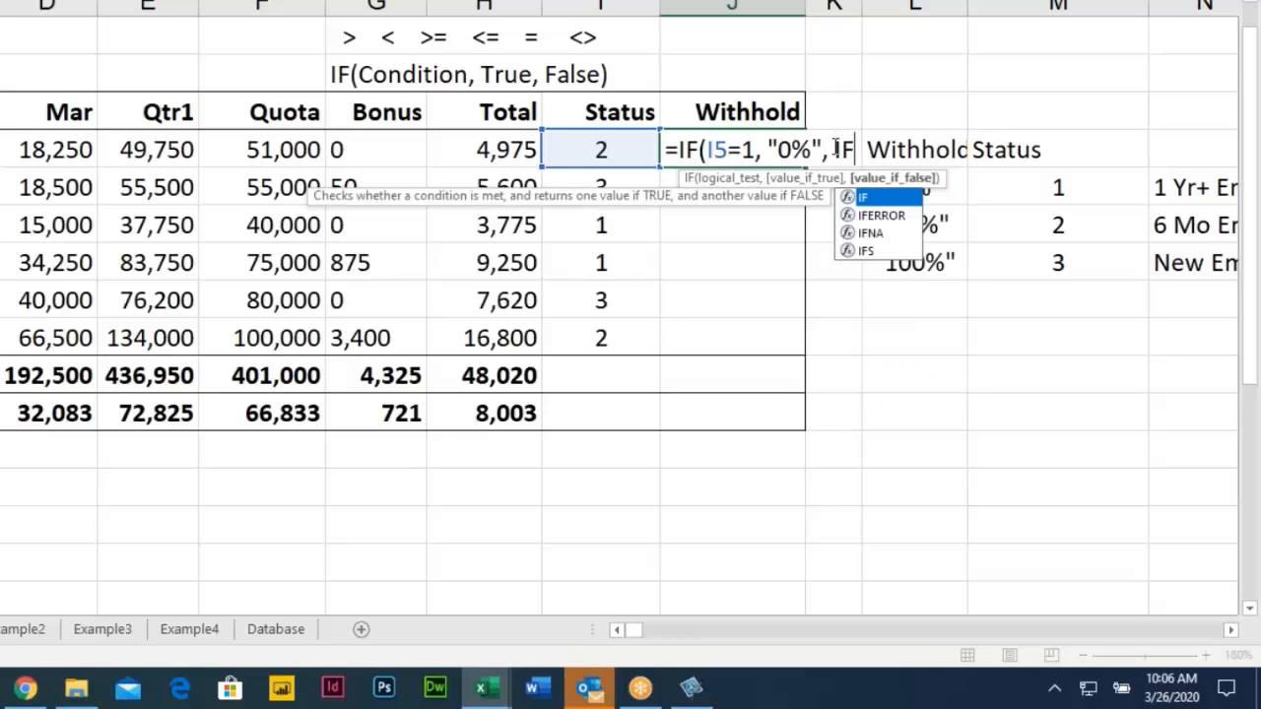
{"action": "type", "text": "("}
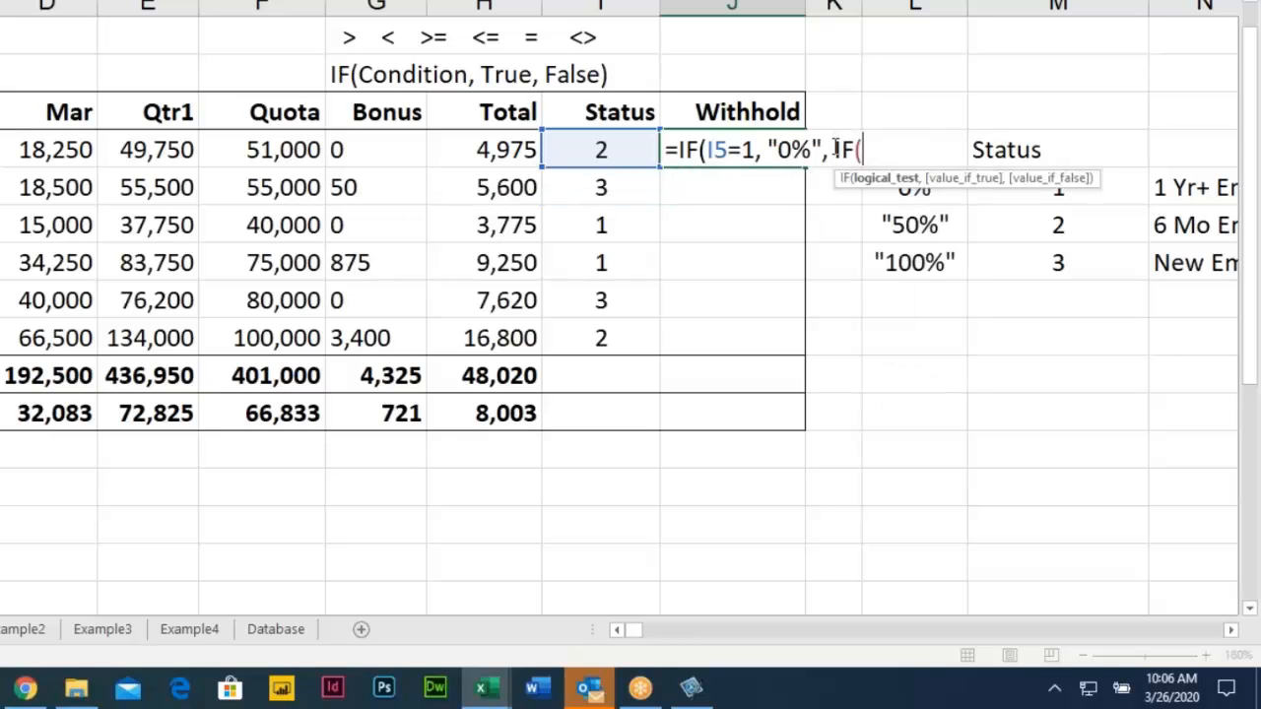
{"action": "left_click", "coordinate": [600, 148]}
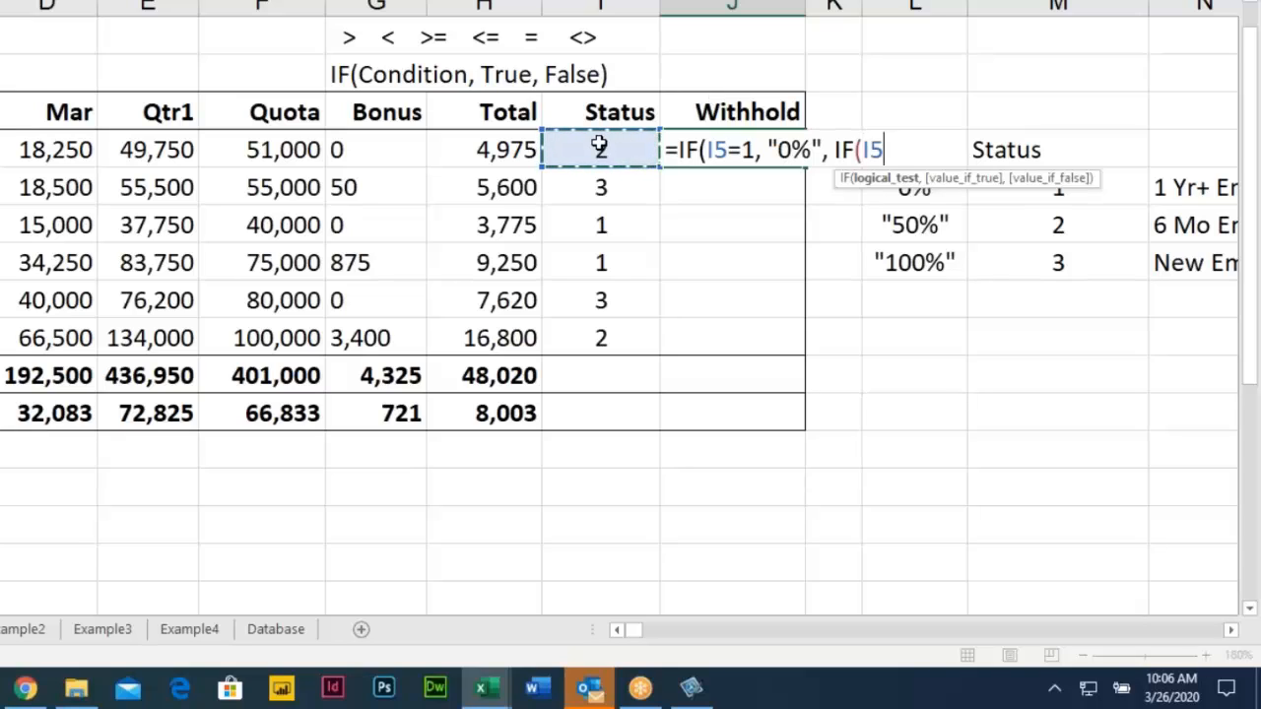
{"action": "type", "text": "=2."}
{"action": "key", "text": "BackSpace"}
{"action": "type", "text": ","}
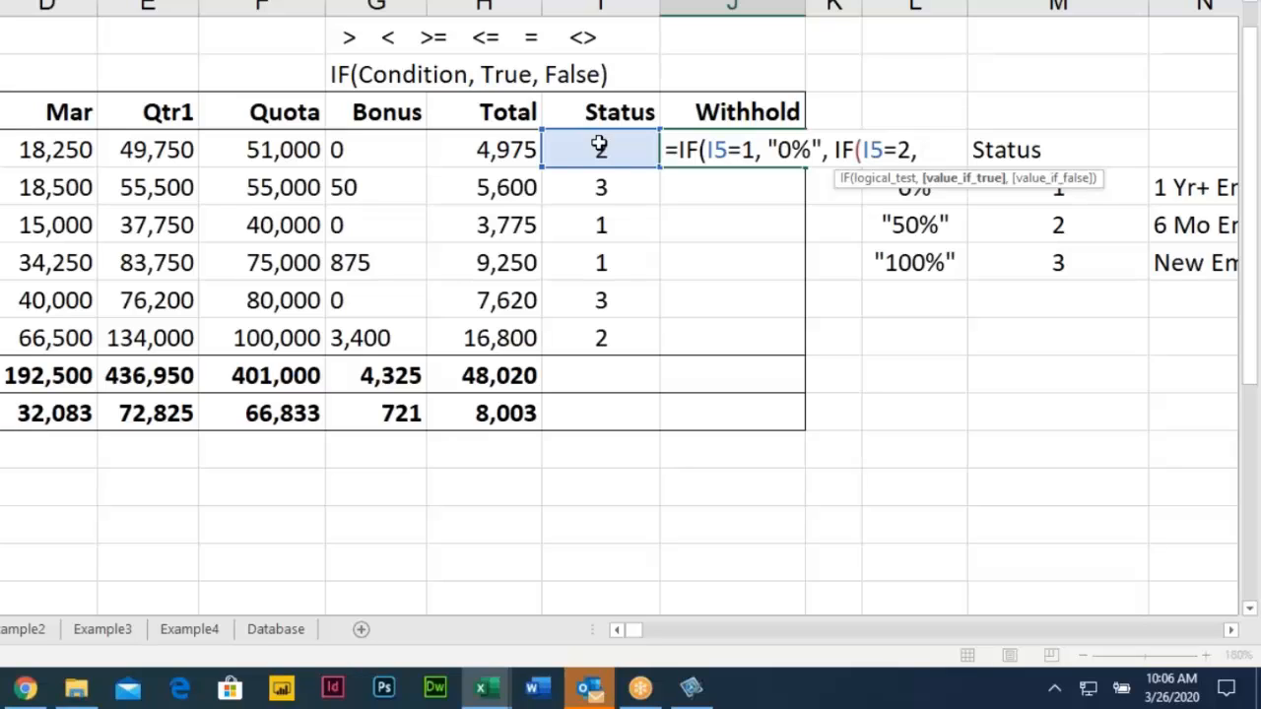
{"action": "type", "text": "\"50%"}
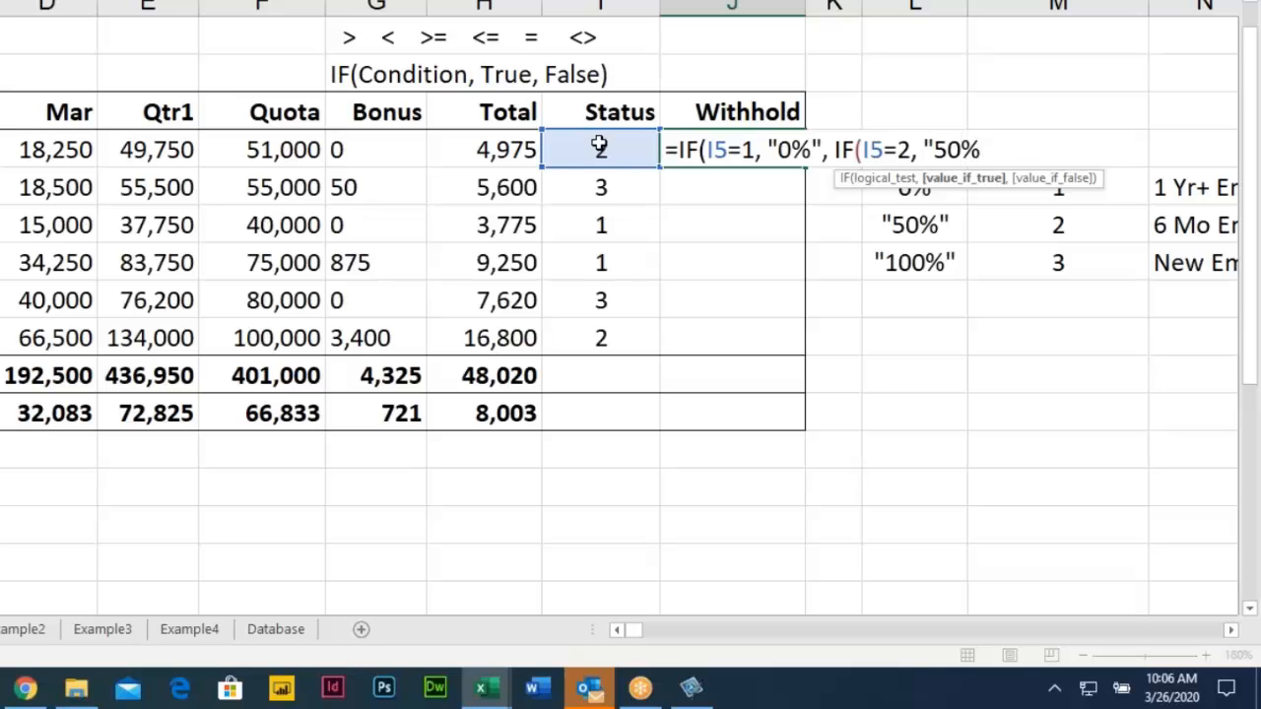
{"action": "type", "text": "\","}
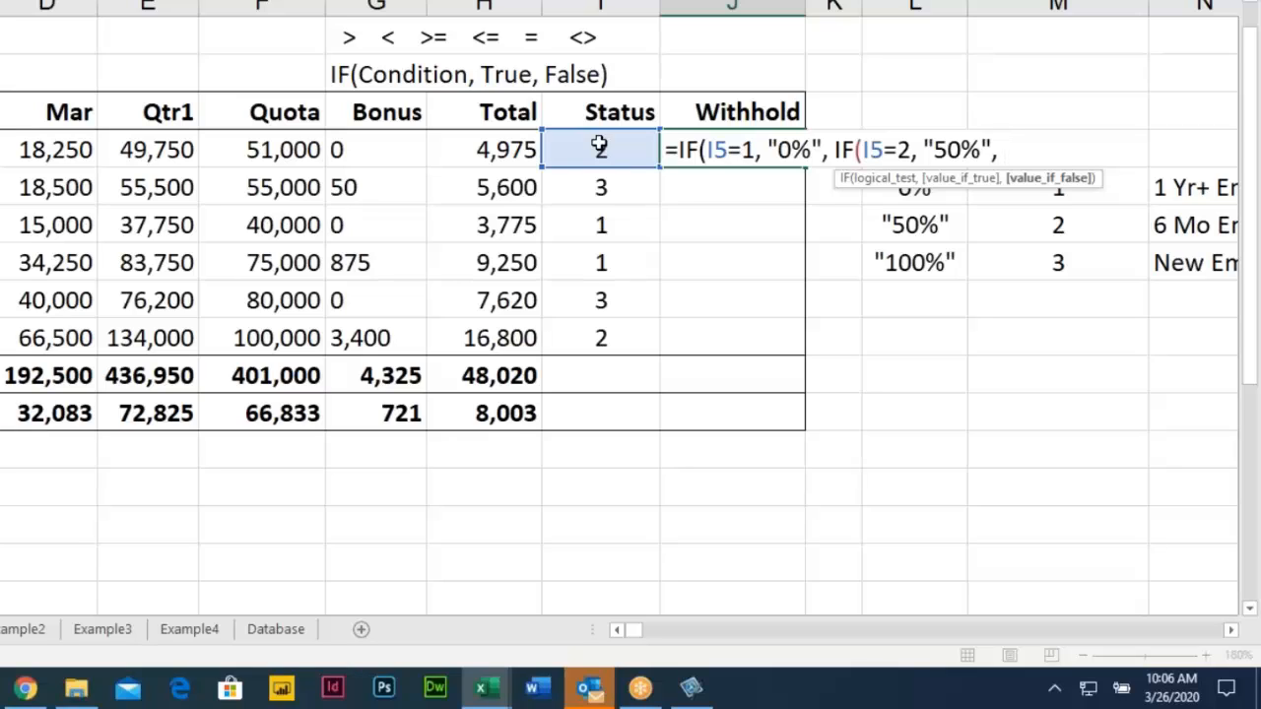
{"action": "type", "text": "\"100%\""}
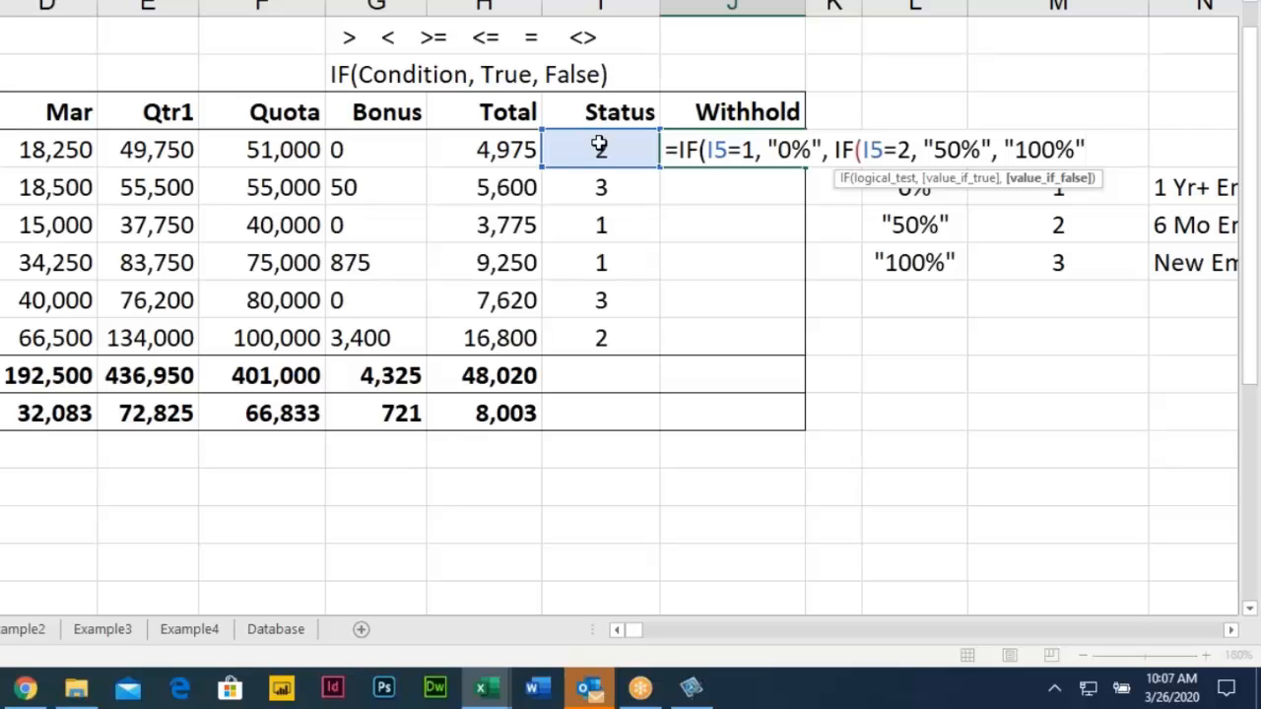
{"action": "type", "text": "))"}
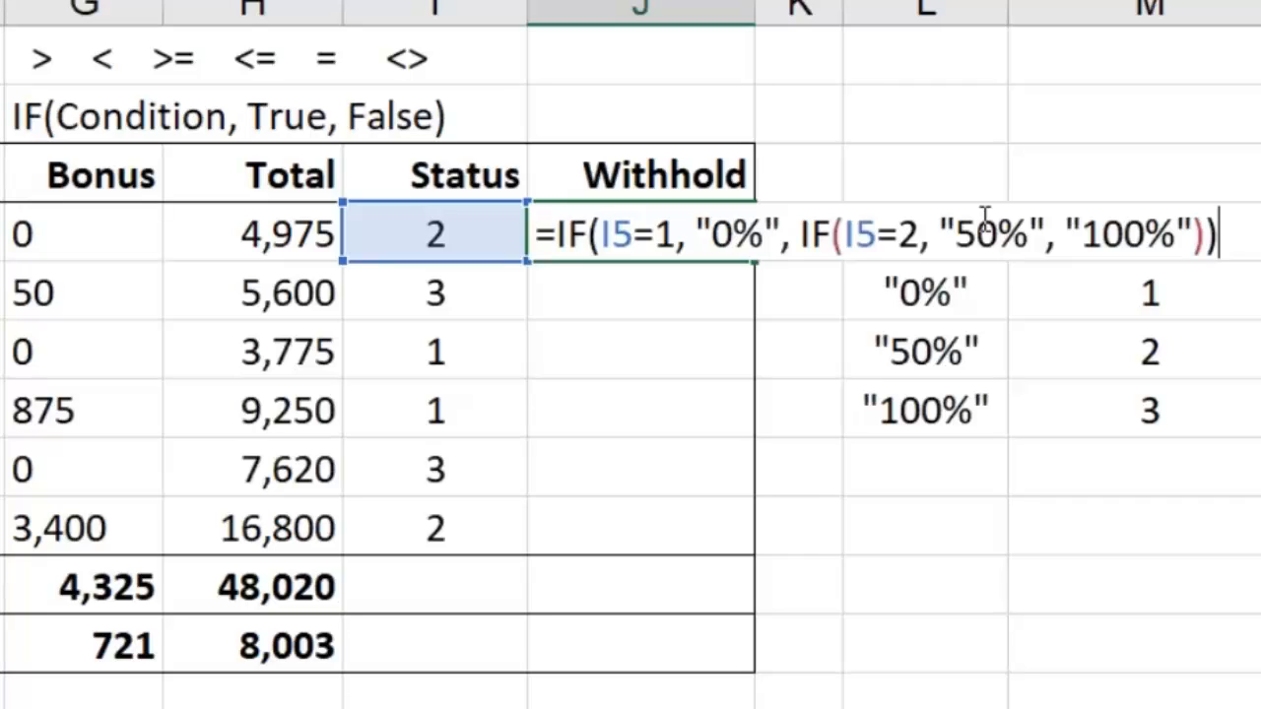
{"action": "key", "text": "Return"}
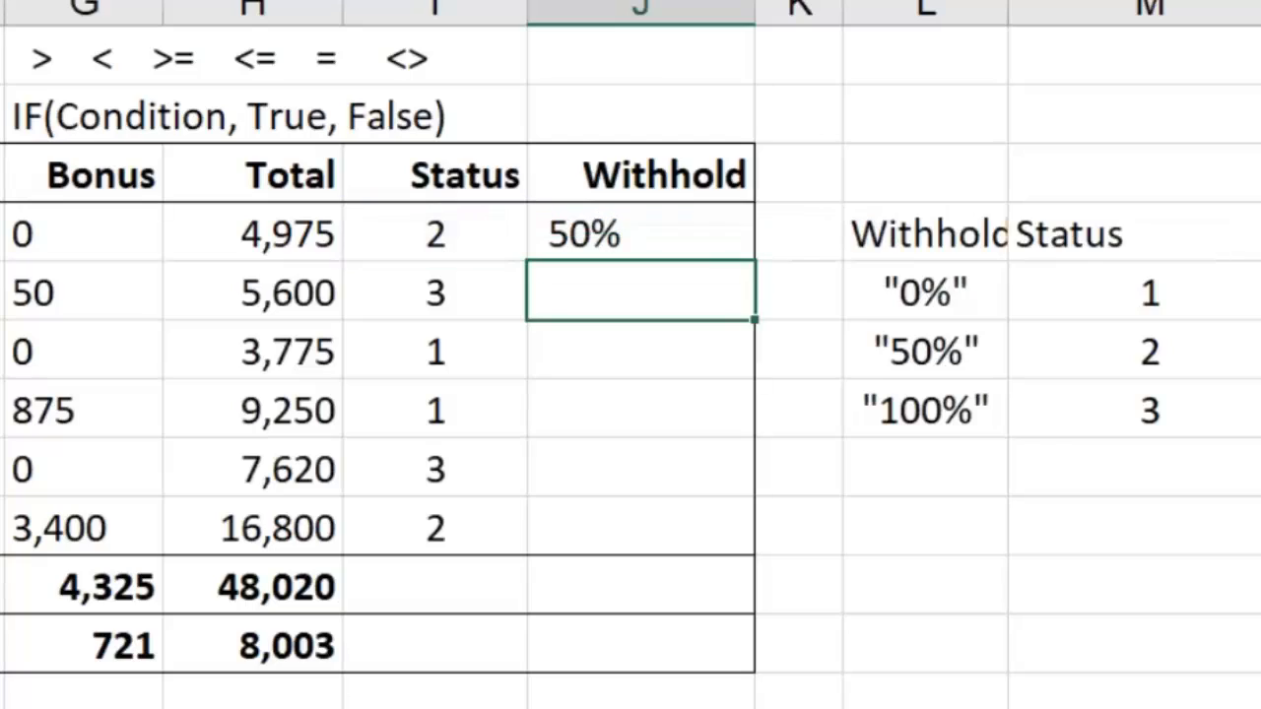
Step: Copy the J5 withholding formula down through J10 and recheck the nested conditions in J5
{"action": "left_click", "coordinate": [688, 222]}
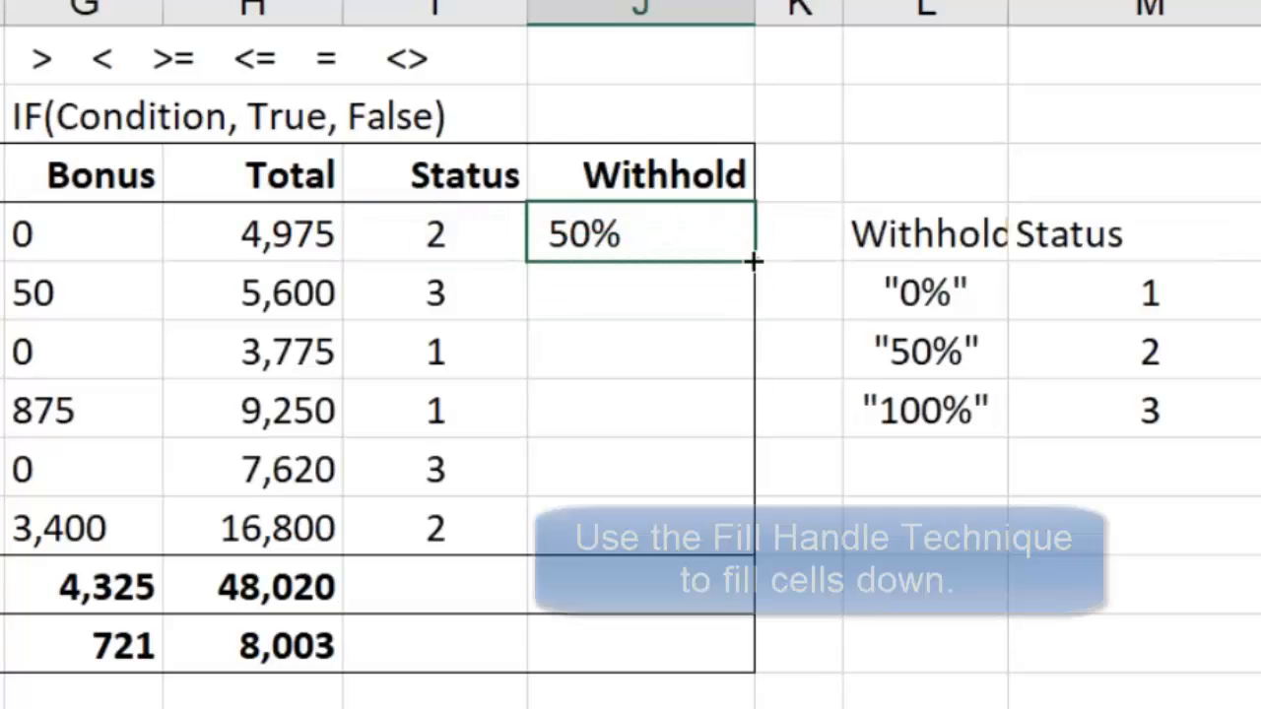
{"action": "left_click_drag", "start_coordinate": [755, 261], "coordinate": [749, 537]}
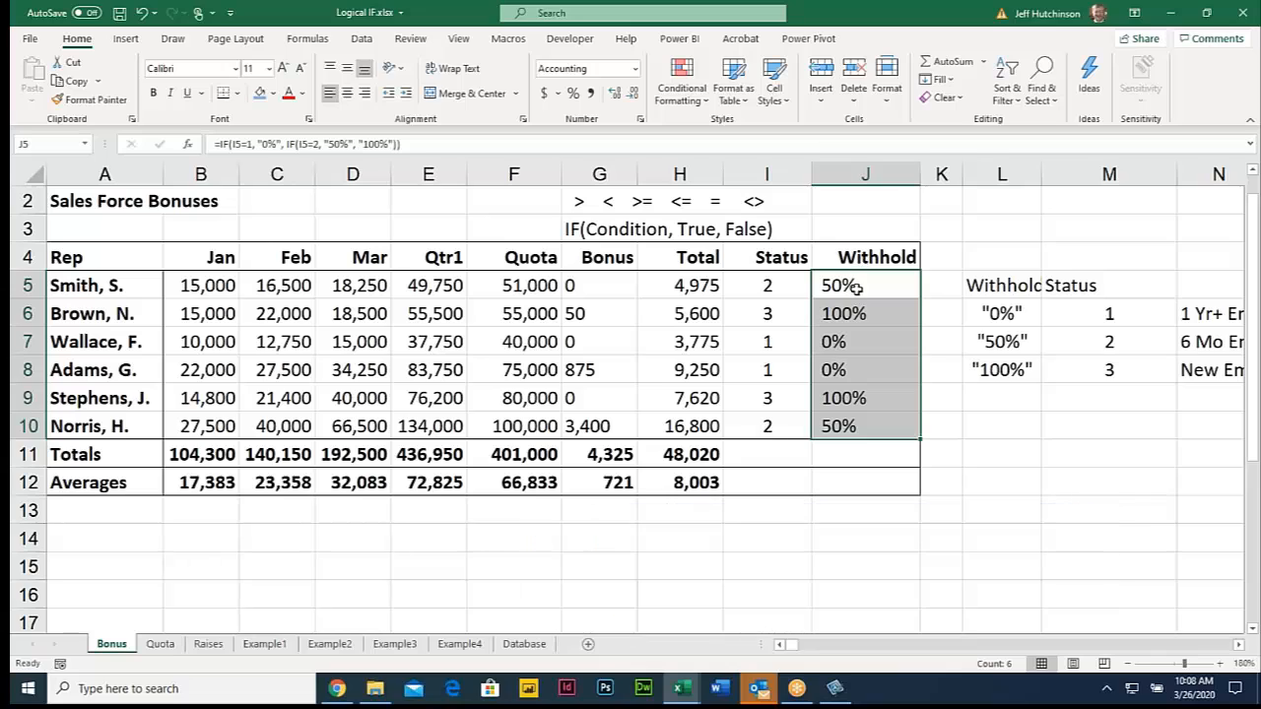
{"action": "left_click", "coordinate": [857, 286]}
{"action": "double_click", "coordinate": [857, 286]}
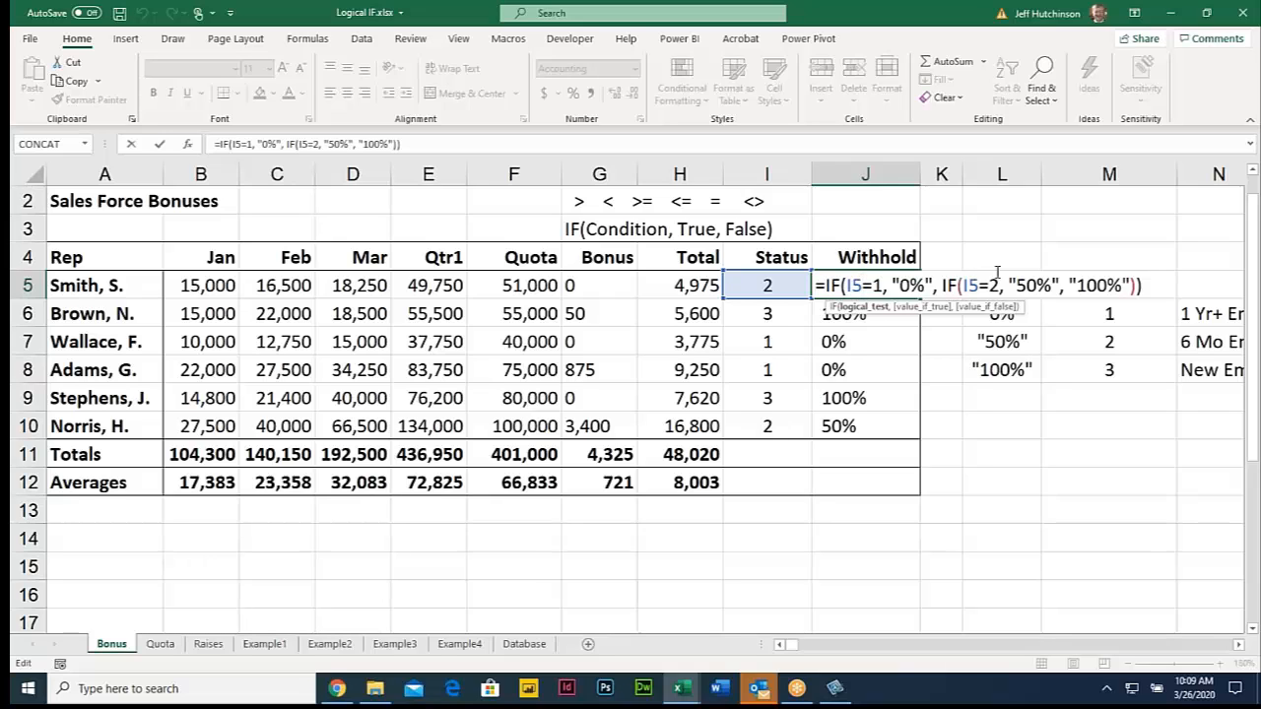
{"action": "key", "text": "ctrl+Return"}
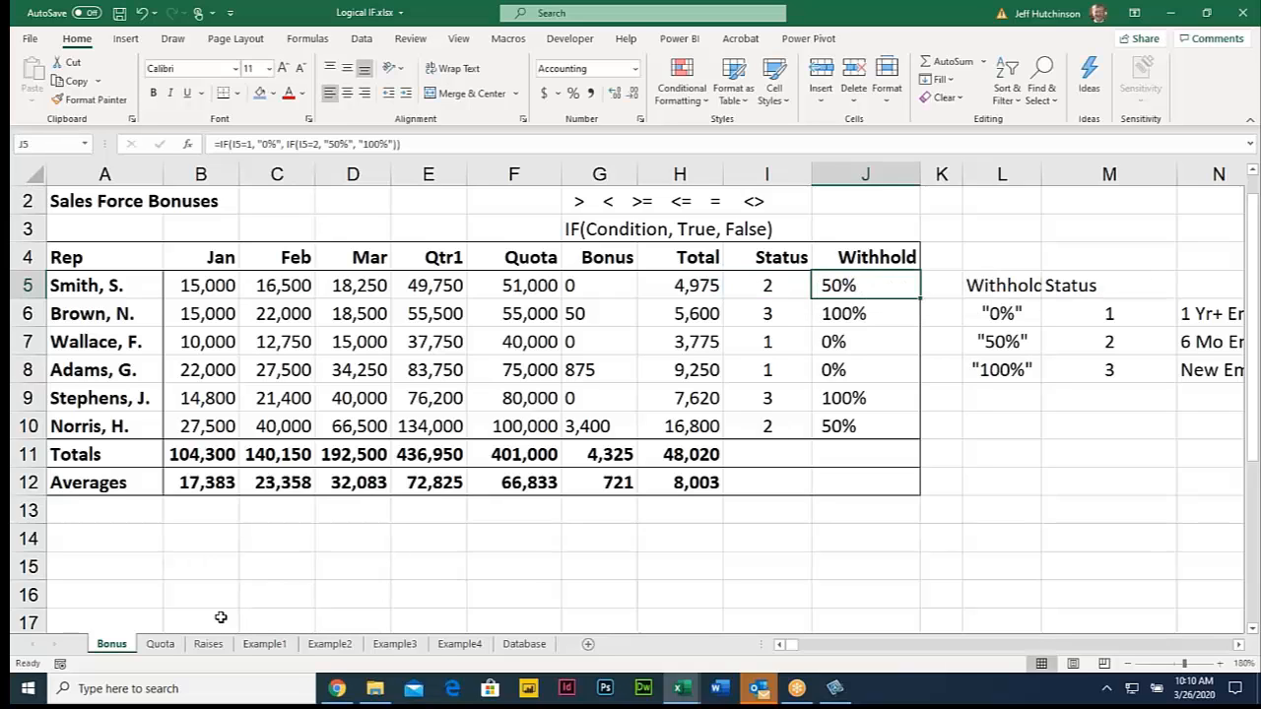
Step: Go to the Quota sheet and examine the Averages formulas in F13:I13 for Qtr3, Qtr4 and their quotas
{"action": "left_click", "coordinate": [160, 644]}
{"action": "left_click", "coordinate": [506, 324]}
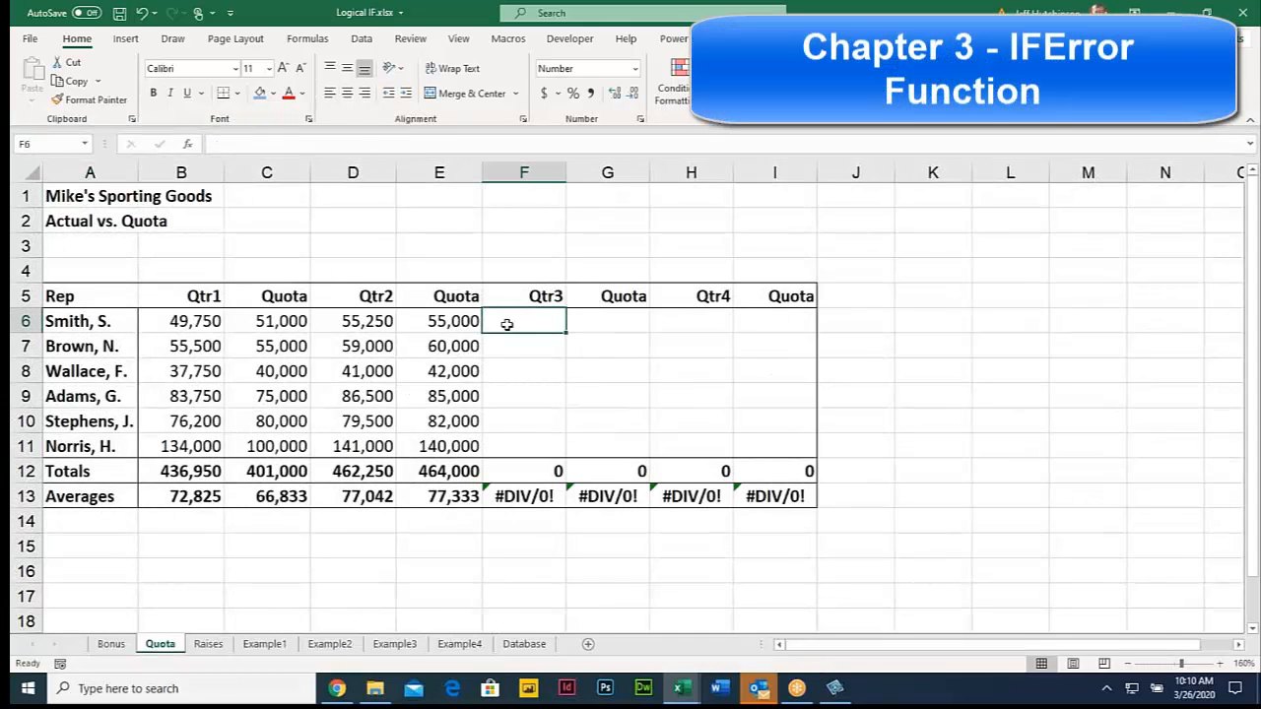
{"action": "left_click", "coordinate": [507, 499]}
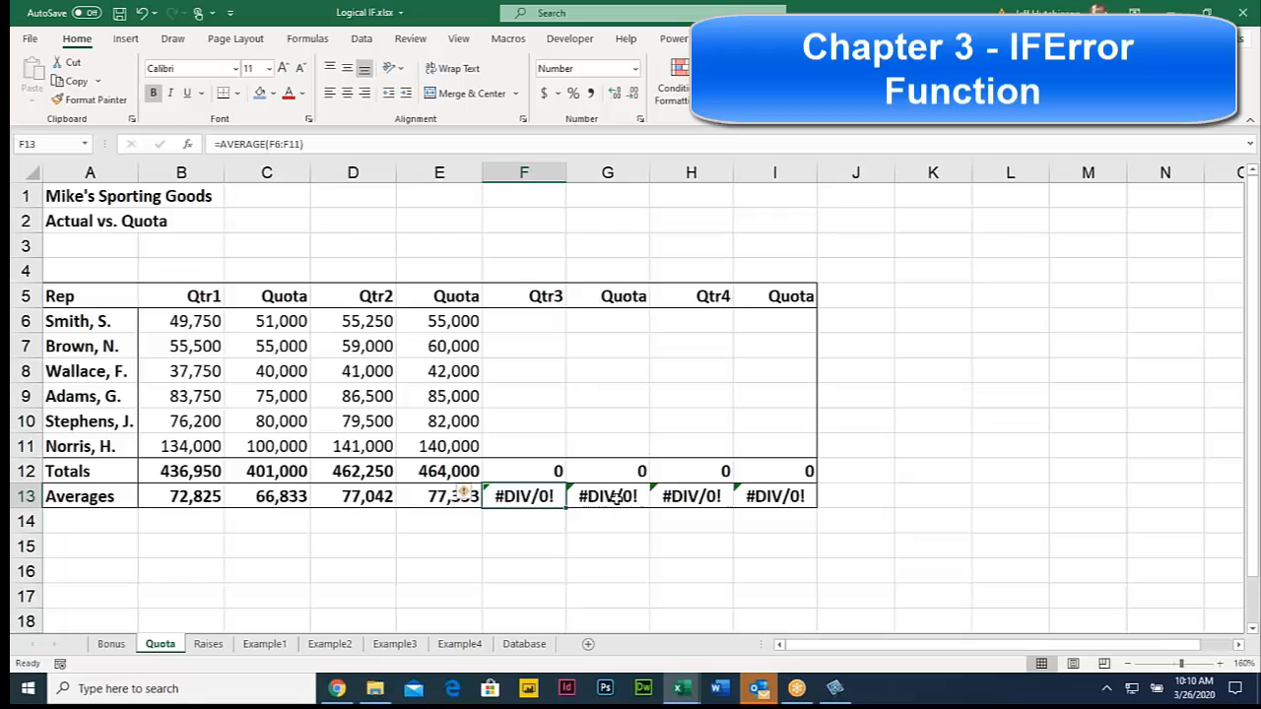
{"action": "key", "text": "Right"}
{"action": "key", "text": "Right"}
{"action": "key", "text": "Right"}
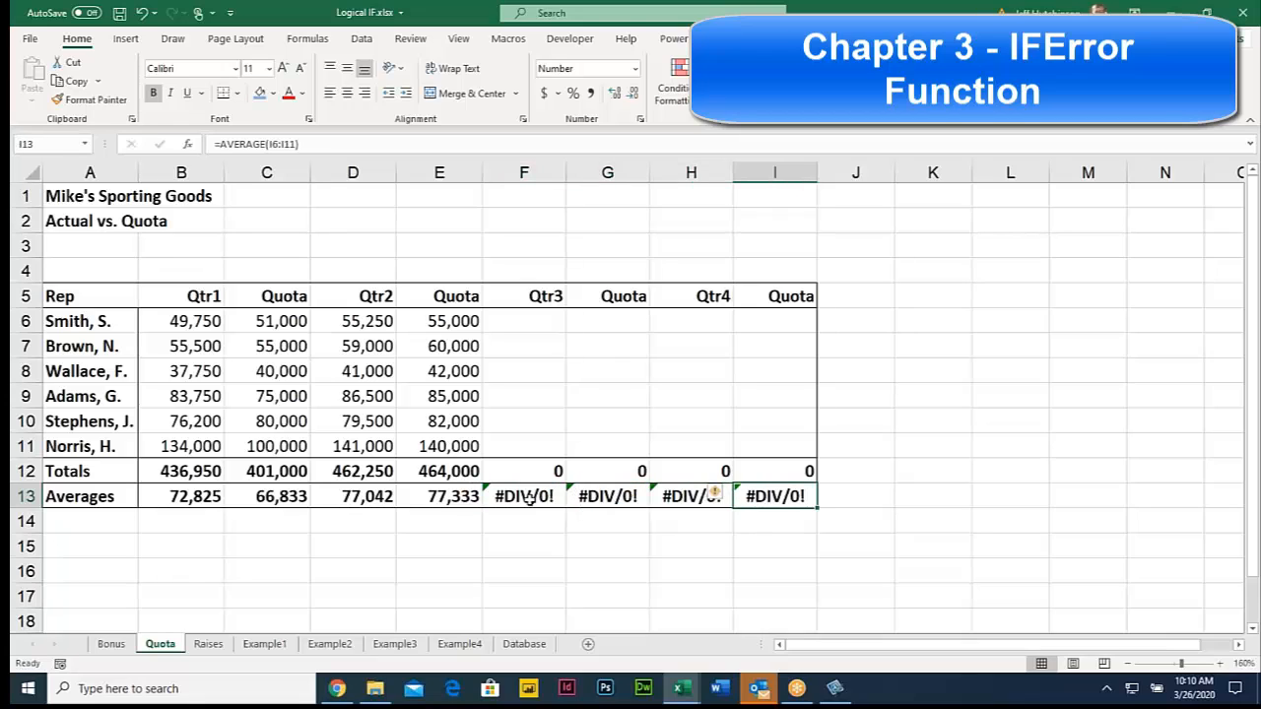
{"action": "left_click", "coordinate": [529, 498]}
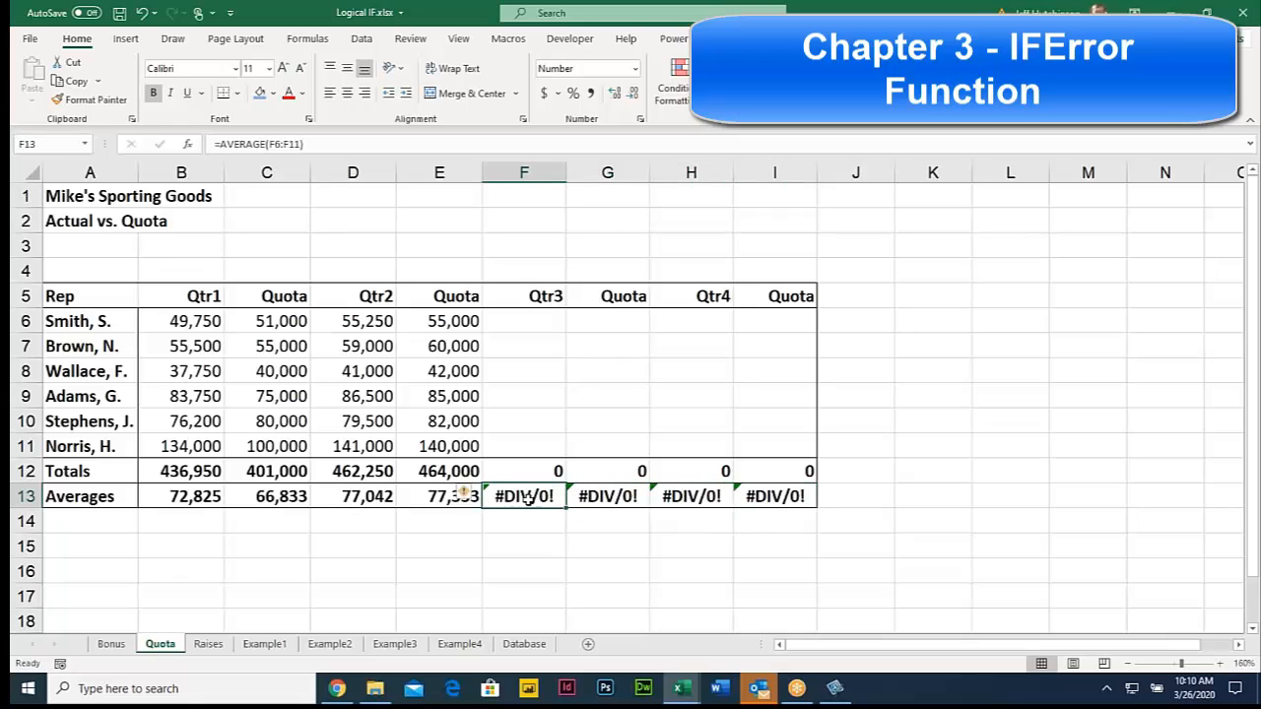
Step: Enter the test values 3, 4, 5 and 6 in the Qtr3 cells F6:F9
{"action": "left_click", "coordinate": [533, 320]}
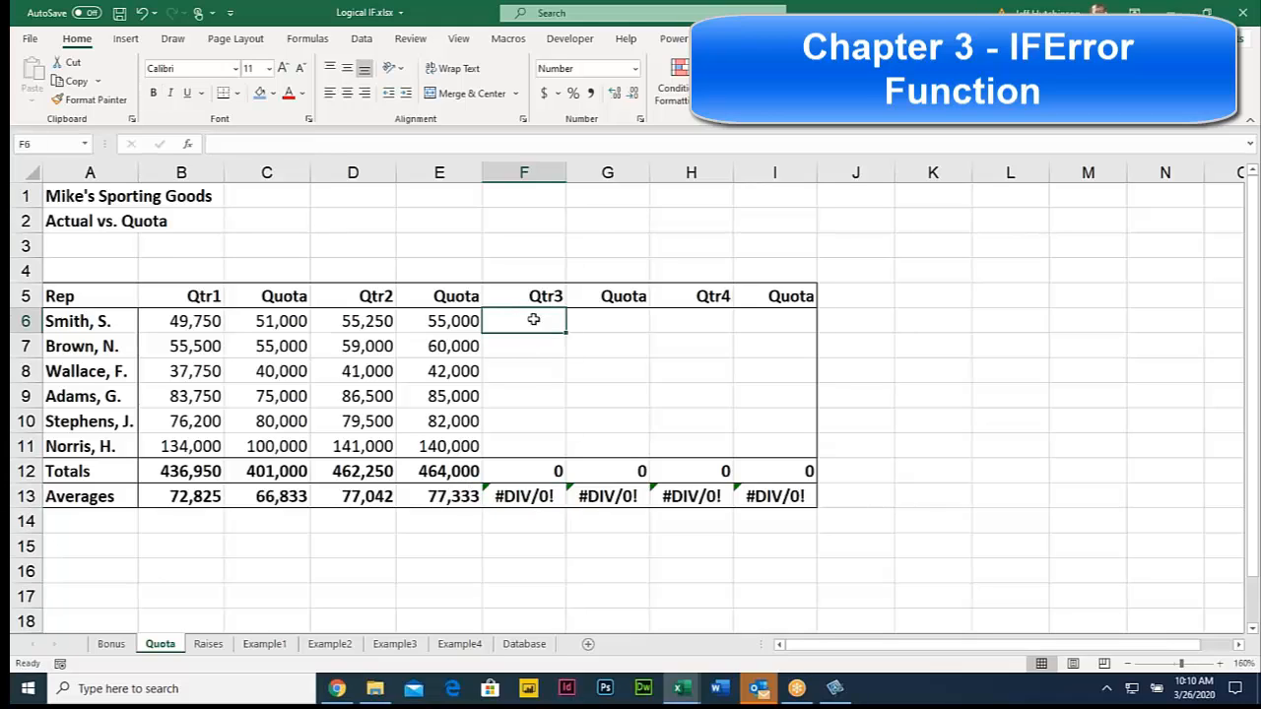
{"action": "type", "text": "3"}
{"action": "key", "text": "Return"}
{"action": "type", "text": "4"}
{"action": "key", "text": "Return"}
{"action": "type", "text": "5"}
{"action": "key", "text": "Return"}
{"action": "type", "text": "6"}
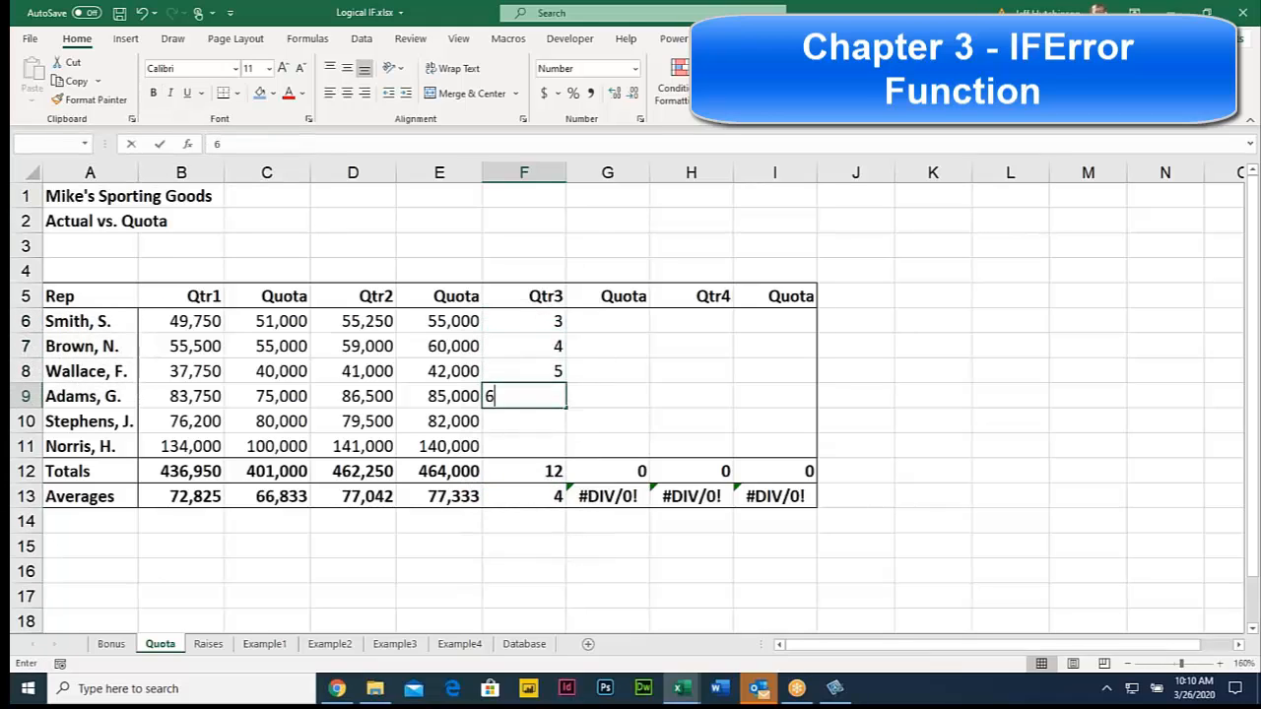
{"action": "key", "text": "Up"}
Step: Clear the test values from the Qtr3 cells F6:F9
{"action": "key", "text": "Up"}
{"action": "key", "text": "Up"}
{"action": "key", "text": "Up"}
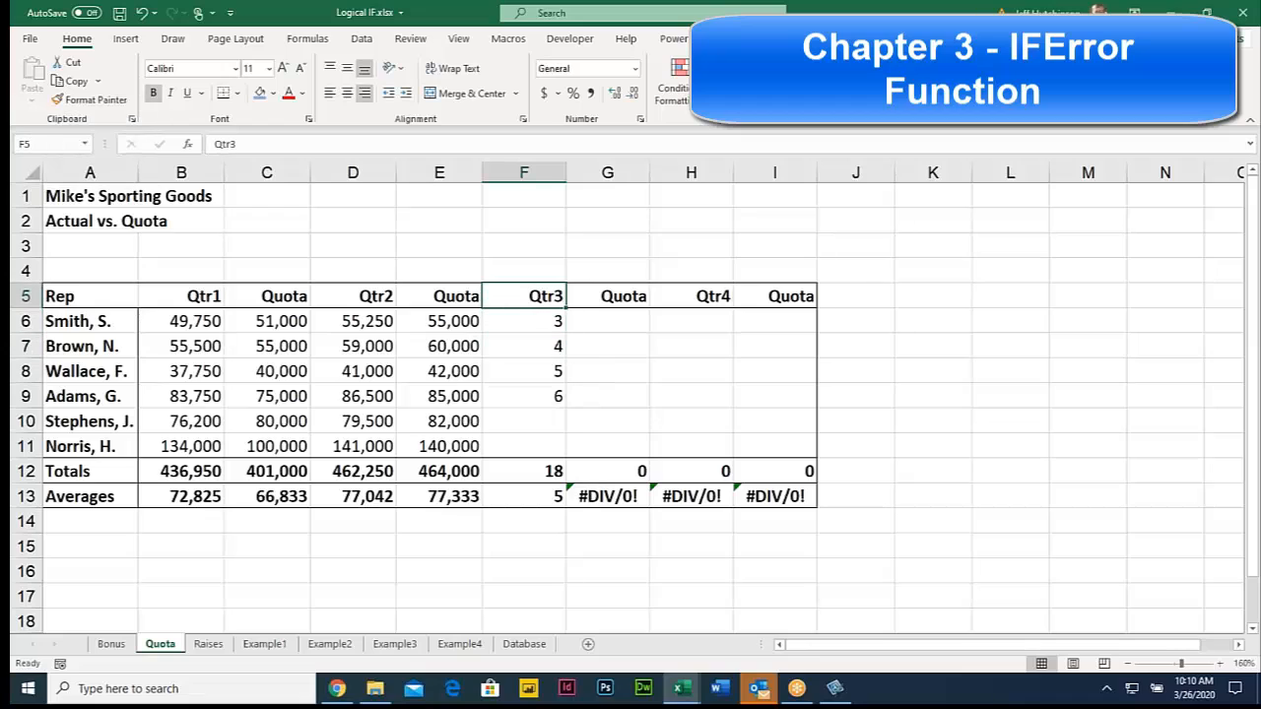
{"action": "key", "text": "Down"}
{"action": "key", "text": "Delete"}
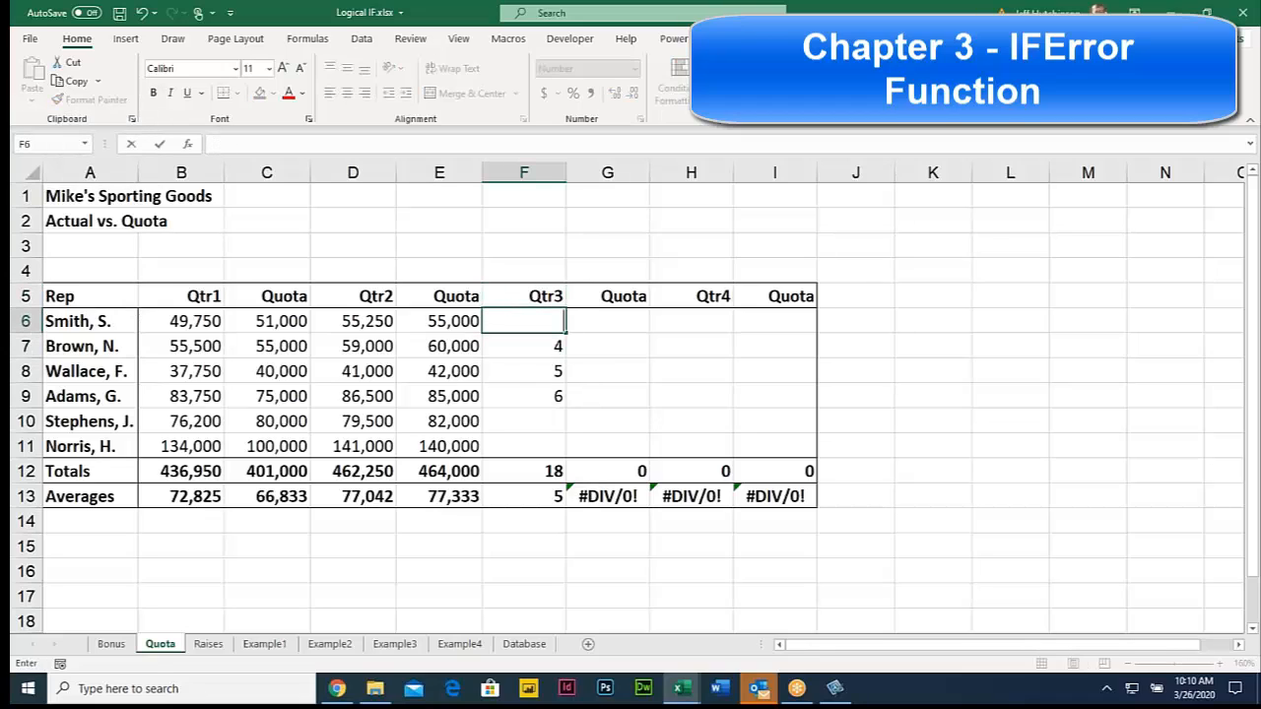
{"action": "key", "text": "Down"}
{"action": "key", "text": "Delete"}
{"action": "key", "text": "Down"}
{"action": "key", "text": "Delete"}
{"action": "key", "text": "Down"}
{"action": "key", "text": "Delete"}
{"action": "key", "text": "Down"}
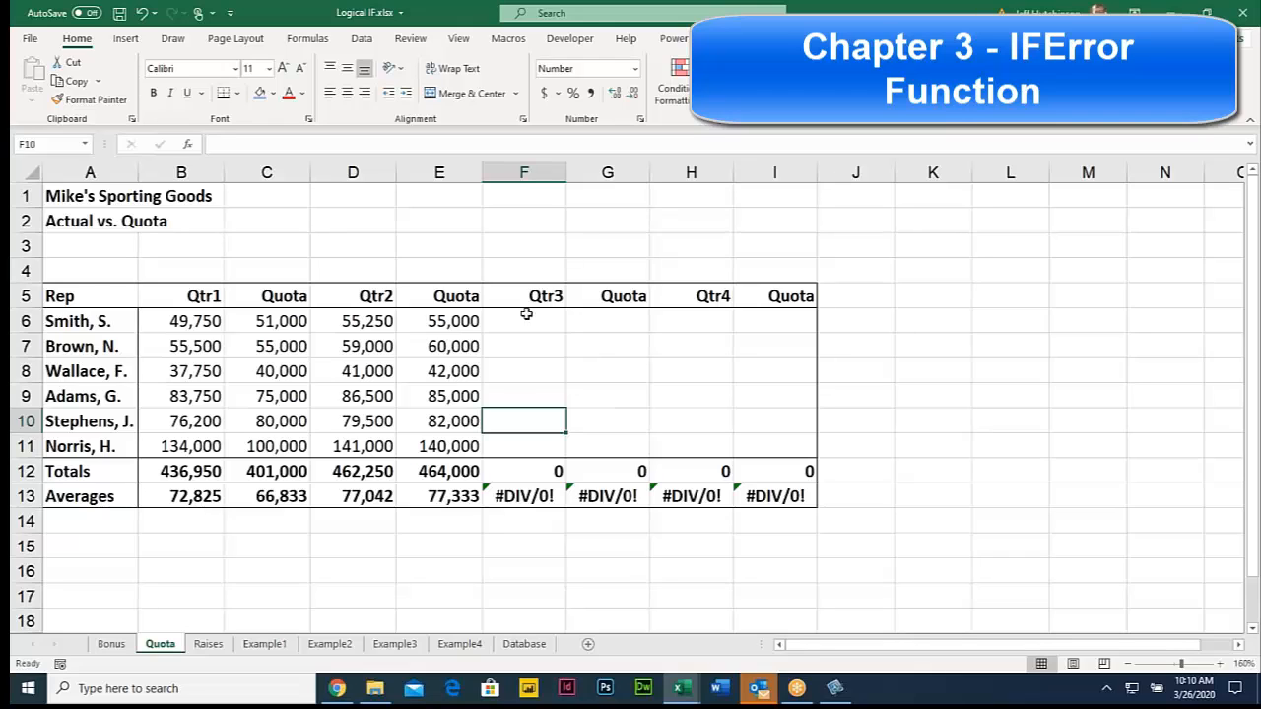
Step: Inspect the AVERAGE formula in F13 and the Qtr3 range it references
{"action": "double_click", "coordinate": [520, 496]}
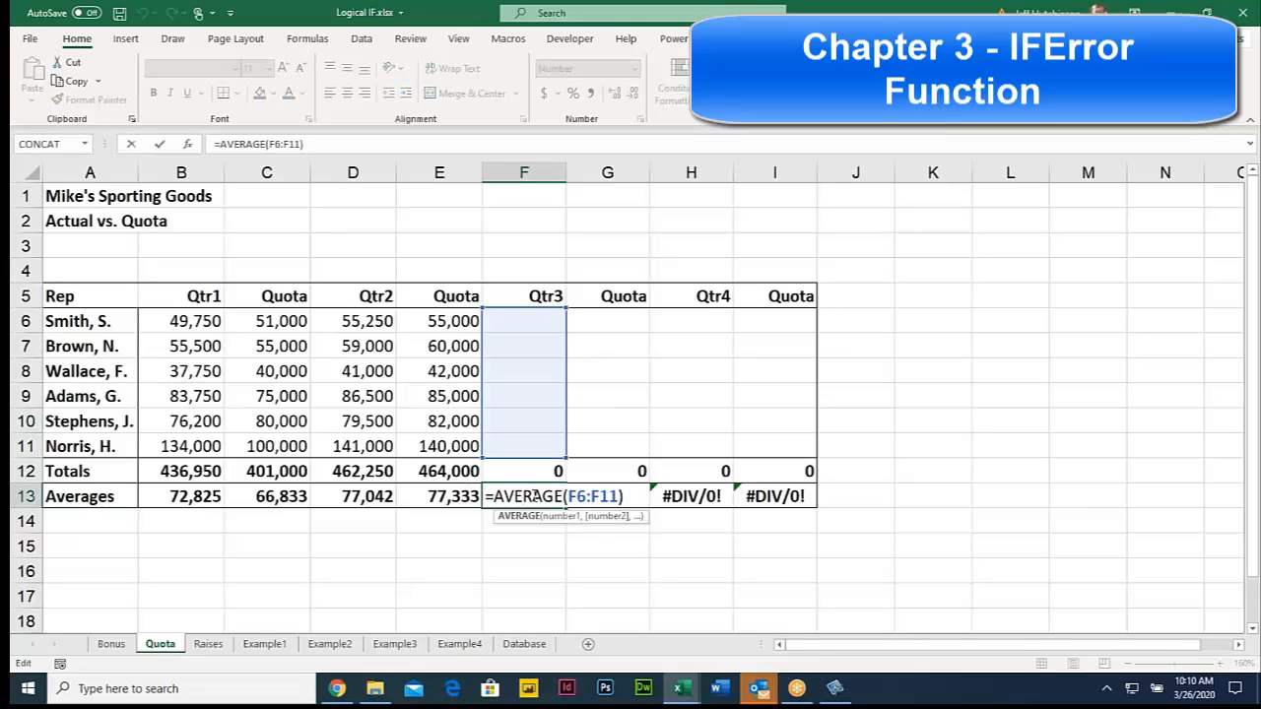
{"action": "left_click", "coordinate": [494, 496]}
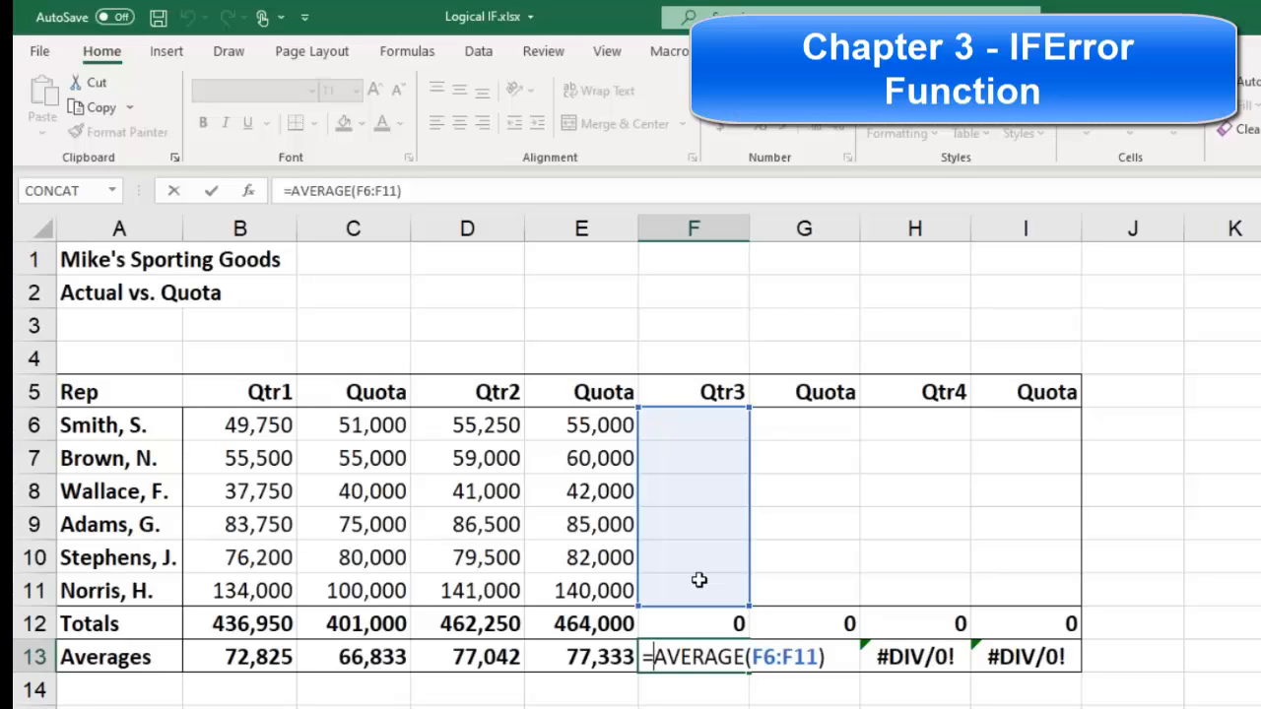
{"action": "left_click", "coordinate": [708, 358]}
{"action": "key", "text": "Escape"}
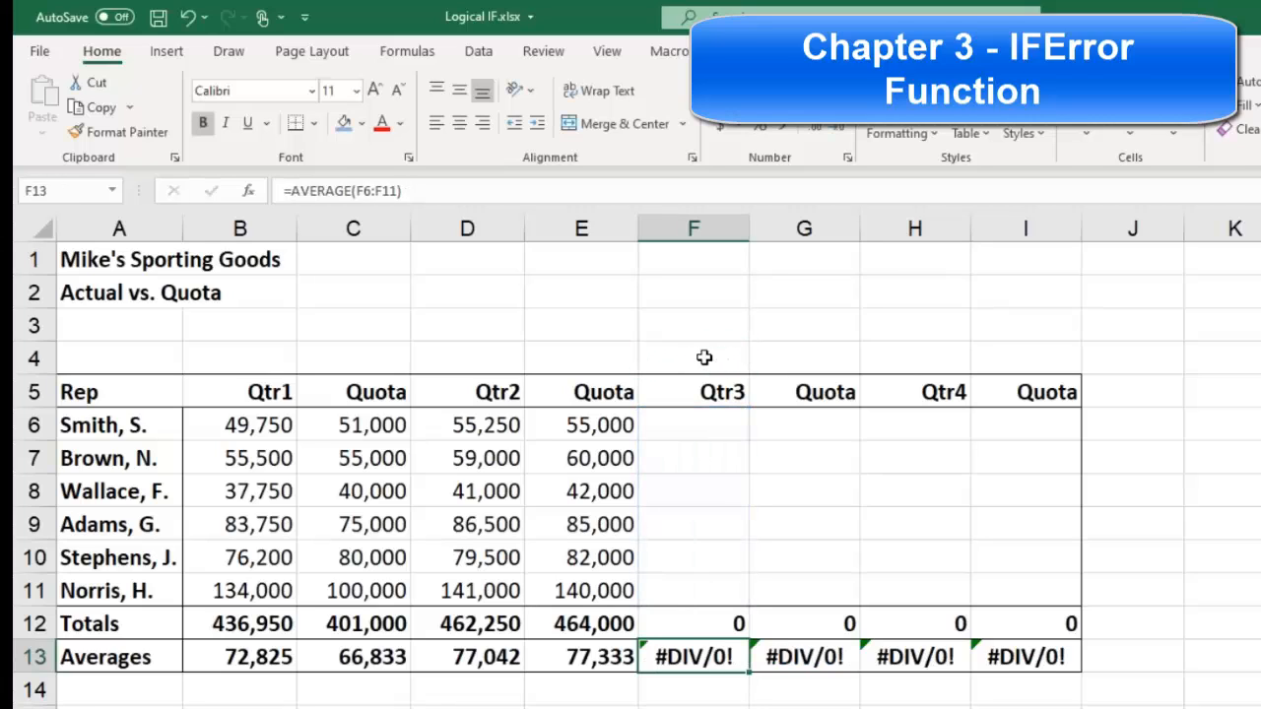
Step: Write the syntax note IFERROR(Formula, AltText) in cell F4 and highlight its Formula and AltText arguments
{"action": "left_click", "coordinate": [712, 358]}
{"action": "type", "text": "IR"}
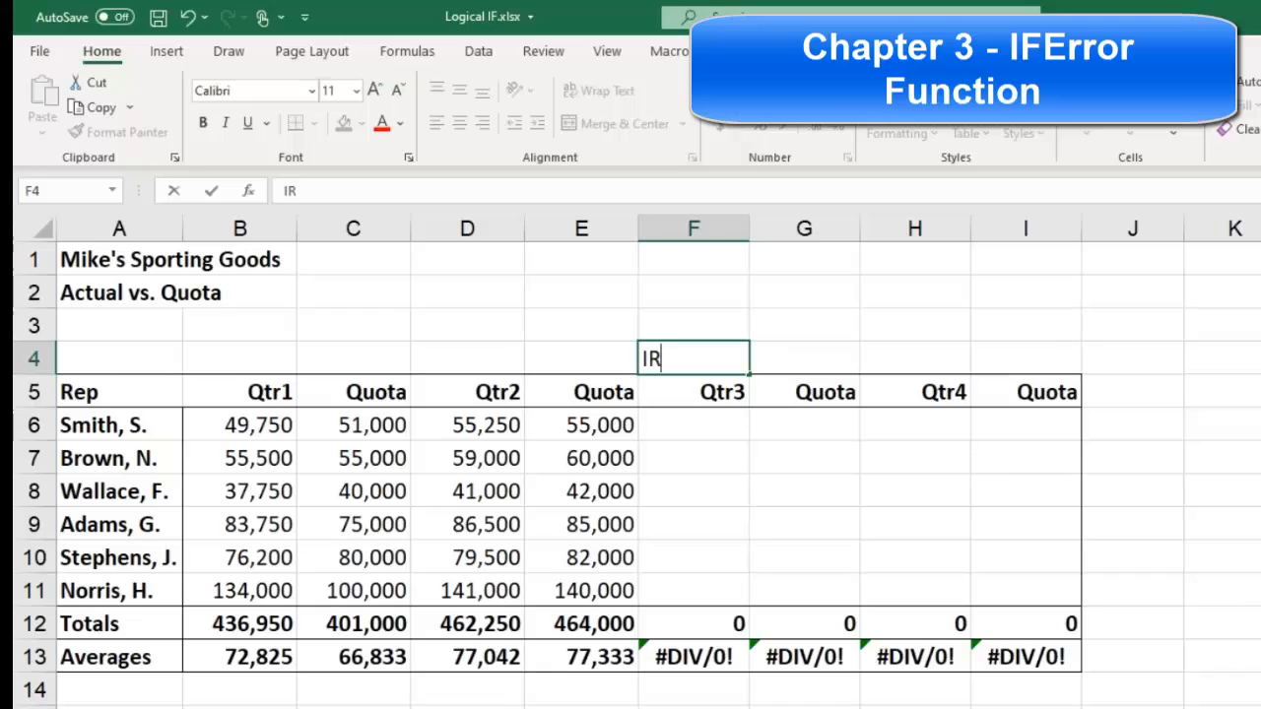
{"action": "key", "text": "BackSpace"}
{"action": "type", "text": "FERRO"}
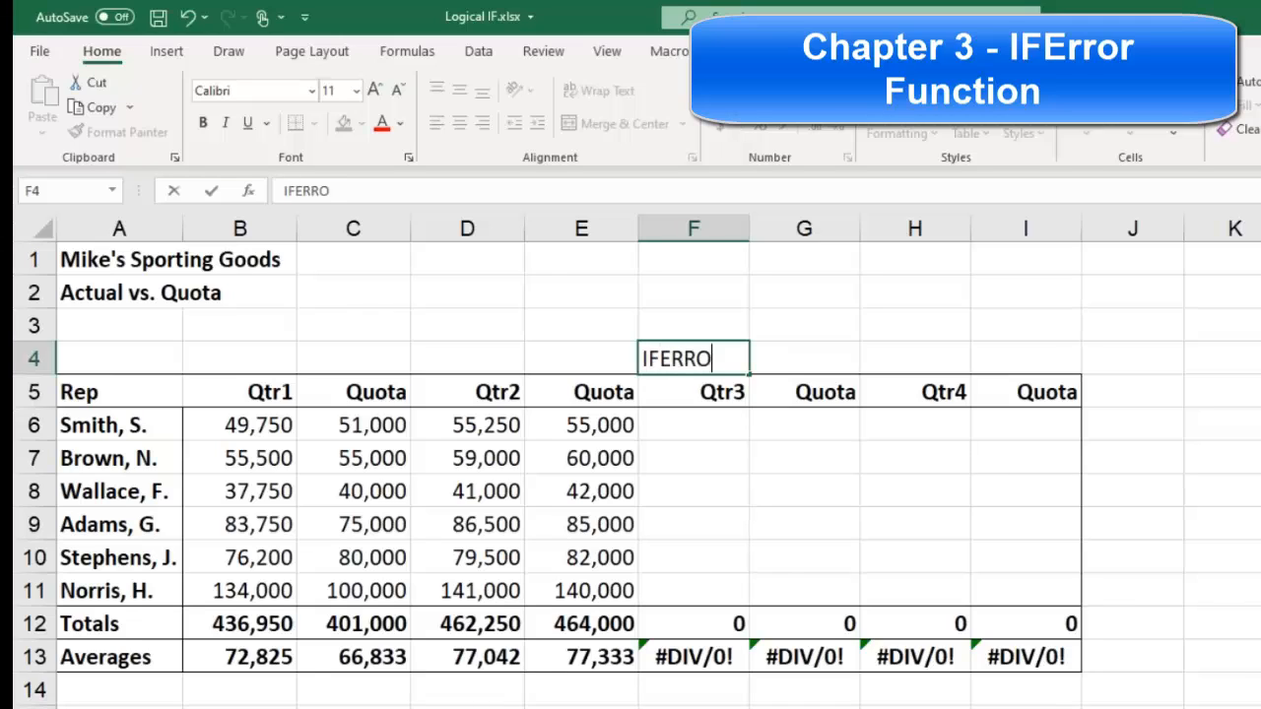
{"action": "type", "text": "R(Formu"}
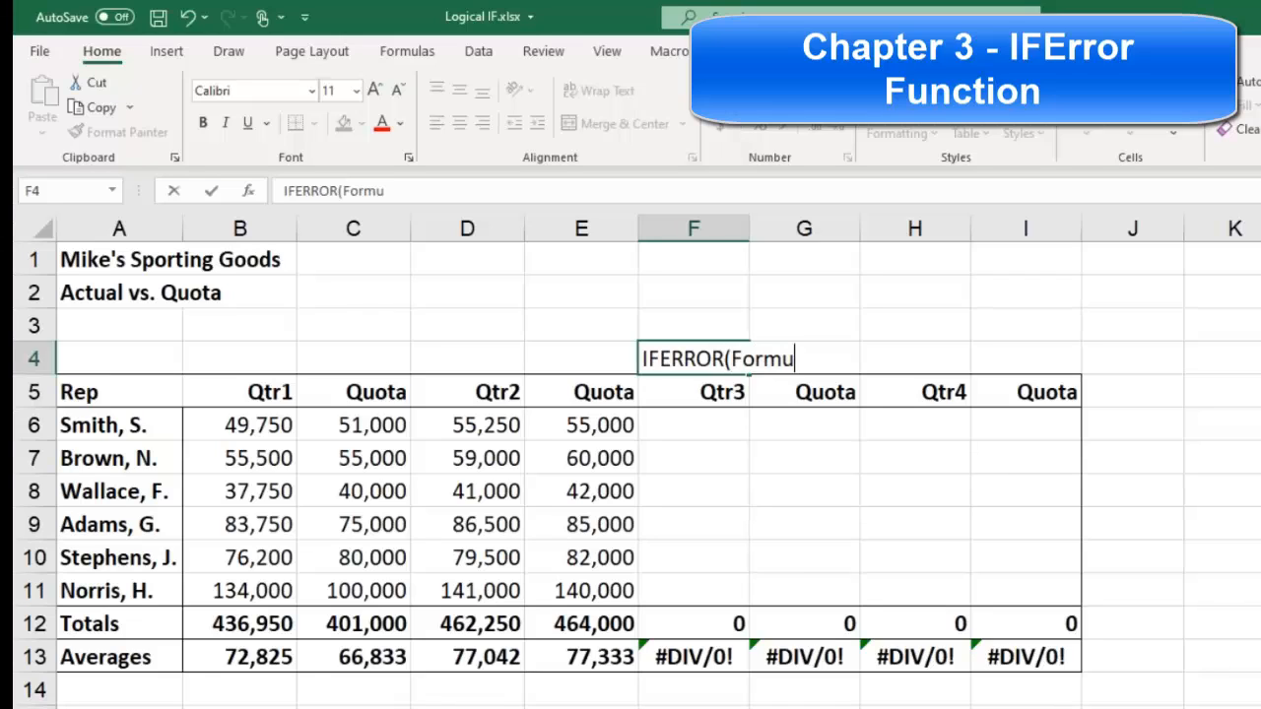
{"action": "type", "text": "la, Alt"}
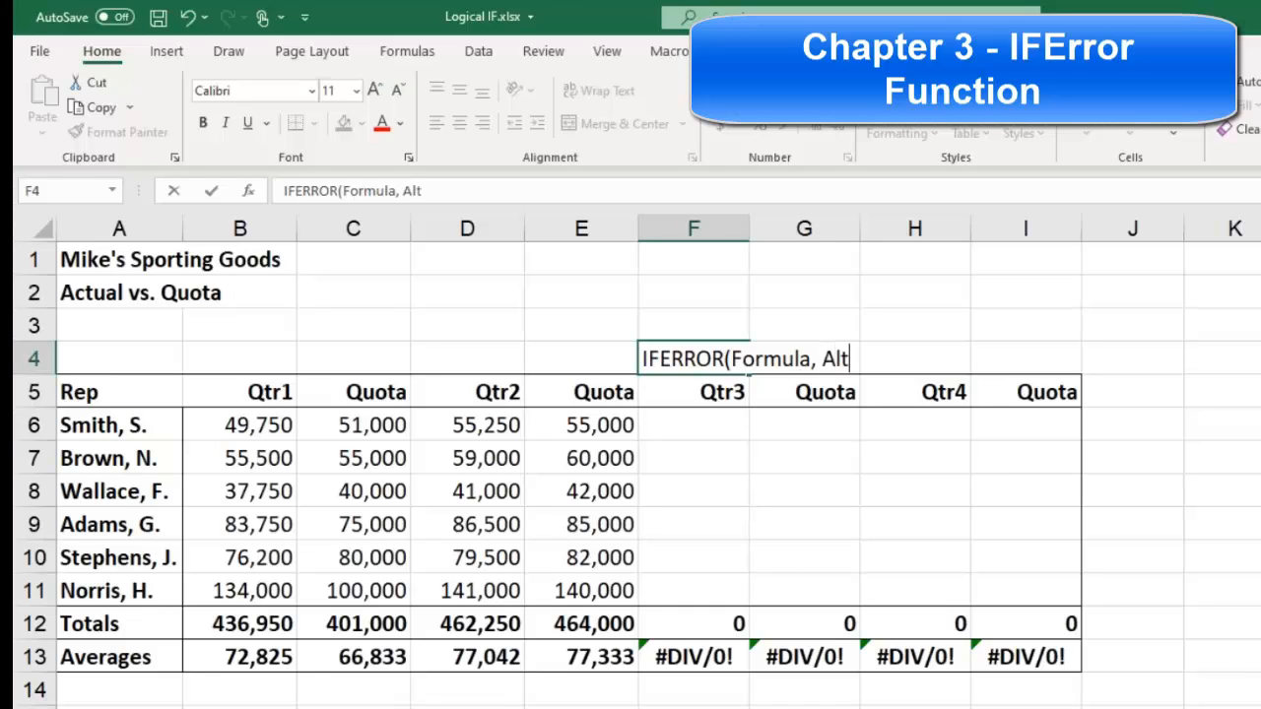
{"action": "type", "text": "Text"}
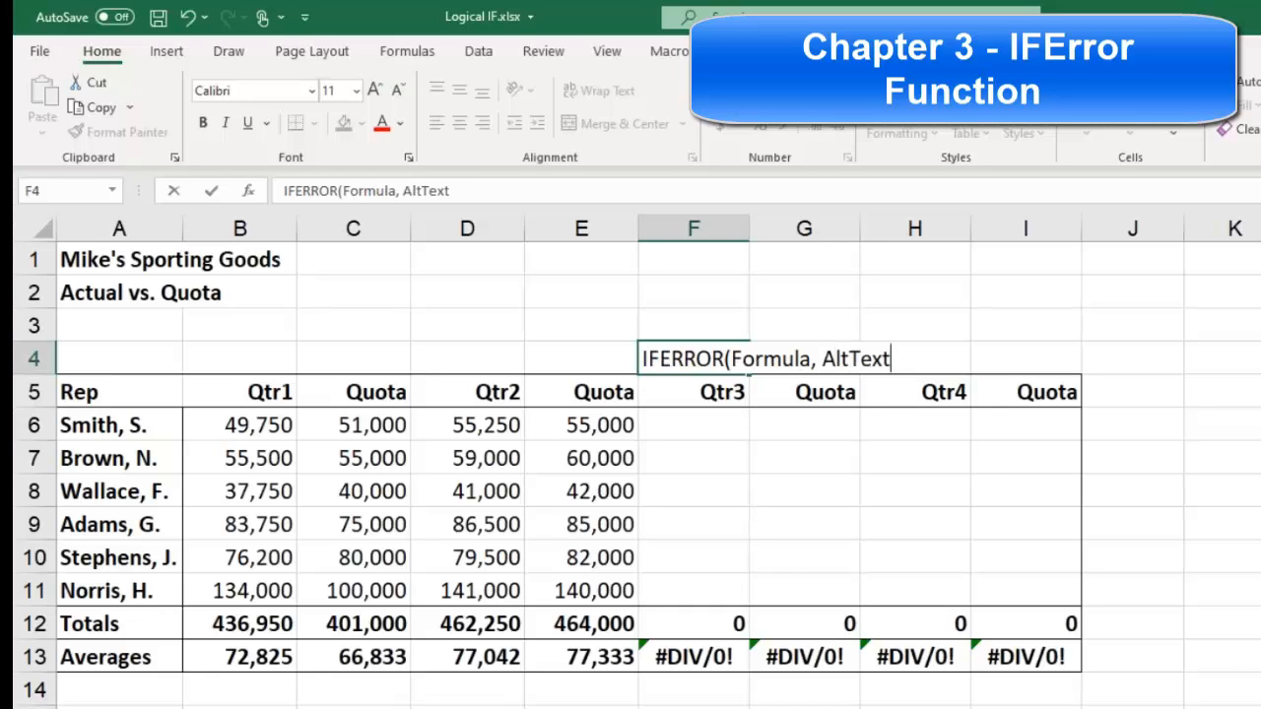
{"action": "type", "text": ")"}
{"action": "left_click_drag", "start_coordinate": [732, 358], "coordinate": [815, 359]}
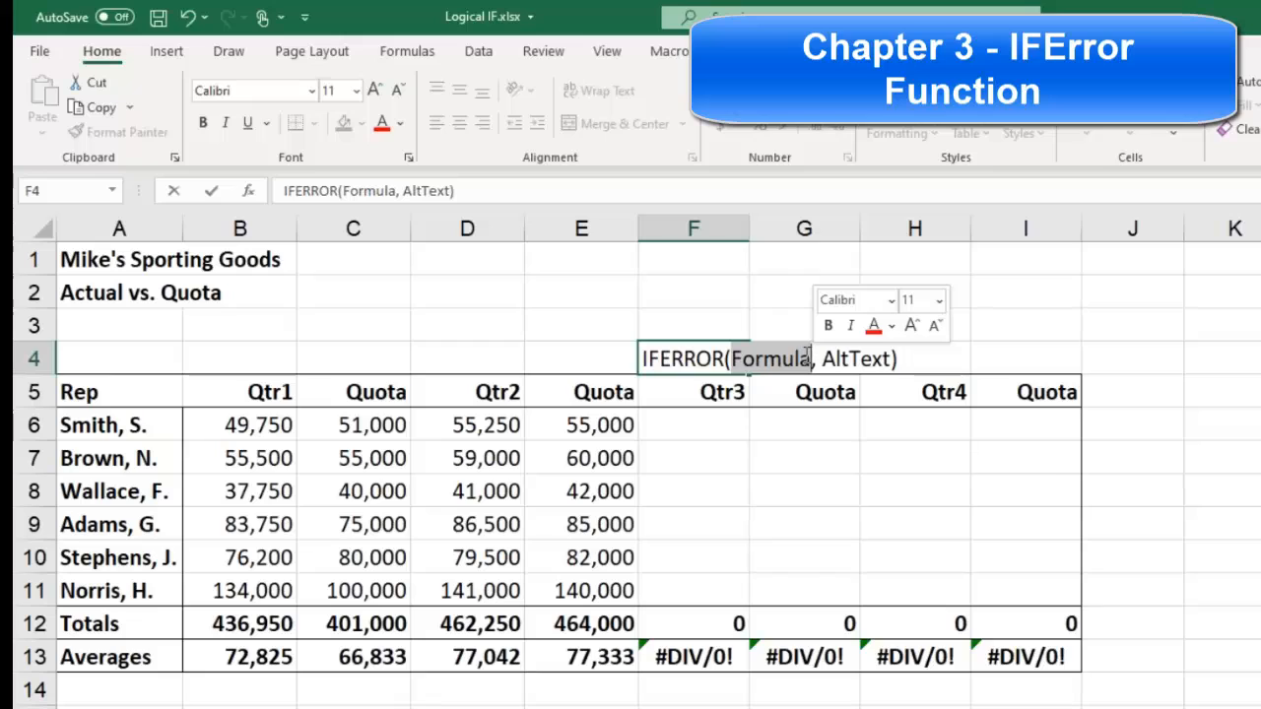
{"action": "left_click_drag", "start_coordinate": [822, 358], "coordinate": [879, 363]}
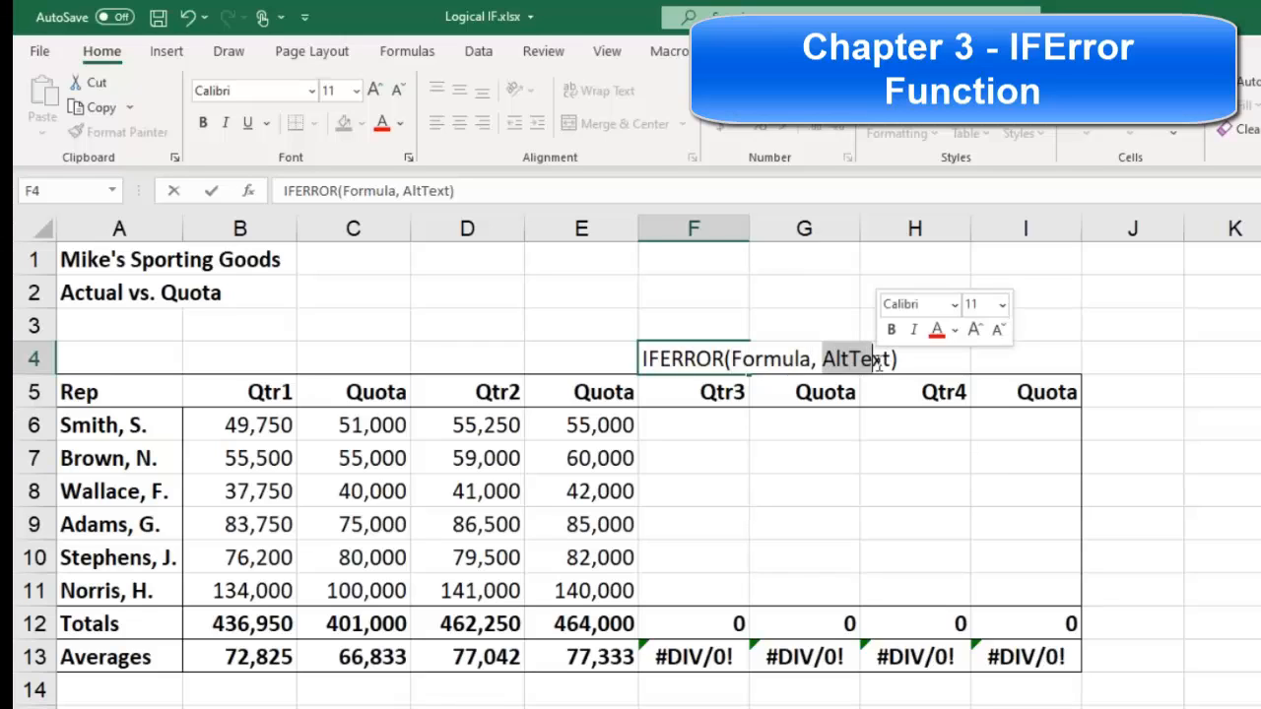
Step: Change the Qtr3 average in F13 to =IFERROR(AVERAGE(F6:F11), 0) and fill the formula across to I13
{"action": "left_click", "coordinate": [694, 656]}
{"action": "double_click", "coordinate": [662, 657]}
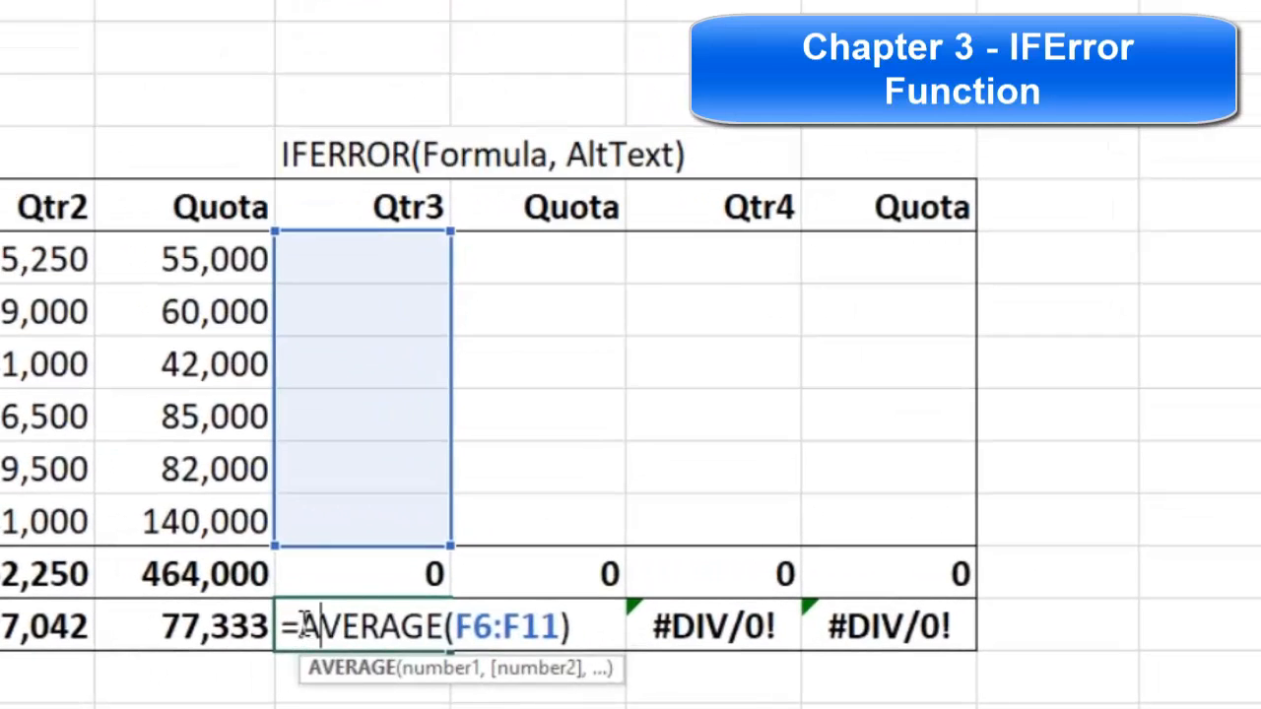
{"action": "left_click", "coordinate": [383, 635]}
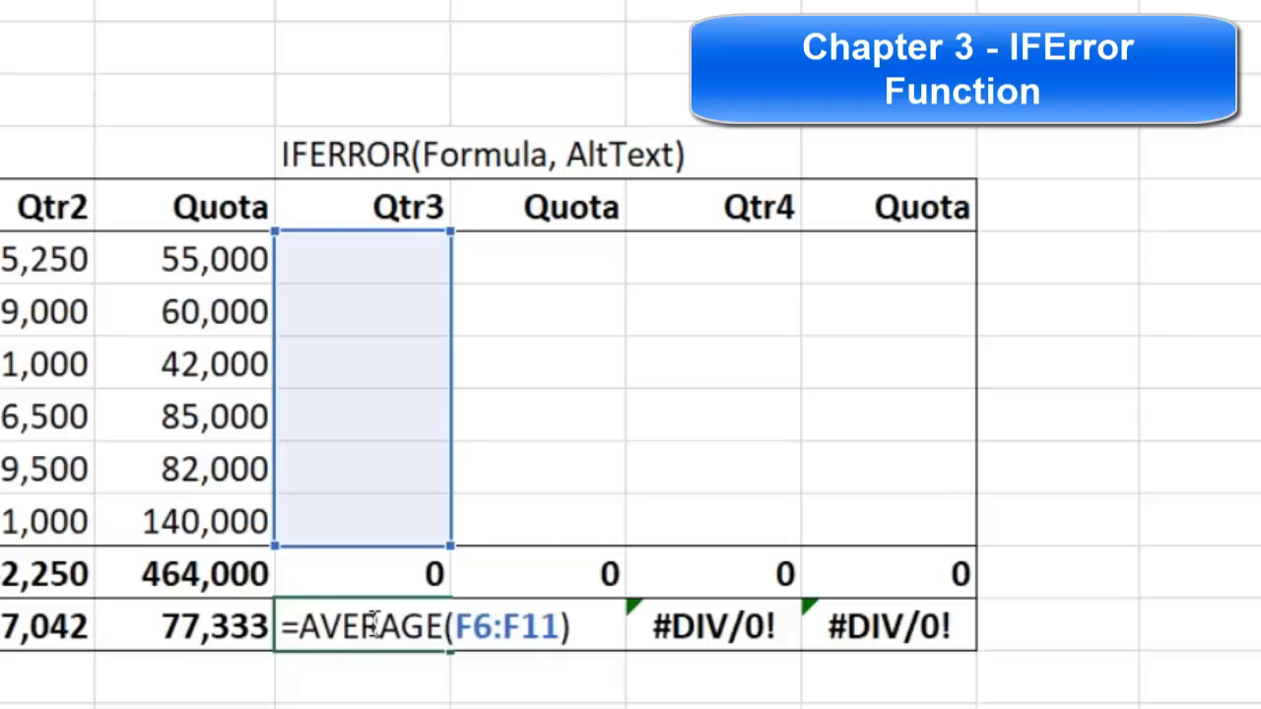
{"action": "type", "text": "IFERRO"}
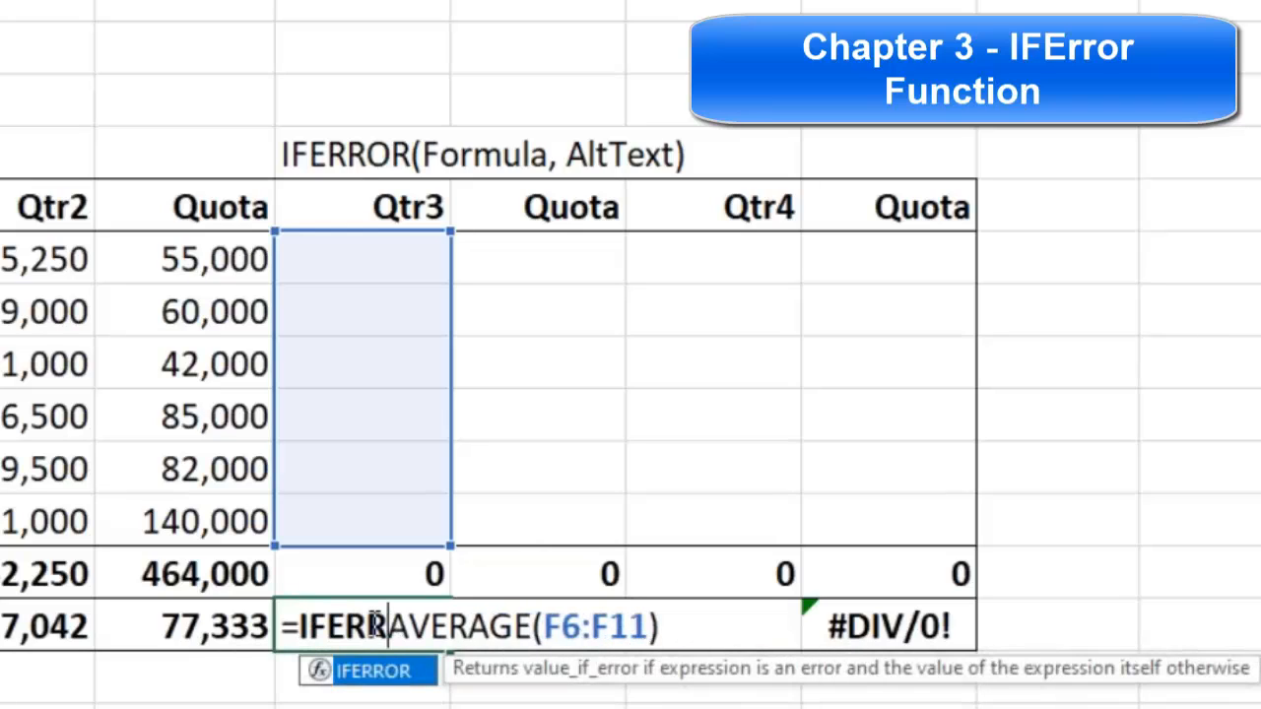
{"action": "type", "text": "R("}
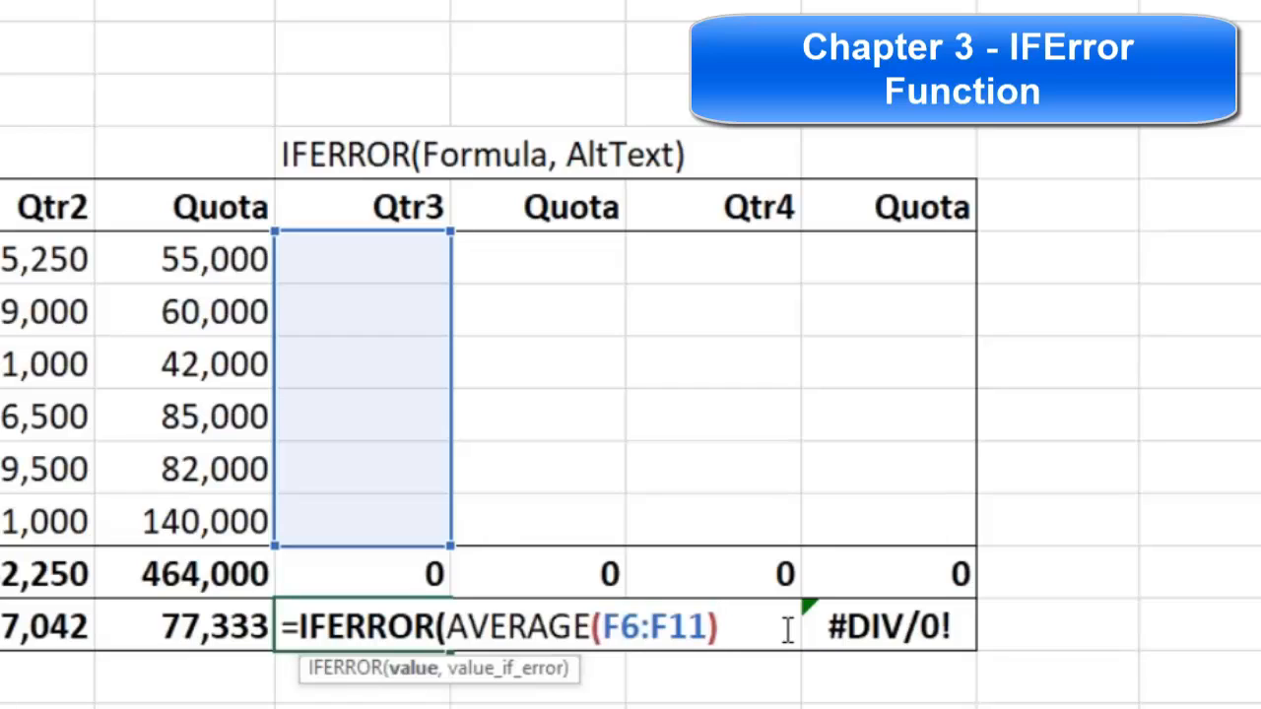
{"action": "type", "text": ","}
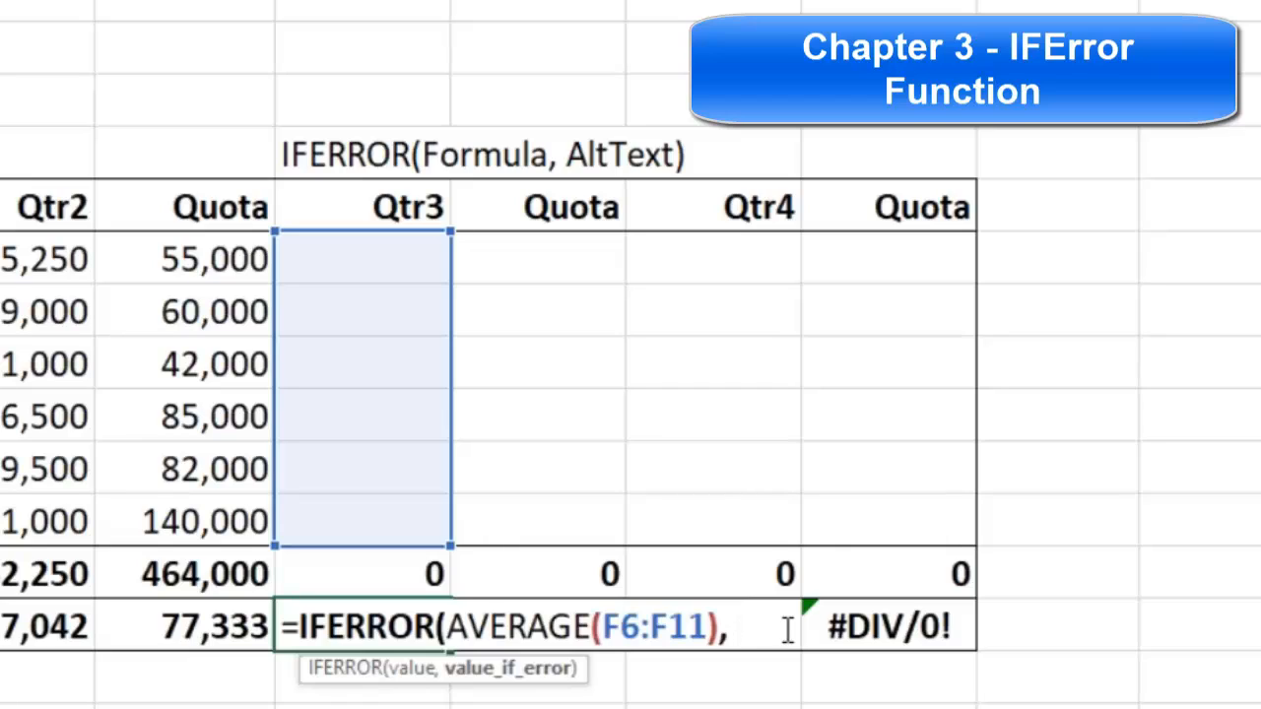
{"action": "type", "text": "0)"}
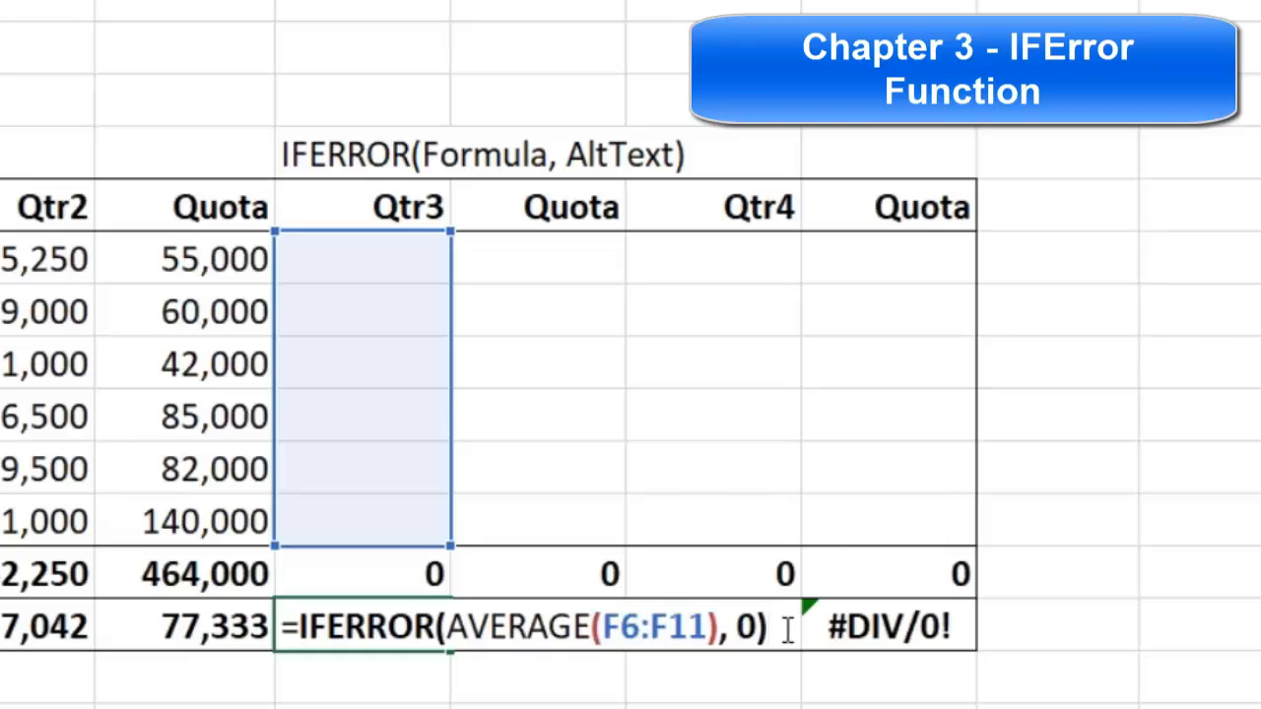
{"action": "key", "text": "Return"}
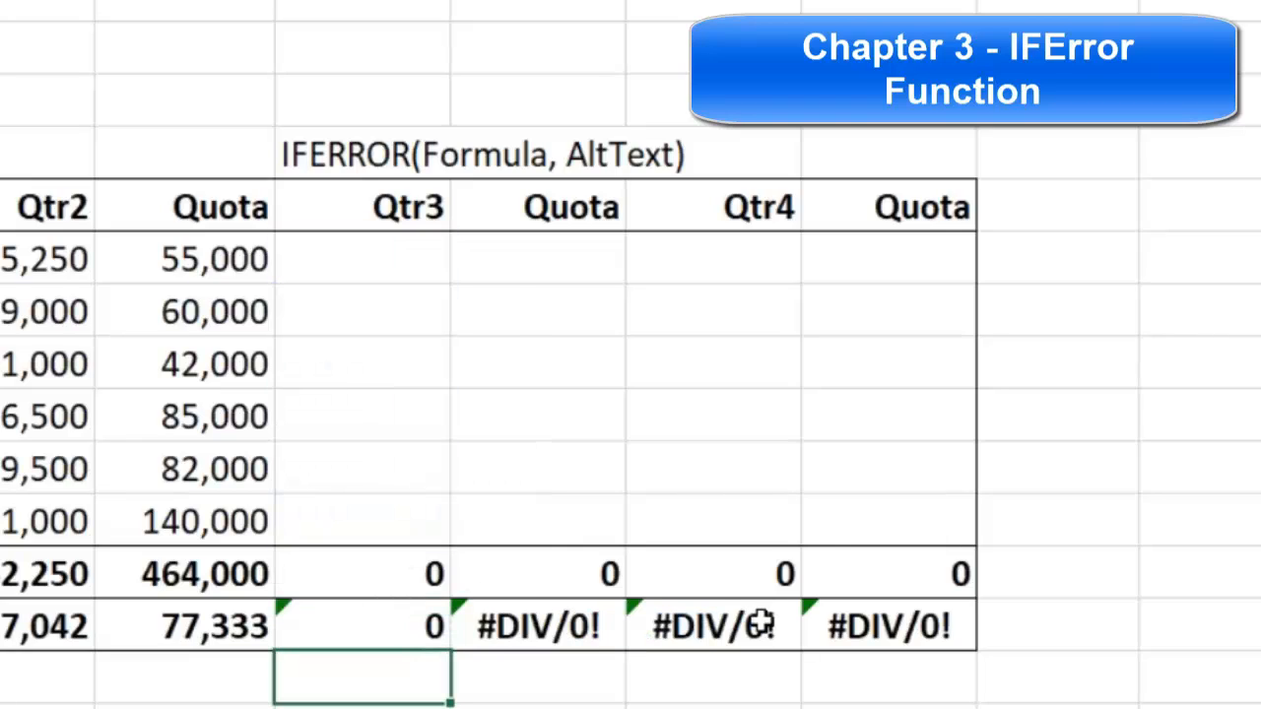
{"action": "left_click", "coordinate": [381, 634]}
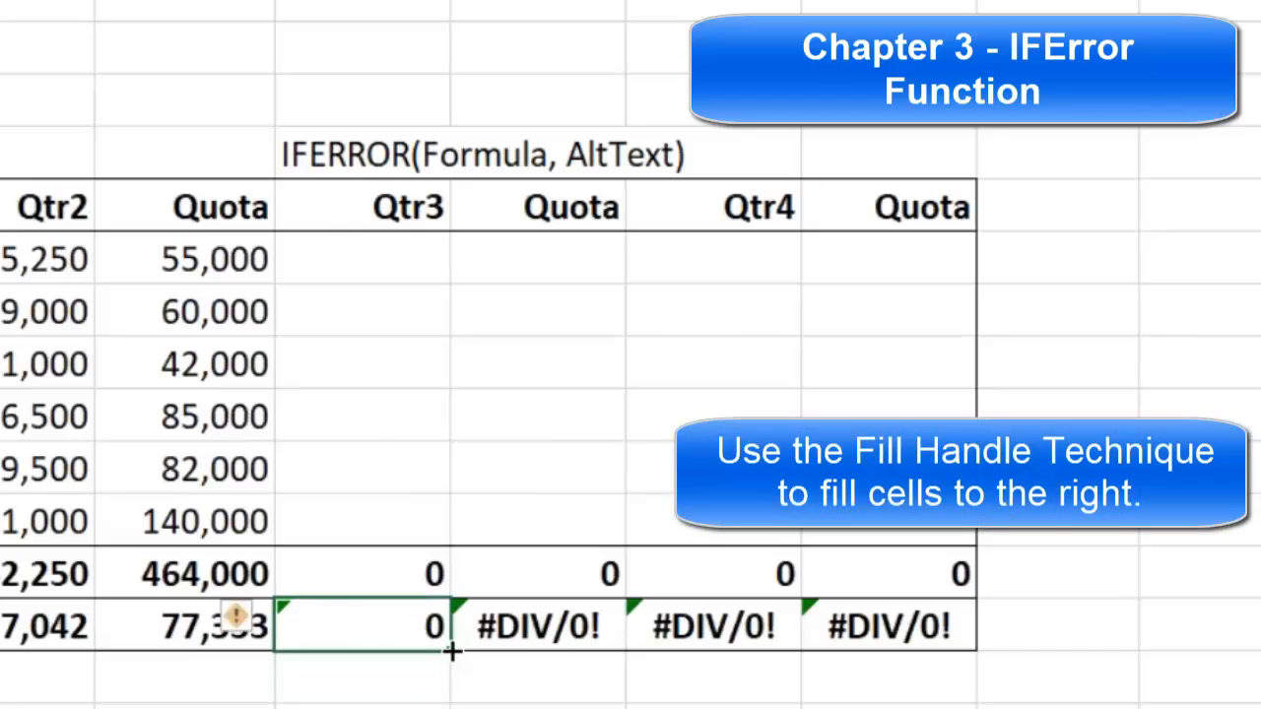
{"action": "left_click_drag", "start_coordinate": [451, 650], "coordinate": [970, 650]}
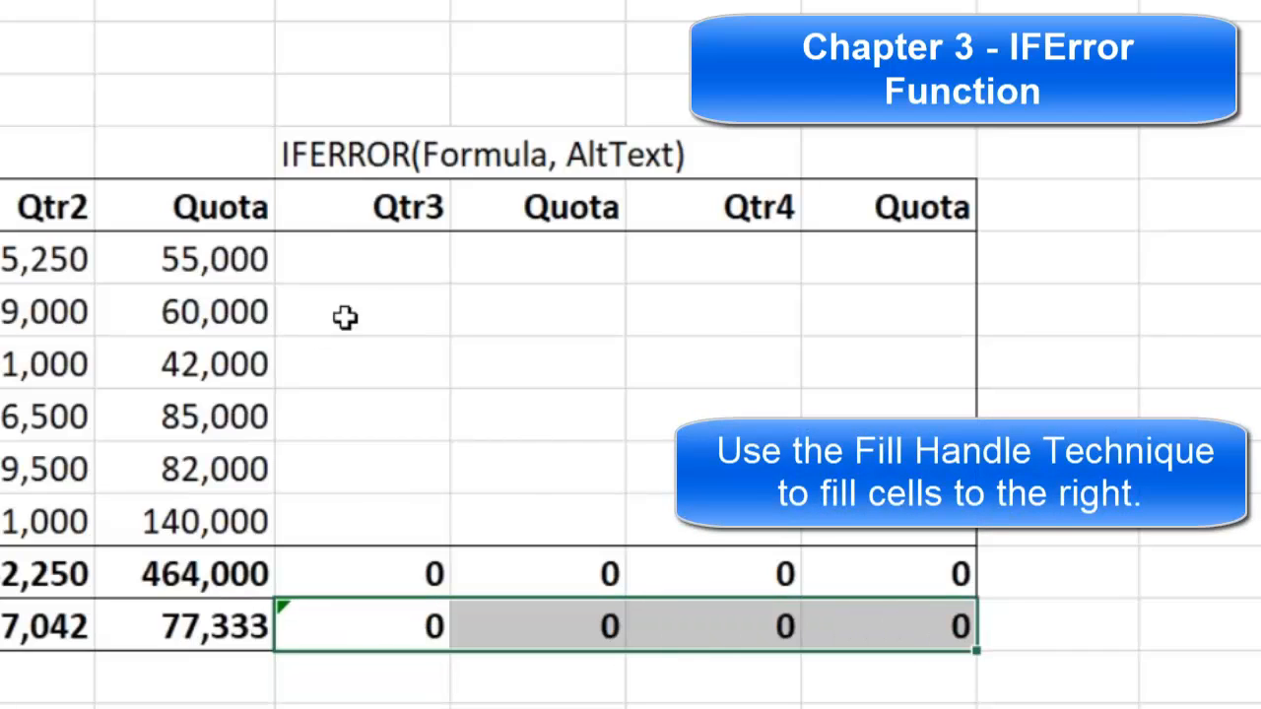
Step: Test the IFERROR average by entering 3, 4, 5 and 6 in the Qtr3 cells F6:F9
{"action": "left_click", "coordinate": [365, 264]}
{"action": "type", "text": "3"}
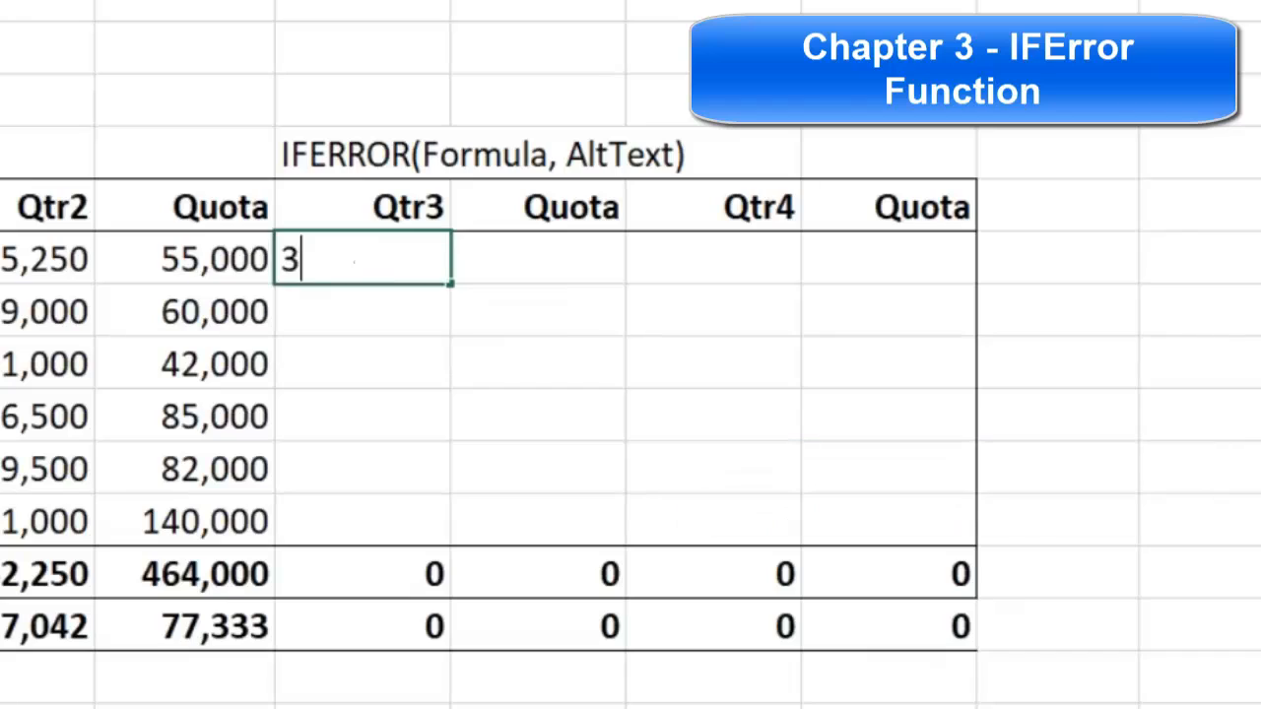
{"action": "key", "text": "Return"}
{"action": "type", "text": "4"}
{"action": "key", "text": "Return"}
{"action": "type", "text": "5"}
{"action": "key", "text": "Return"}
{"action": "type", "text": "6"}
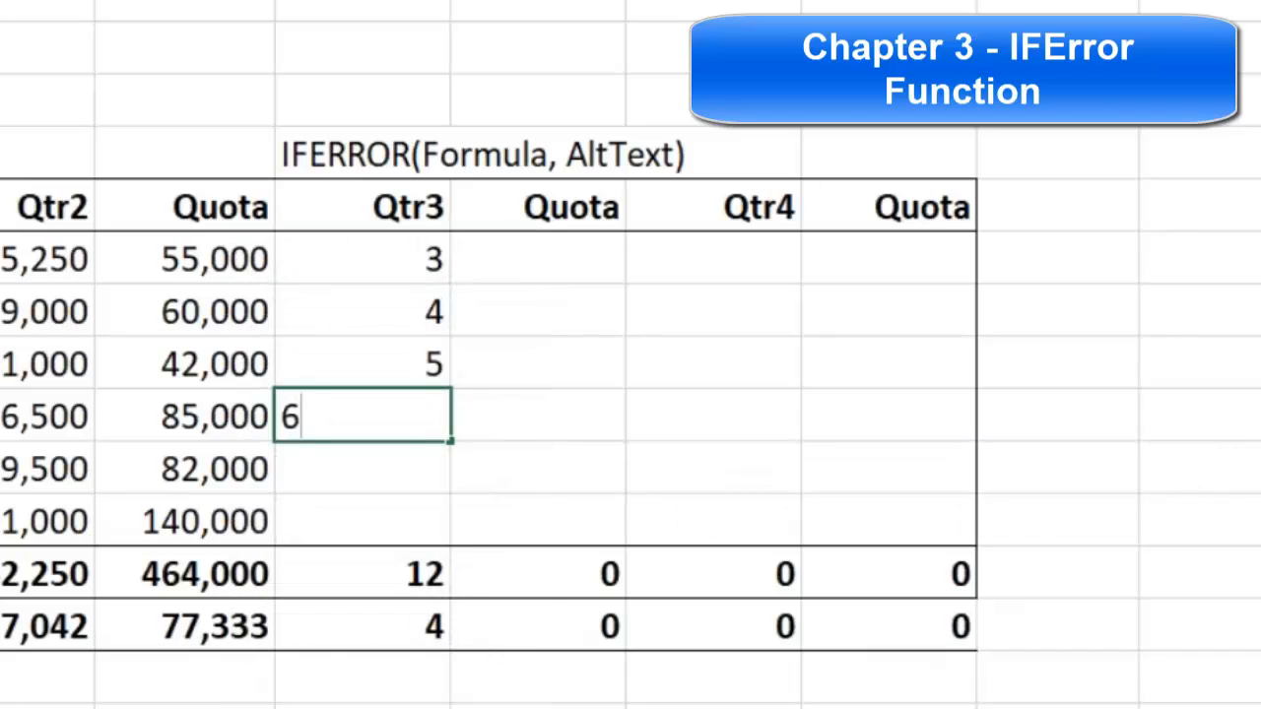
Step: Delete the four test values from the Qtr3 cells F6:F9
{"action": "left_click", "coordinate": [399, 255]}
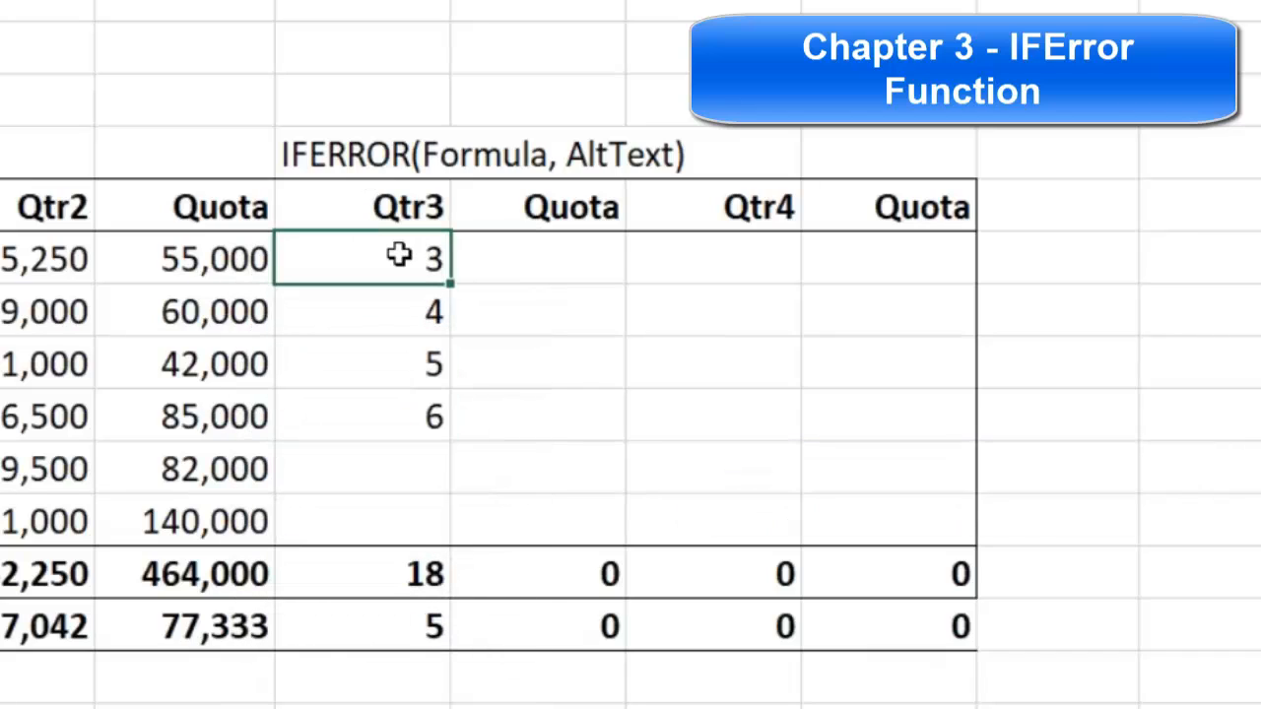
{"action": "key", "text": "Delete"}
{"action": "key", "text": "Down"}
{"action": "key", "text": "Delete"}
{"action": "key", "text": "Down"}
{"action": "key", "text": "Delete"}
{"action": "key", "text": "Down"}
{"action": "key", "text": "Delete"}
{"action": "key", "text": "Down"}
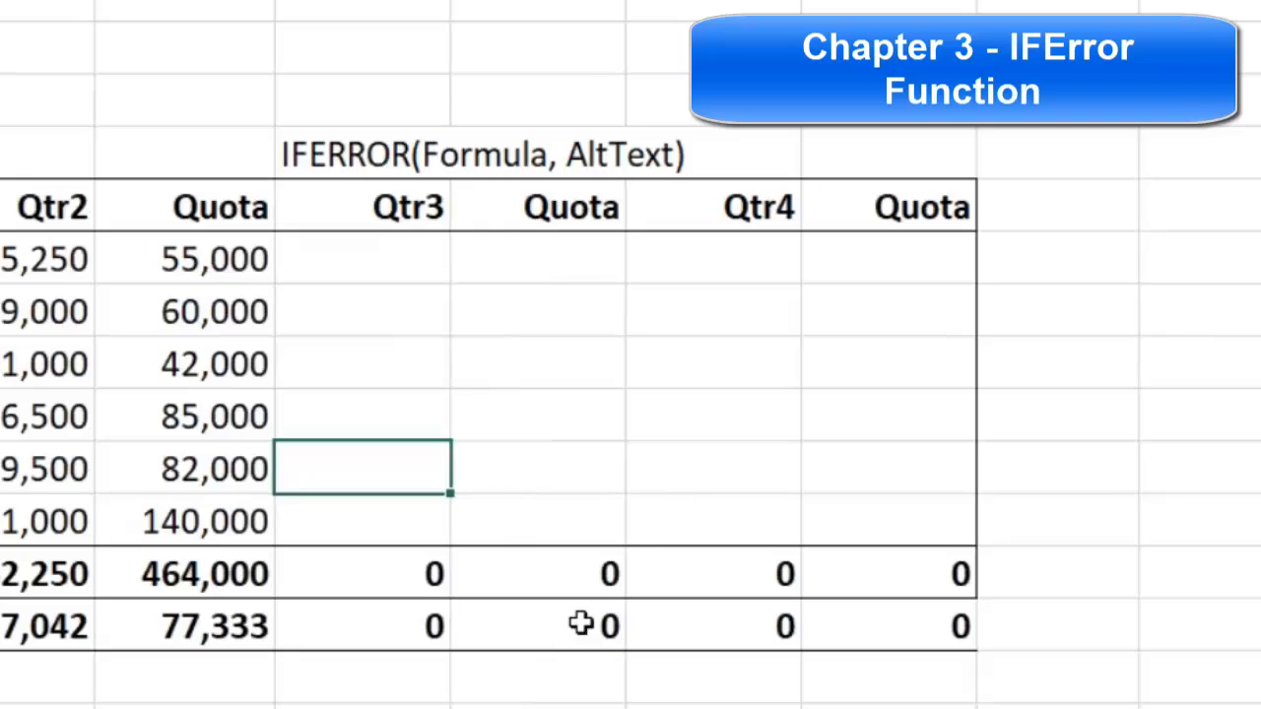
Step: Replace the 0 fallback in G13's IFERROR formula with the text "NoData"
{"action": "left_click", "coordinate": [573, 570]}
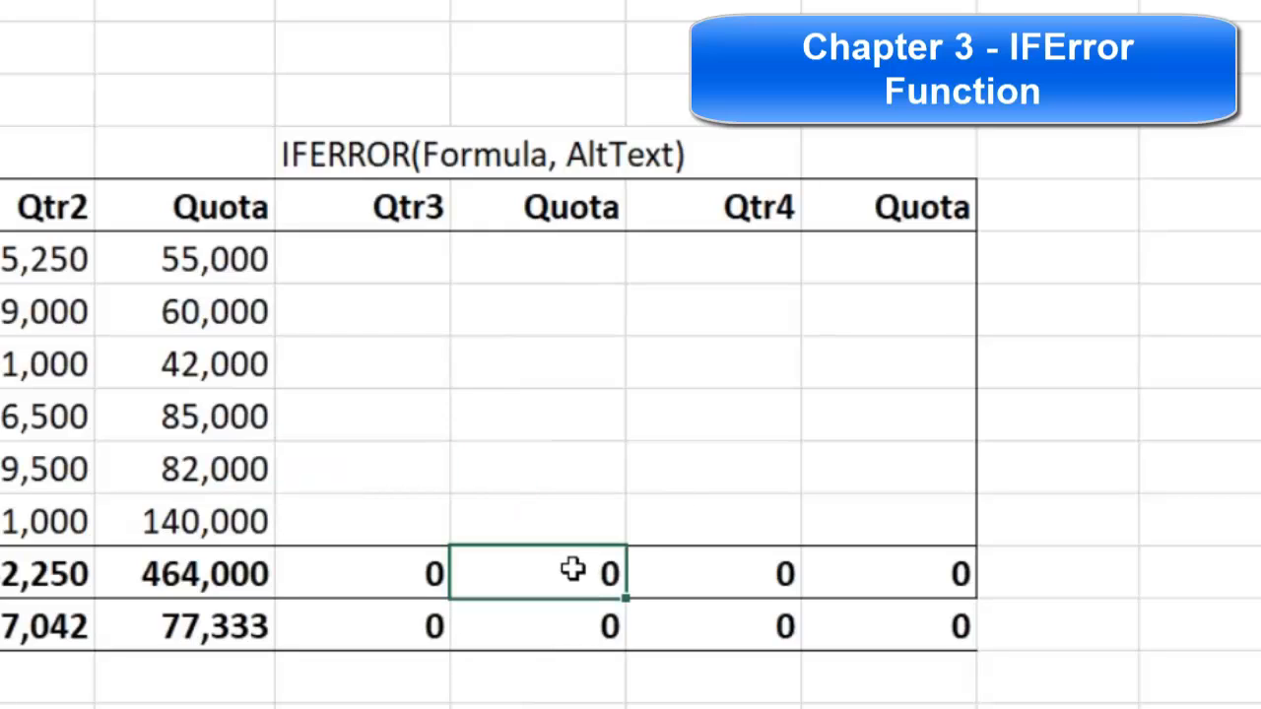
{"action": "left_click", "coordinate": [588, 623]}
{"action": "double_click", "coordinate": [572, 616]}
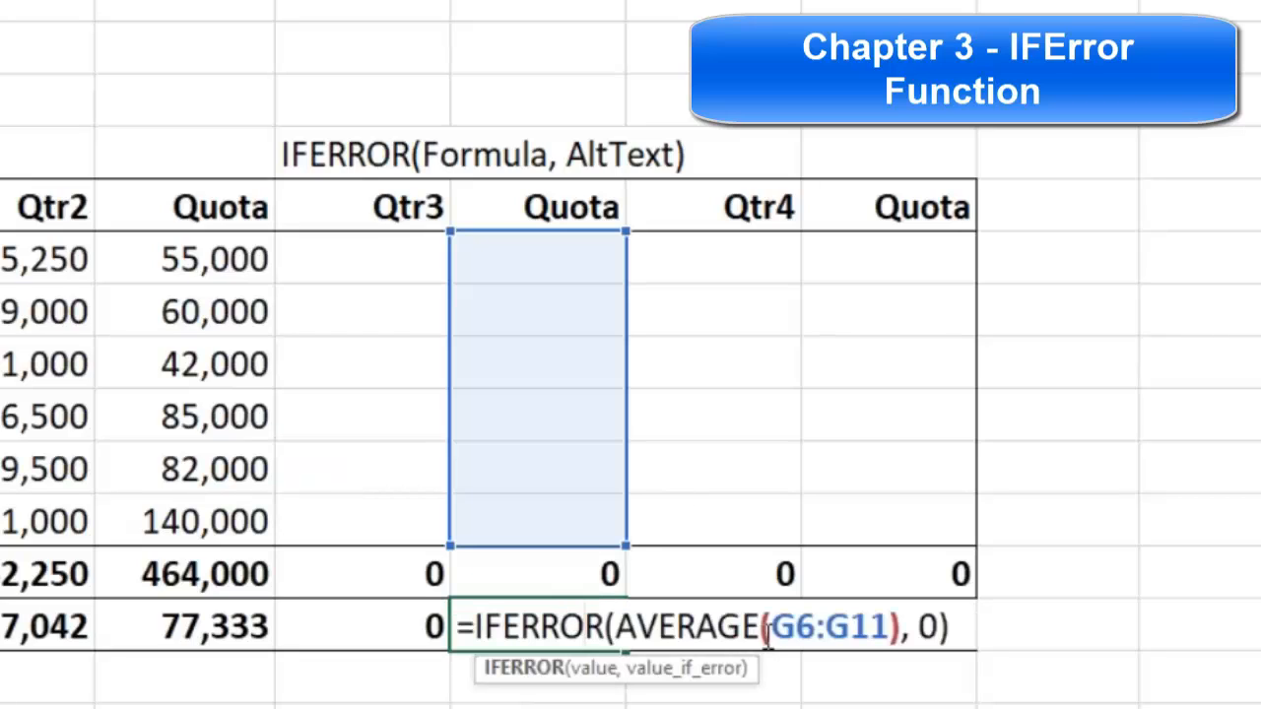
{"action": "left_click", "coordinate": [918, 627]}
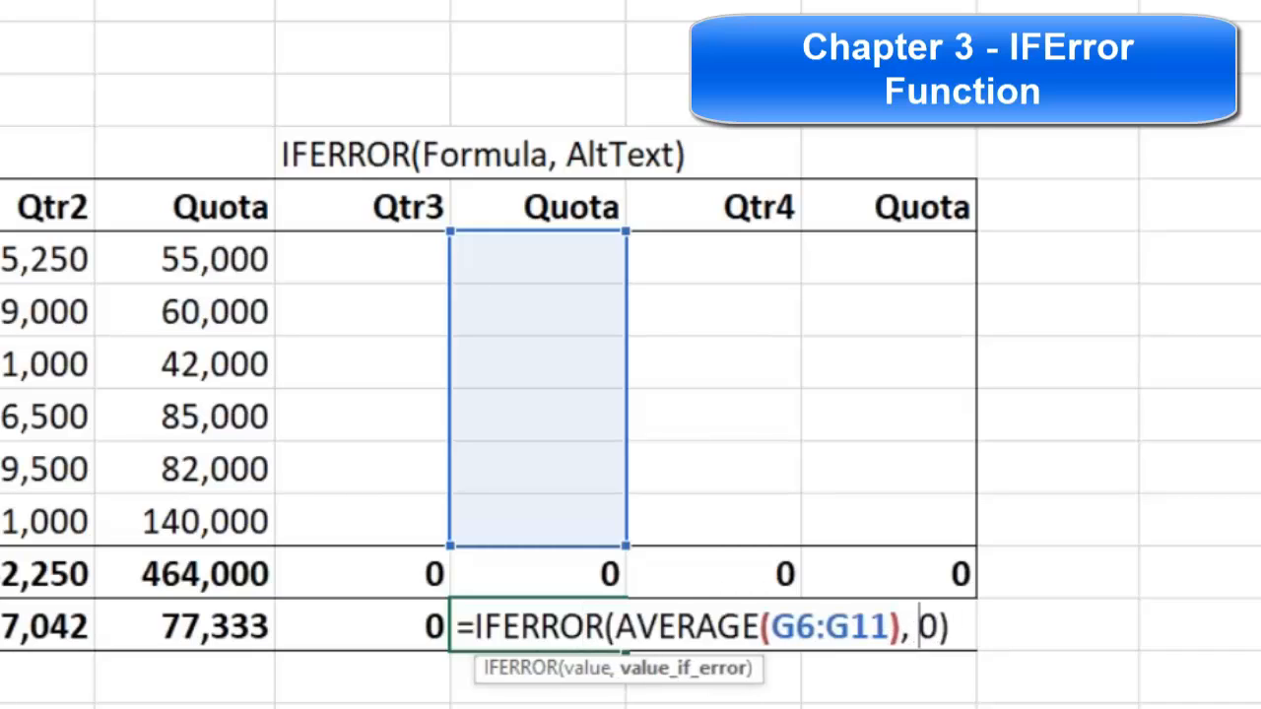
{"action": "type", "text": "N"}
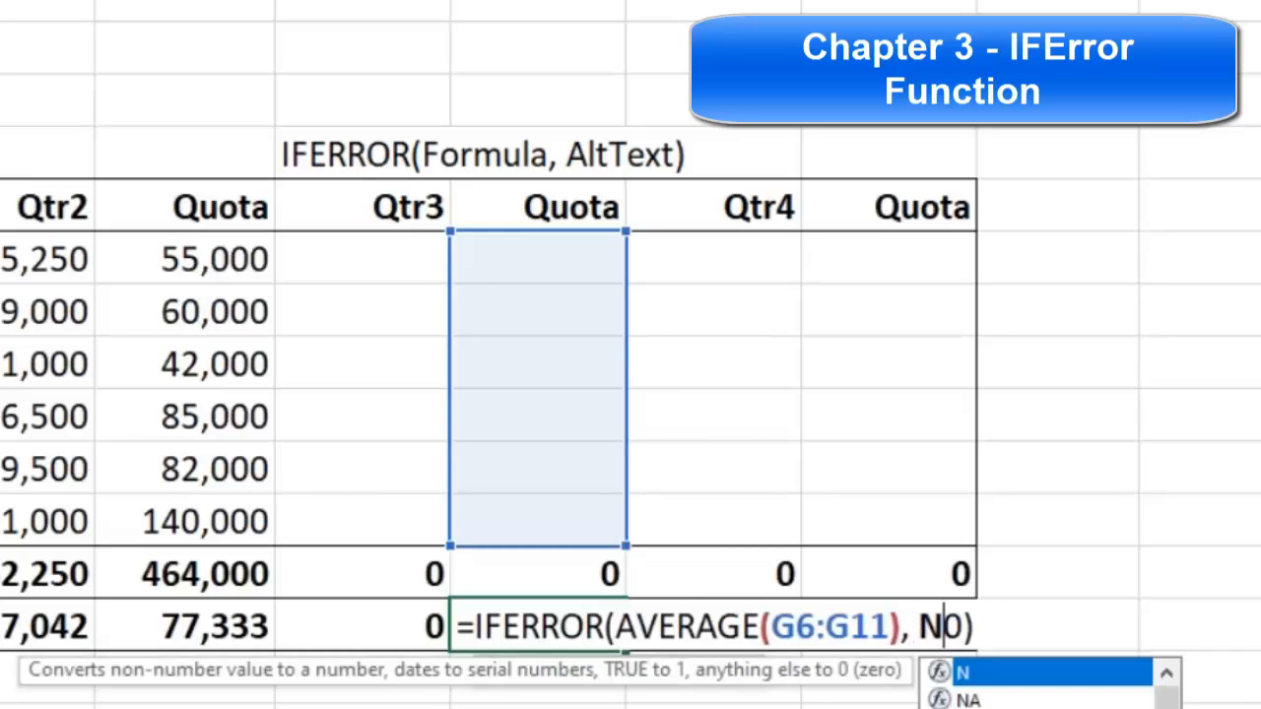
{"action": "key", "text": "BackSpace"}
{"action": "type", "text": "\"No"}
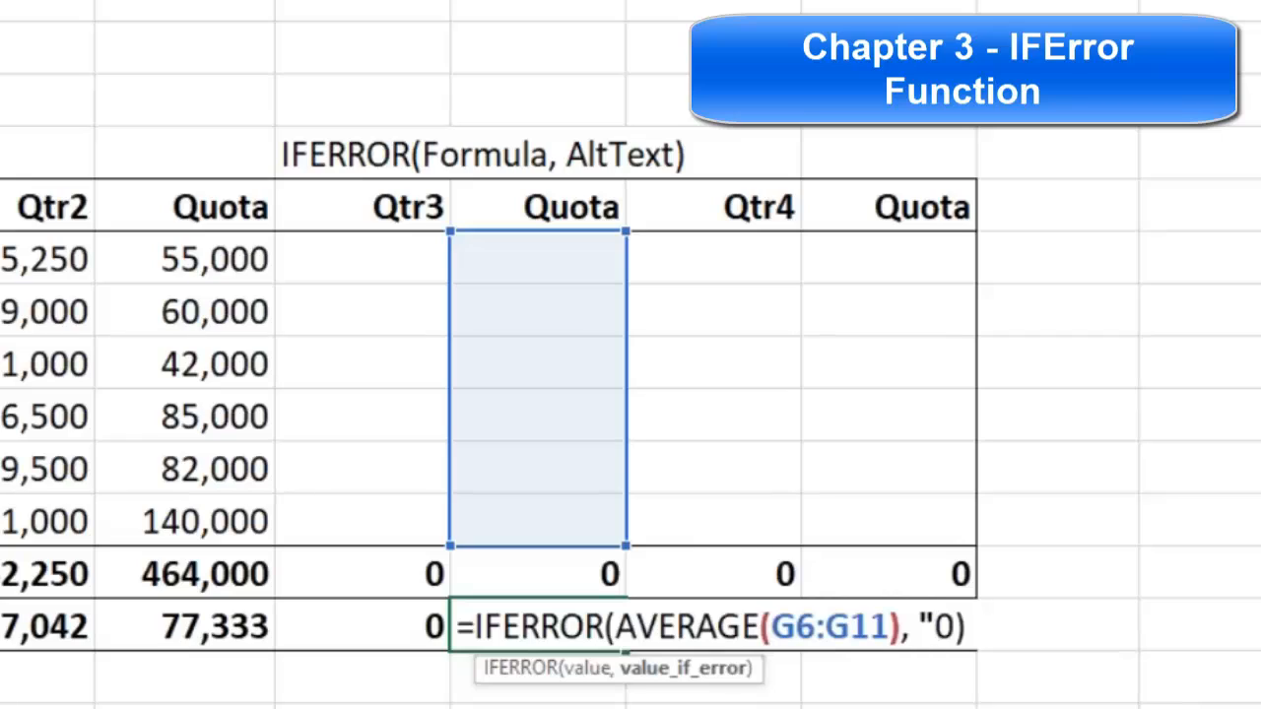
{"action": "type", "text": "Data\""}
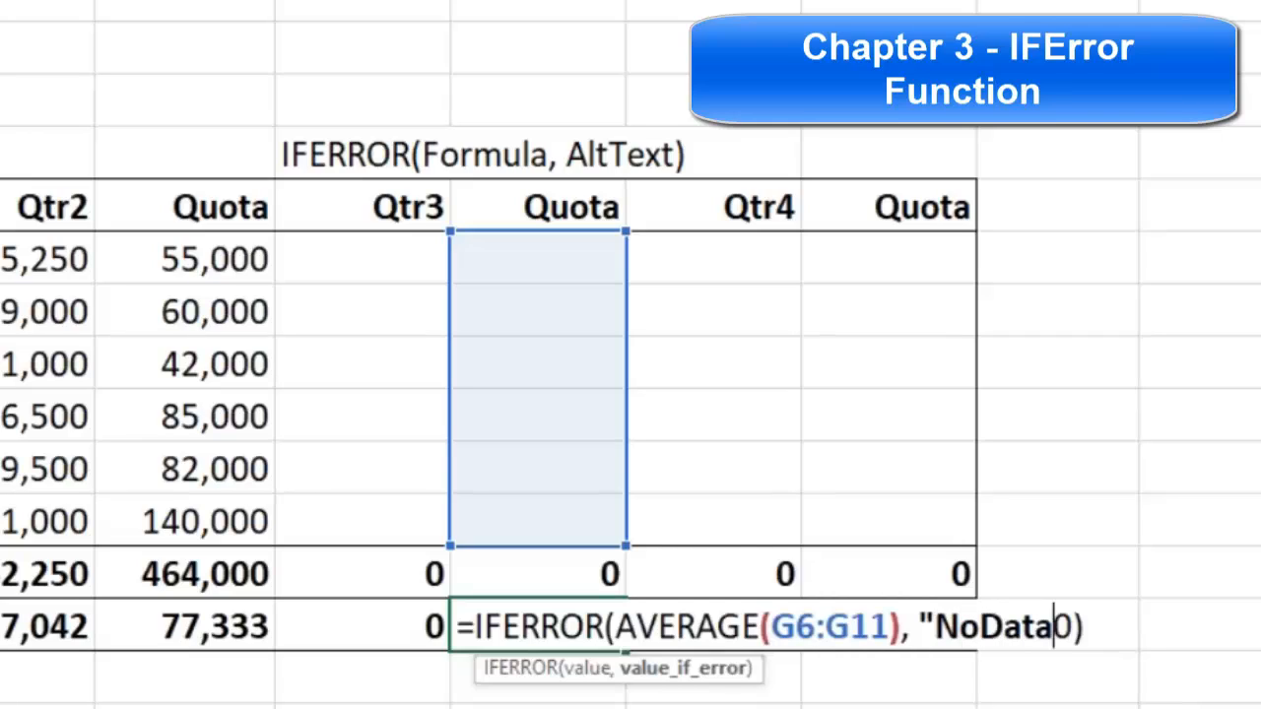
{"action": "key", "text": "Delete"}
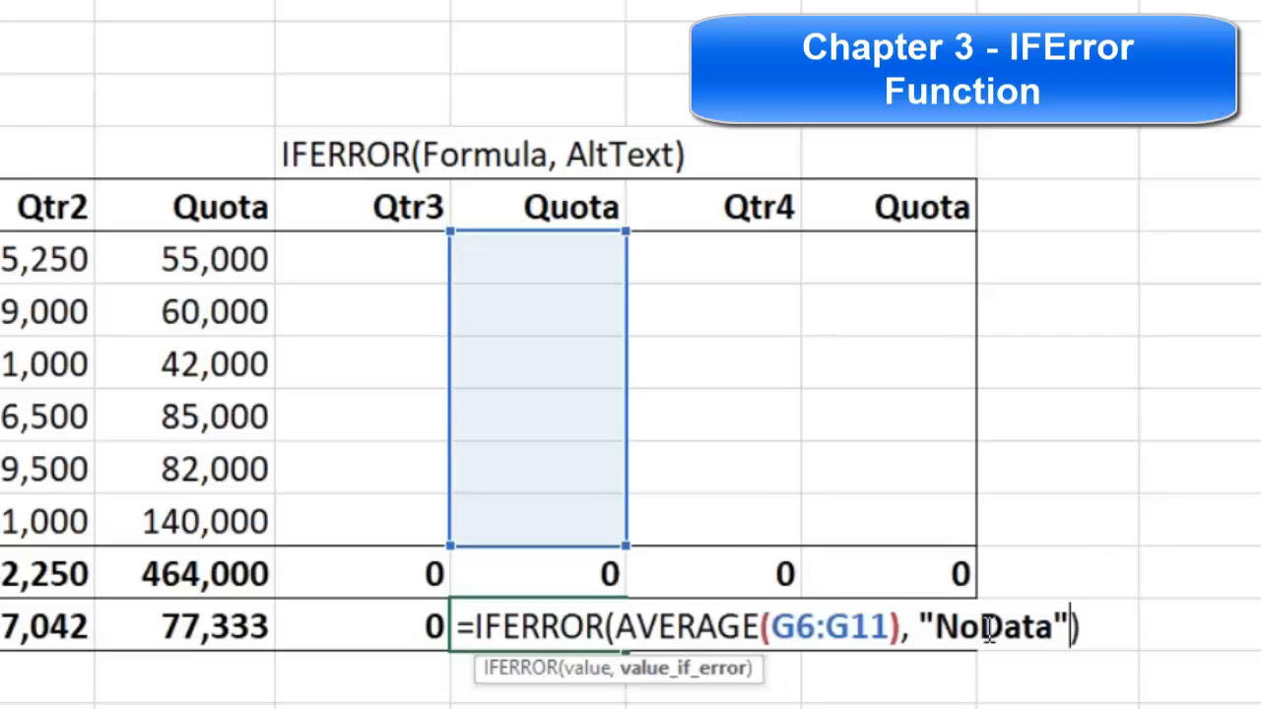
{"action": "left_click", "coordinate": [1096, 627]}
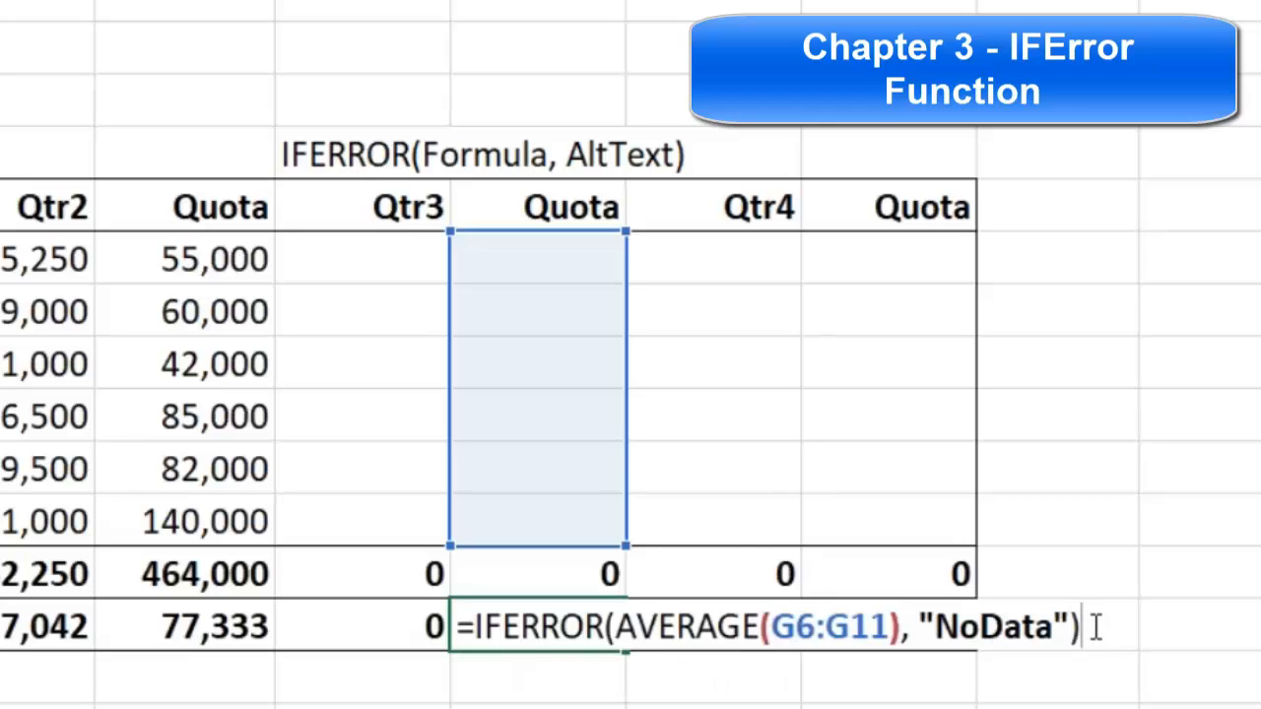
{"action": "key", "text": "Return"}
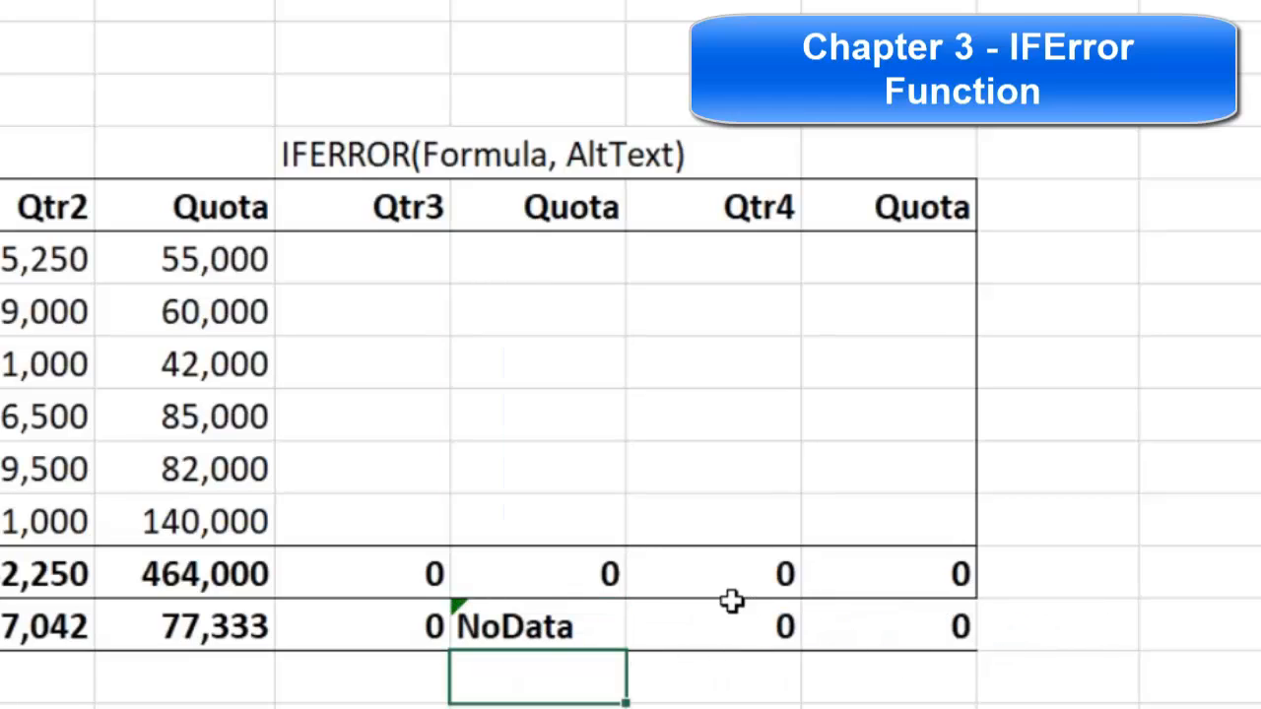
Step: Replace the 0 fallback in the Qtr4 average formula in H13 with an empty string ""
{"action": "double_click", "coordinate": [739, 625]}
{"action": "left_click", "coordinate": [1109, 626]}
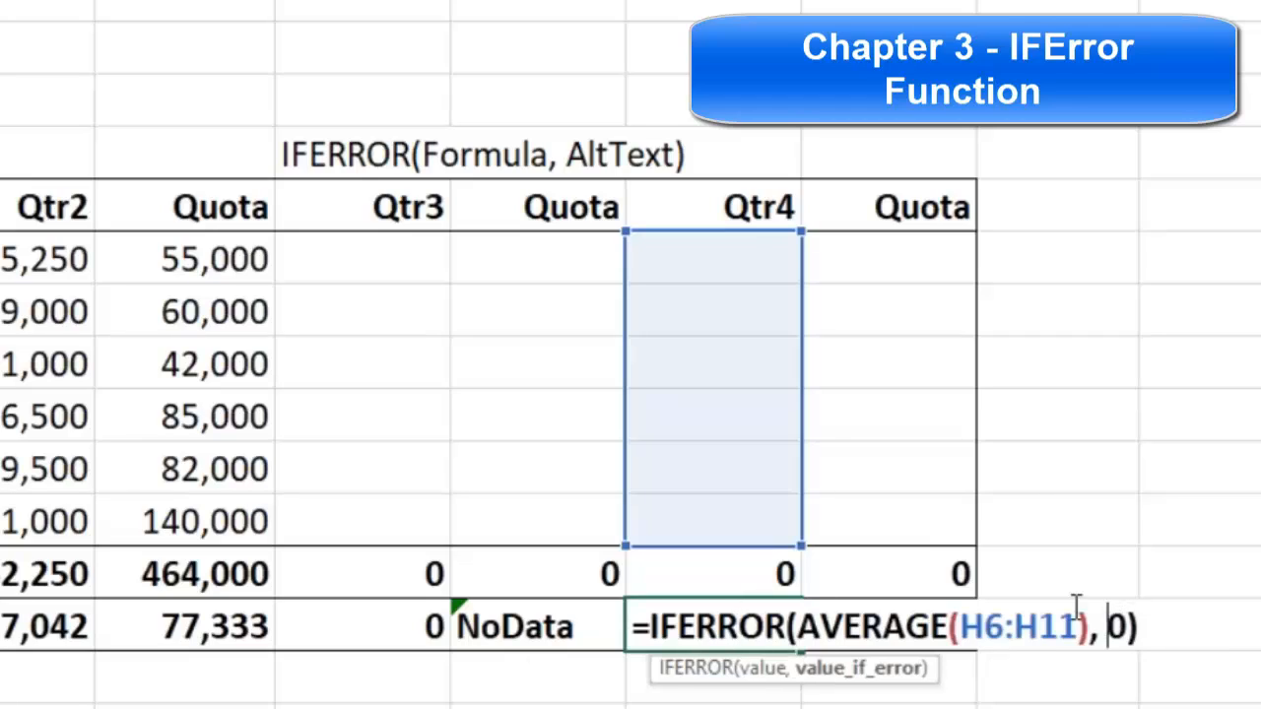
{"action": "type", "text": "\"\""}
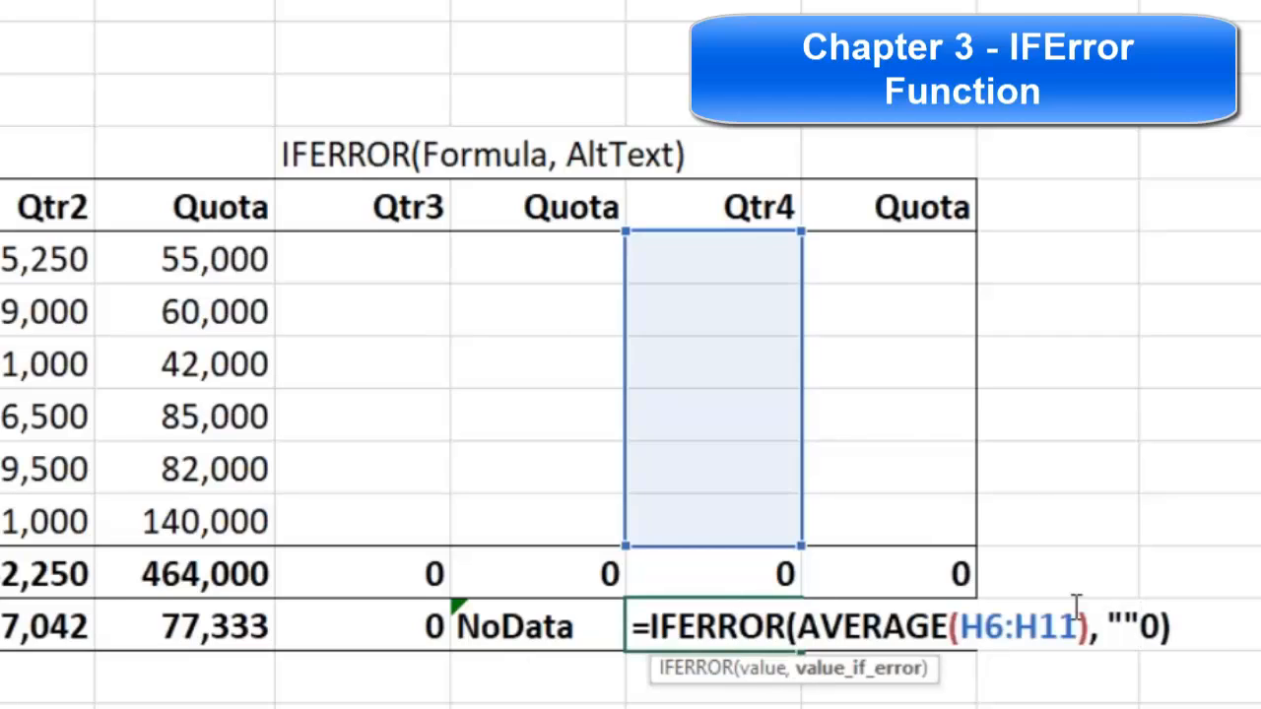
{"action": "key", "text": "Delete"}
{"action": "left_click", "coordinate": [1124, 622]}
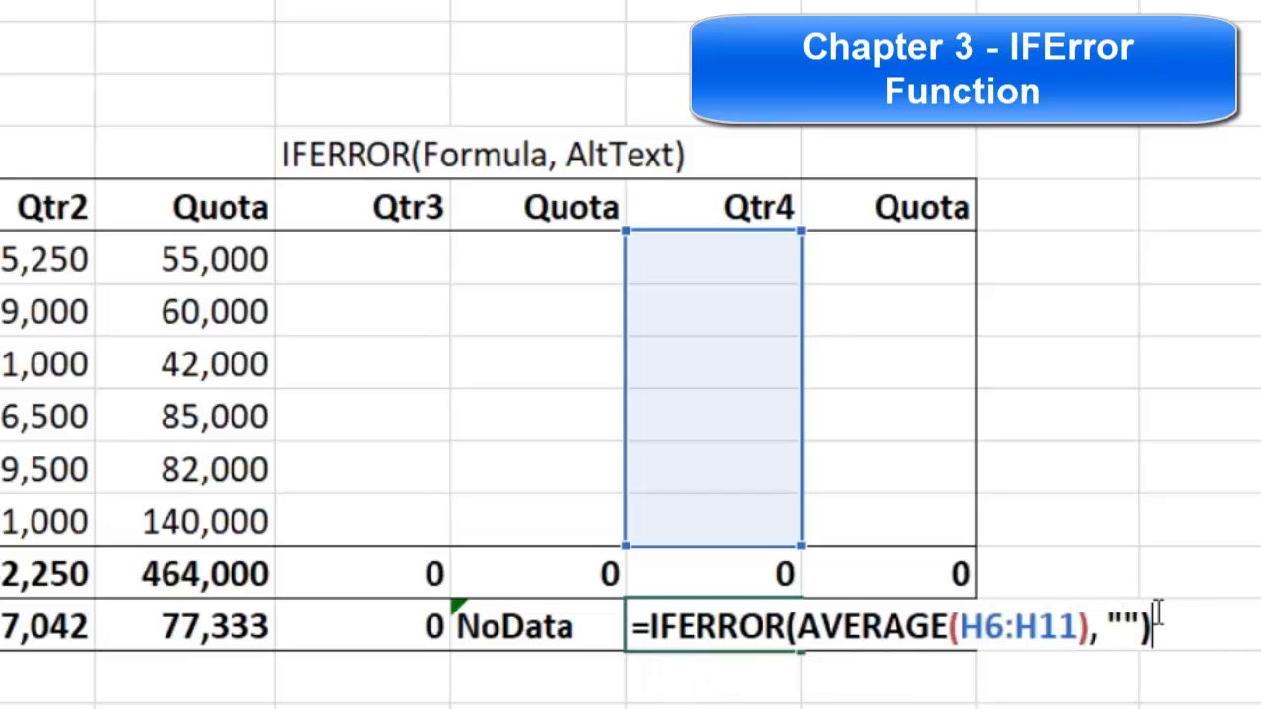
{"action": "key", "text": "ctrl+Return"}
{"action": "key", "text": "Return"}
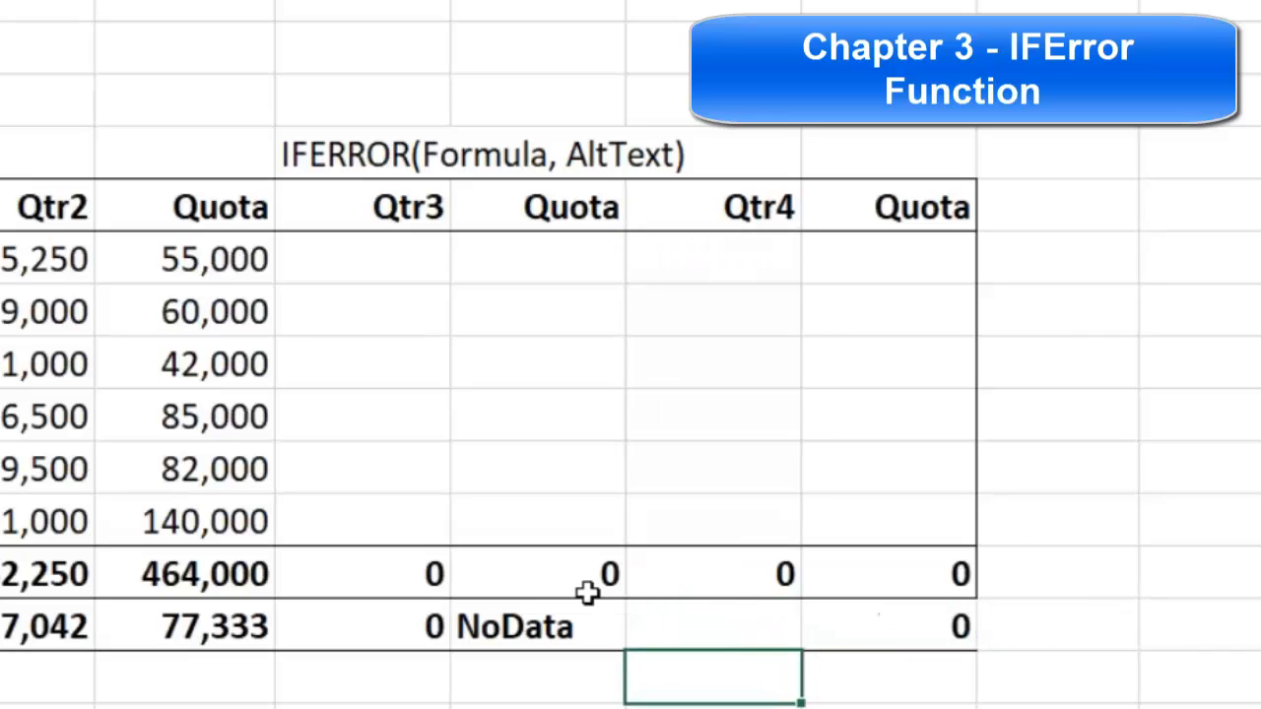
Step: Enter the test values 4, 5 and 5 in the Qtr3 Quota cells G6:G8
{"action": "left_click", "coordinate": [563, 270]}
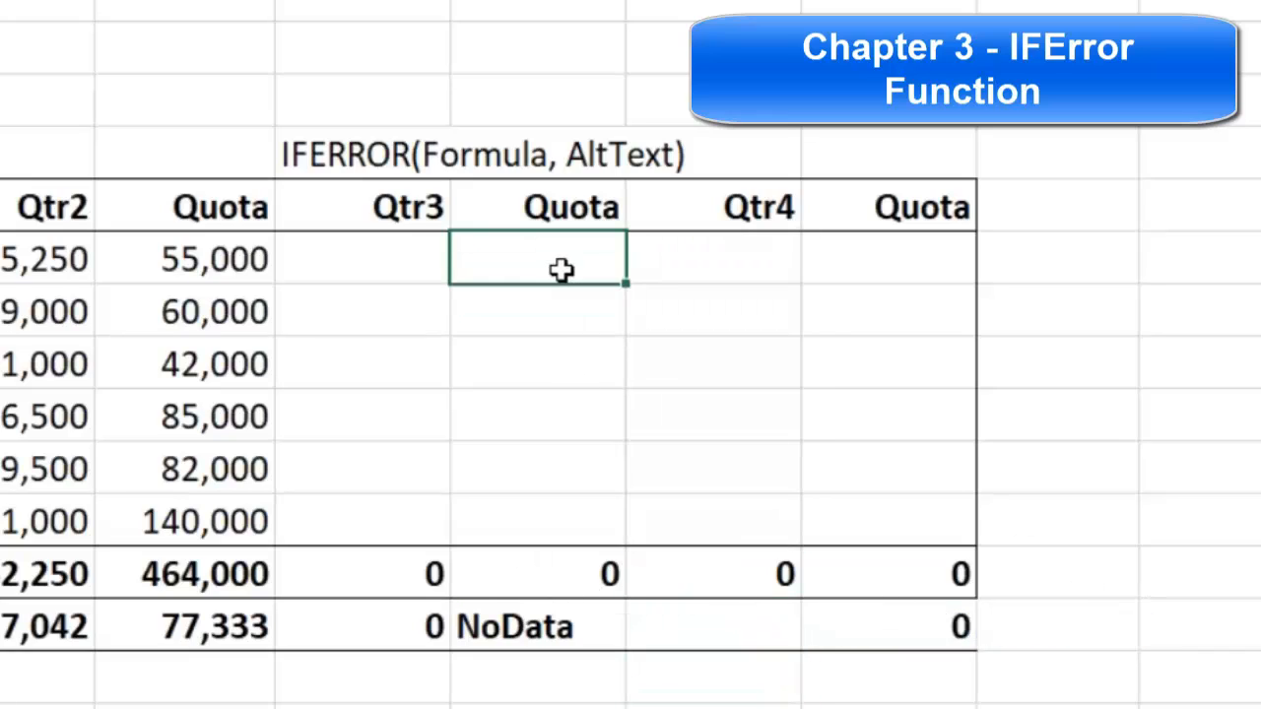
{"action": "type", "text": "4"}
{"action": "key", "text": "Return"}
{"action": "type", "text": "5"}
{"action": "key", "text": "Return"}
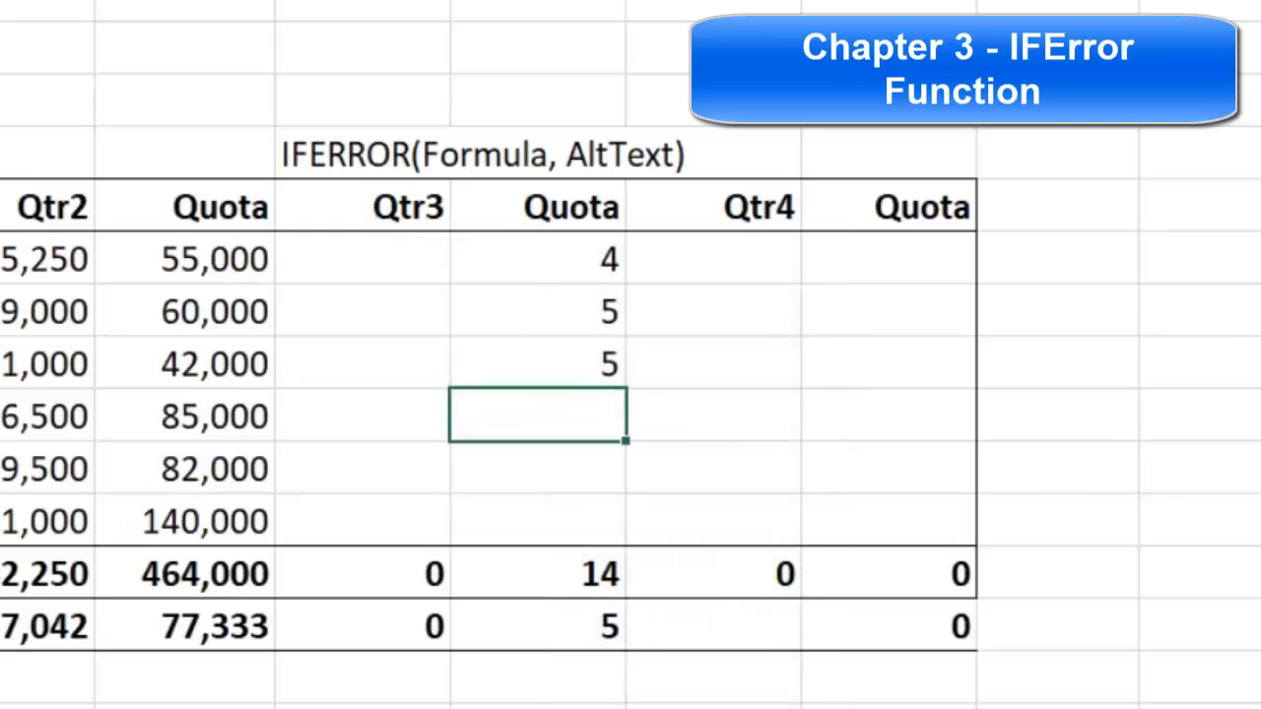
Step: Clear the three test values from the Qtr3 Quota cells G6:G8
{"action": "key", "text": "Up"}
{"action": "key", "text": "Up"}
{"action": "key", "text": "Up"}
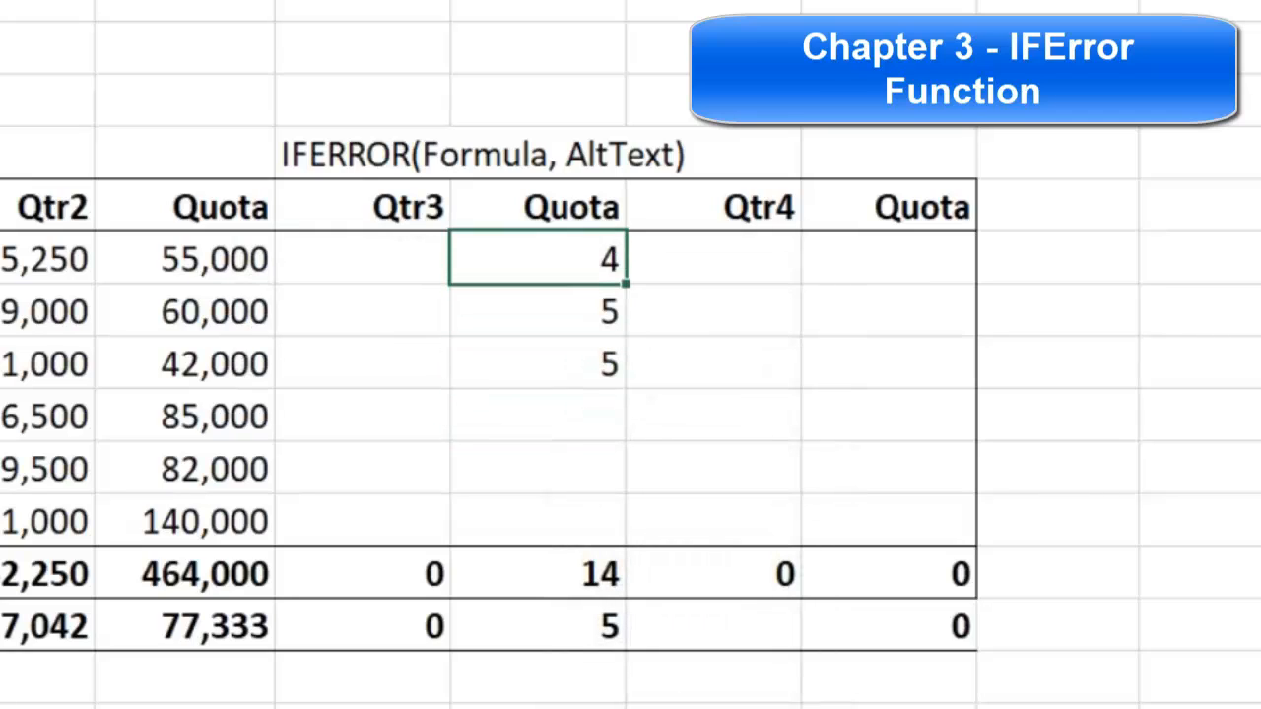
{"action": "key", "text": "BackSpace"}
{"action": "key", "text": "Return"}
{"action": "key", "text": "BackSpace"}
{"action": "key", "text": "Return"}
{"action": "key", "text": "BackSpace"}
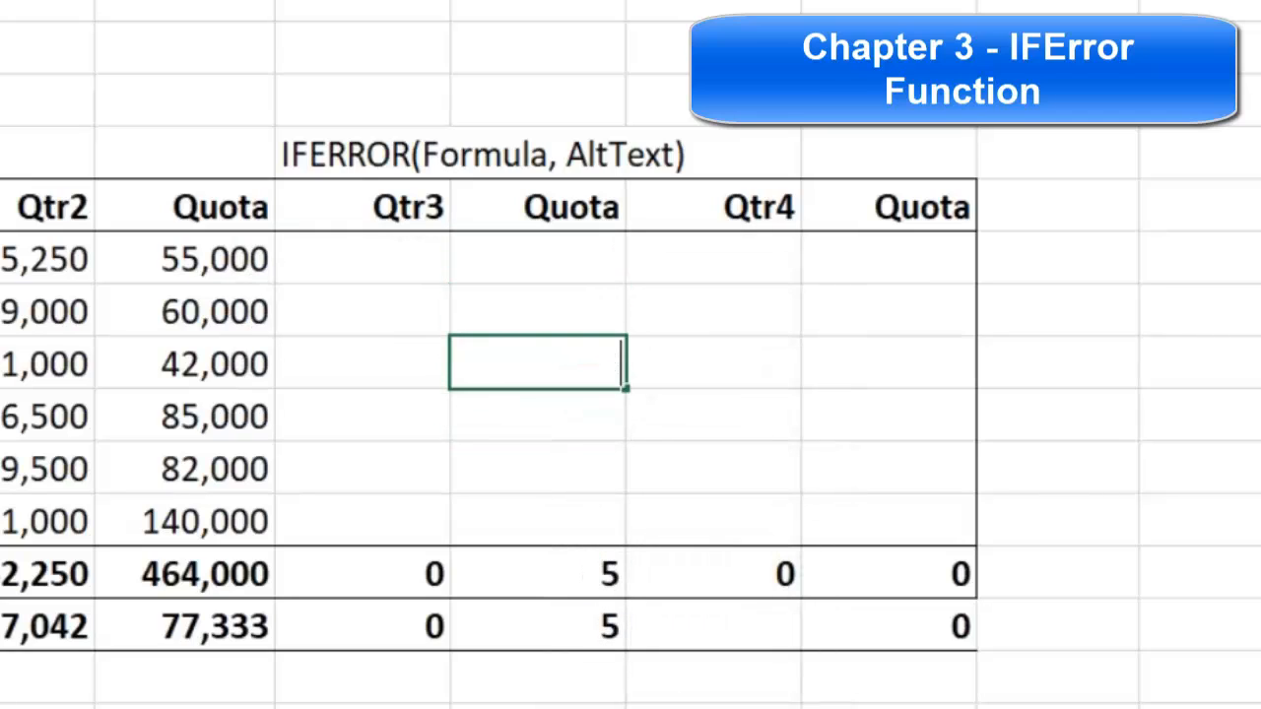
{"action": "key", "text": "Return"}
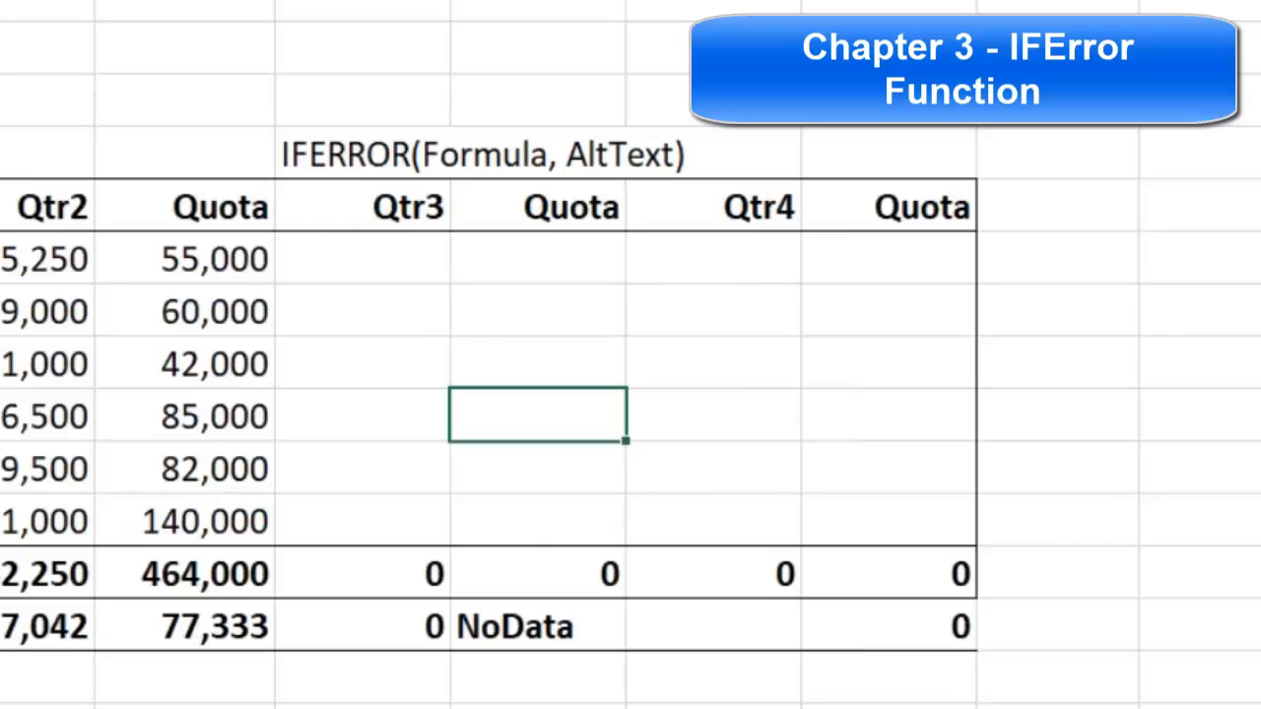
Step: Review the average cells F13, G13 and H13 with their different IFERROR fallbacks, opening the formula in H13
{"action": "left_click", "coordinate": [560, 620]}
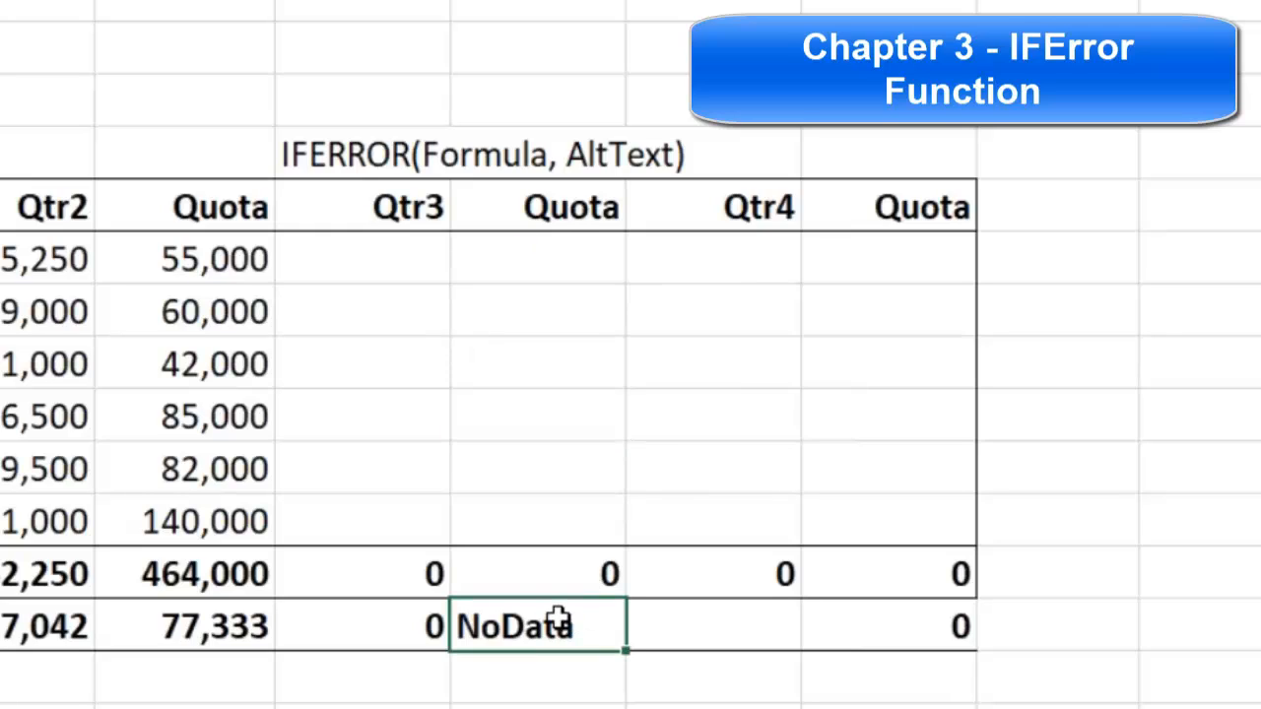
{"action": "left_click", "coordinate": [392, 636]}
{"action": "left_click", "coordinate": [509, 628]}
{"action": "left_click", "coordinate": [651, 628]}
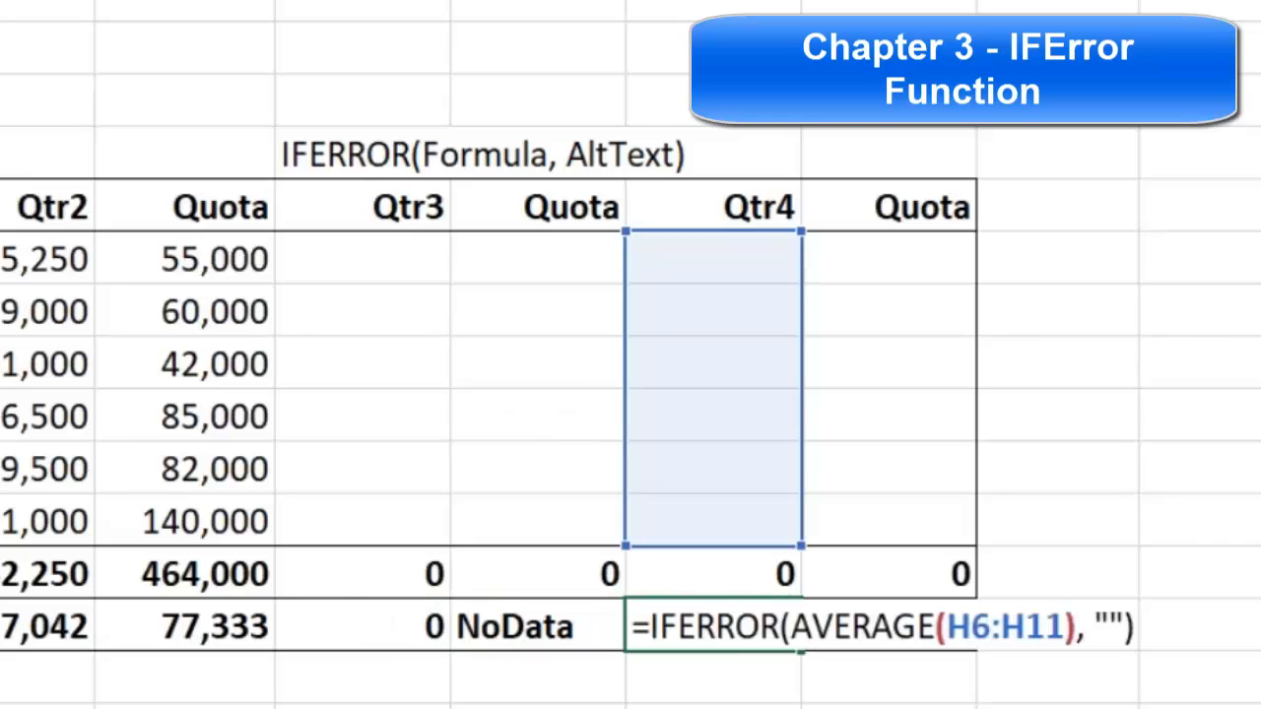
{"action": "double_click", "coordinate": [722, 627]}
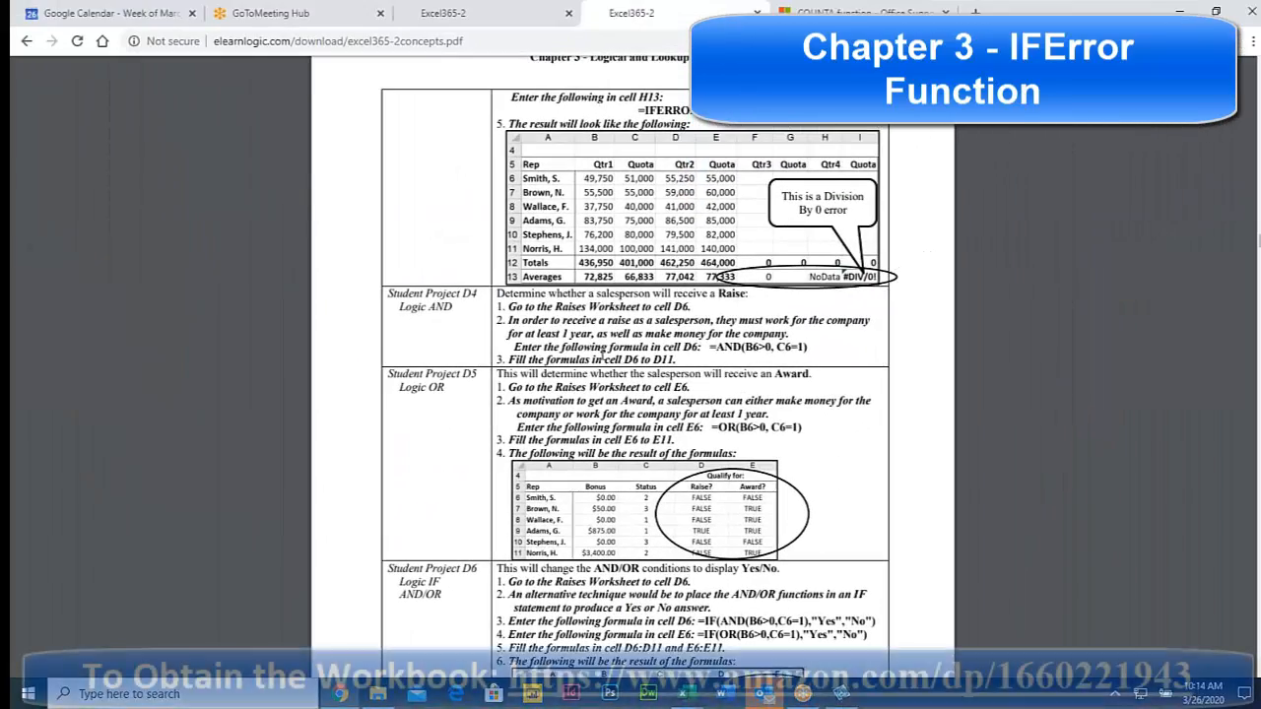
Step: In the browser's excel365-2concepts.pdf, find and examine section 3.3 IFError Function and Practice Exercise 70
{"action": "scroll", "coordinate": [602, 354], "scroll_direction": "up", "scroll_amount": 15}
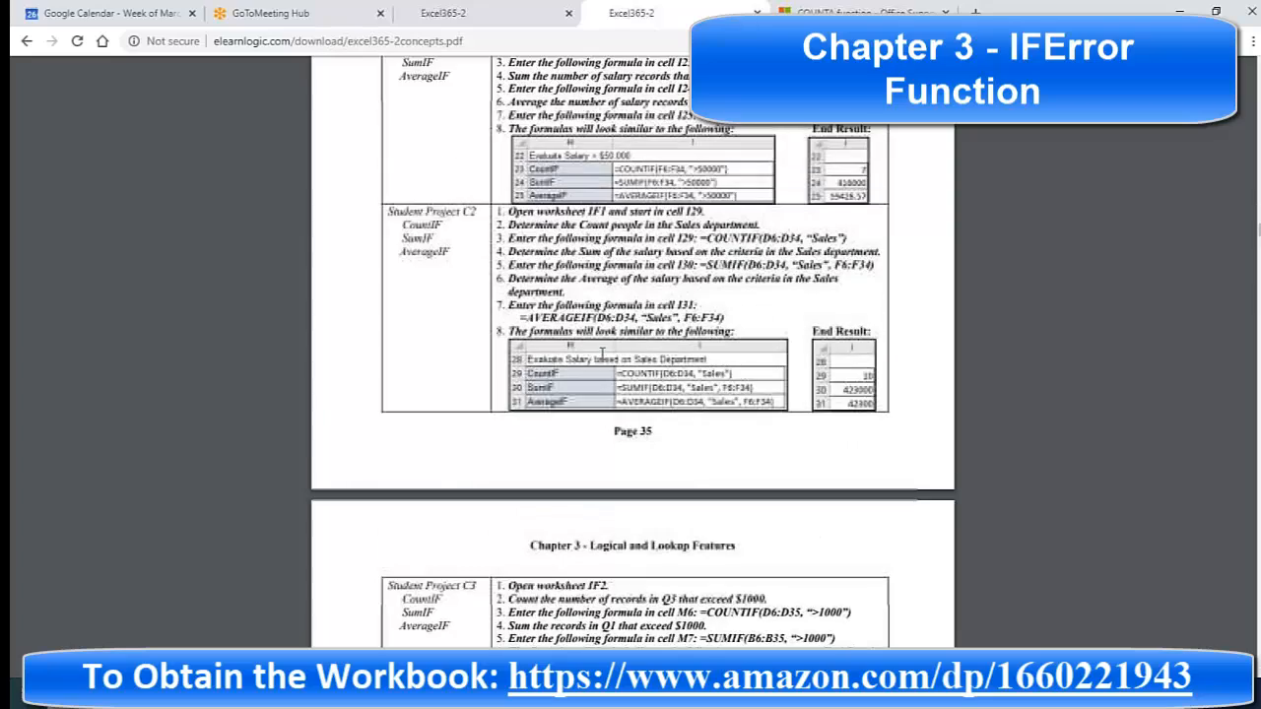
{"action": "scroll", "coordinate": [602, 352], "scroll_direction": "up", "scroll_amount": 10}
{"action": "scroll", "coordinate": [602, 352], "scroll_direction": "up", "scroll_amount": 10}
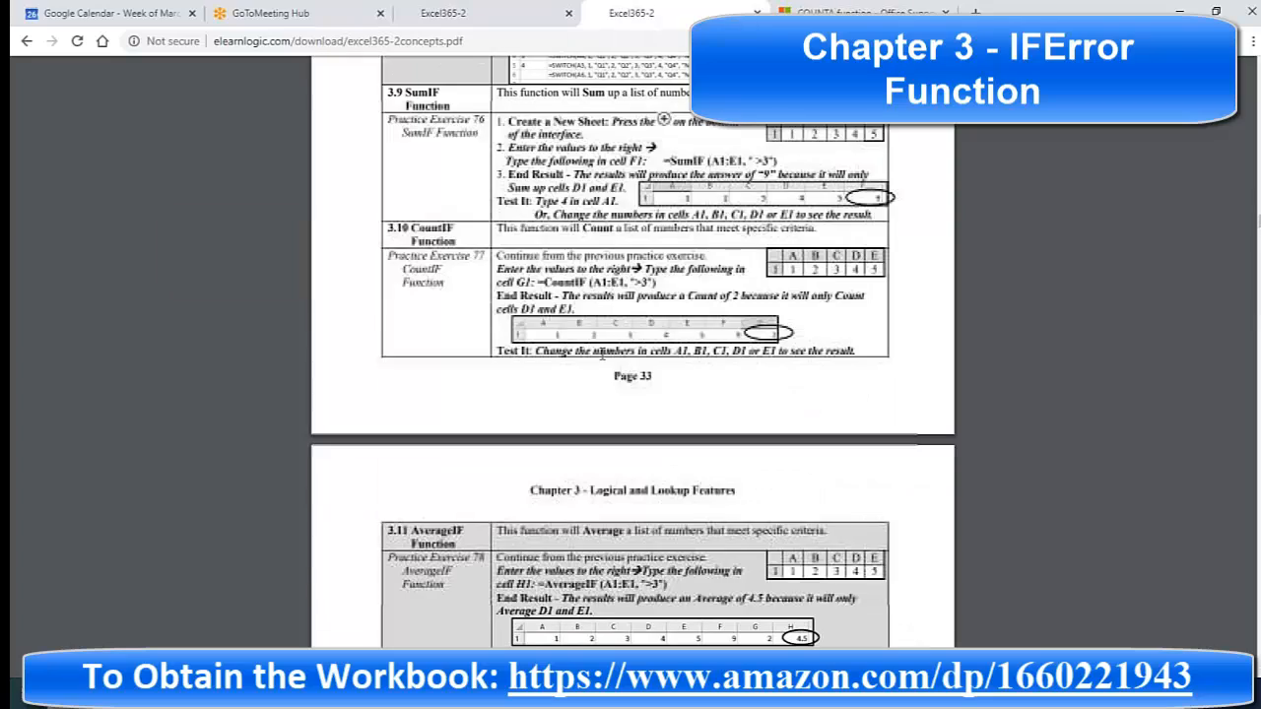
{"action": "scroll", "coordinate": [602, 354], "scroll_direction": "up", "scroll_amount": 12}
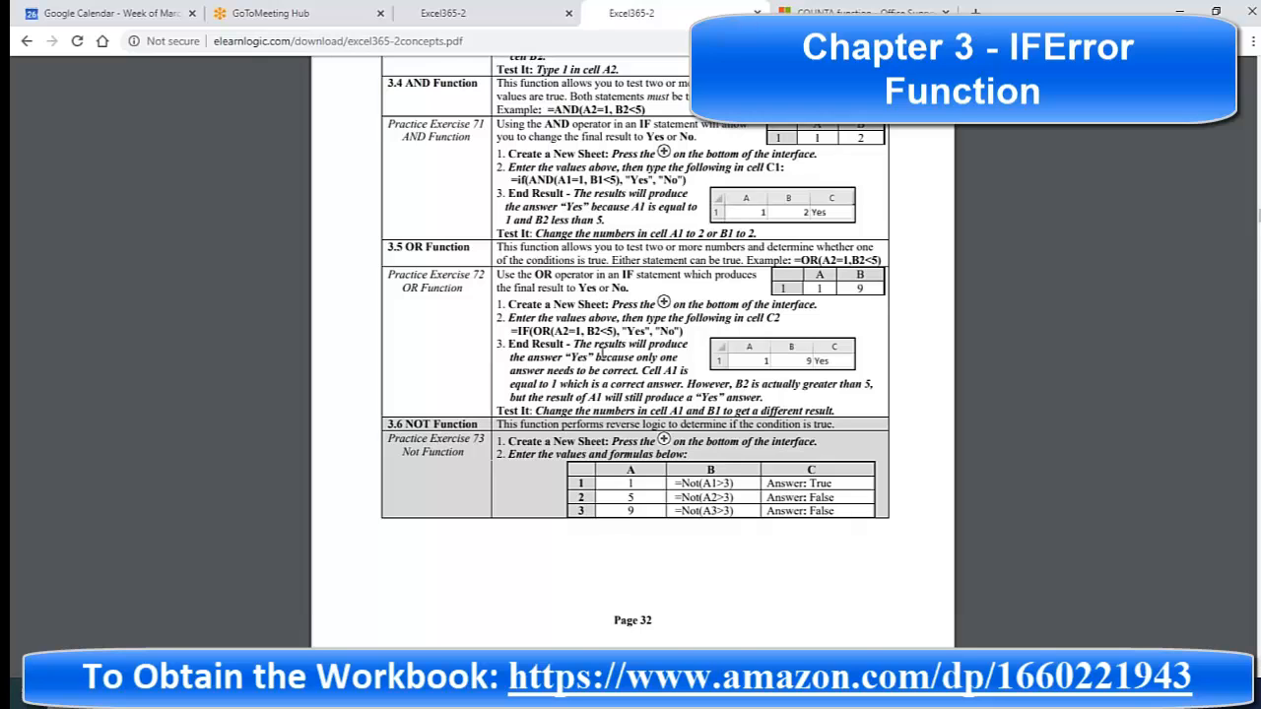
{"action": "scroll", "coordinate": [602, 351], "scroll_direction": "up", "scroll_amount": 5}
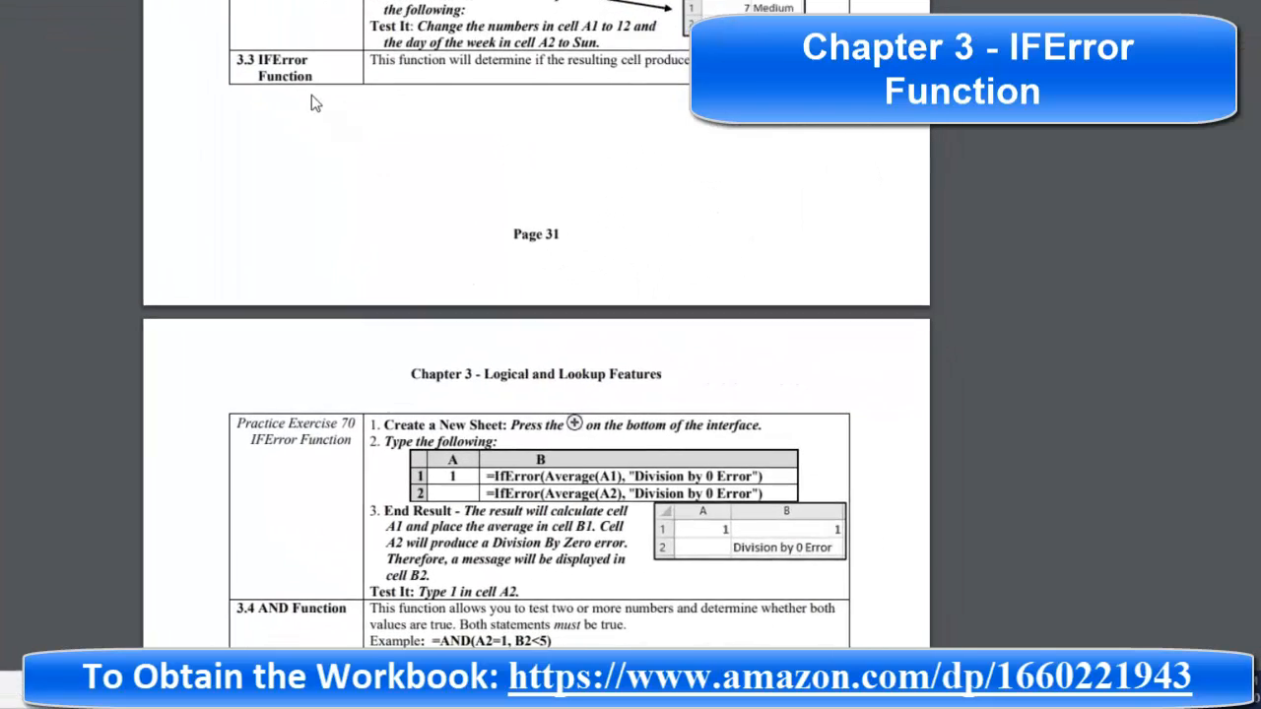
{"action": "left_click_drag", "start_coordinate": [257, 59], "coordinate": [497, 581]}
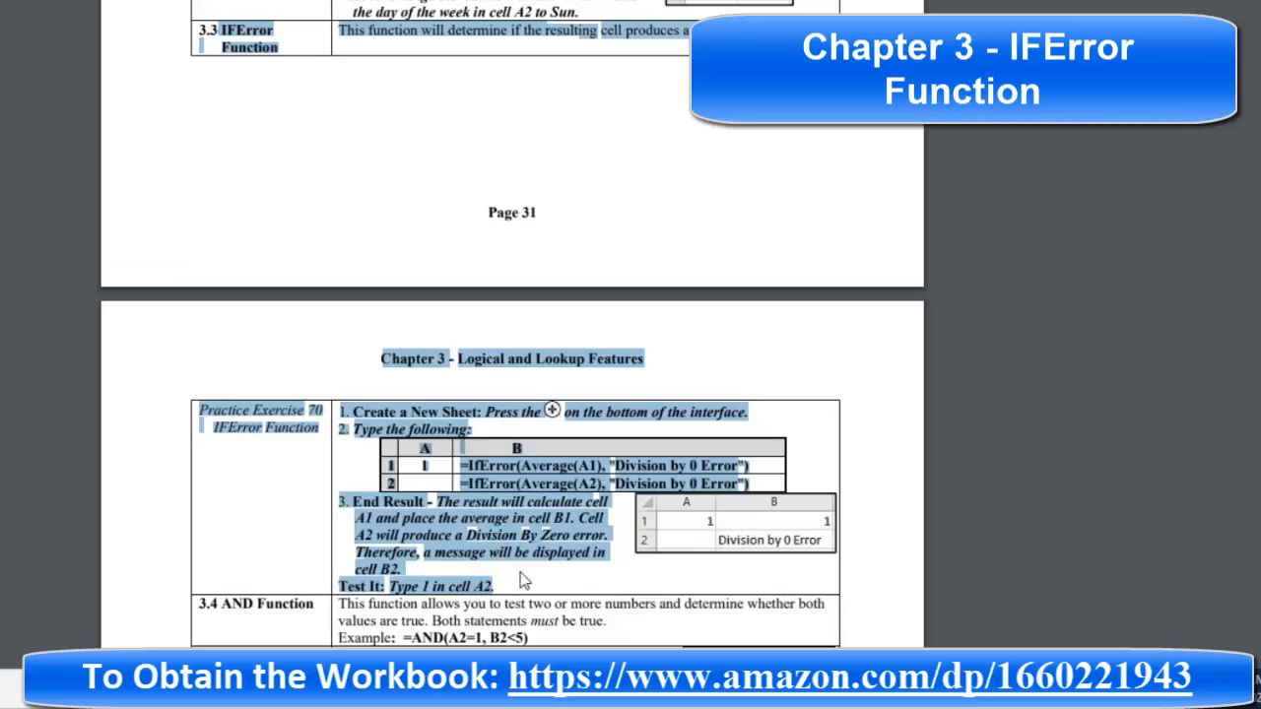
{"action": "left_click", "coordinate": [397, 29]}
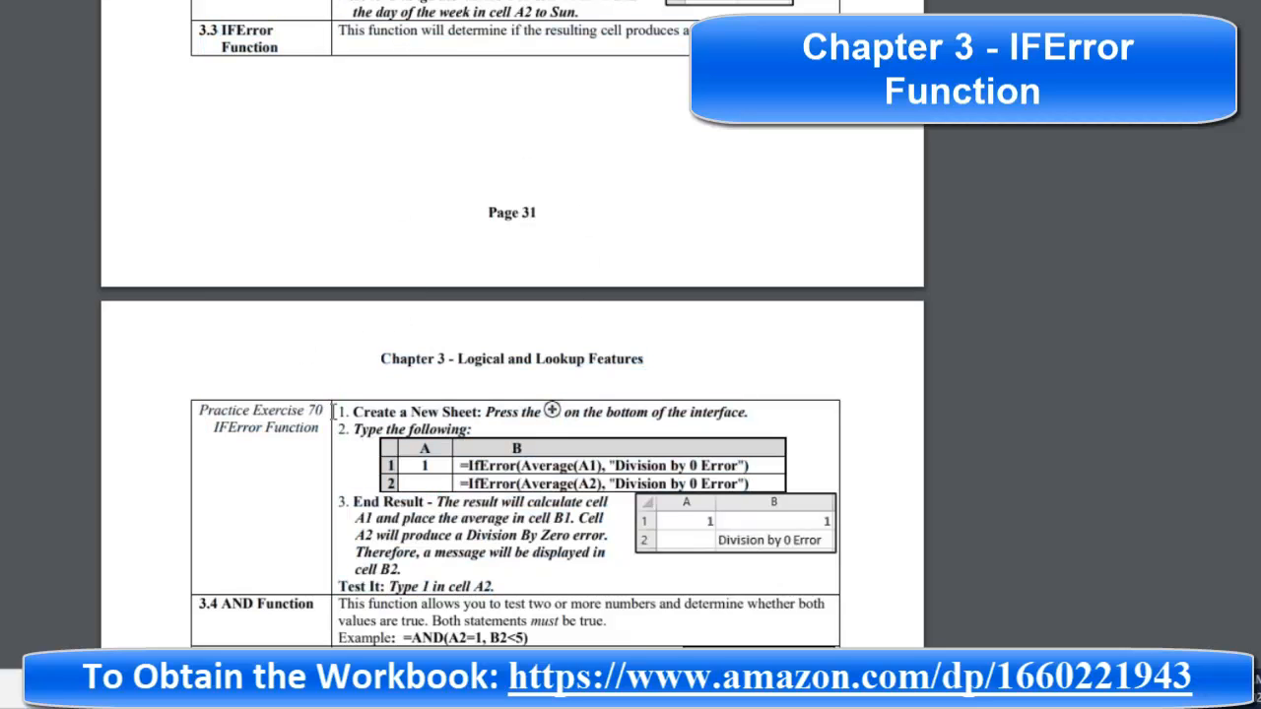
{"action": "left_click_drag", "start_coordinate": [338, 411], "coordinate": [537, 585]}
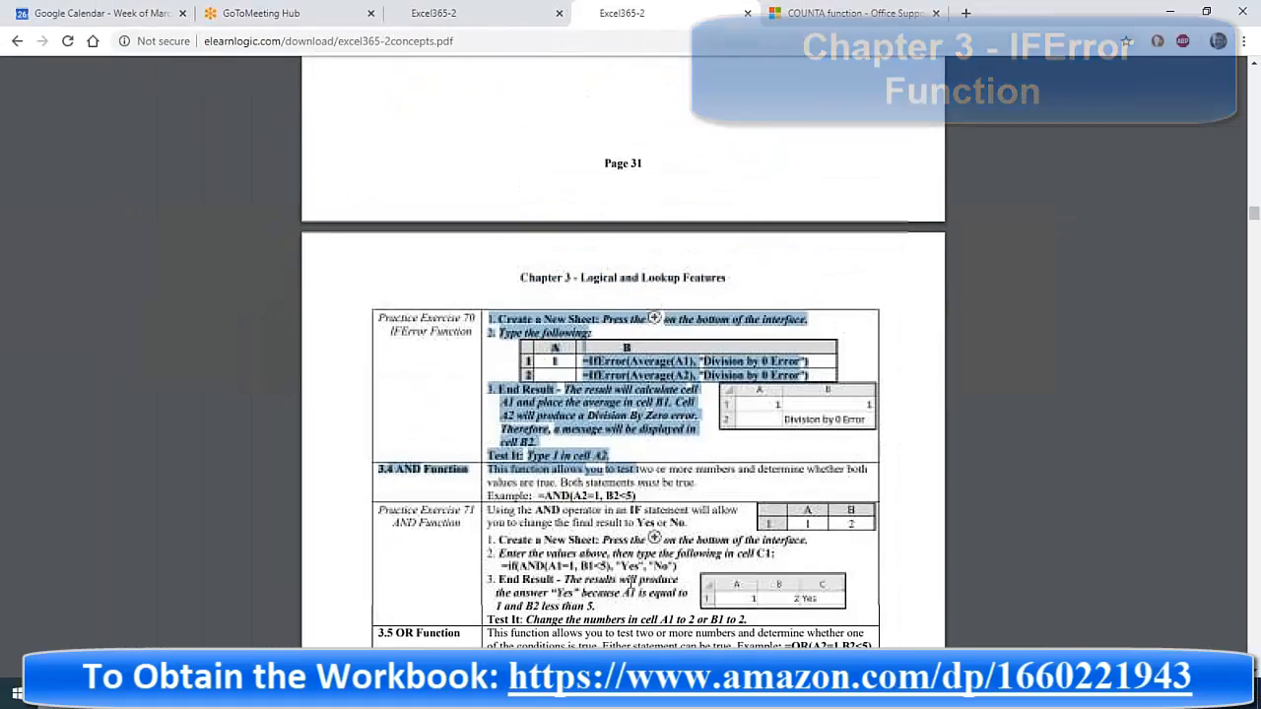
{"action": "left_click", "coordinate": [393, 468]}
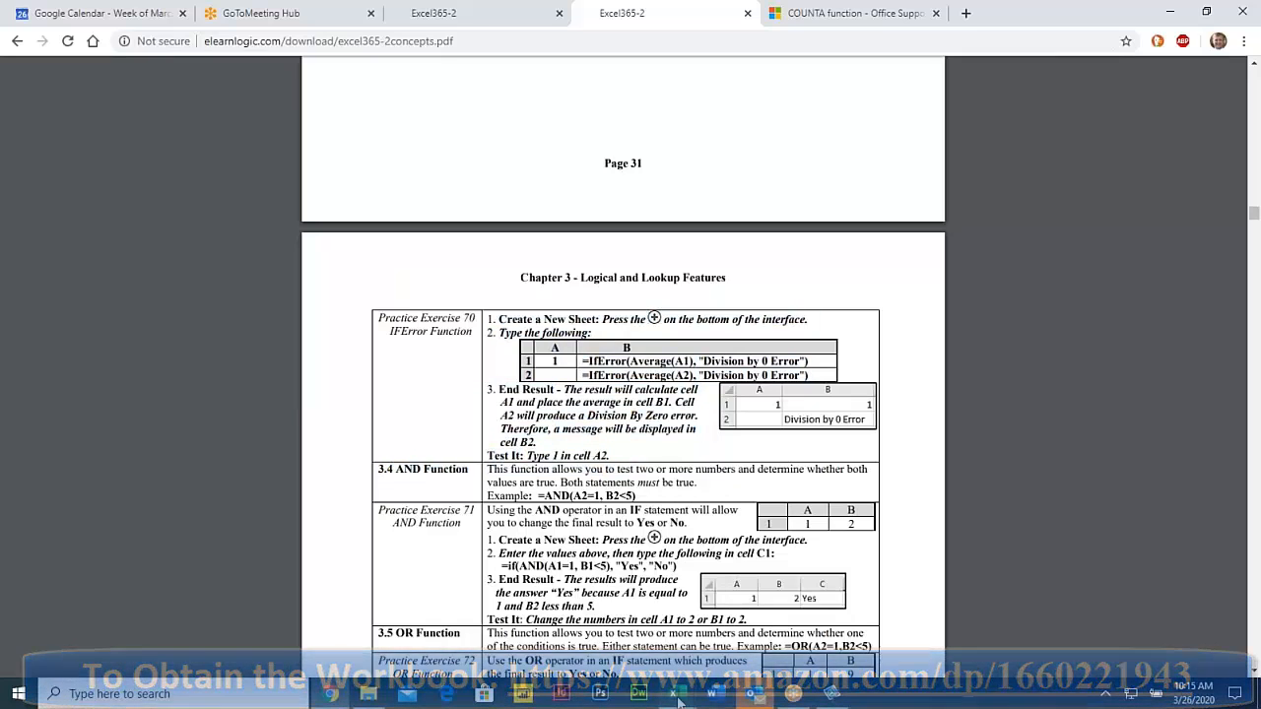
Step: Switch back to Logical IF.xlsx in Excel, close the H13 formula and show the Raises worksheet
{"action": "left_click", "coordinate": [678, 695]}
{"action": "left_click", "coordinate": [971, 631]}
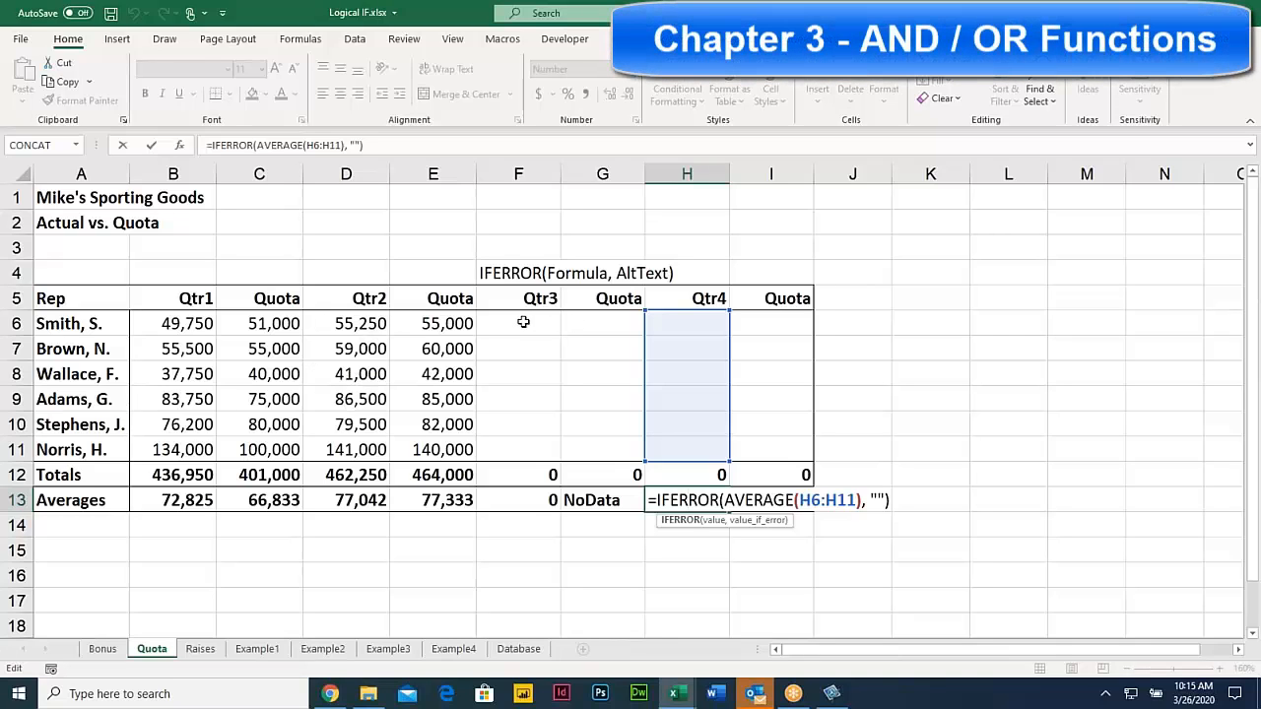
{"action": "key", "text": "Return"}
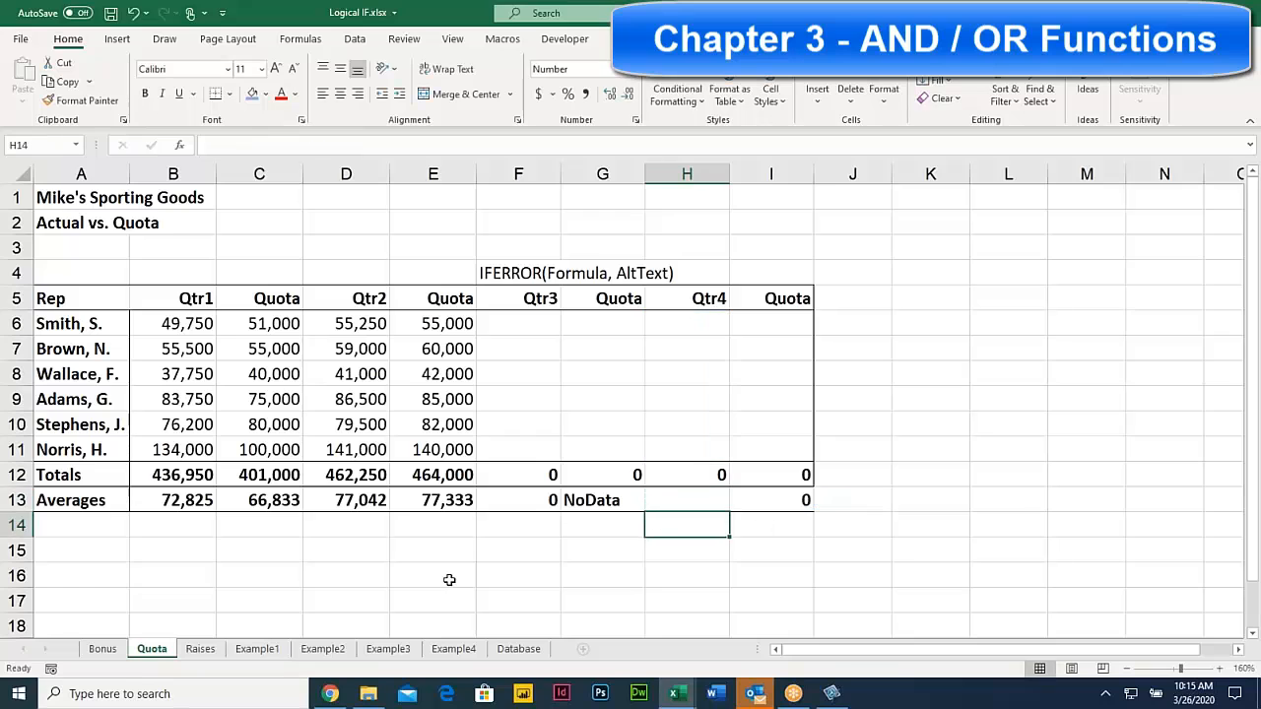
{"action": "left_click", "coordinate": [201, 649]}
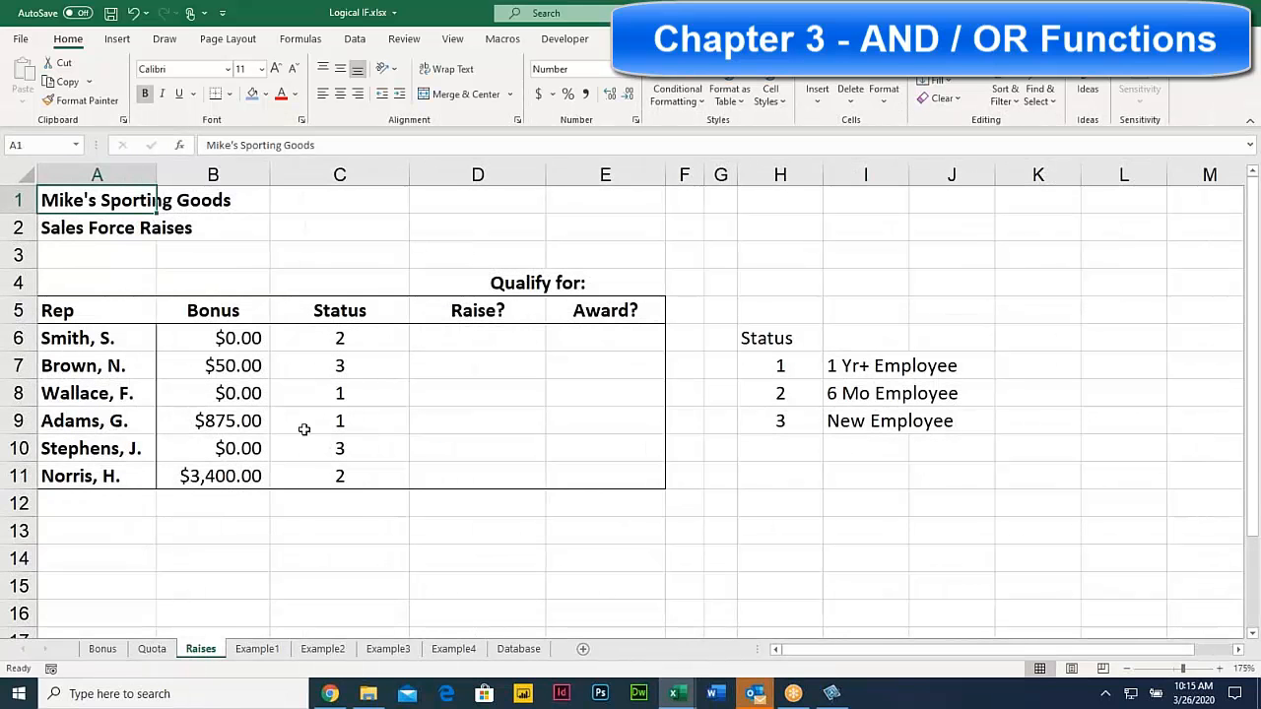
{"action": "left_click", "coordinate": [156, 652]}
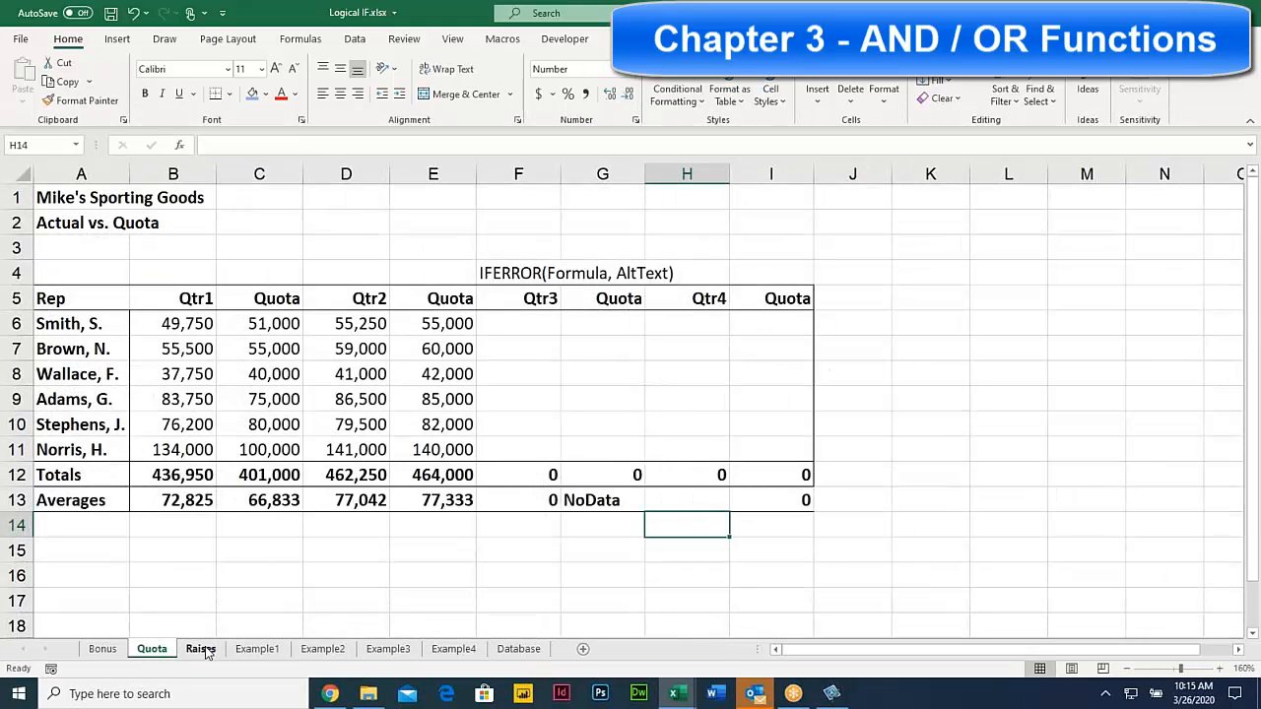
{"action": "left_click", "coordinate": [201, 649]}
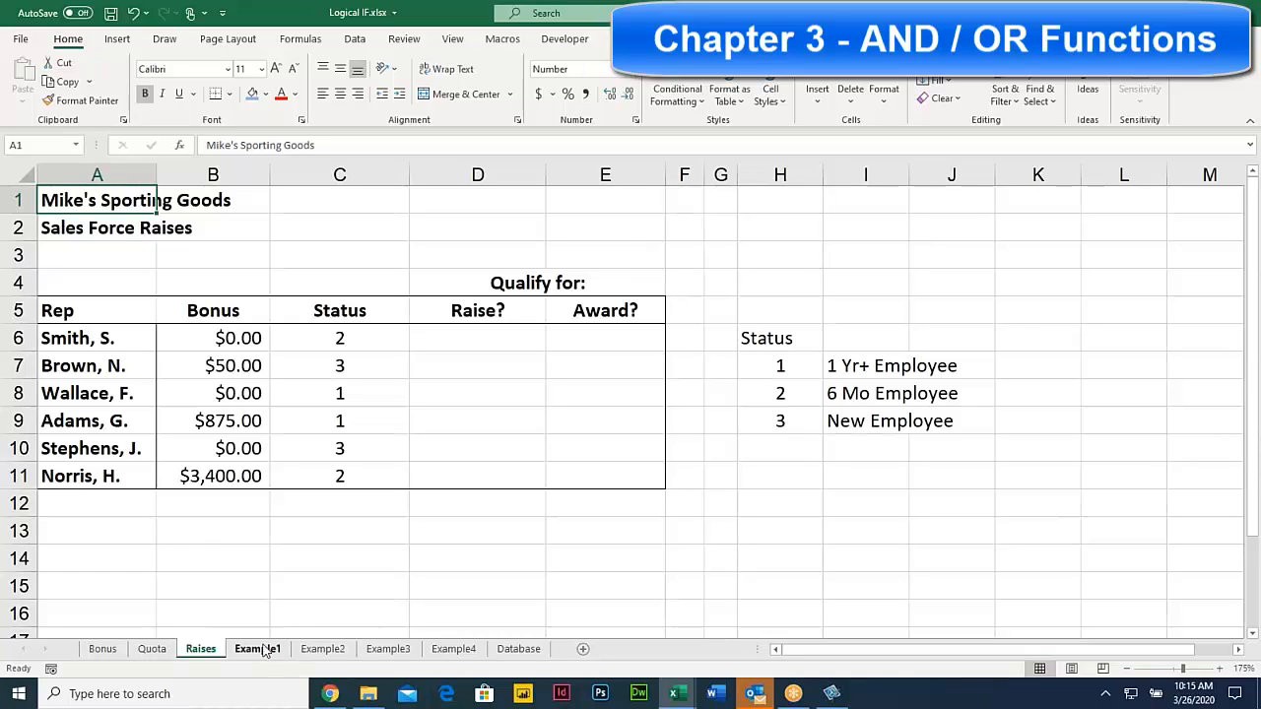
Step: Label the columns in row 3 with "AND" above the Raise? column and "OR" above the Award? column
{"action": "left_click", "coordinate": [463, 372]}
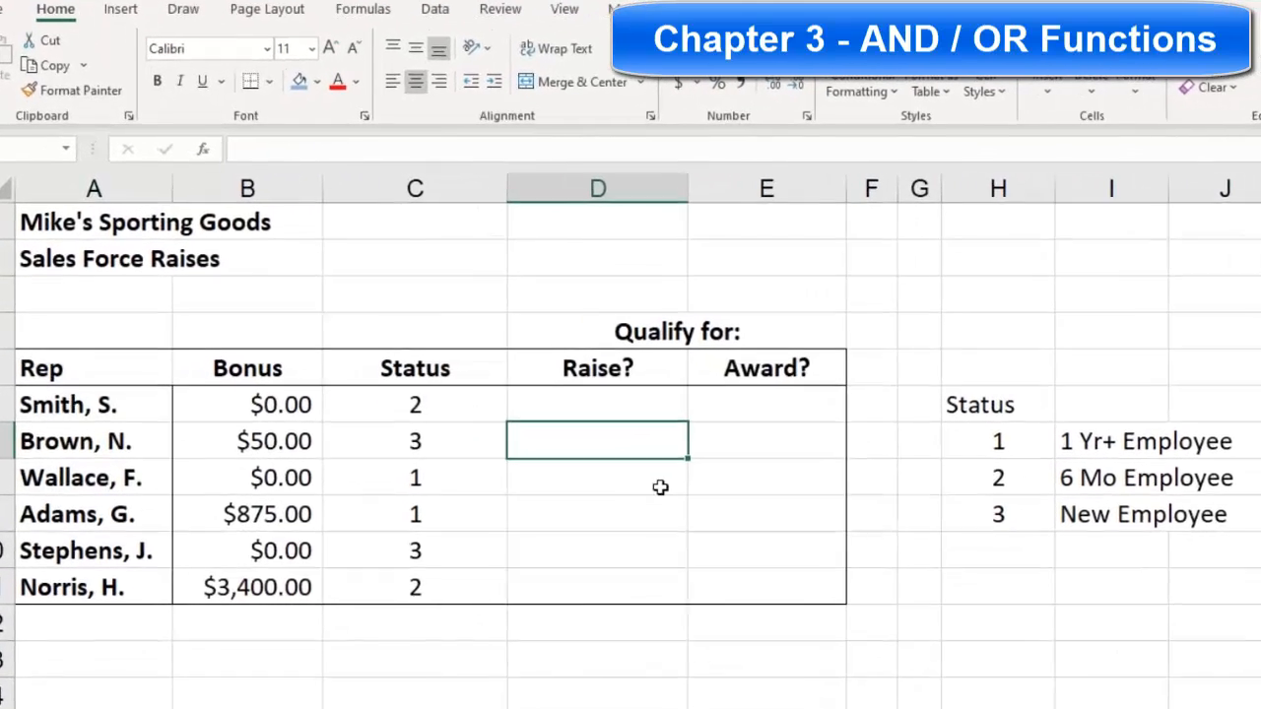
{"action": "left_click", "coordinate": [597, 369]}
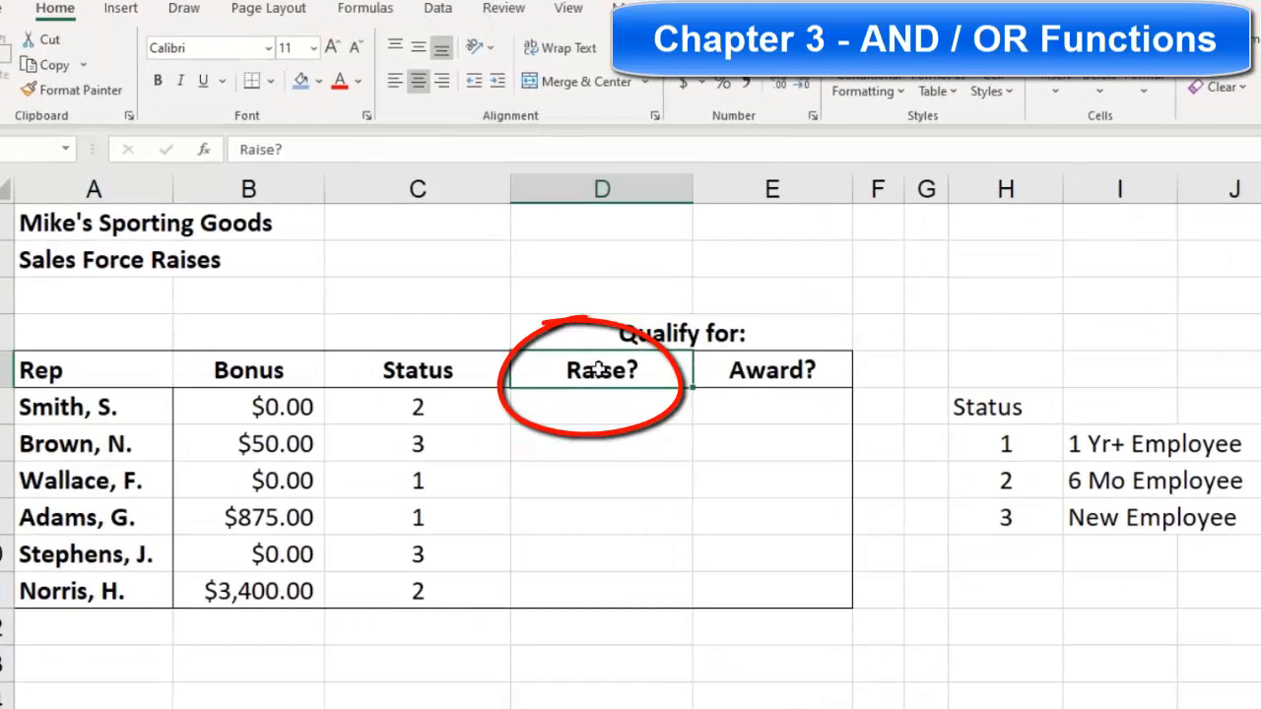
{"action": "left_click", "coordinate": [760, 366]}
{"action": "left_click", "coordinate": [605, 370]}
{"action": "left_click", "coordinate": [619, 291]}
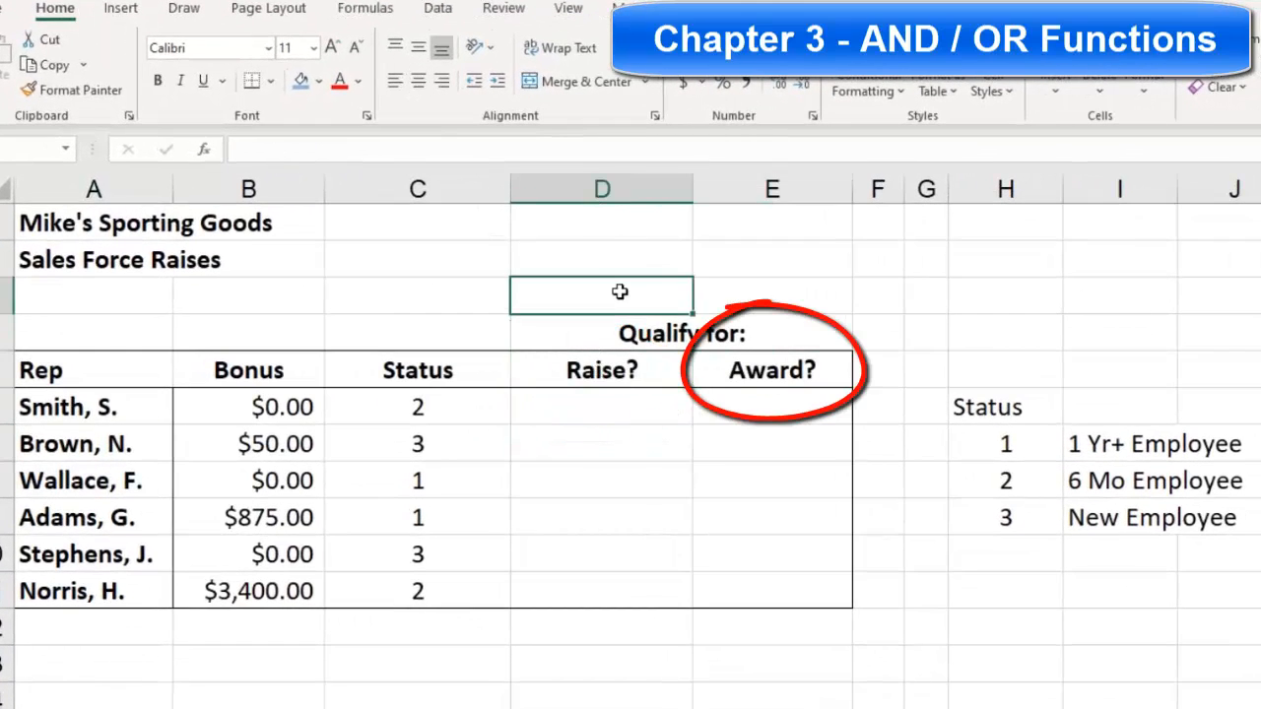
{"action": "type", "text": "A"}
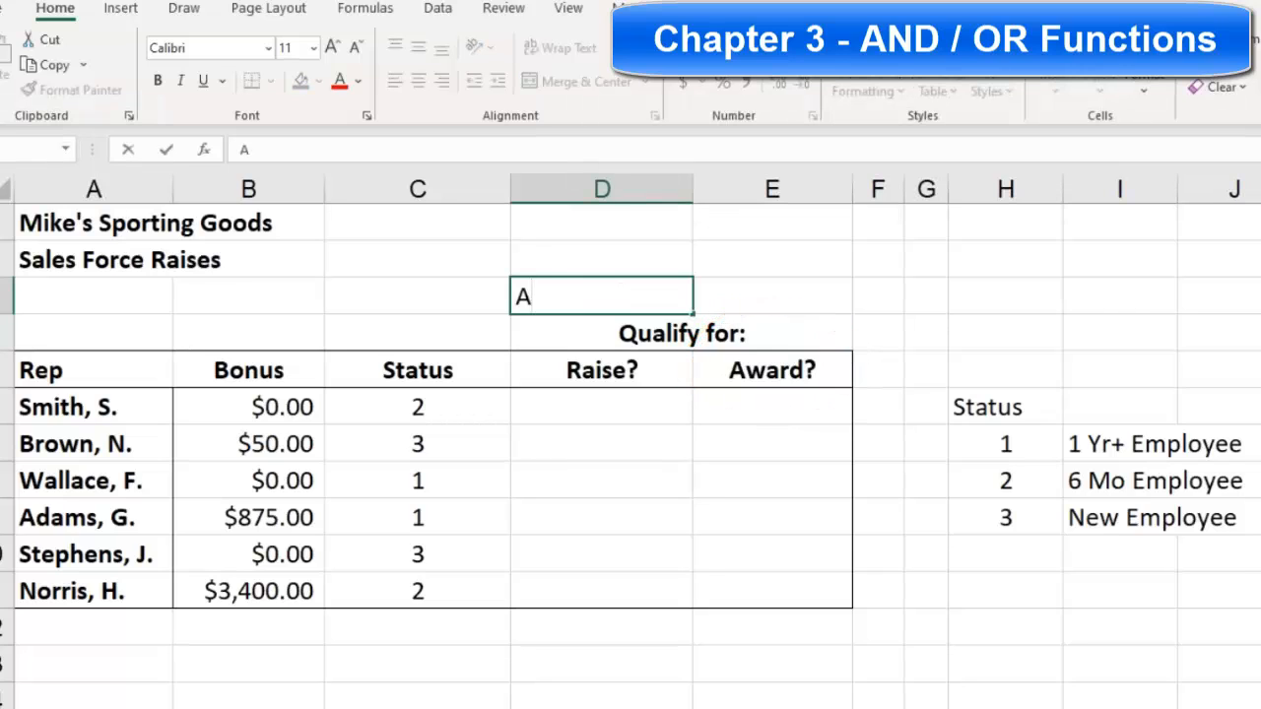
{"action": "type", "text": "ND"}
{"action": "key", "text": "Tab"}
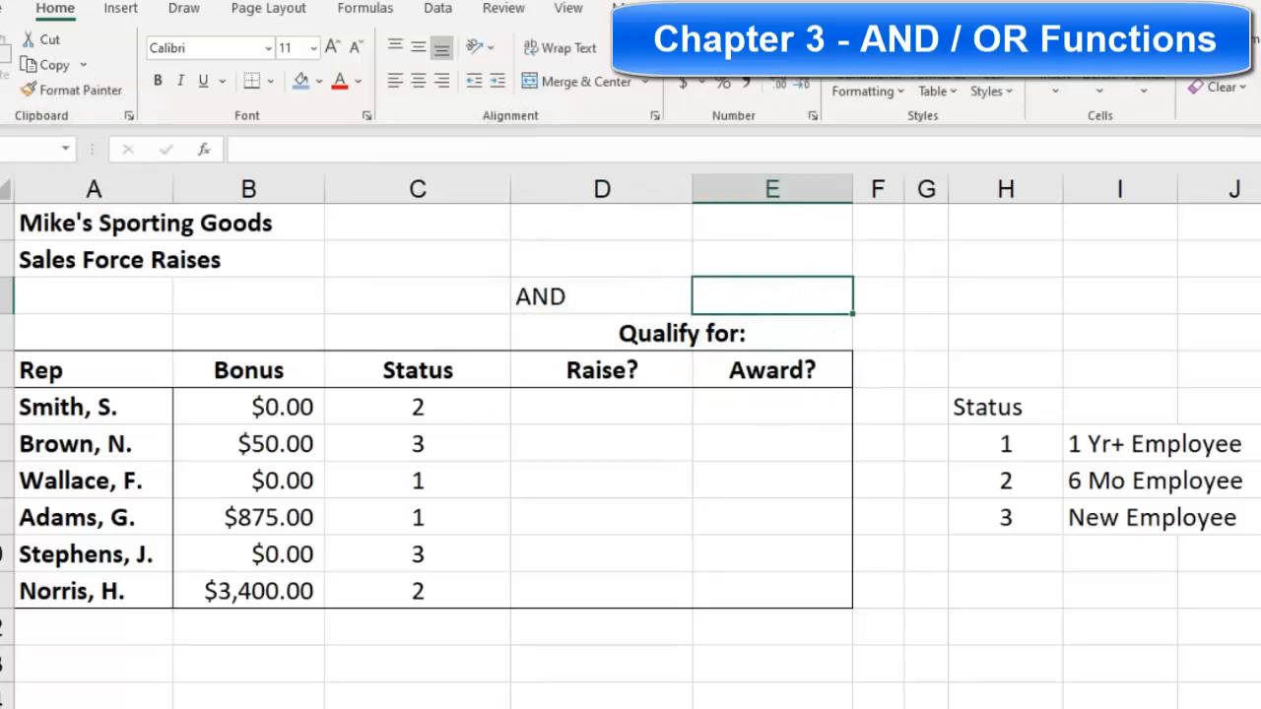
{"action": "type", "text": "OR"}
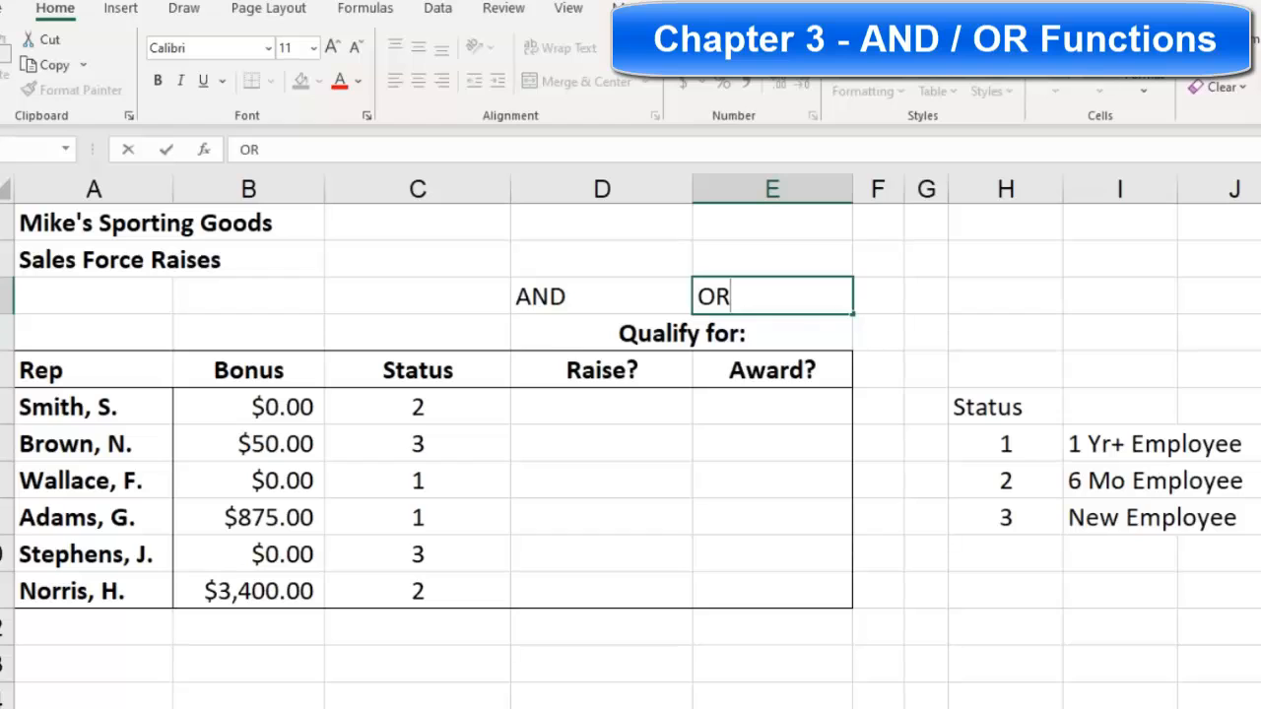
{"action": "left_click", "coordinate": [573, 379]}
Step: Examine the AND label, the Raise? heading and the Bonus and Status values in row 6 as raise conditions
{"action": "left_click", "coordinate": [583, 298]}
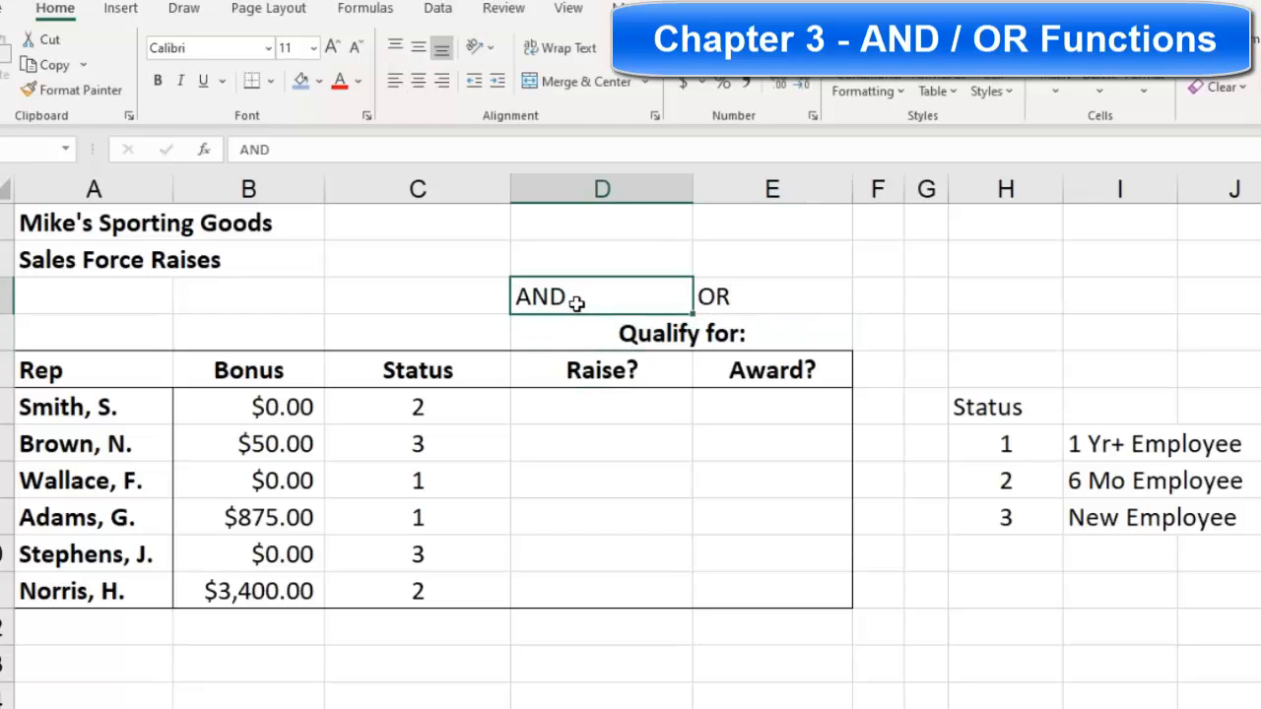
{"action": "left_click", "coordinate": [261, 406]}
{"action": "left_click", "coordinate": [614, 371]}
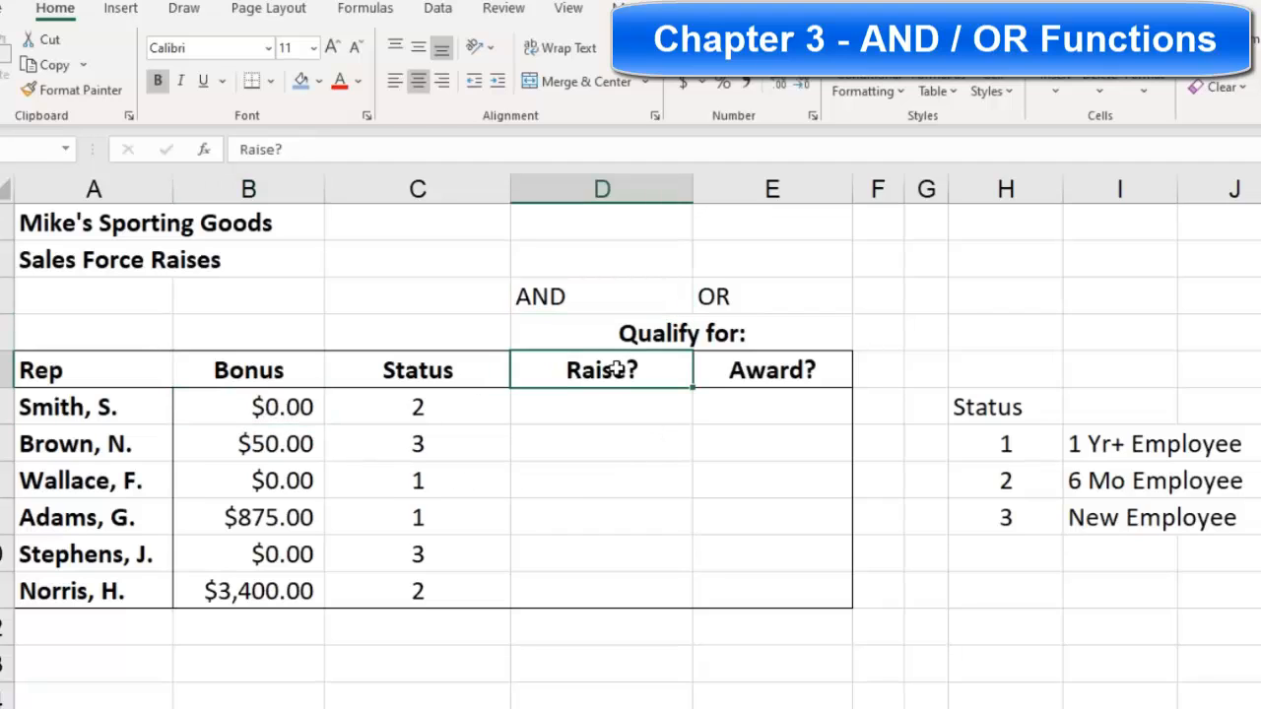
{"action": "left_click", "coordinate": [276, 407]}
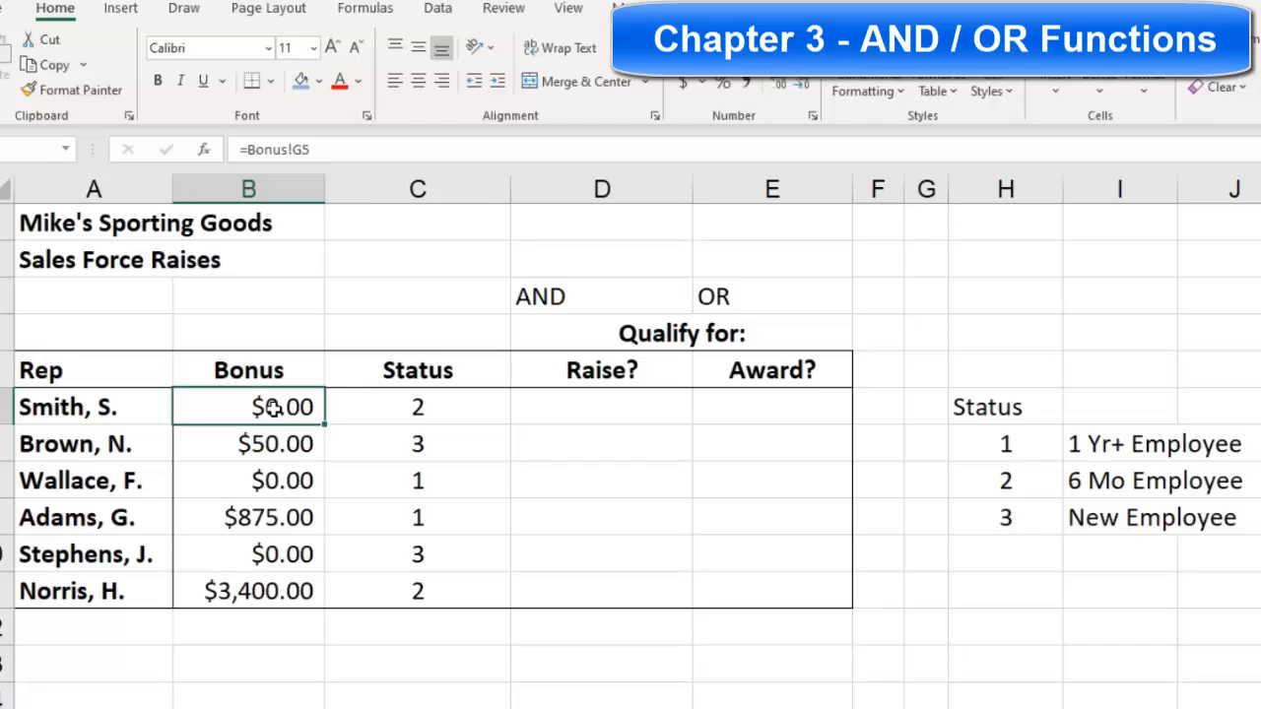
{"action": "left_click", "coordinate": [423, 404]}
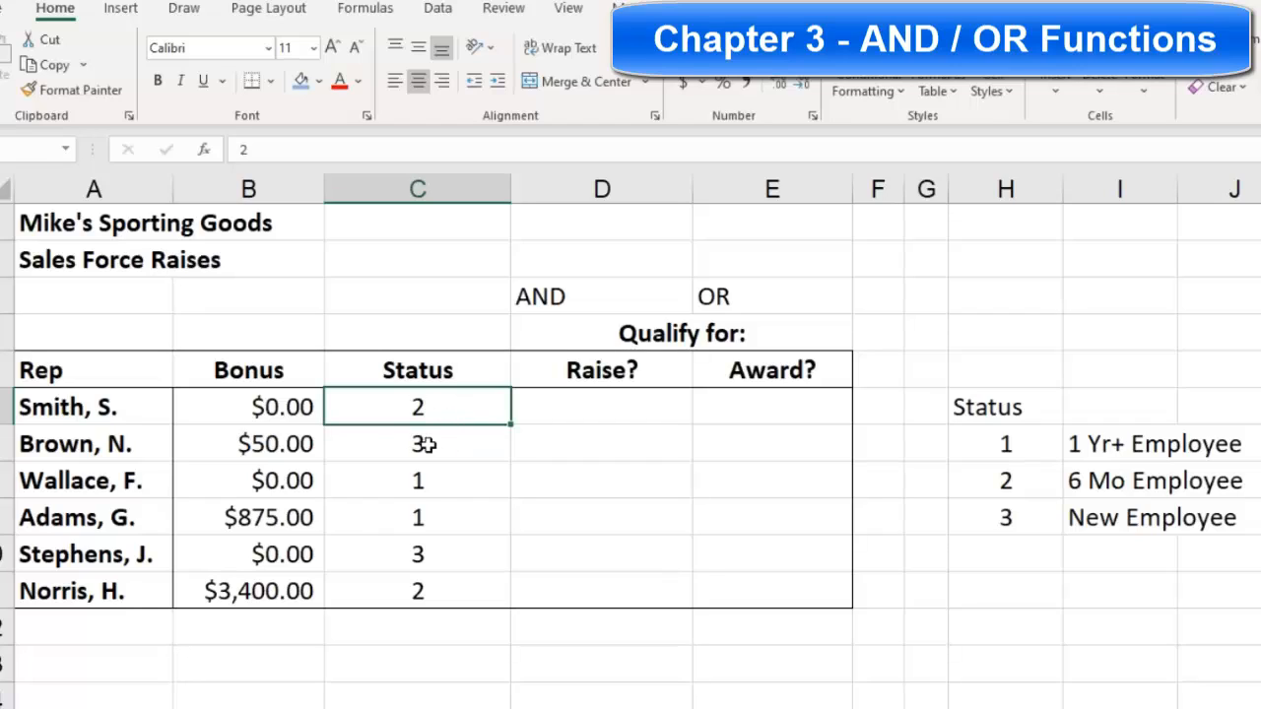
Step: Compare the Status and Bonus values in rows 6 to 9 to check which reps meet both raise conditions
{"action": "left_click", "coordinate": [421, 480]}
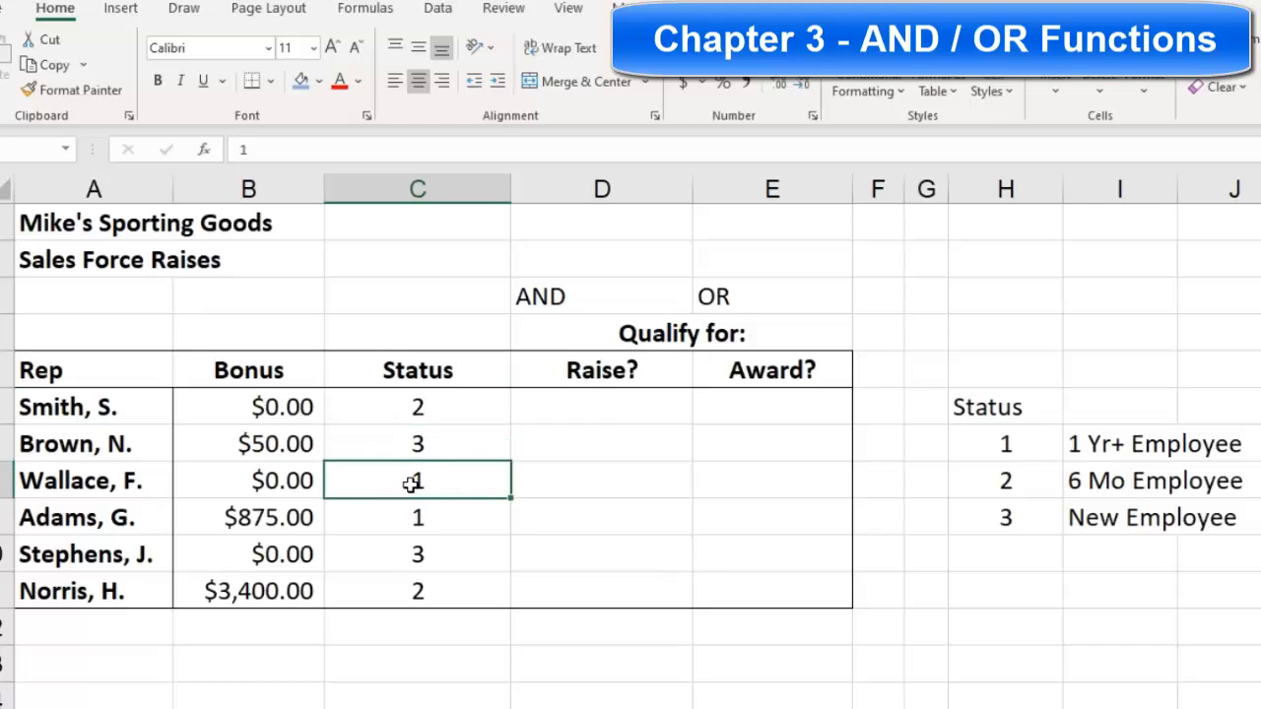
{"action": "left_click", "coordinate": [292, 482]}
{"action": "left_click", "coordinate": [416, 480]}
{"action": "left_click", "coordinate": [273, 480]}
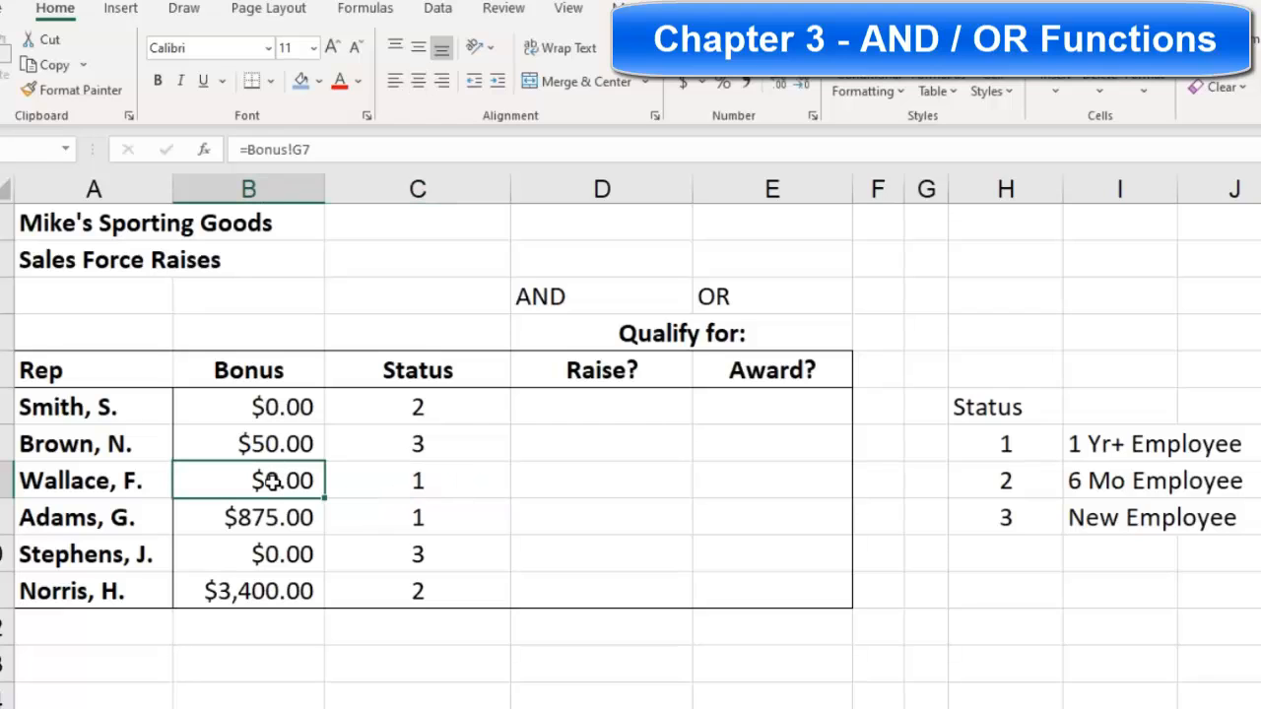
{"action": "left_click", "coordinate": [456, 483]}
{"action": "left_click", "coordinate": [306, 482]}
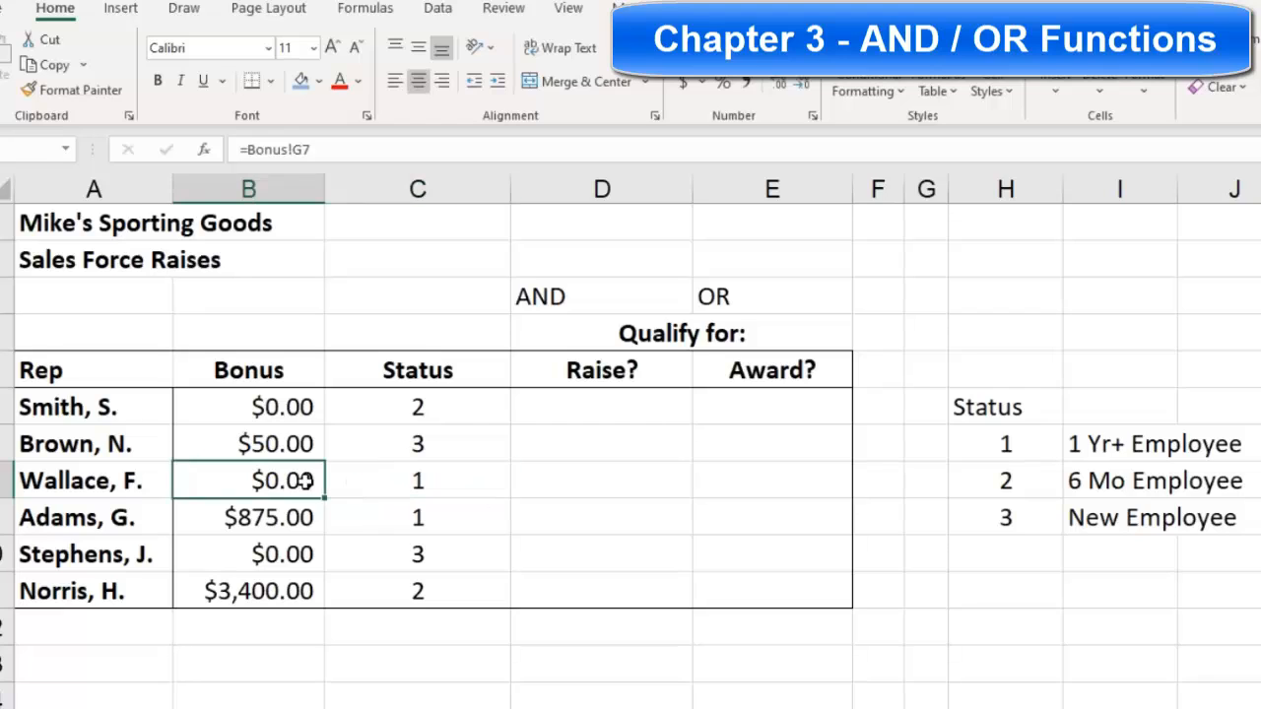
{"action": "left_click", "coordinate": [411, 491]}
{"action": "left_click", "coordinate": [417, 408]}
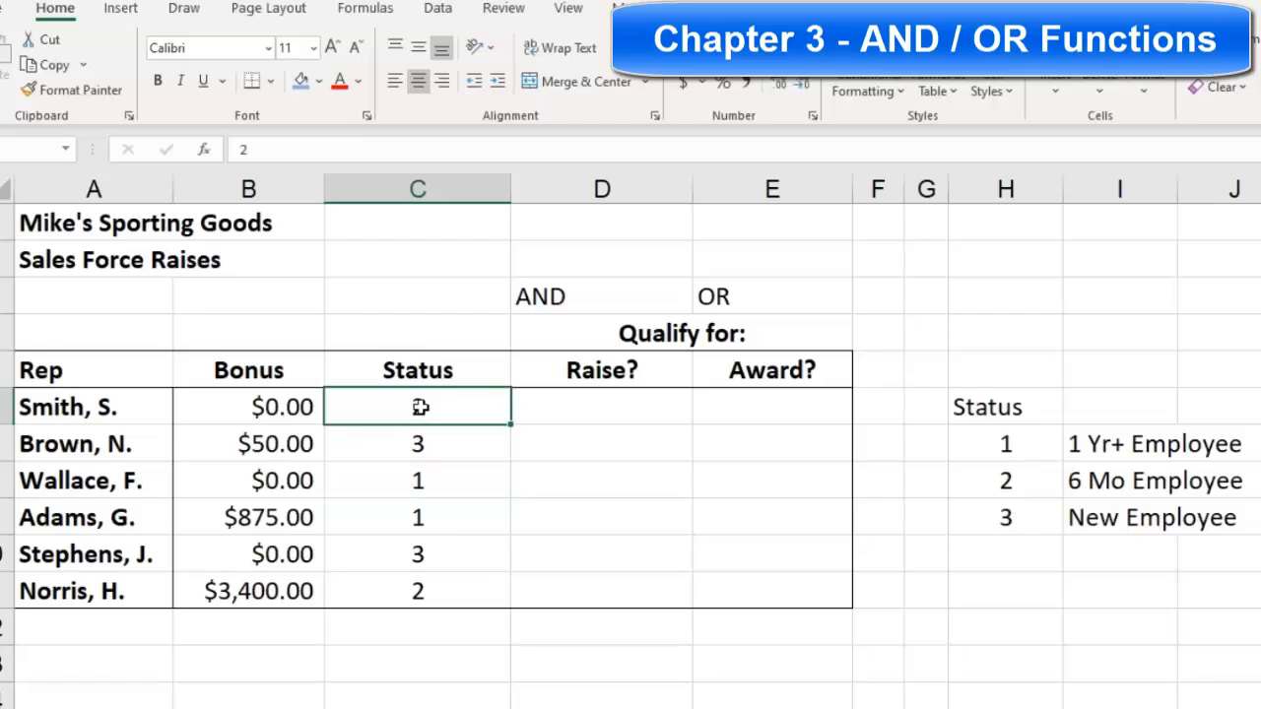
{"action": "left_click", "coordinate": [418, 448]}
{"action": "left_click", "coordinate": [418, 520]}
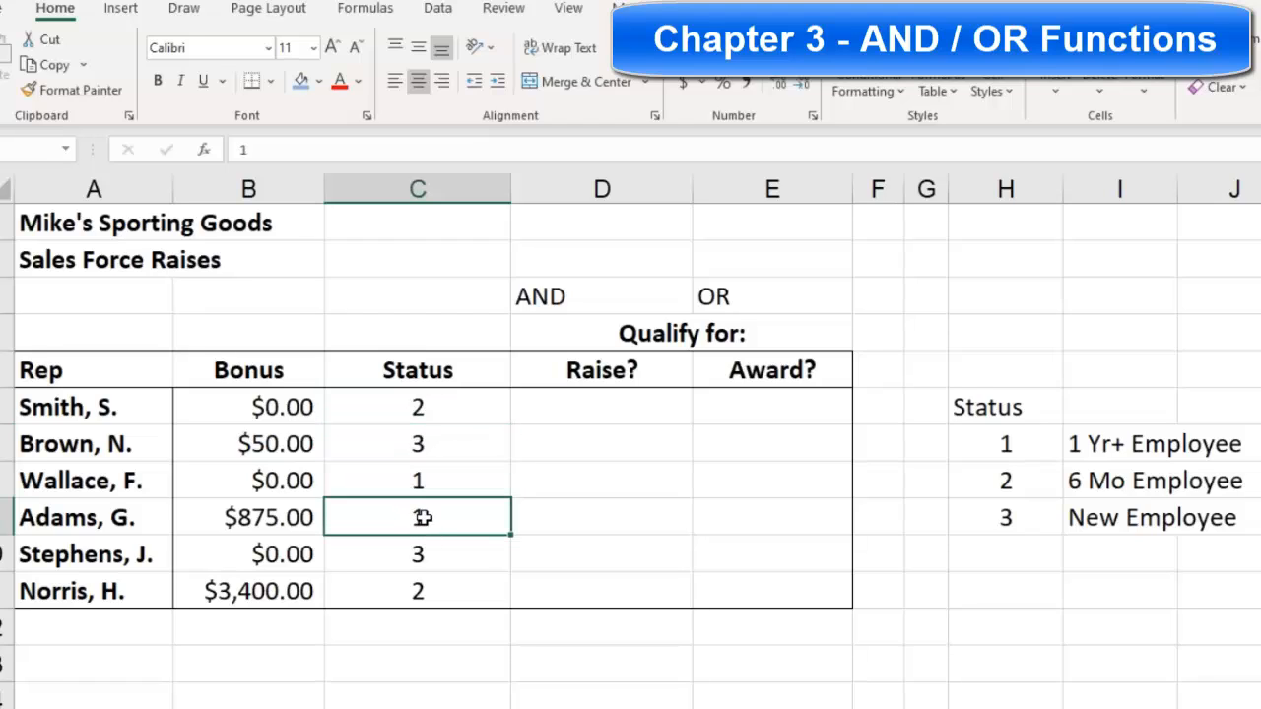
{"action": "left_click", "coordinate": [248, 520]}
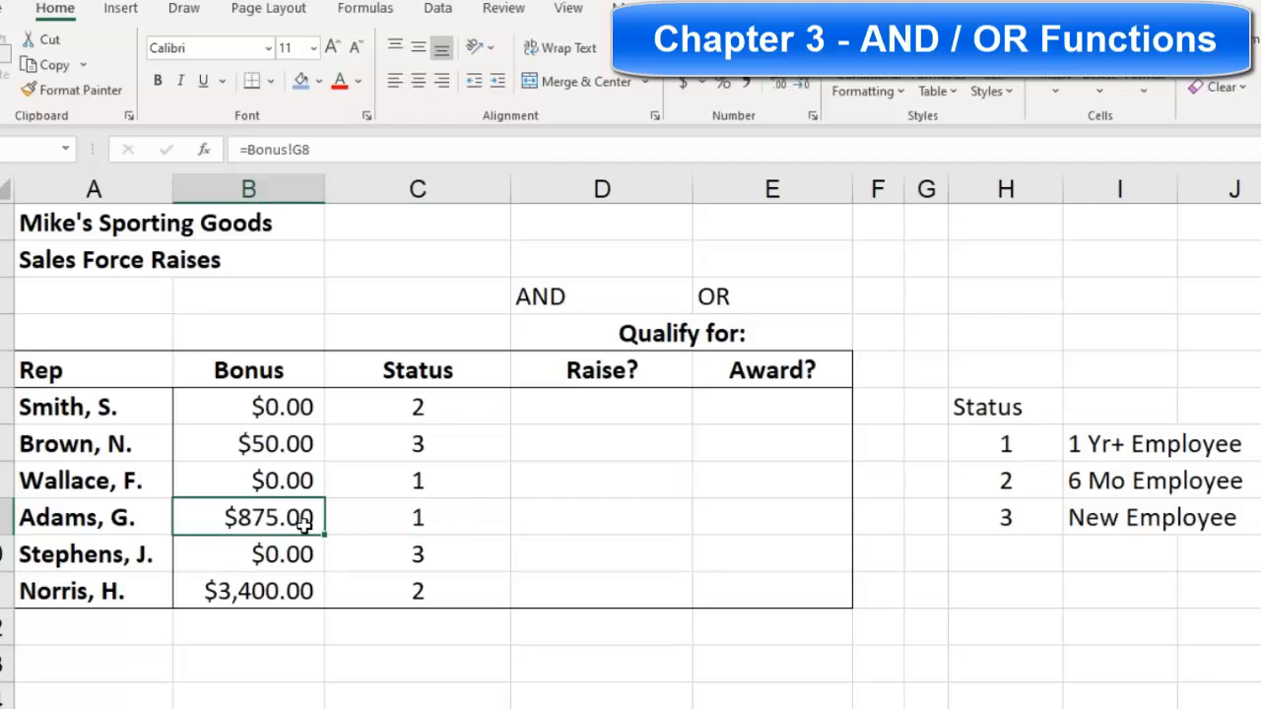
Step: Enter the formula =AND(C6=1, B6>0) in D6 to test the first rep's raise conditions
{"action": "left_click", "coordinate": [421, 519]}
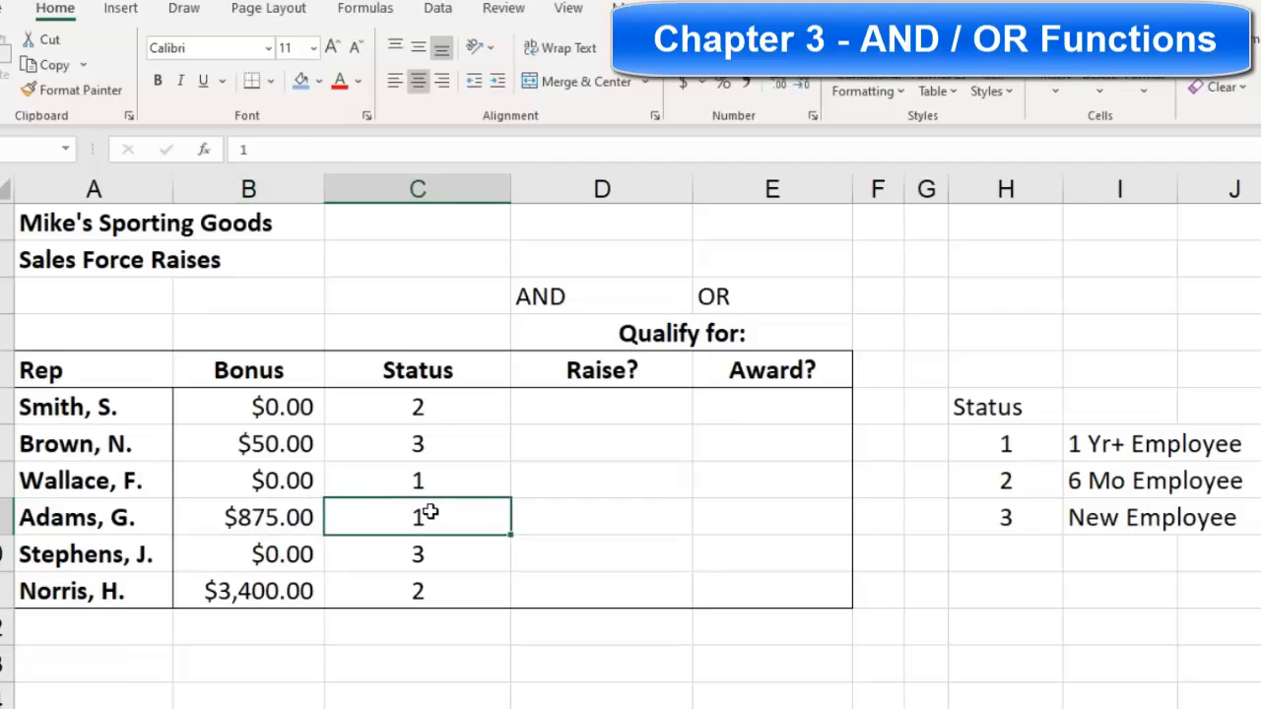
{"action": "left_click", "coordinate": [594, 402]}
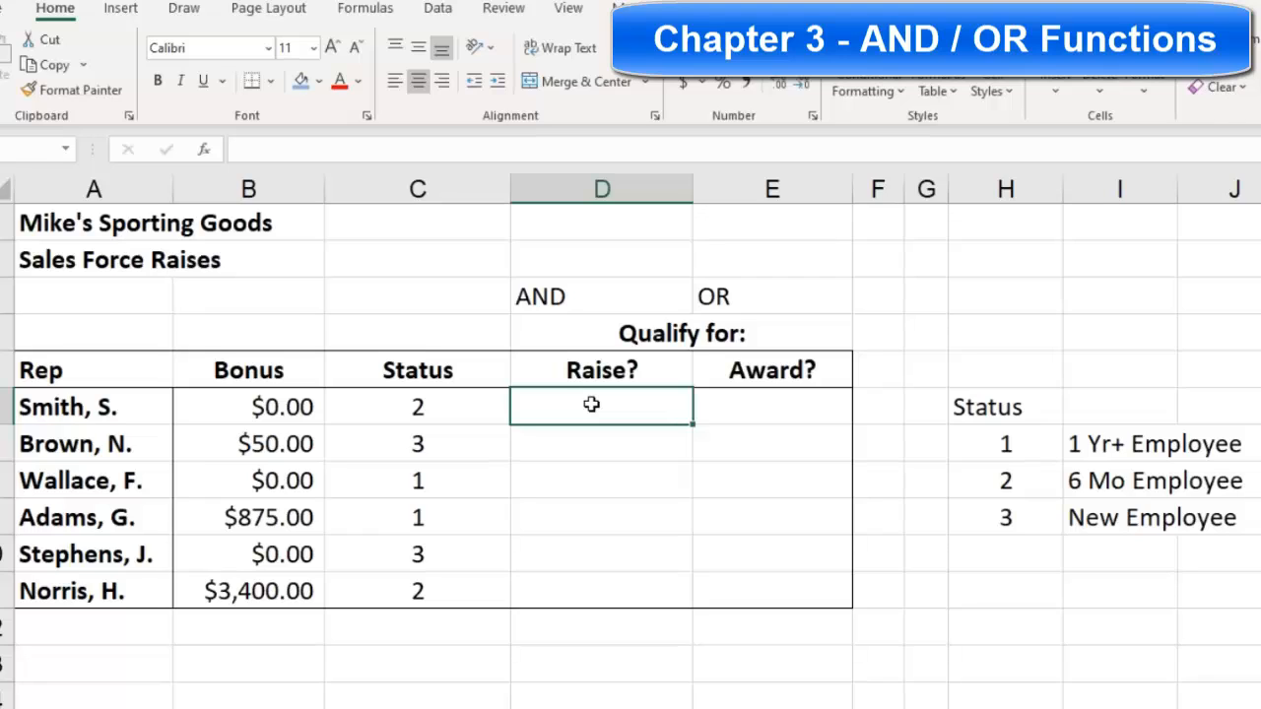
{"action": "type", "text": "=A"}
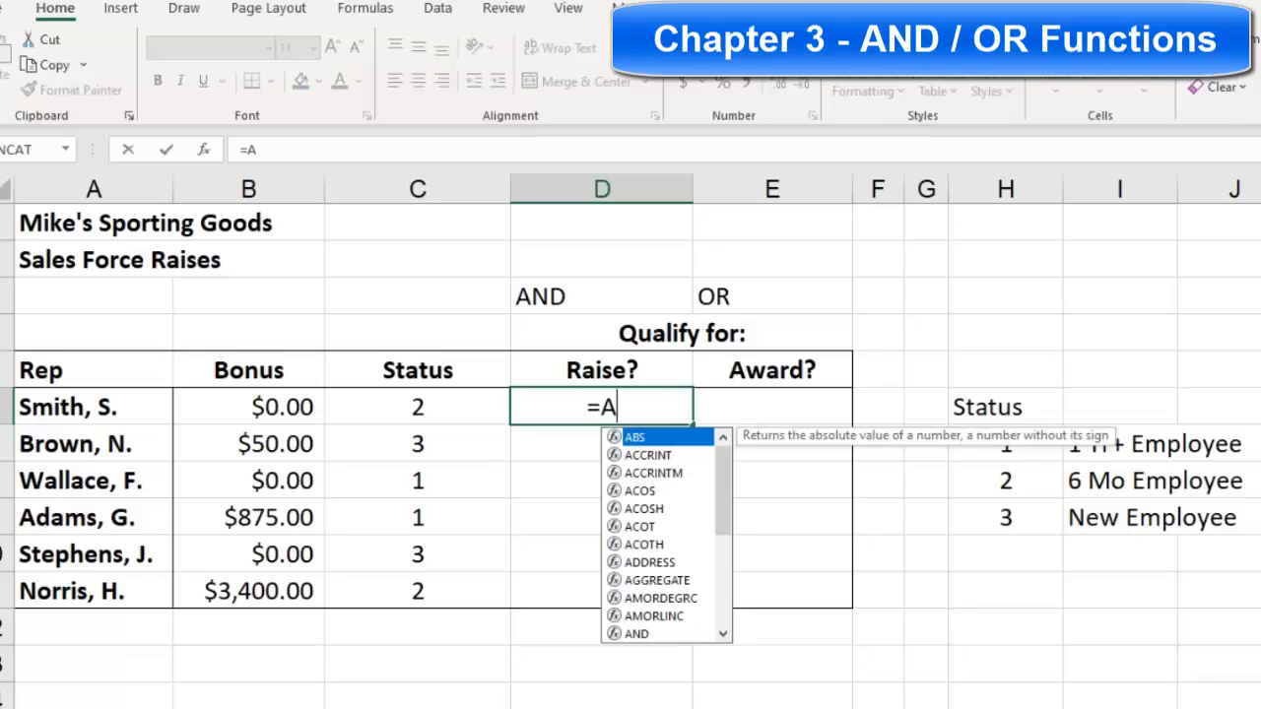
{"action": "type", "text": "ND"}
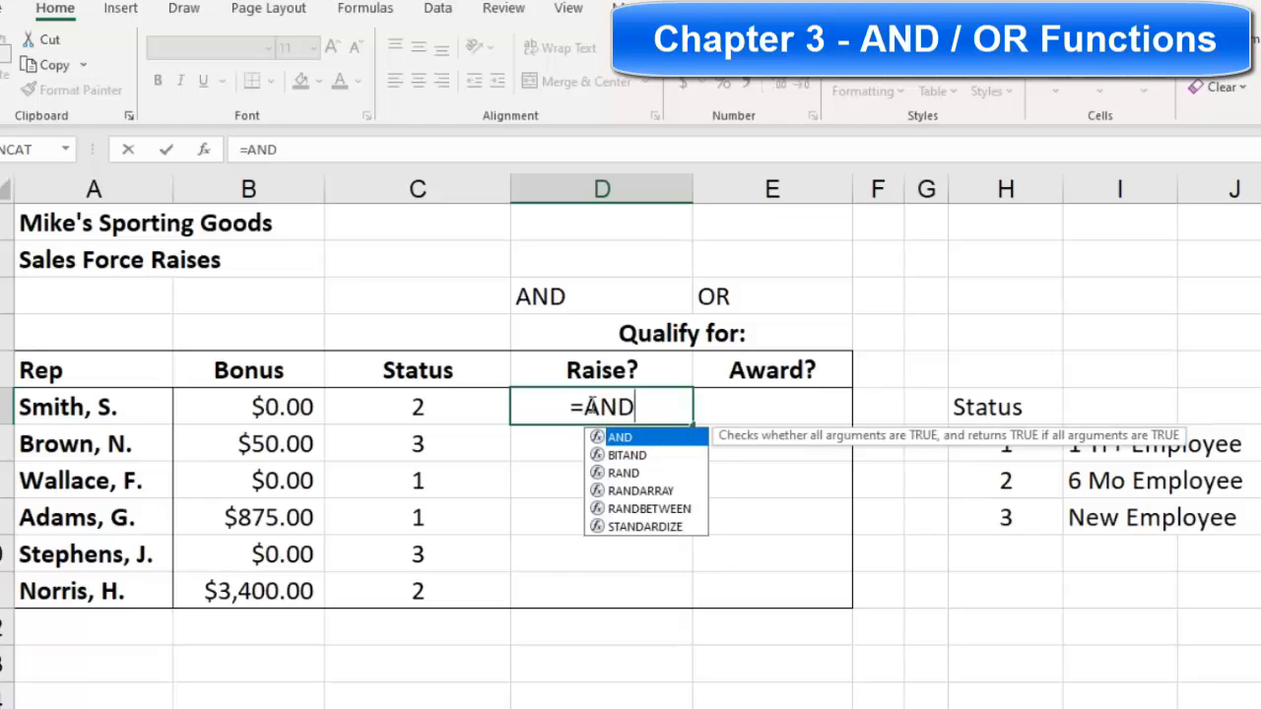
{"action": "type", "text": "("}
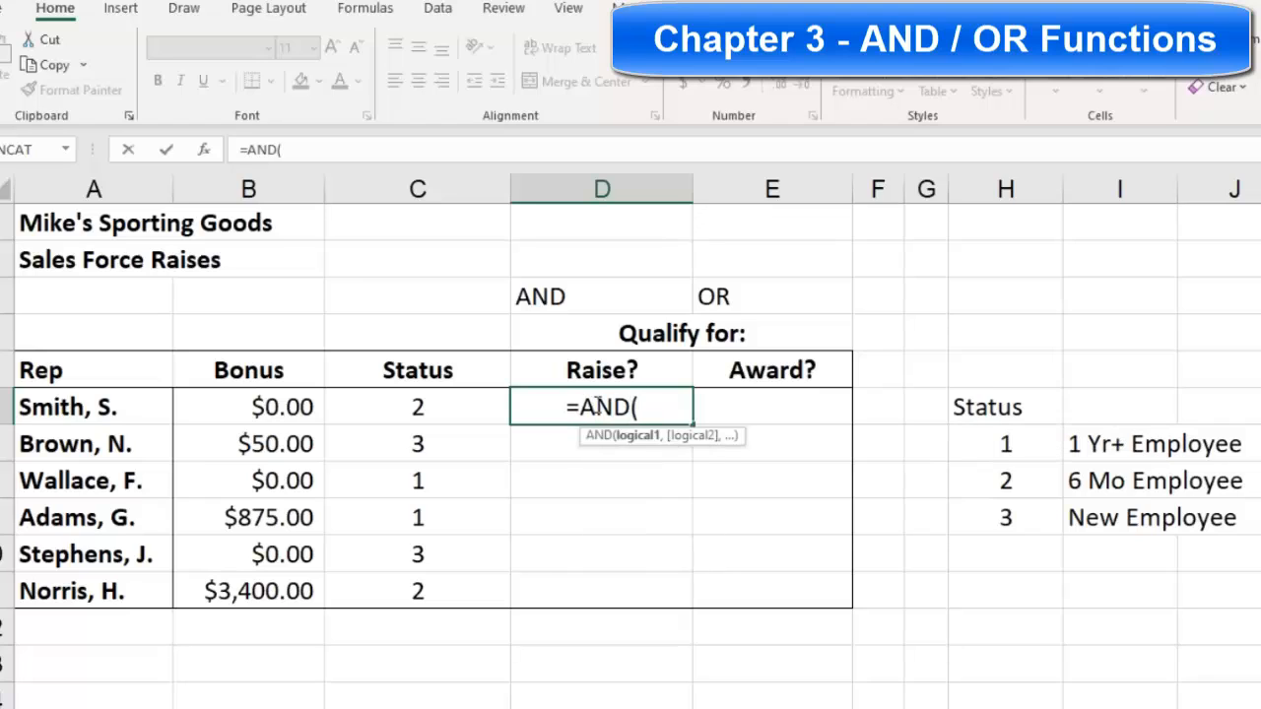
{"action": "left_click", "coordinate": [422, 406]}
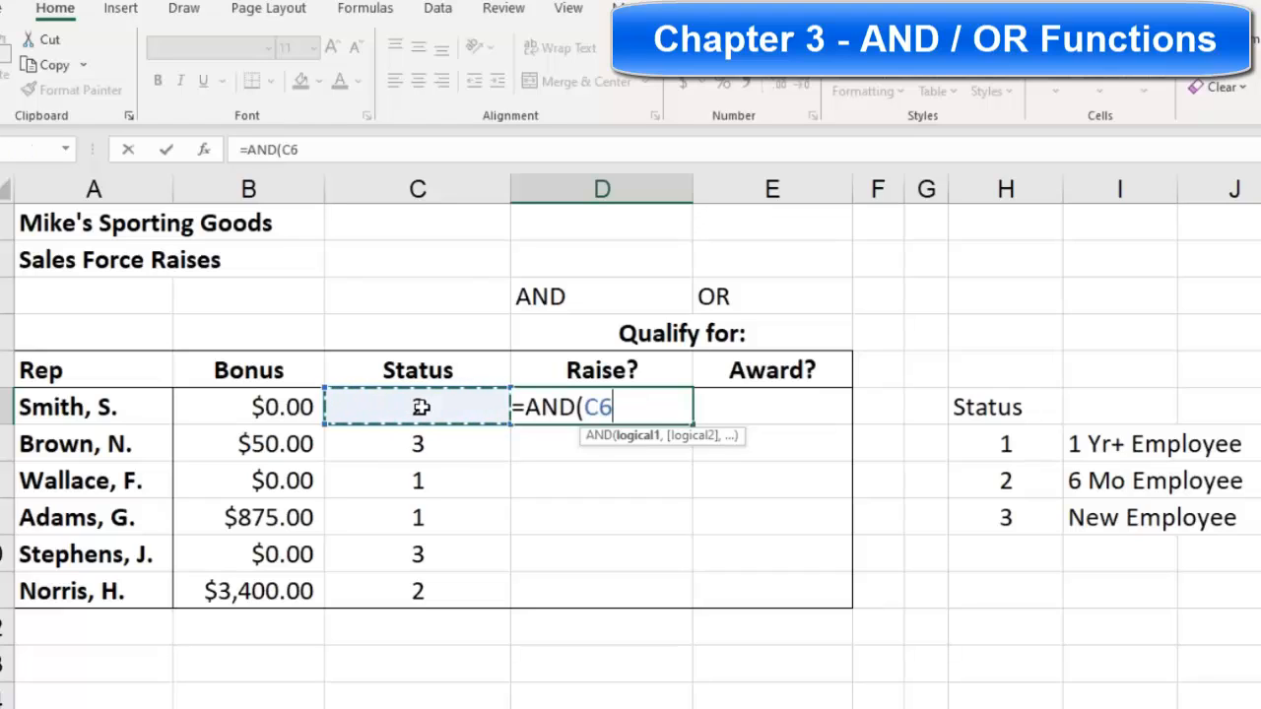
{"action": "type", "text": "=1"}
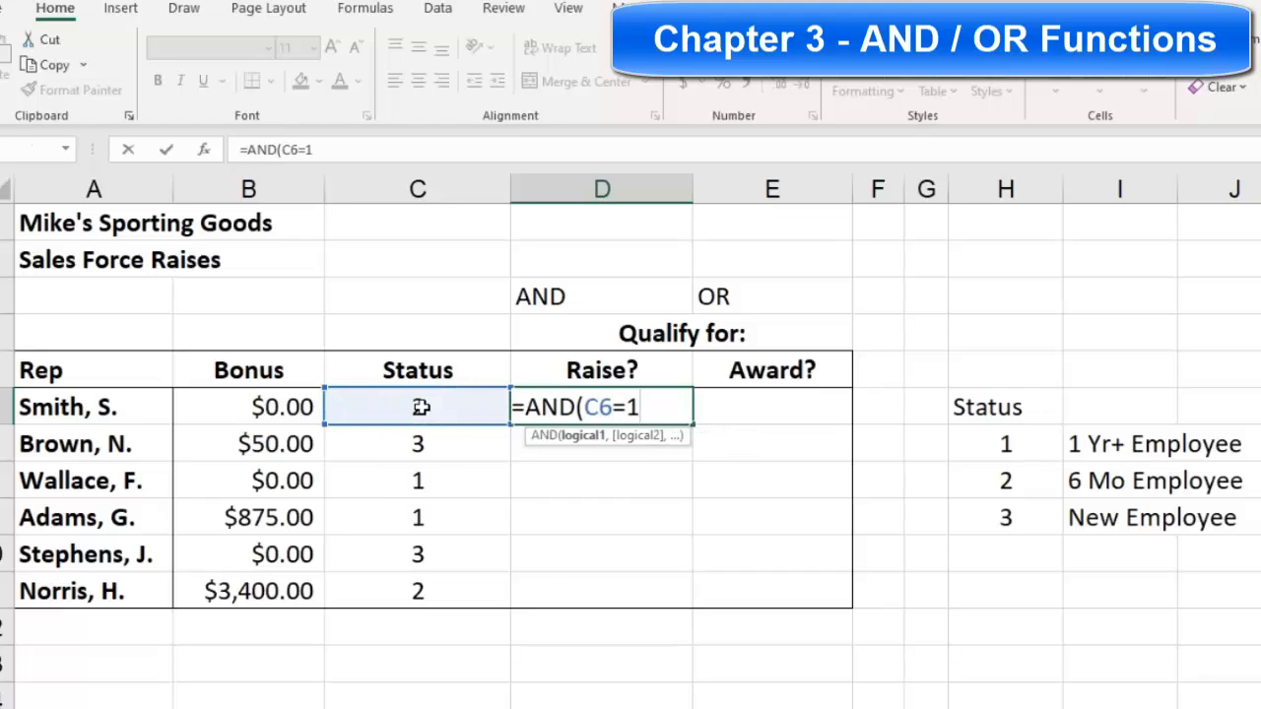
{"action": "type", "text": ","}
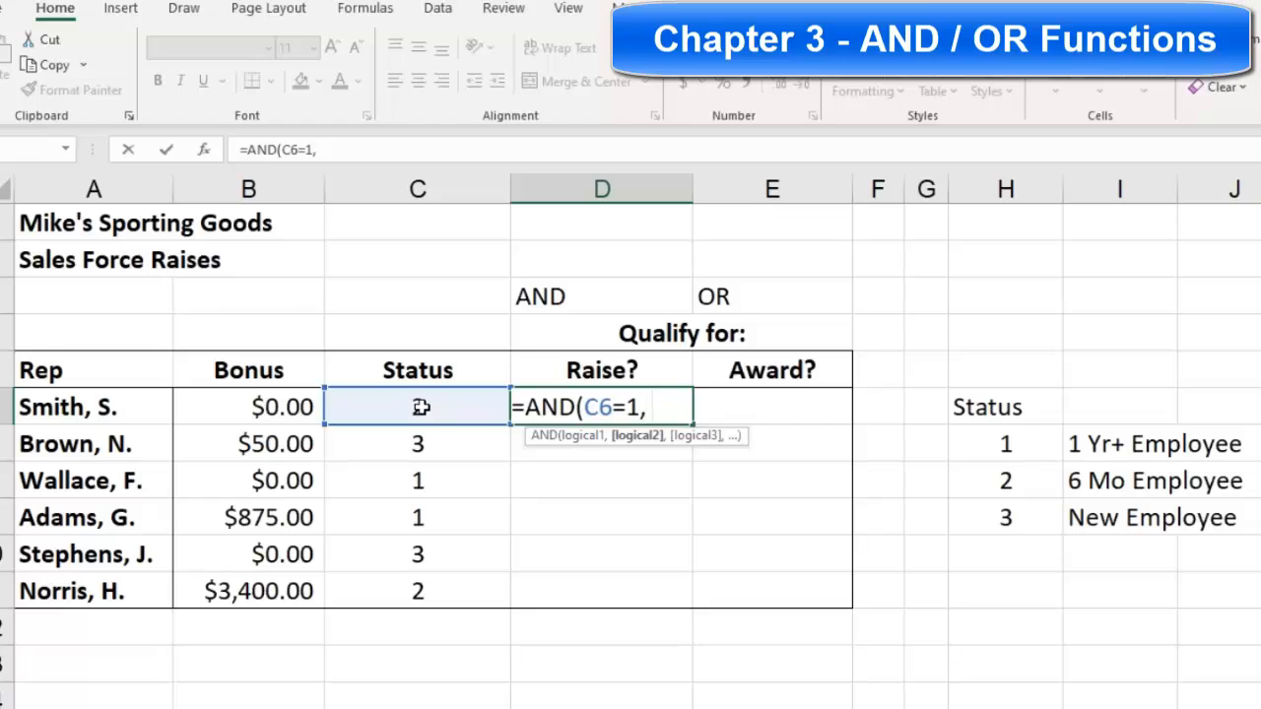
{"action": "left_click", "coordinate": [281, 406]}
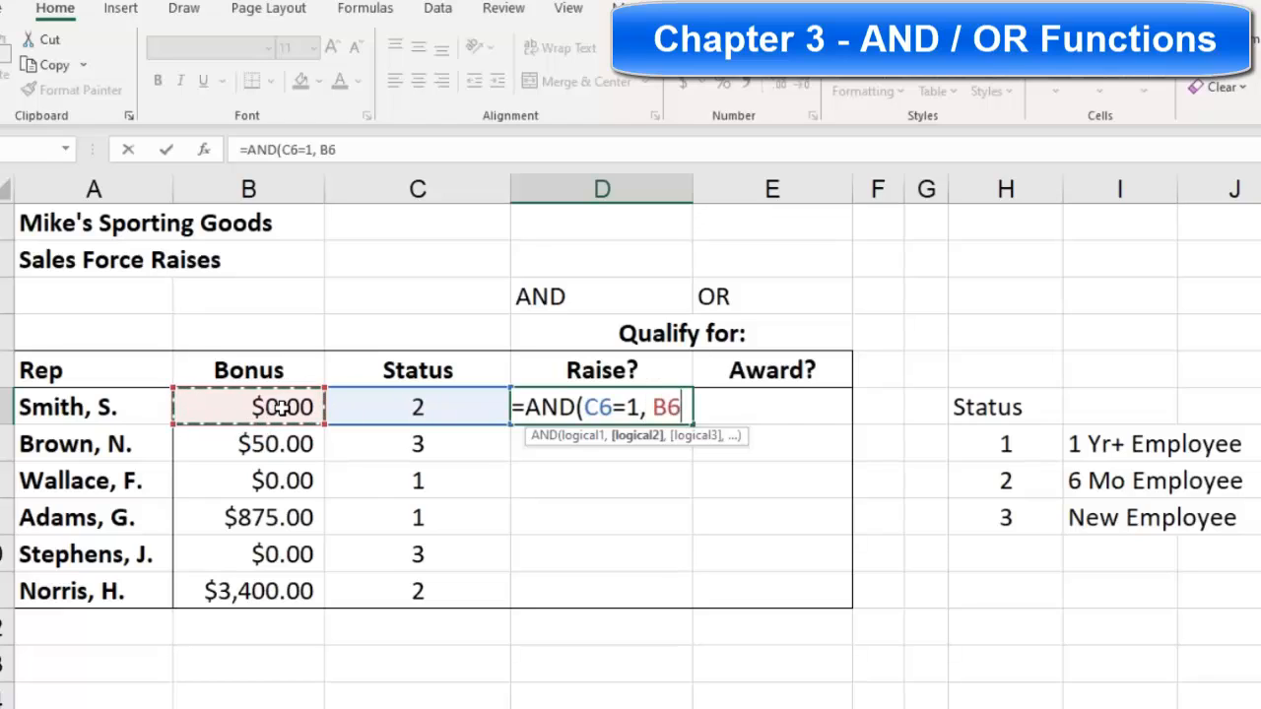
{"action": "type", "text": ">0)"}
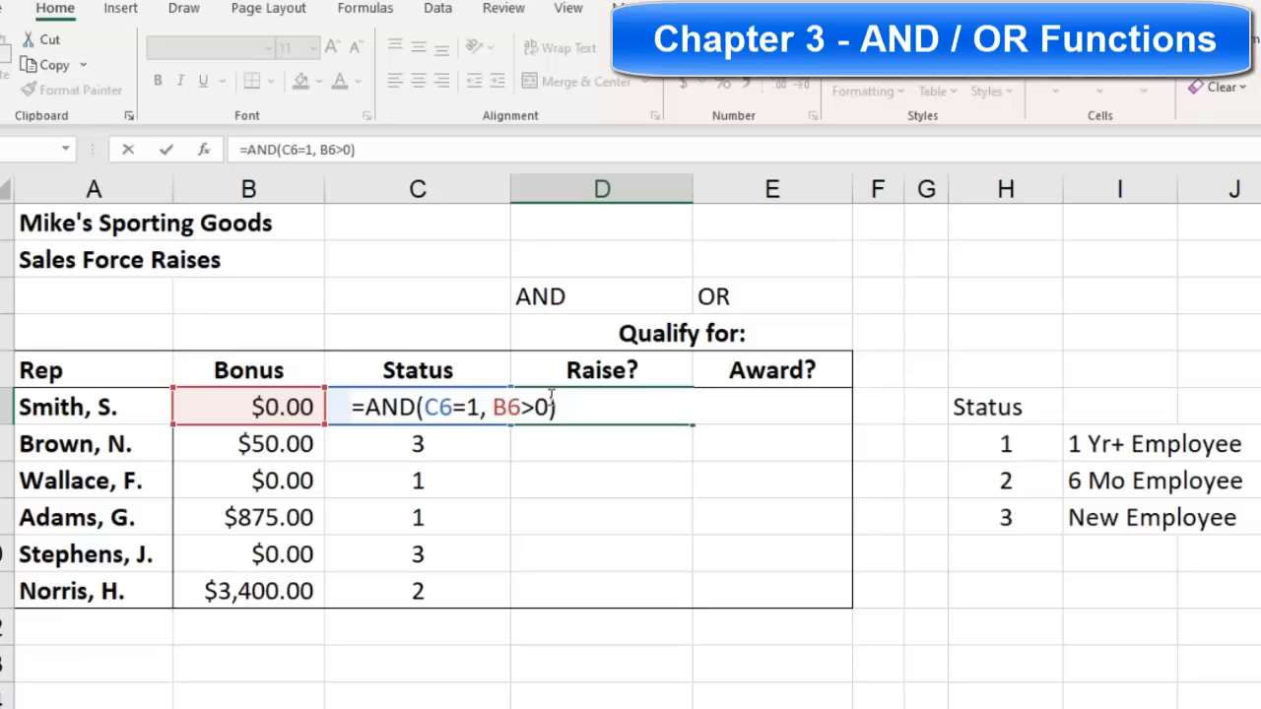
{"action": "key", "text": "Return"}
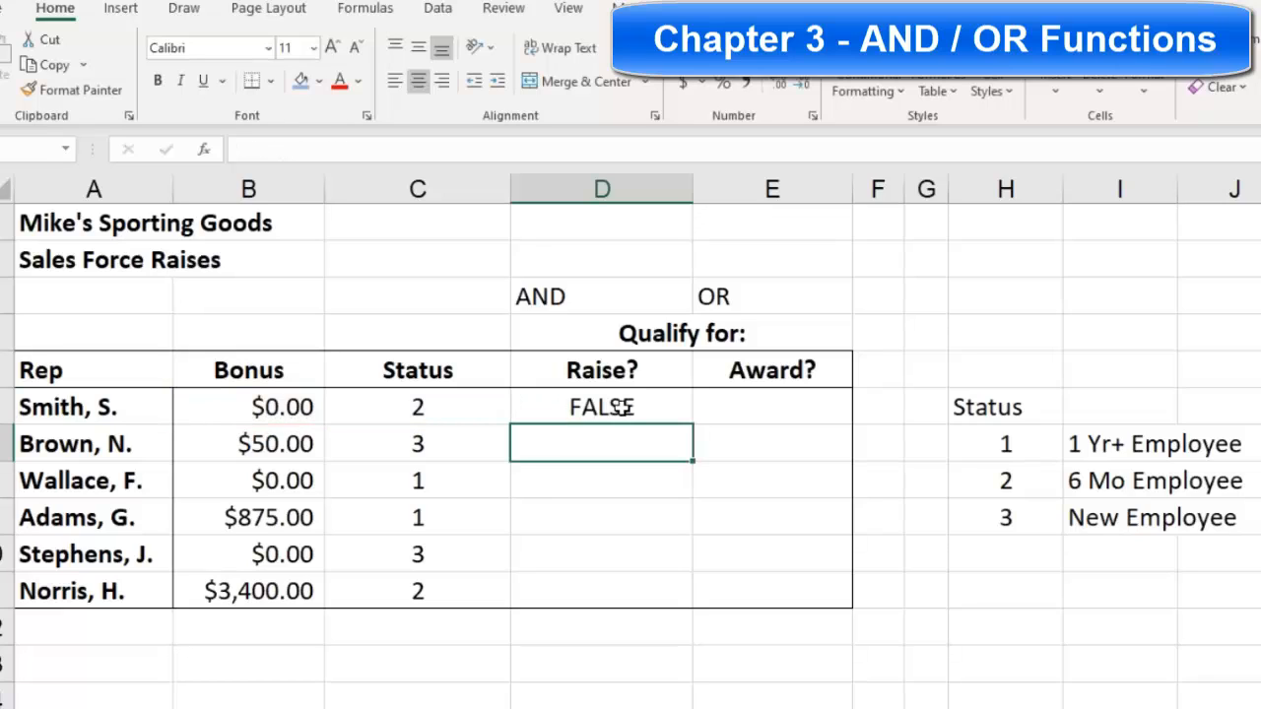
Step: Fill the AND formula from D6 down to D11 and review the Raise? results in D6 to D9
{"action": "left_click", "coordinate": [620, 408]}
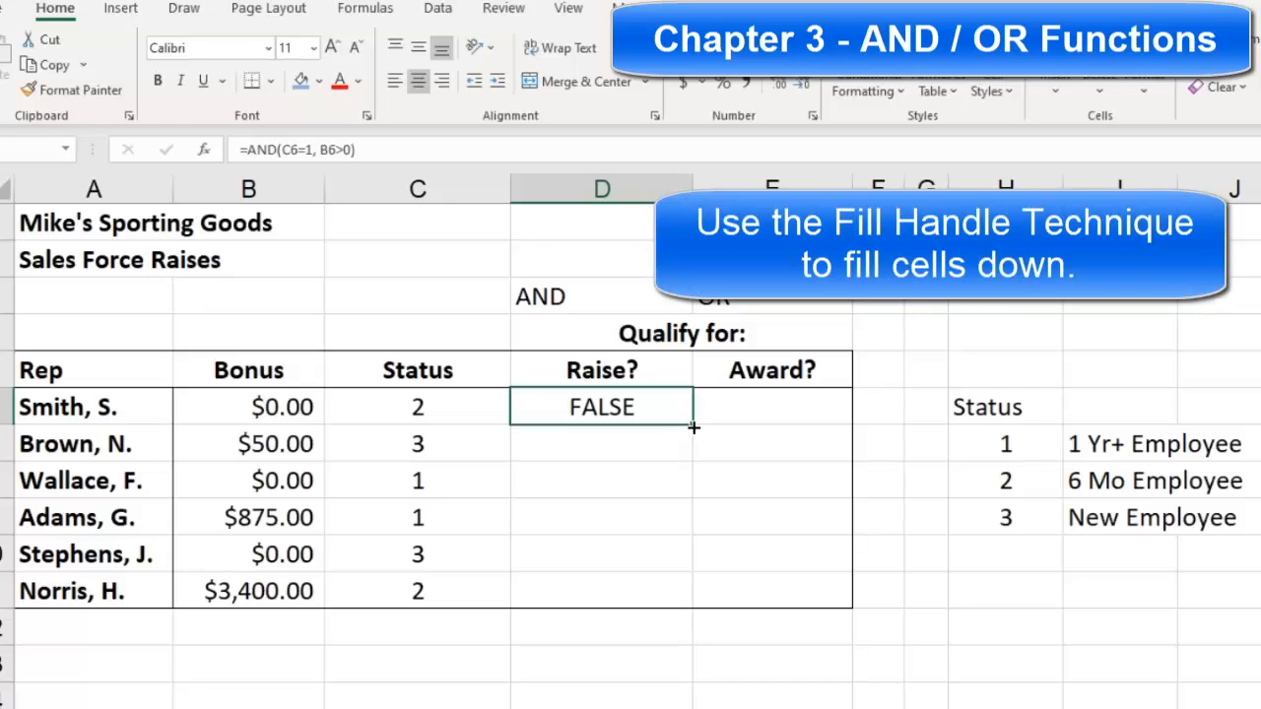
{"action": "double_click", "coordinate": [694, 427]}
{"action": "left_click", "coordinate": [616, 403]}
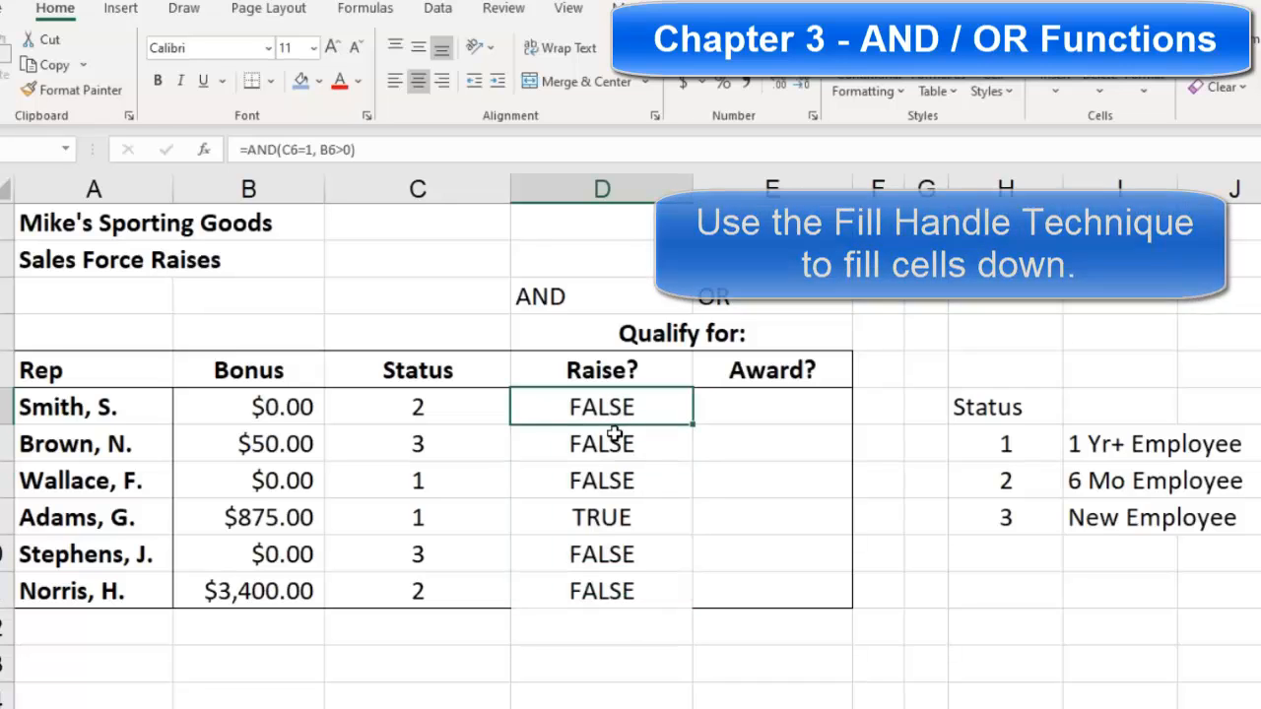
{"action": "left_click", "coordinate": [611, 445]}
{"action": "left_click", "coordinate": [618, 481]}
{"action": "left_click", "coordinate": [613, 513]}
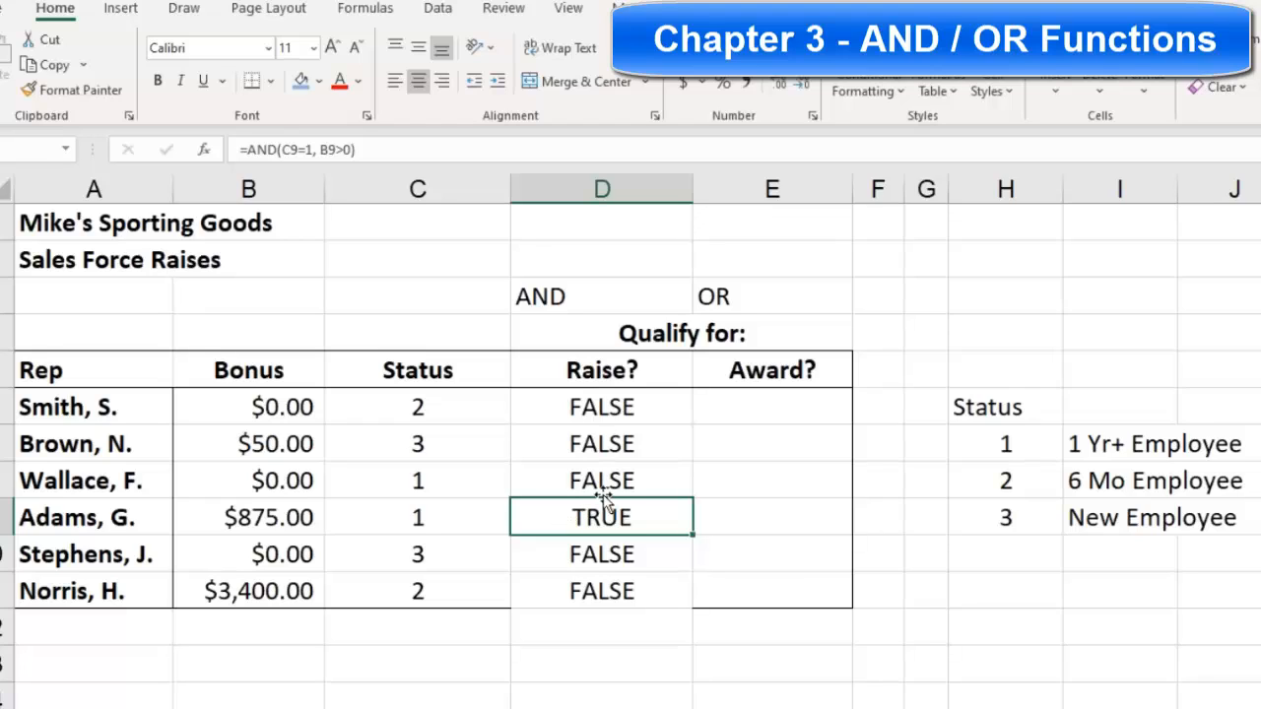
Step: Nest the existing AND test in D6 inside an IF function as its logical test
{"action": "left_click", "coordinate": [574, 405]}
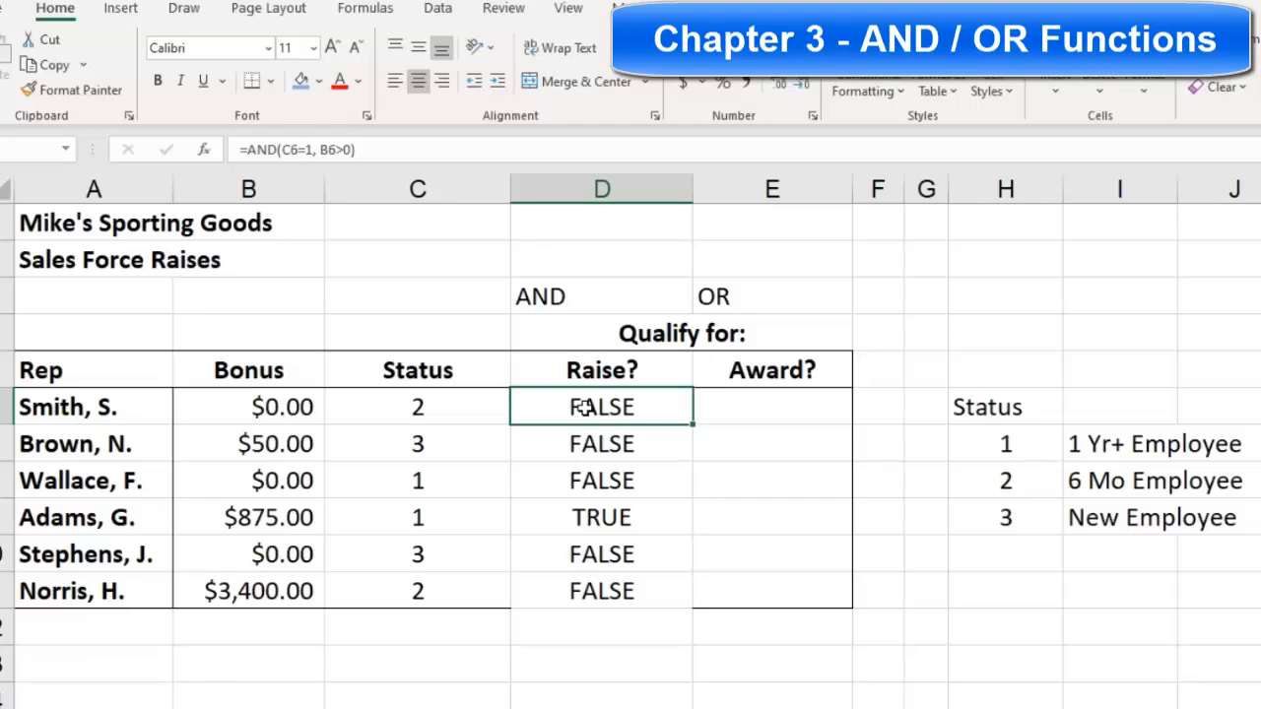
{"action": "double_click", "coordinate": [583, 407]}
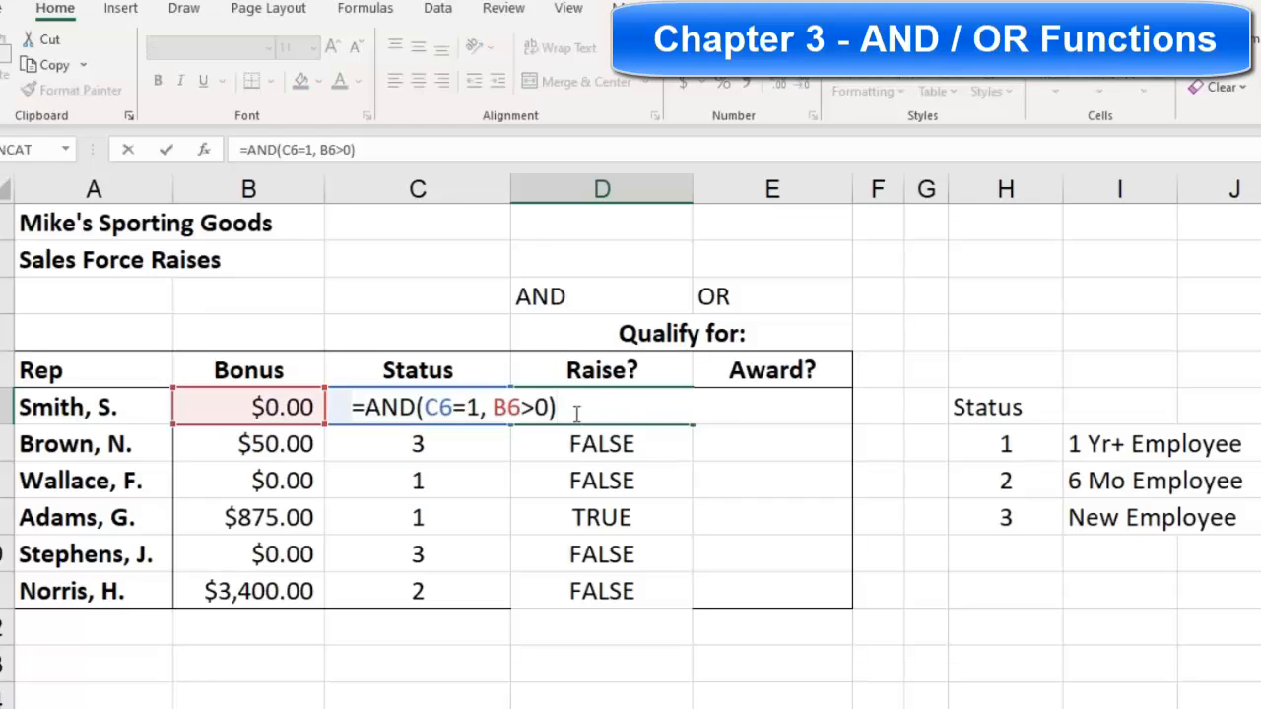
{"action": "left_click", "coordinate": [367, 407]}
{"action": "type", "text": "IF"}
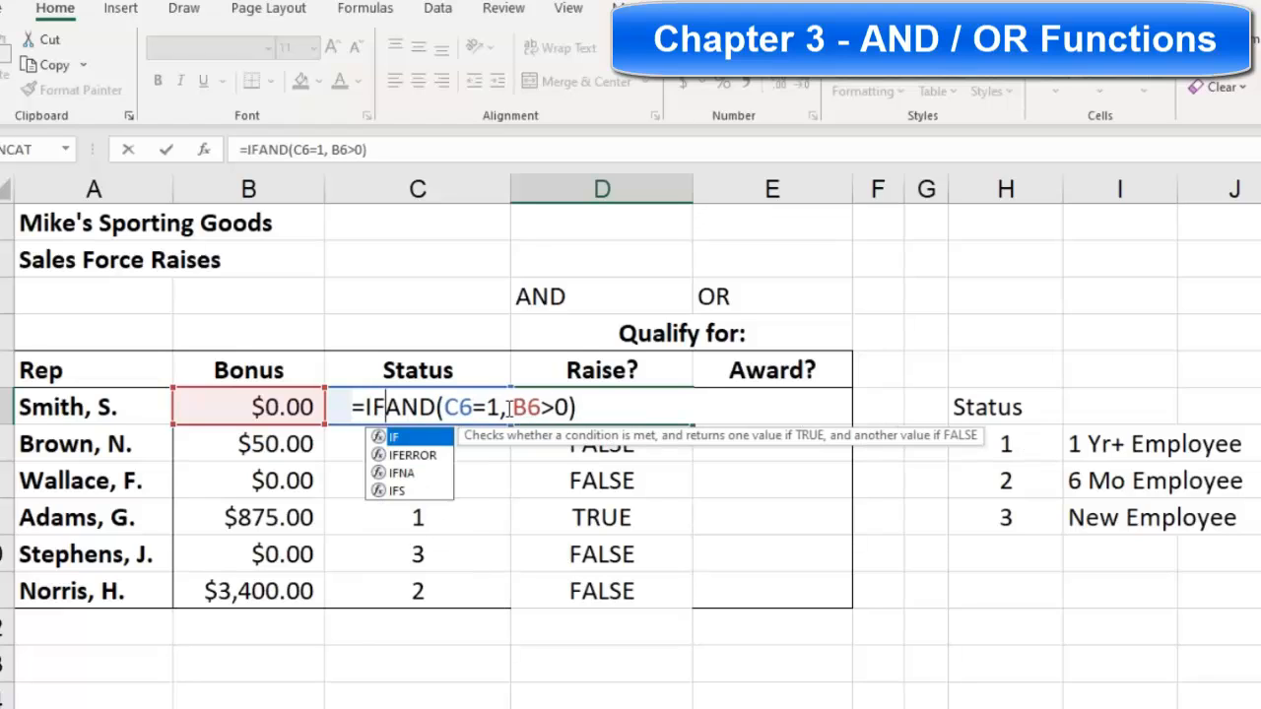
{"action": "type", "text": "("}
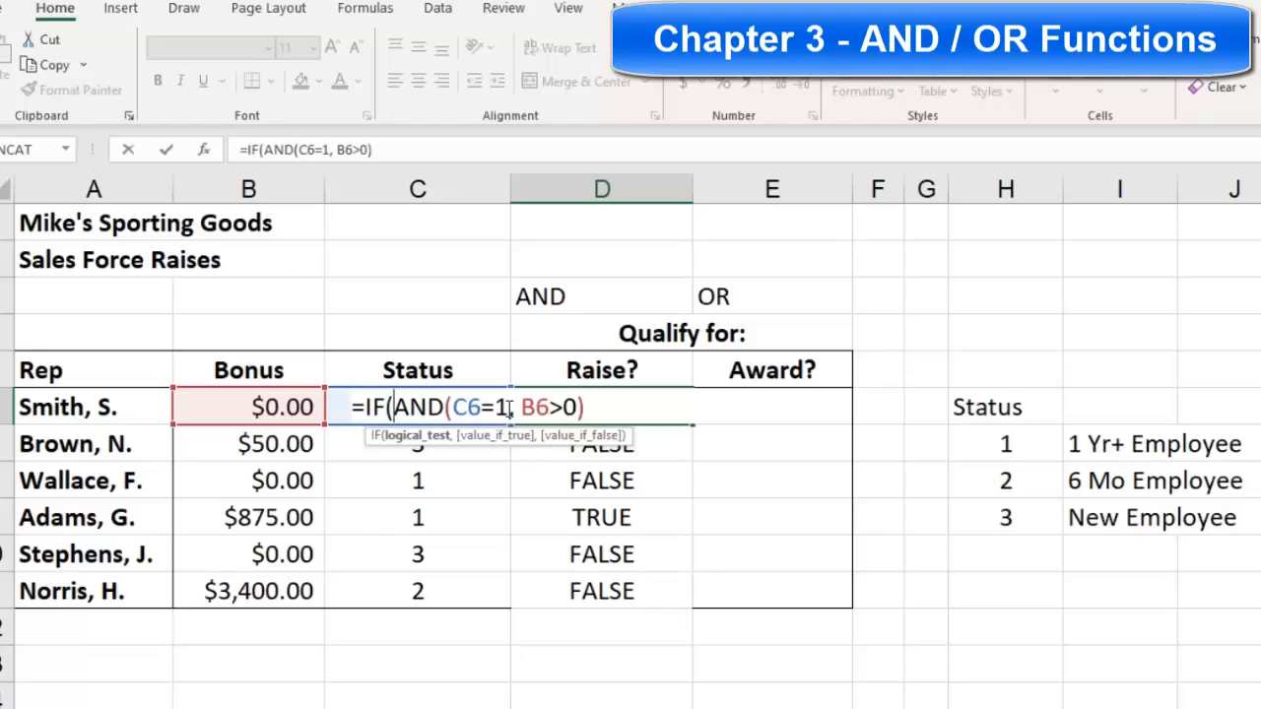
{"action": "left_click_drag", "start_coordinate": [394, 407], "coordinate": [586, 410]}
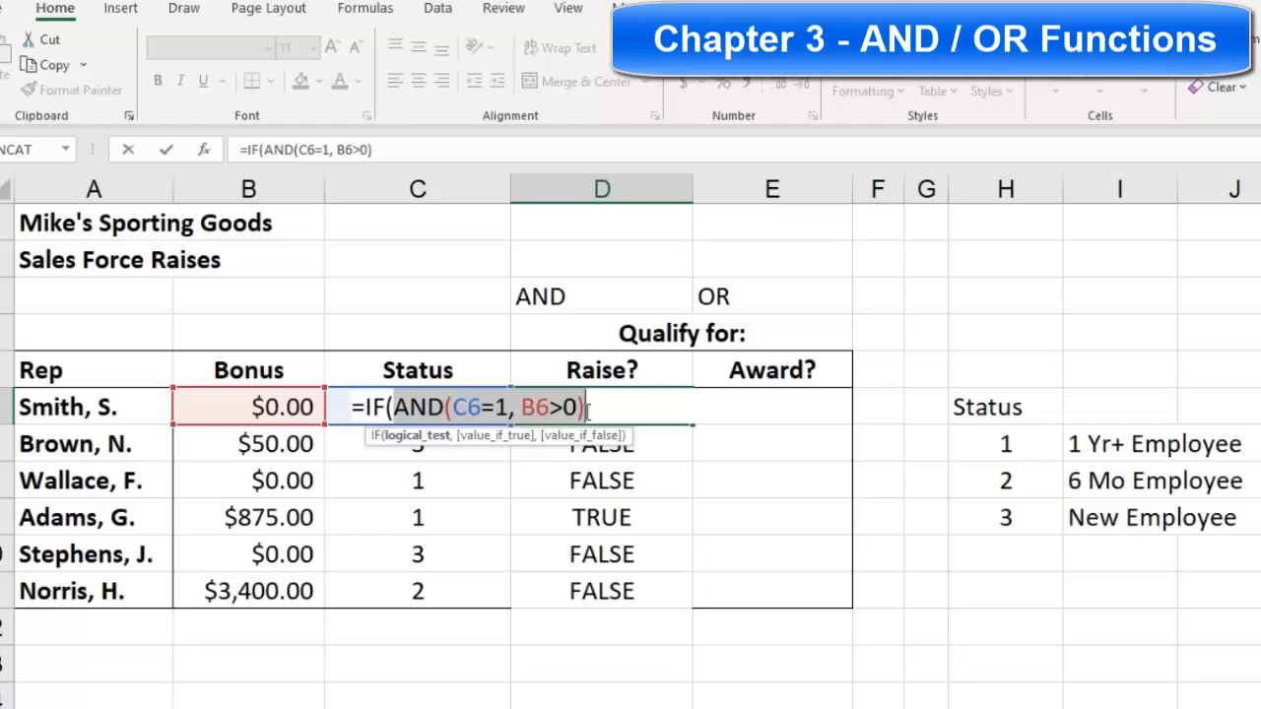
{"action": "left_click", "coordinate": [596, 407]}
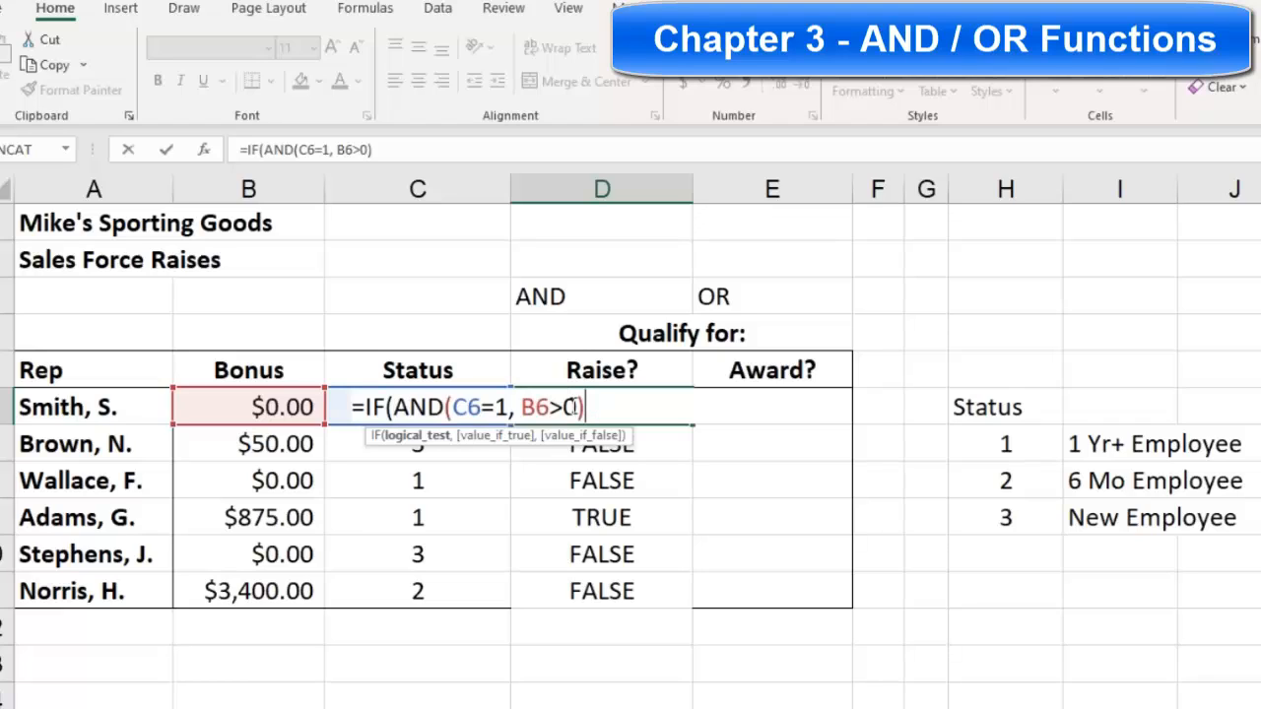
Step: Complete the D6 IF formula with "Yes" if true and "No" if false, and fill it down to D11
{"action": "type", "text": ","}
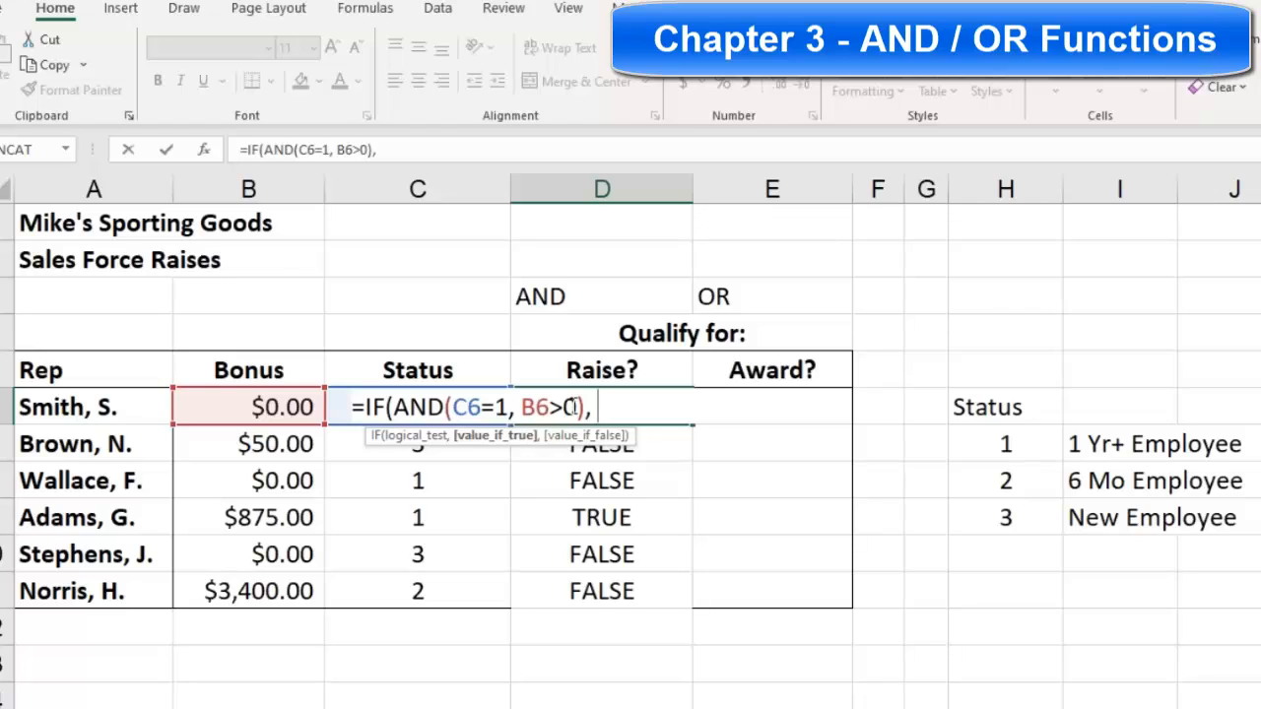
{"action": "type", "text": " \"Yes\""}
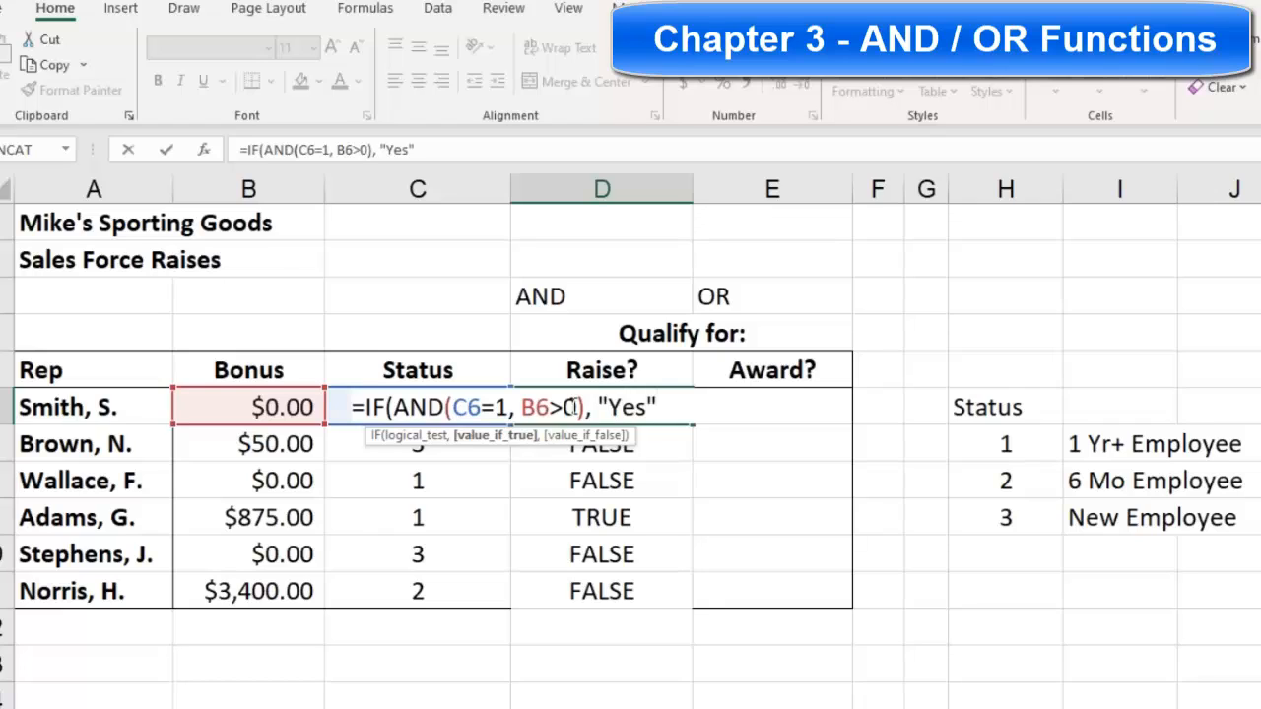
{"action": "type", "text": ", "}
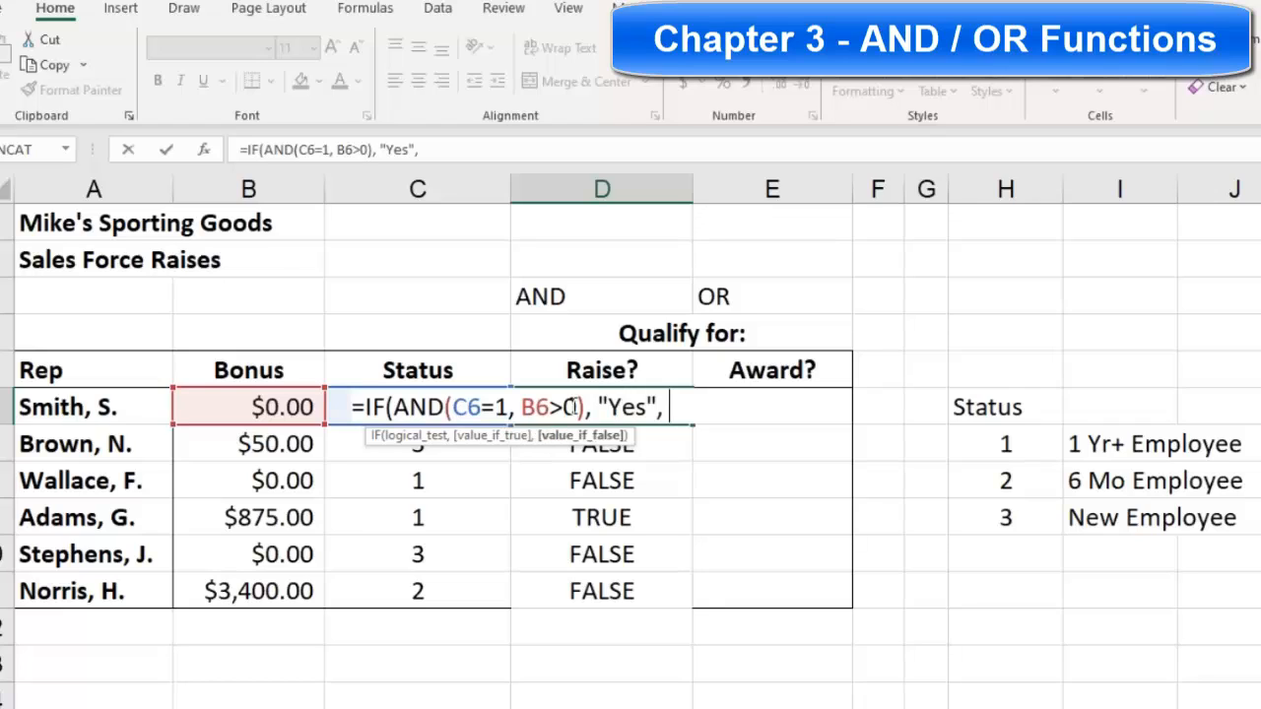
{"action": "type", "text": "\"No\")"}
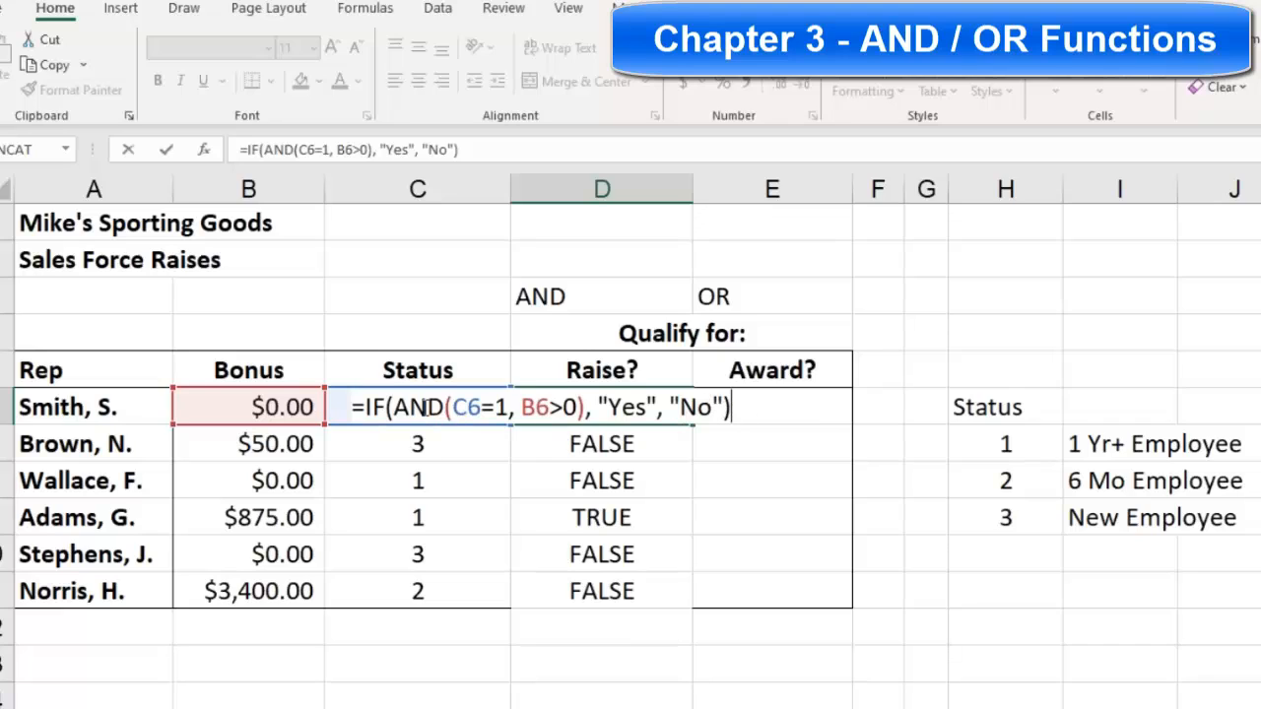
{"action": "left_click_drag", "start_coordinate": [393, 407], "coordinate": [585, 405]}
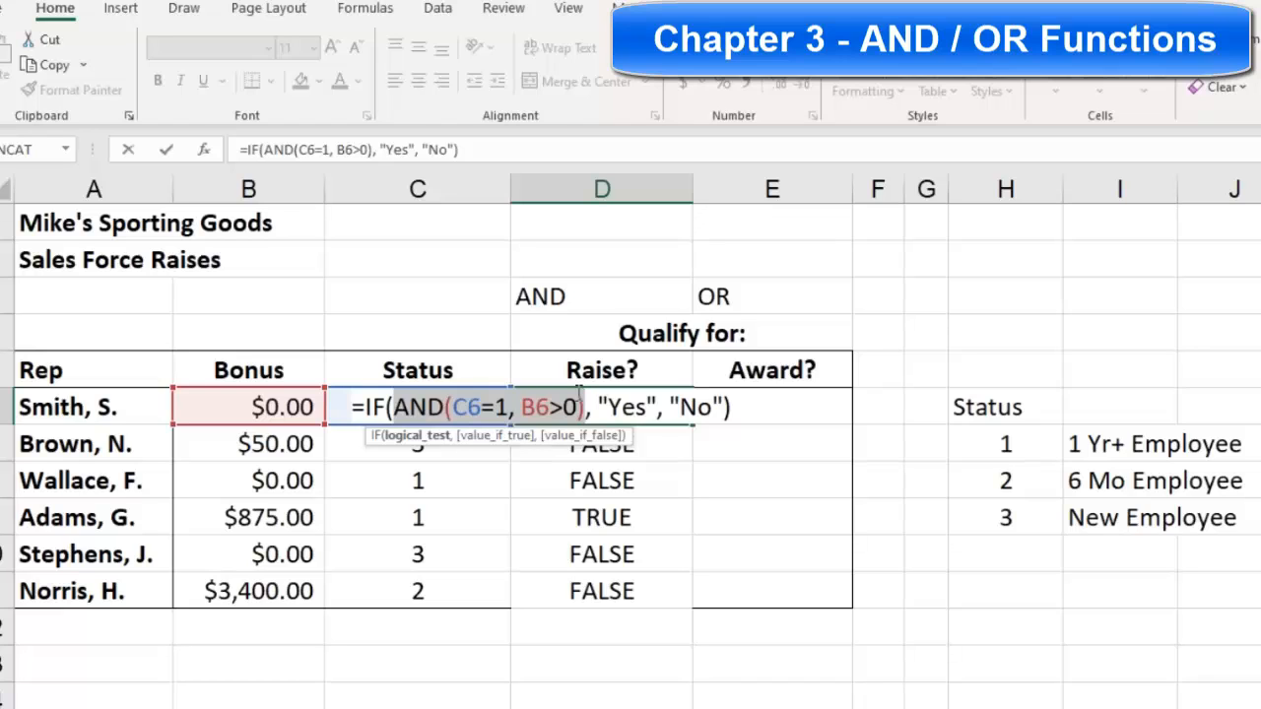
{"action": "key", "text": "Return"}
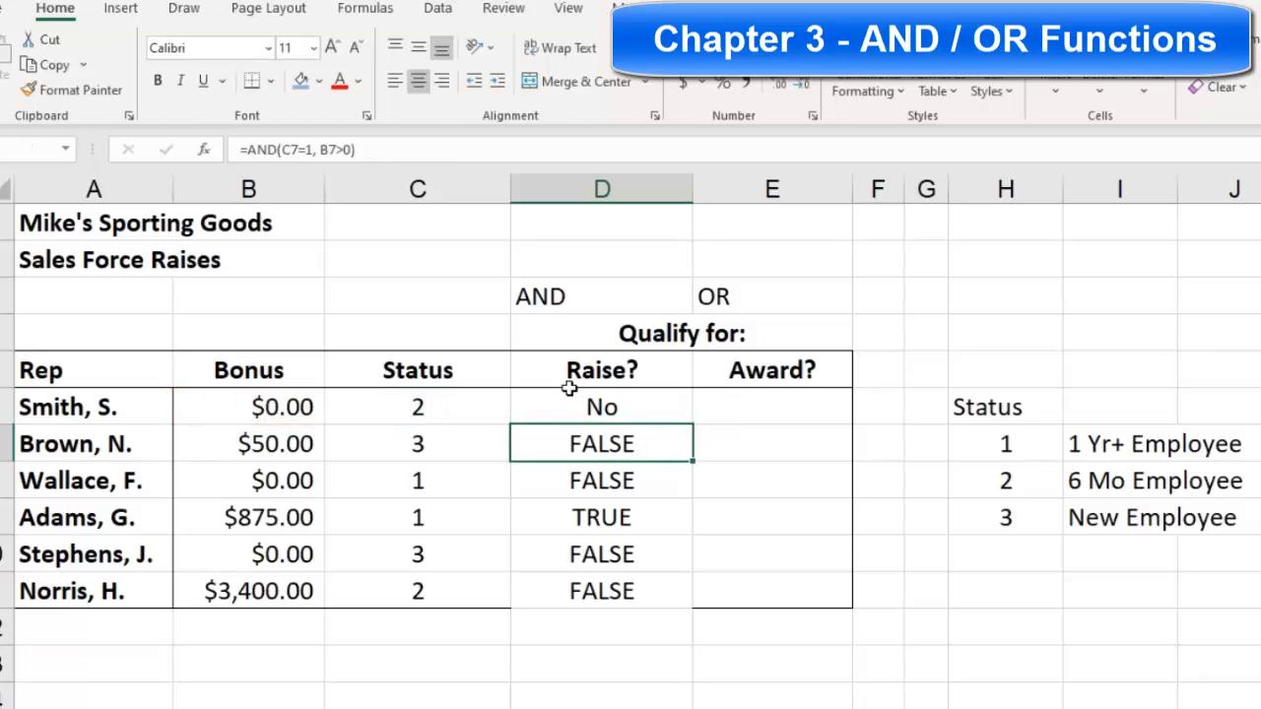
{"action": "left_click", "coordinate": [631, 407]}
{"action": "double_click", "coordinate": [693, 423]}
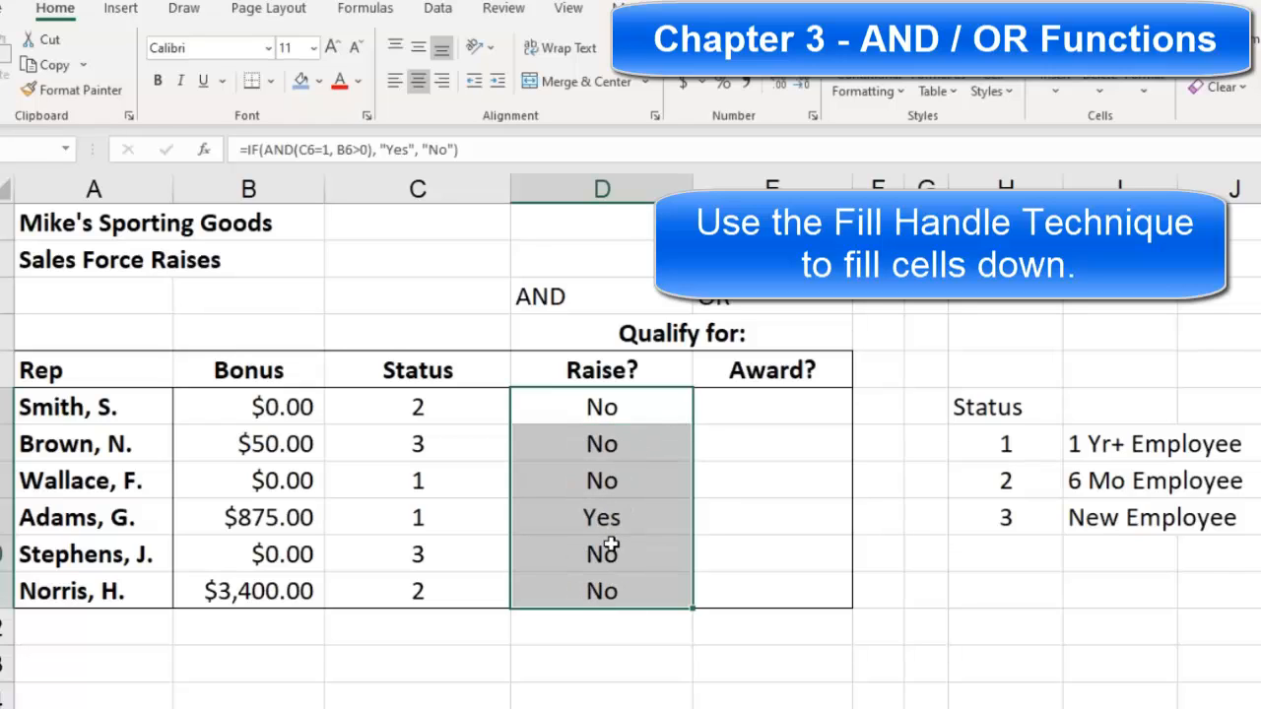
Step: Enter the formula =OR(C6=1, B6>0) in E6 to test the first rep's award conditions
{"action": "left_click", "coordinate": [784, 407]}
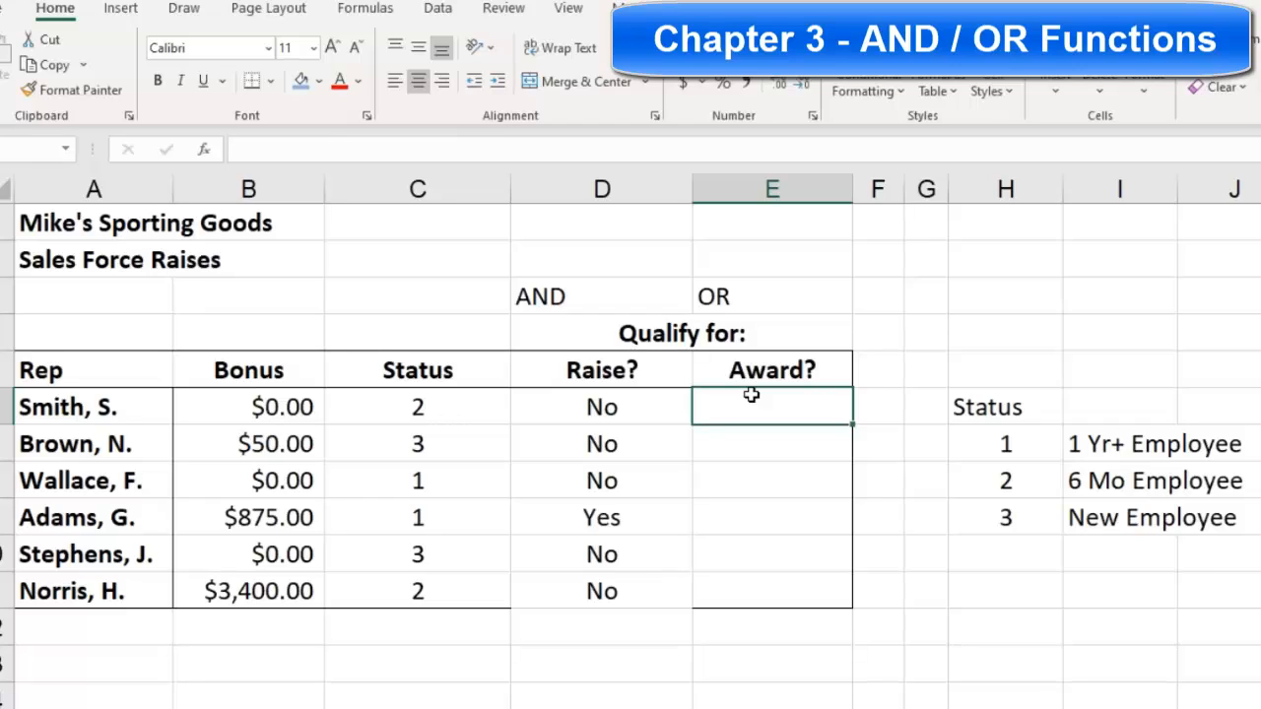
{"action": "type", "text": "=OR("}
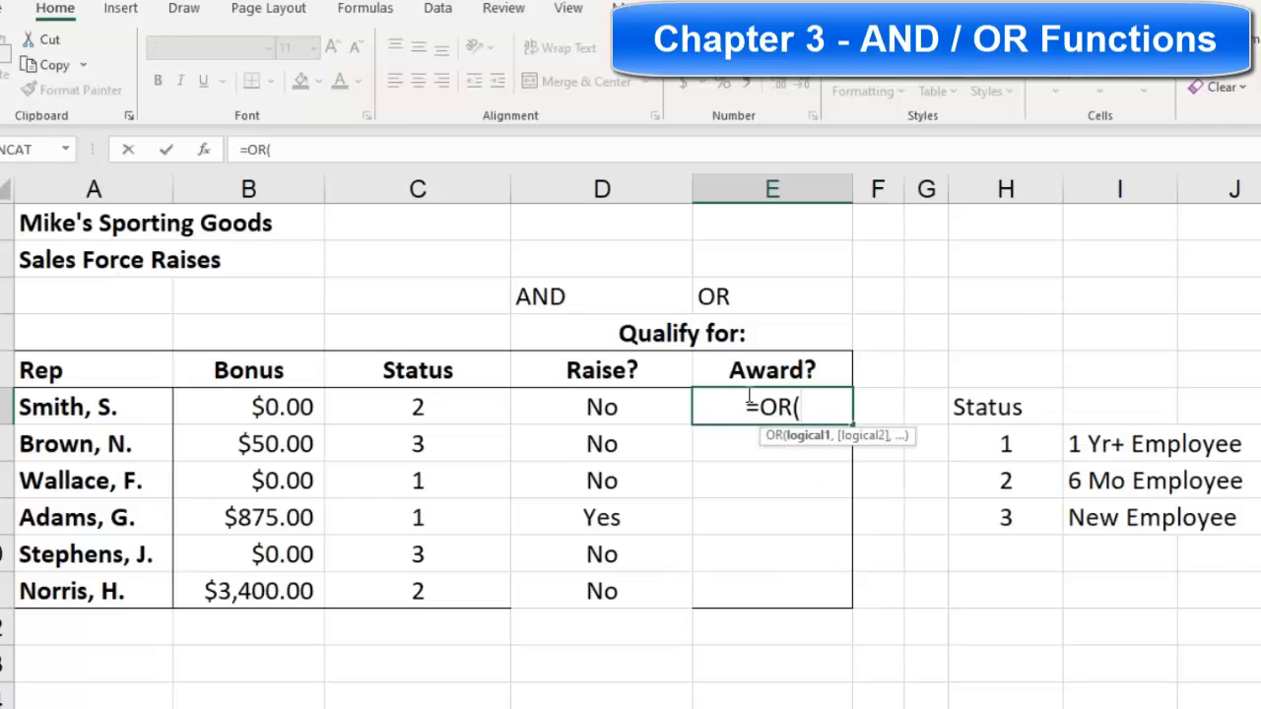
{"action": "left_click", "coordinate": [418, 404]}
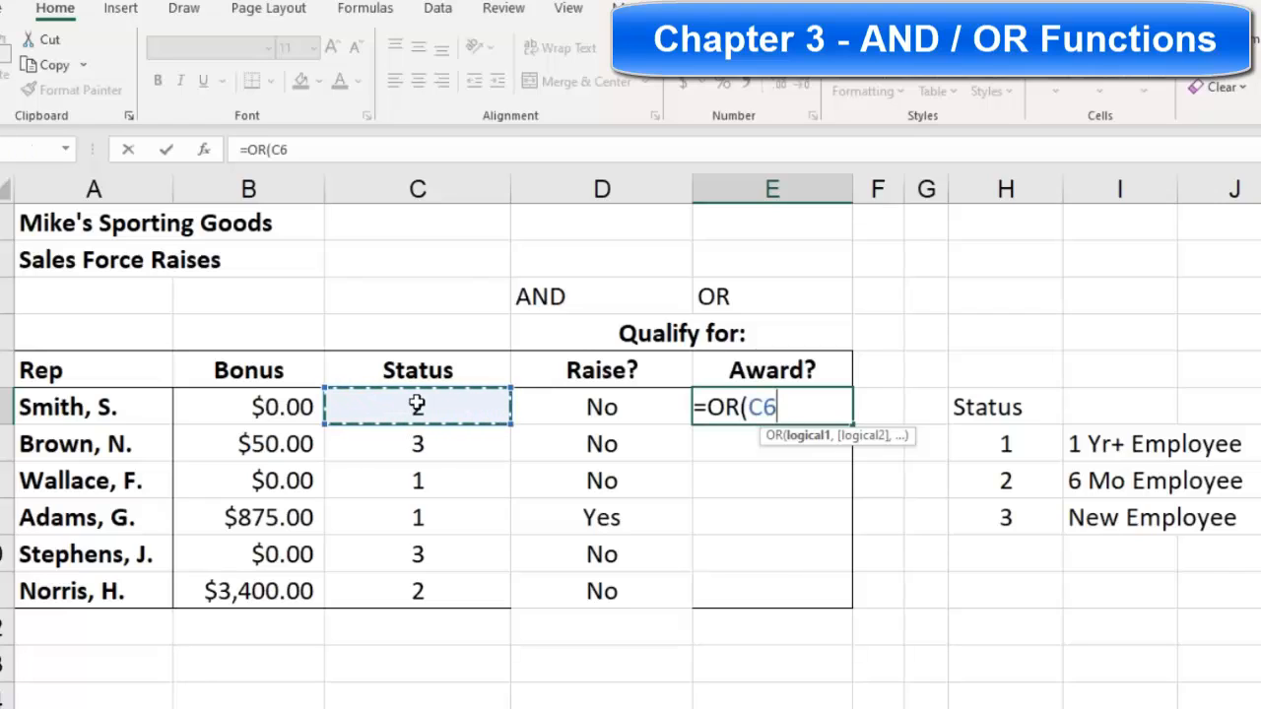
{"action": "type", "text": "=1"}
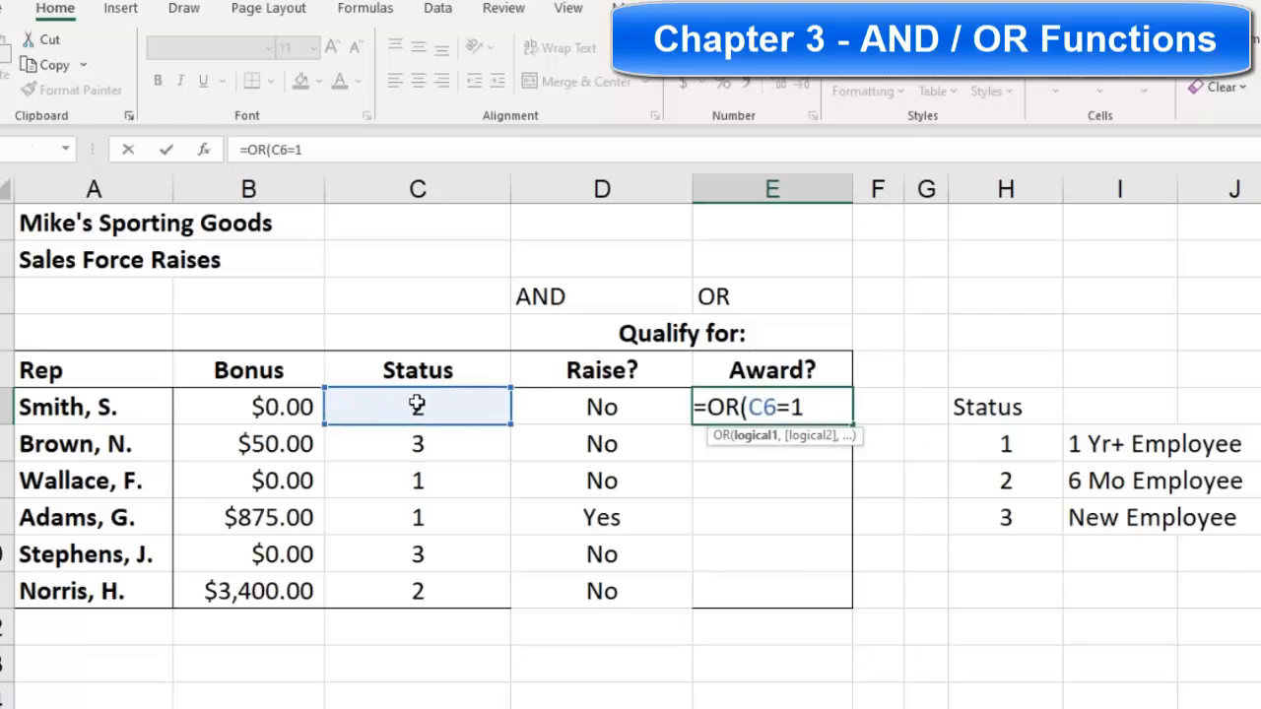
{"action": "type", "text": ","}
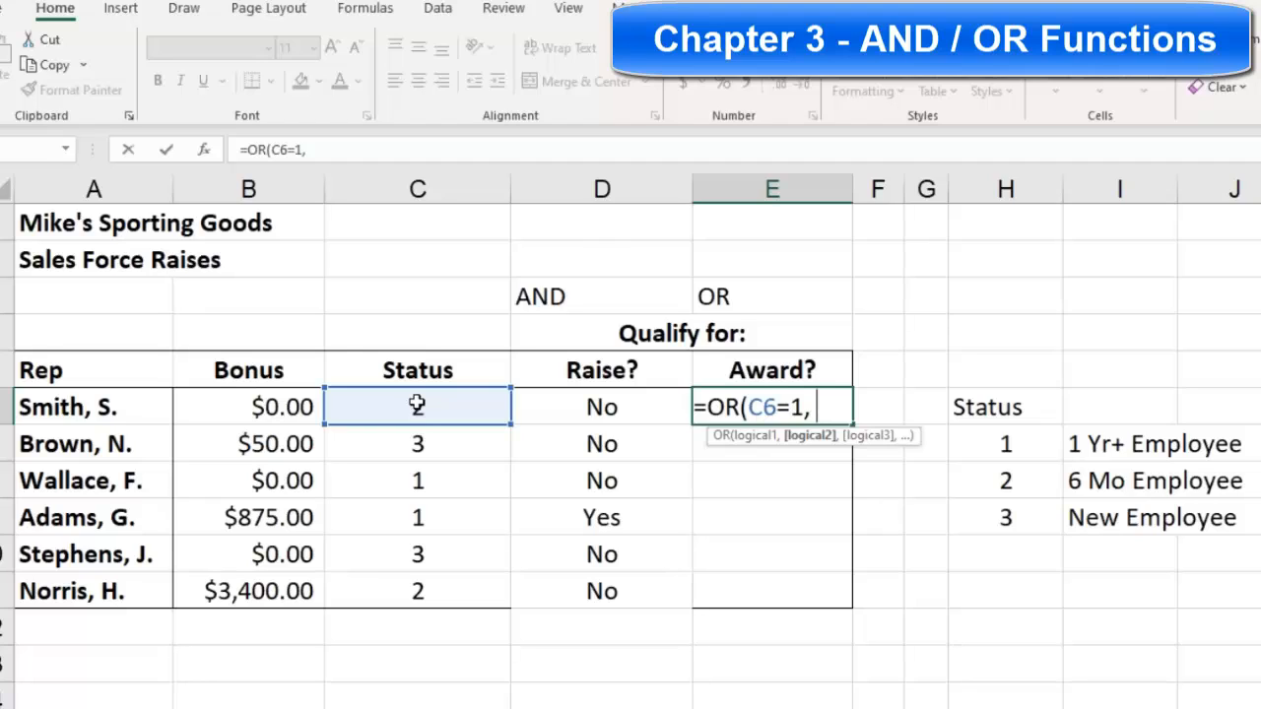
{"action": "left_click", "coordinate": [264, 406]}
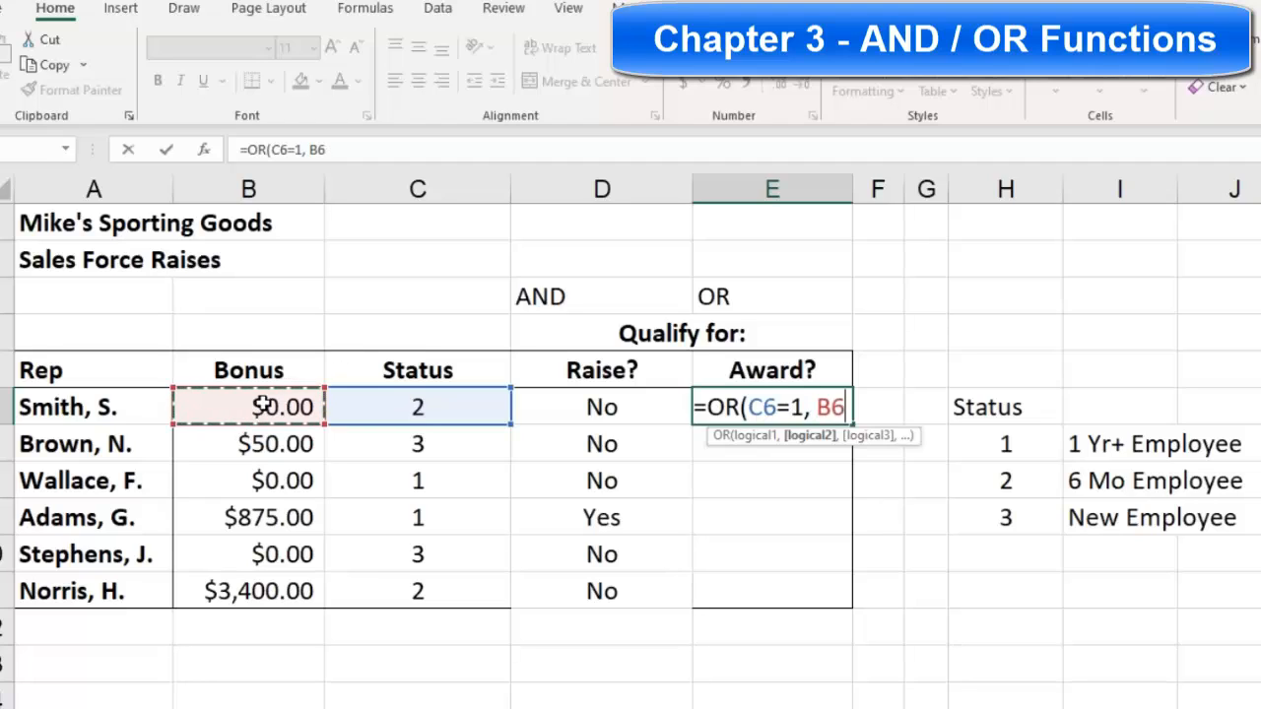
{"action": "type", "text": ">0)"}
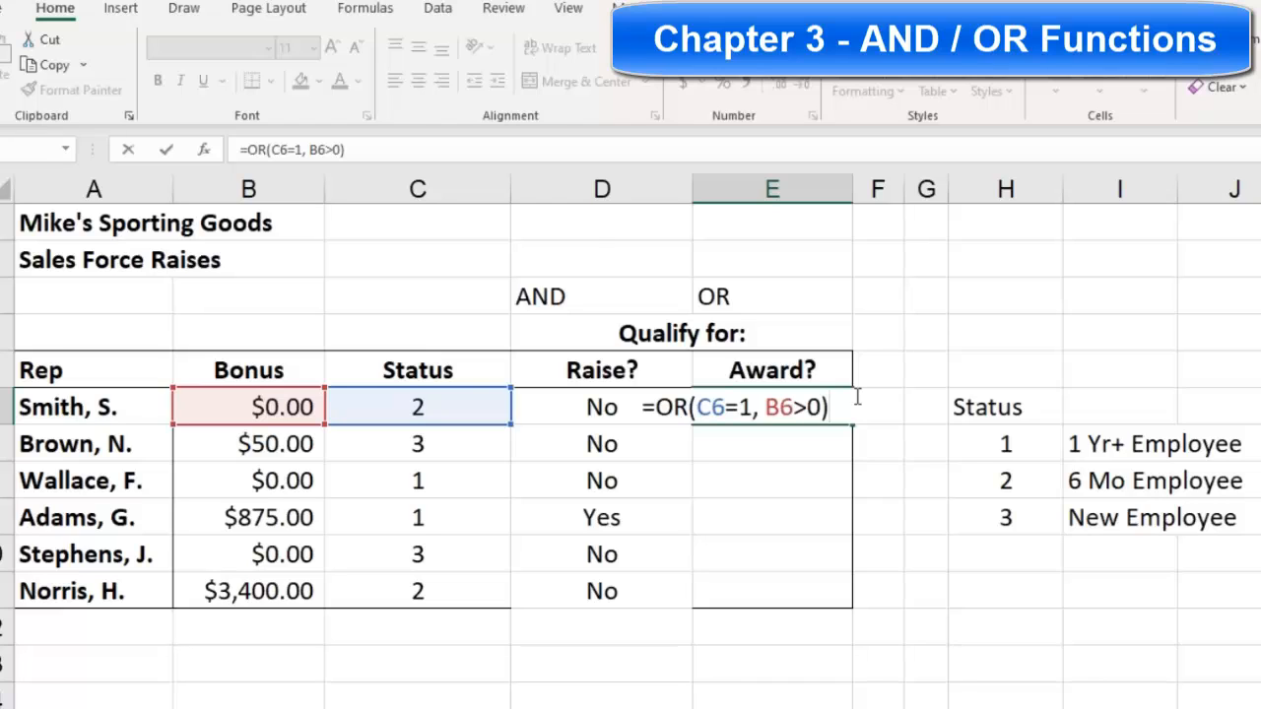
{"action": "key", "text": "Return"}
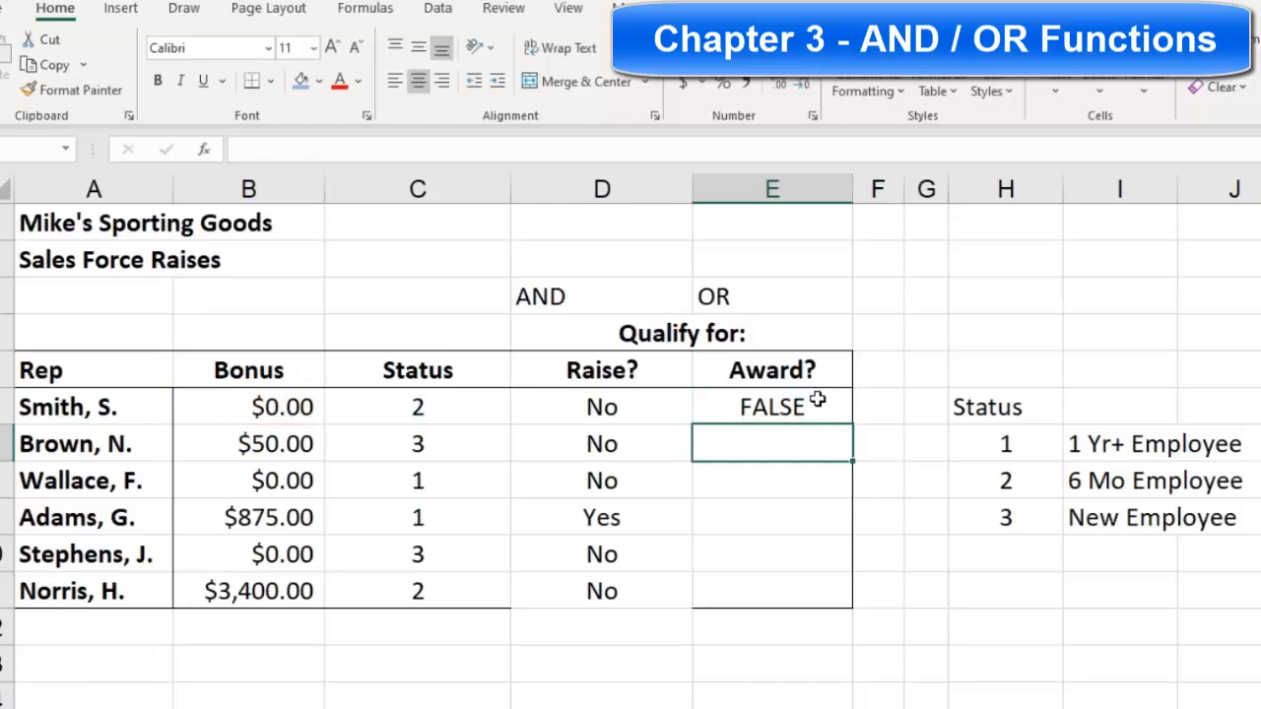
Step: Fill the OR formula from E6 down to E11 and review the Award? results
{"action": "left_click", "coordinate": [817, 398]}
{"action": "double_click", "coordinate": [853, 427]}
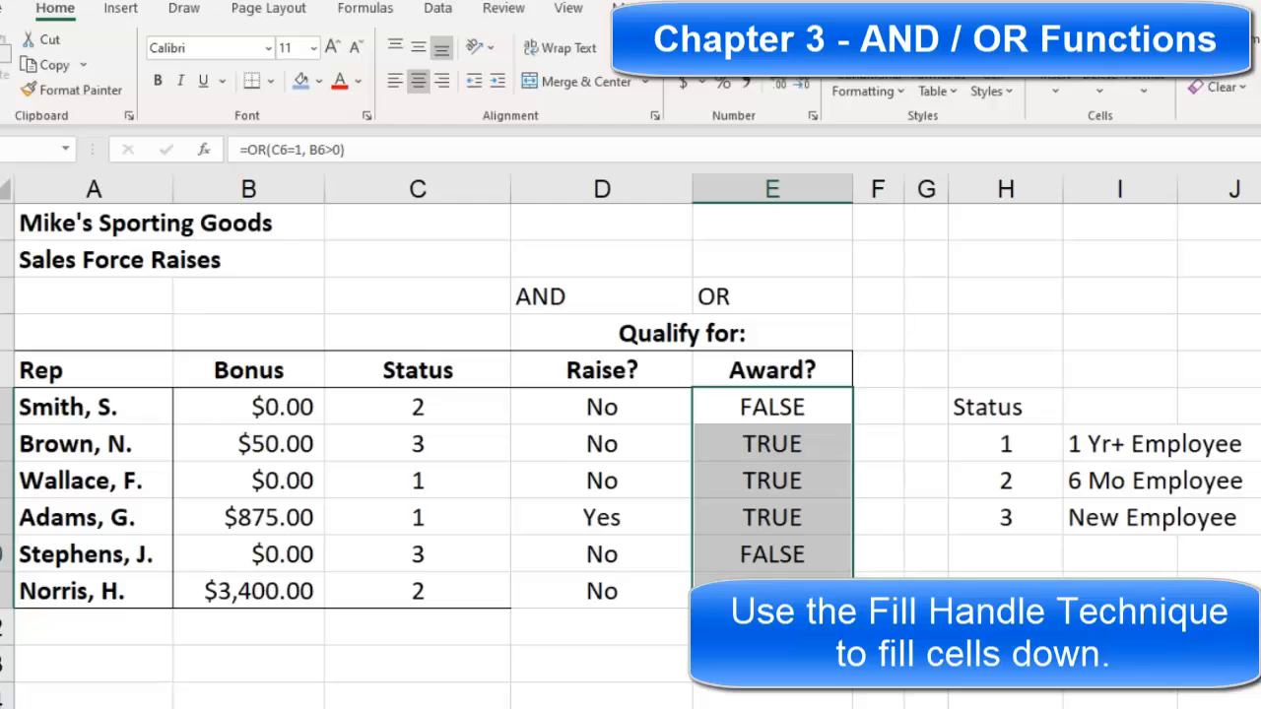
{"action": "left_click_drag", "start_coordinate": [778, 436], "coordinate": [765, 515]}
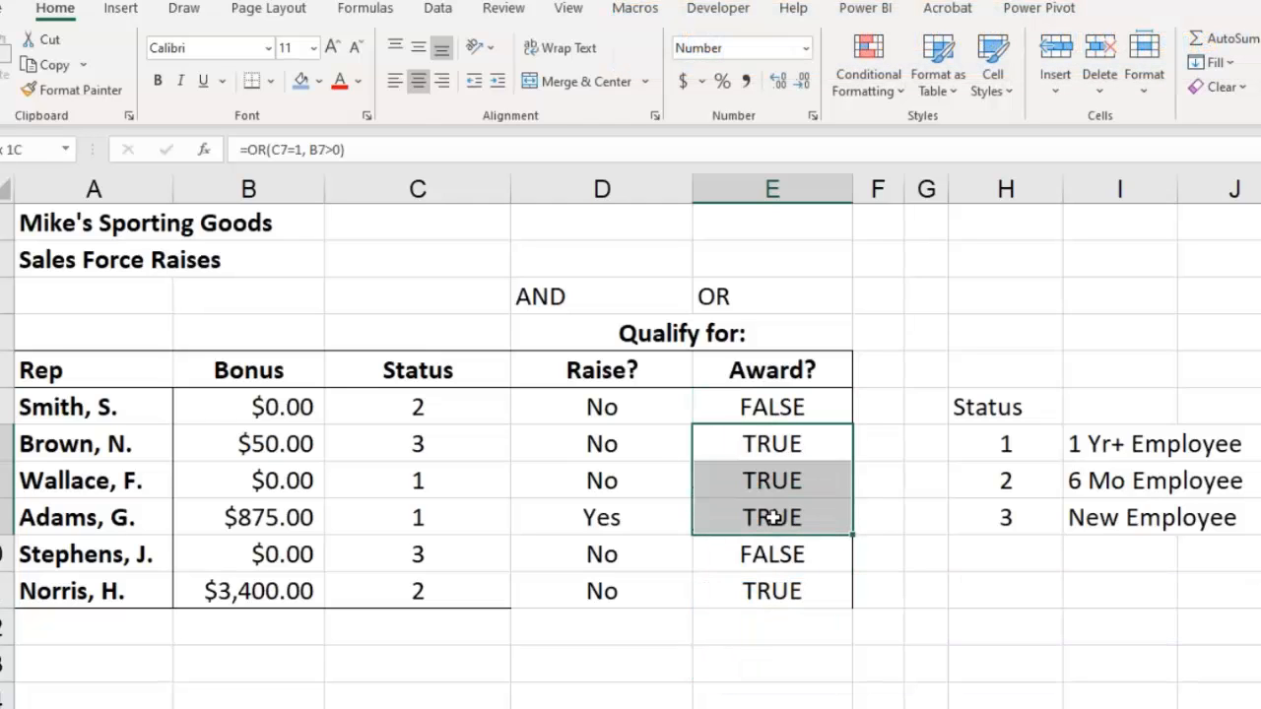
{"action": "left_click", "coordinate": [767, 591]}
{"action": "left_click", "coordinate": [789, 410]}
{"action": "left_click", "coordinate": [790, 552]}
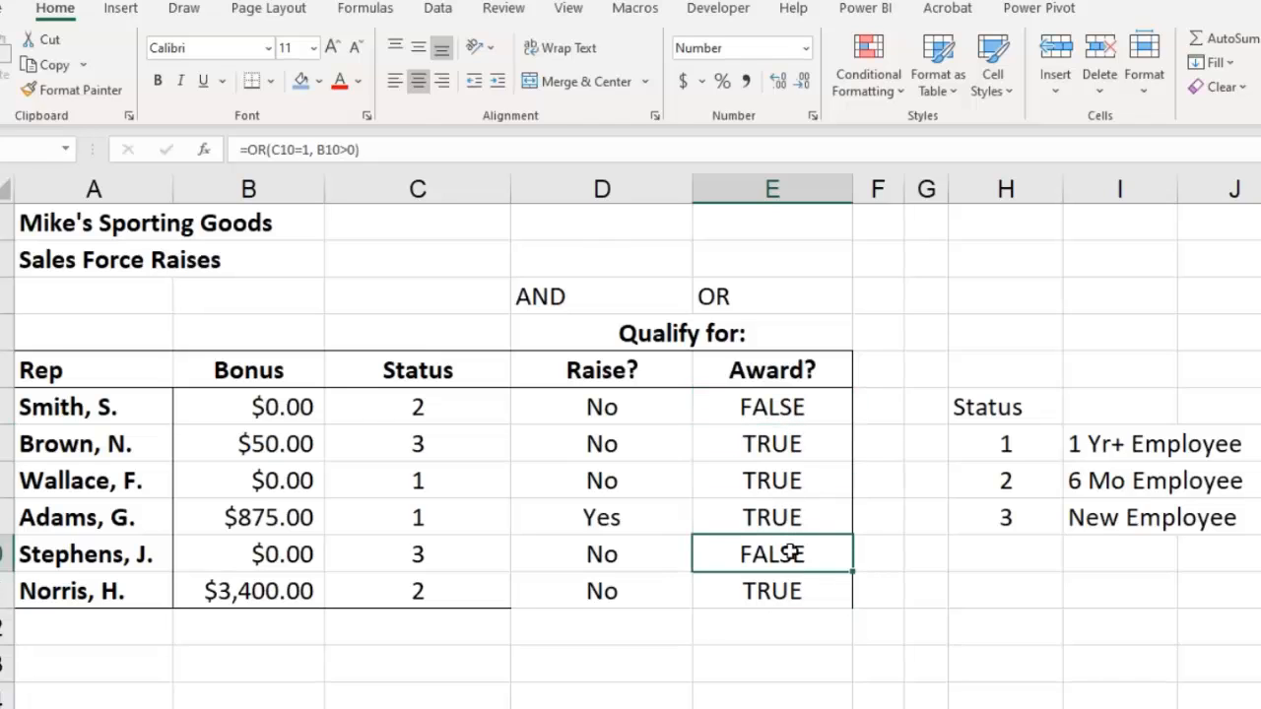
Step: Check the first rep's bonus and status in row 6 against the OR formula in E6
{"action": "left_click", "coordinate": [229, 404]}
{"action": "left_click", "coordinate": [442, 404]}
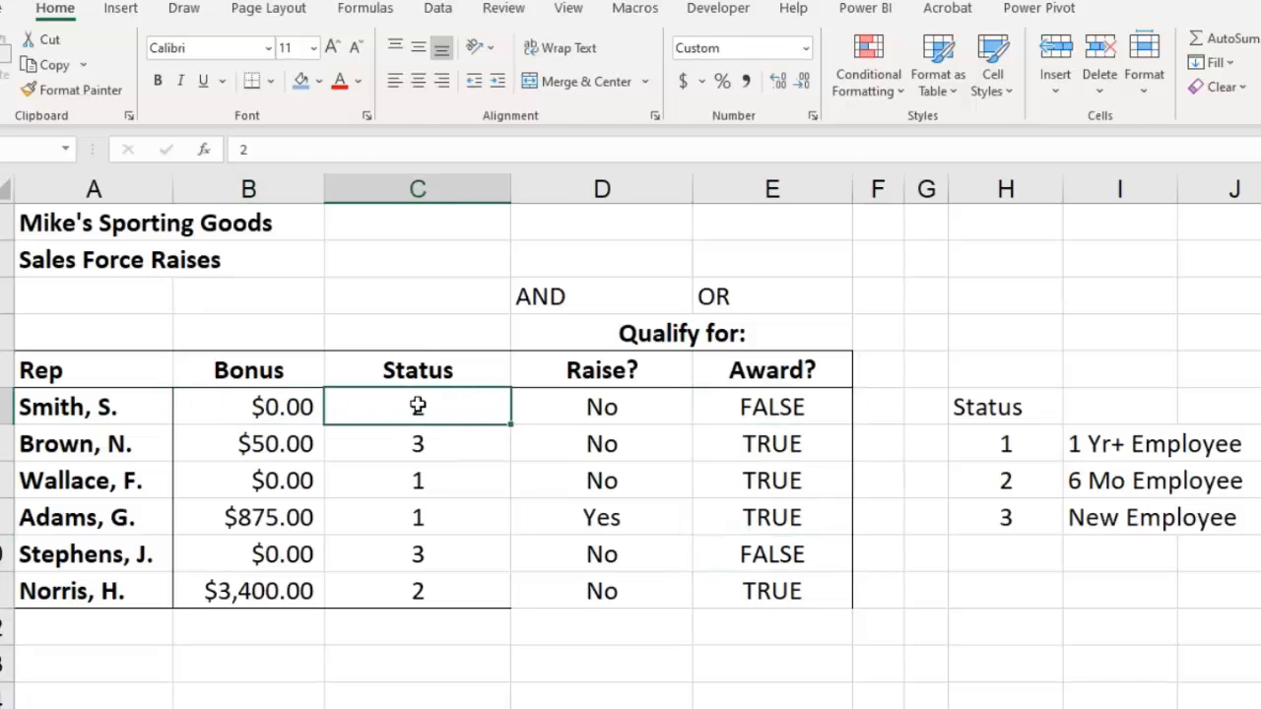
{"action": "left_click", "coordinate": [746, 404]}
{"action": "double_click", "coordinate": [808, 402]}
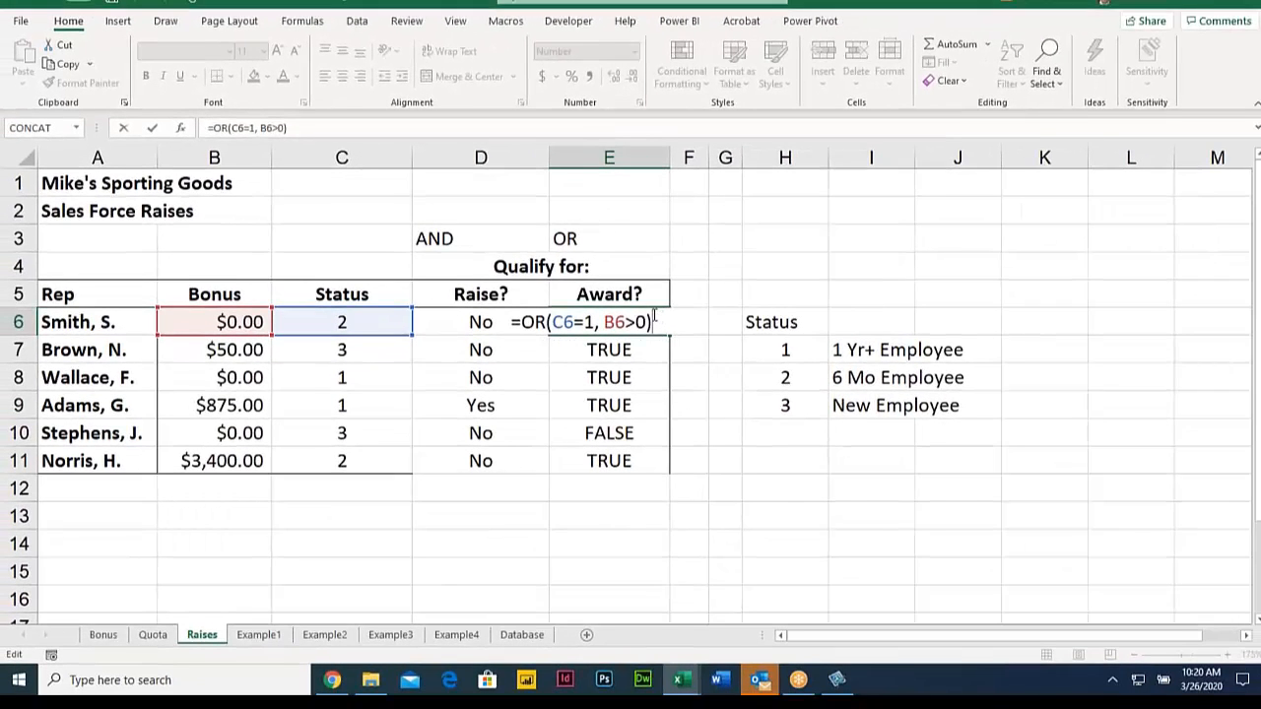
{"action": "key", "text": "Return"}
Step: On the Example1 sheet, start an IF formula in I5 with the logical test G5>80000
{"action": "left_click", "coordinate": [258, 634]}
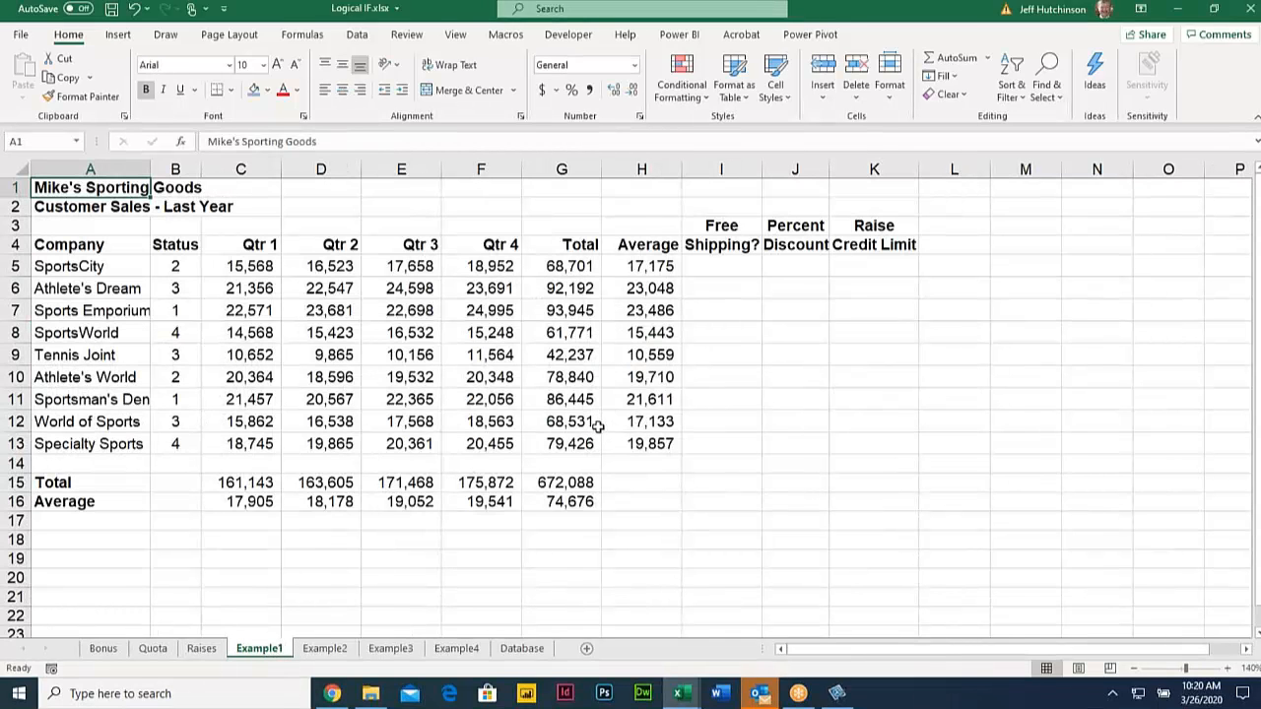
{"action": "left_click", "coordinate": [709, 265]}
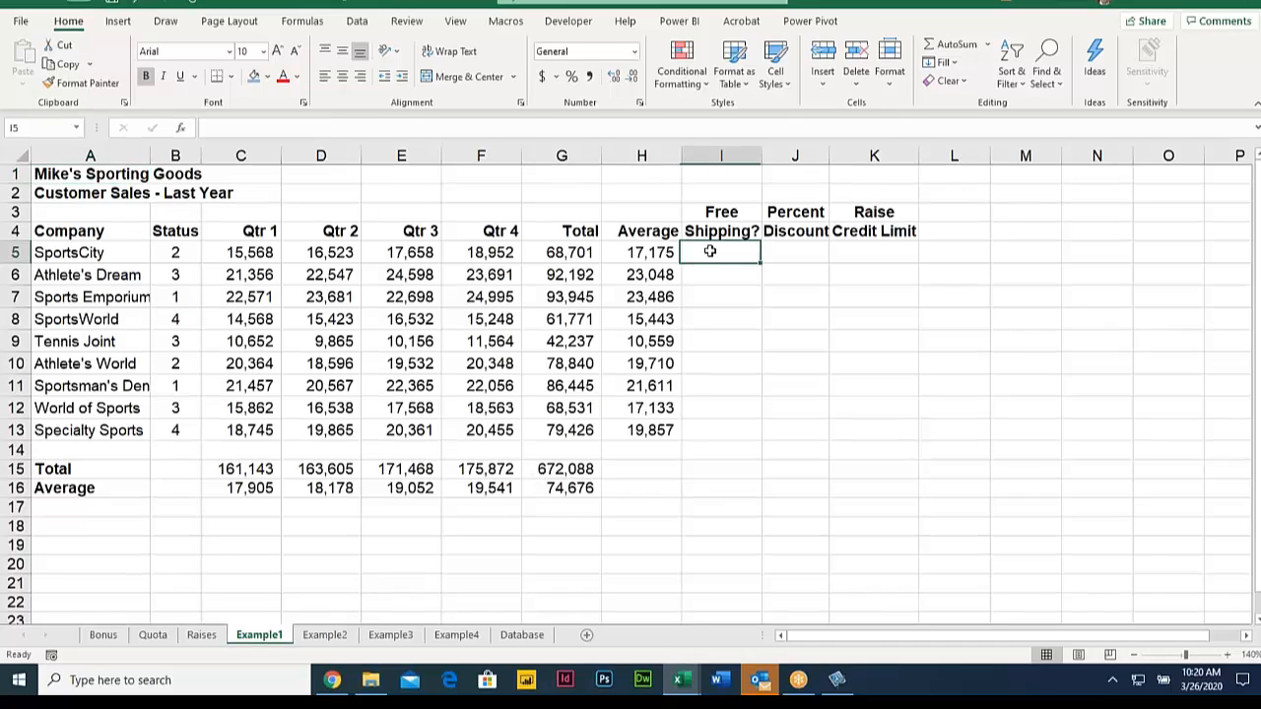
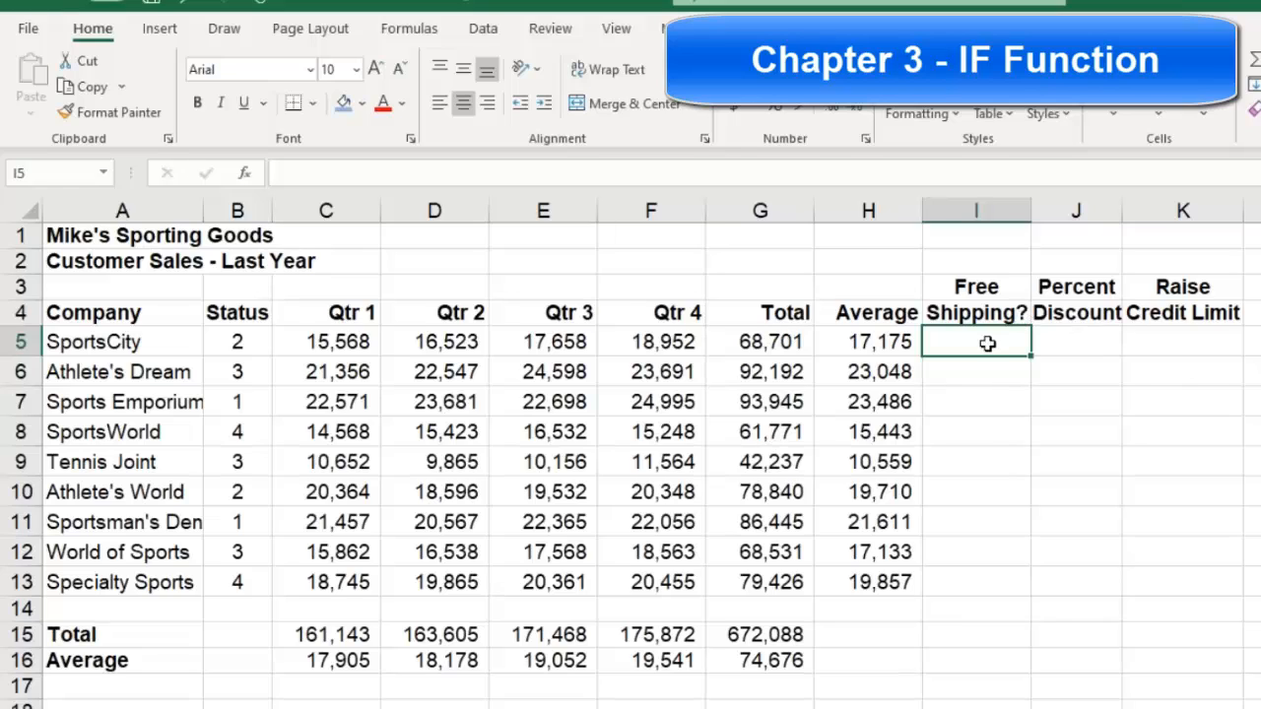
{"action": "type", "text": "="}
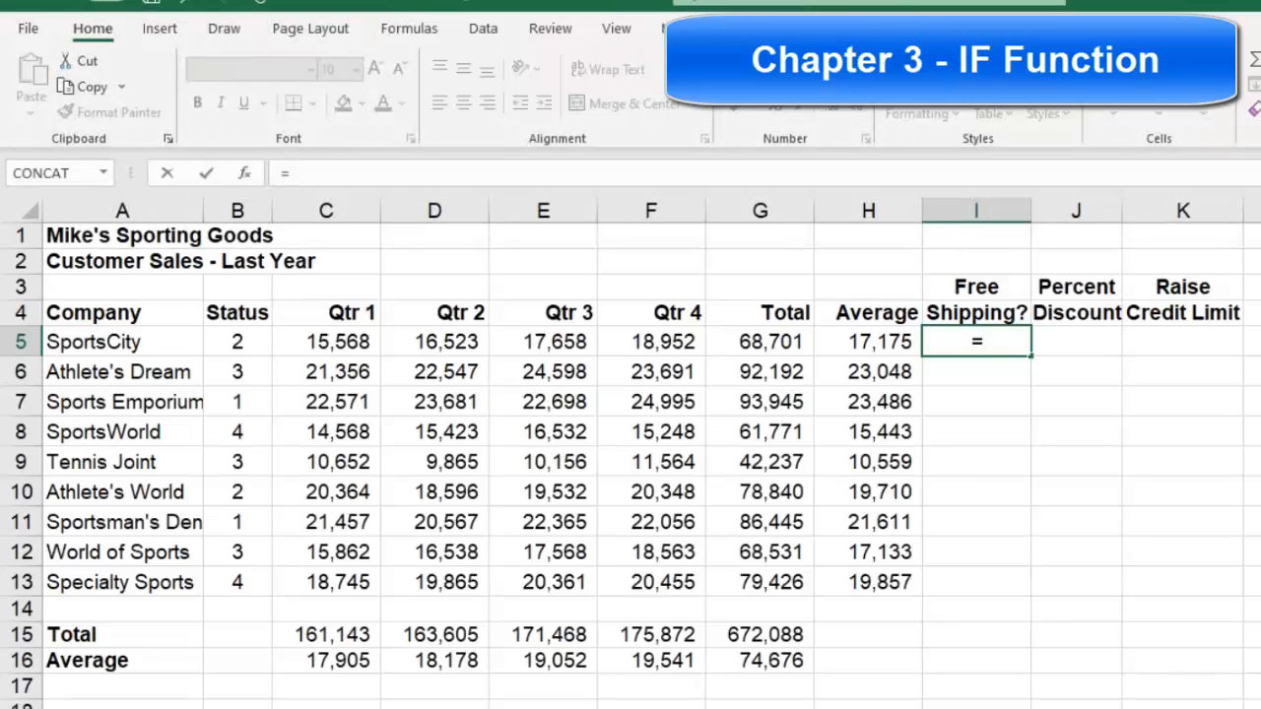
{"action": "type", "text": "IF"}
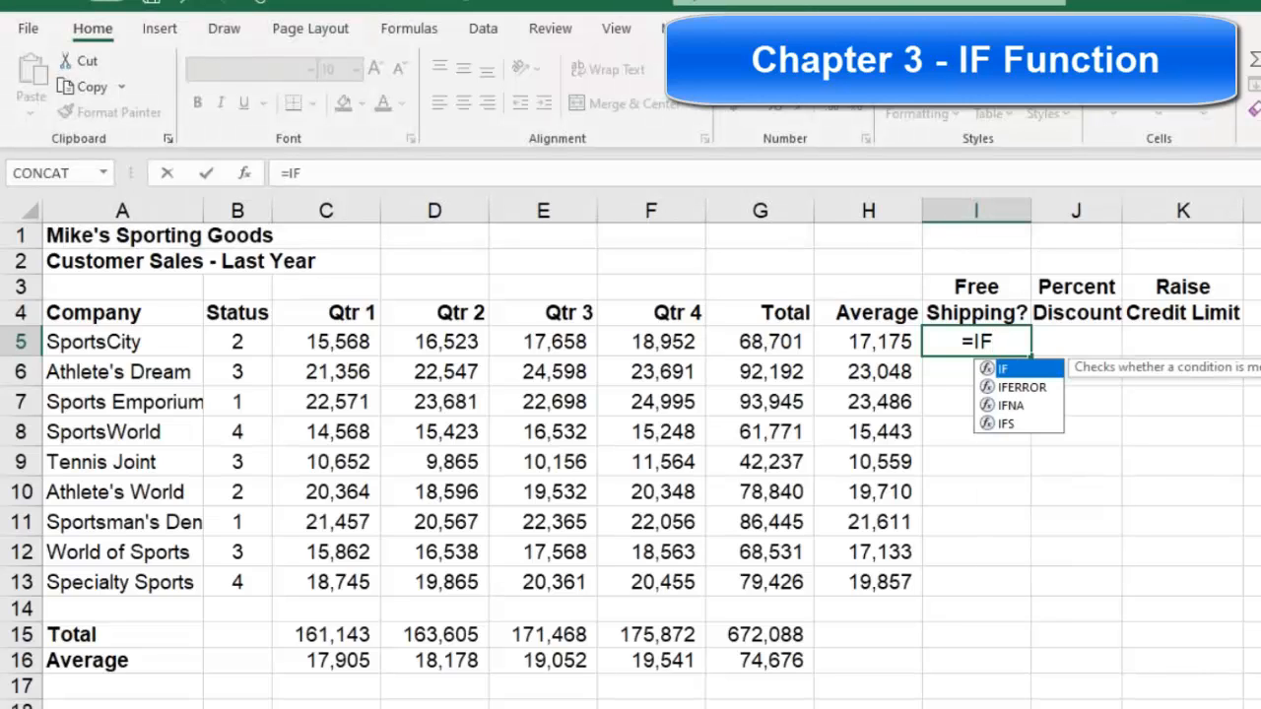
{"action": "type", "text": "("}
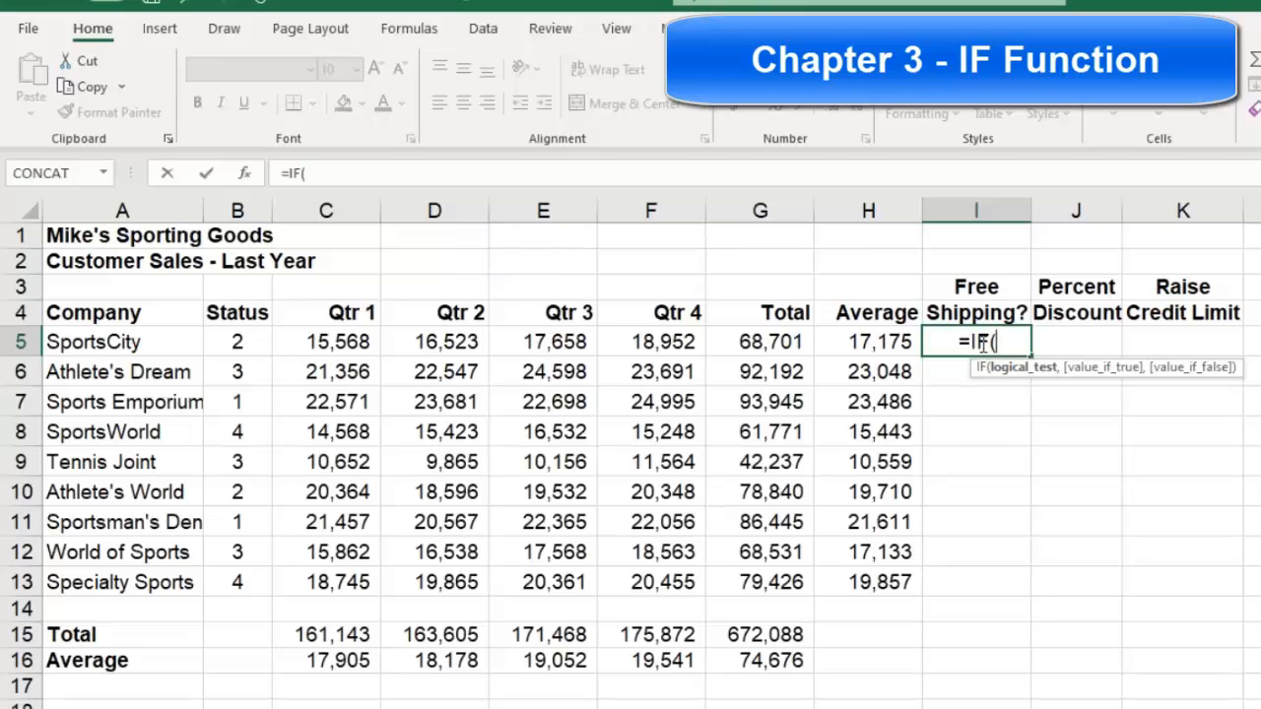
{"action": "left_click", "coordinate": [778, 339]}
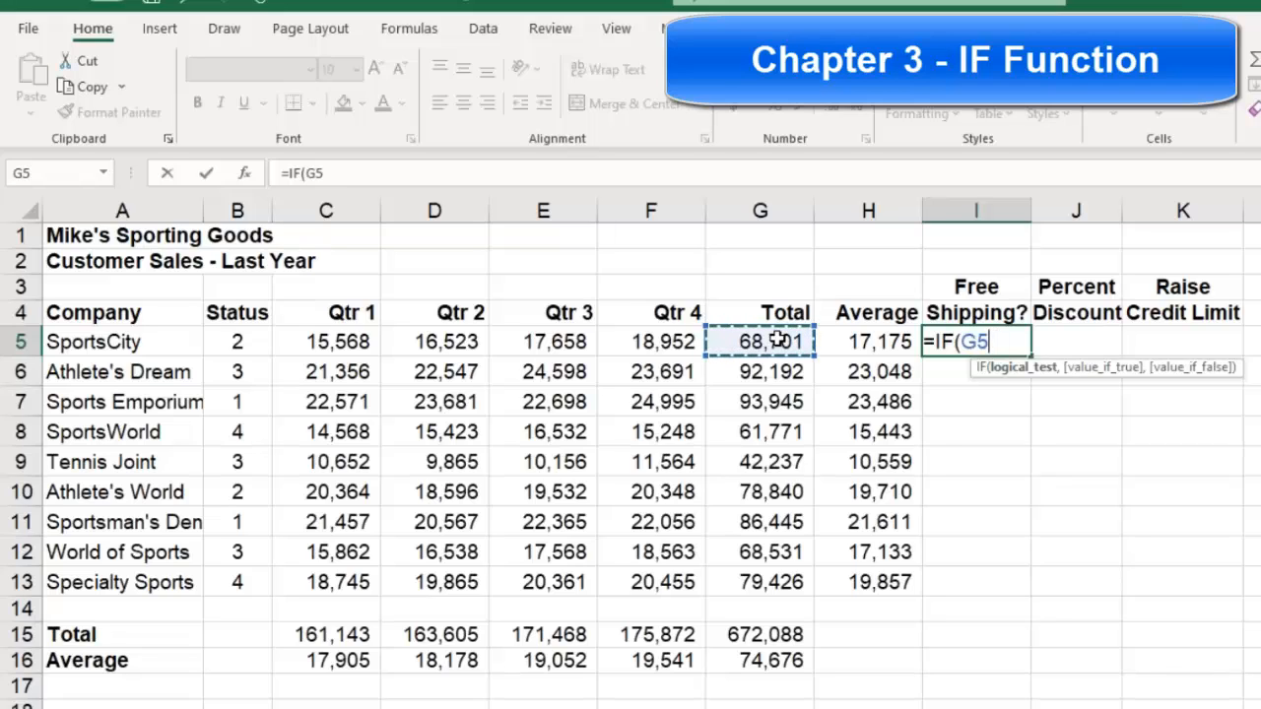
{"action": "type", "text": ">"}
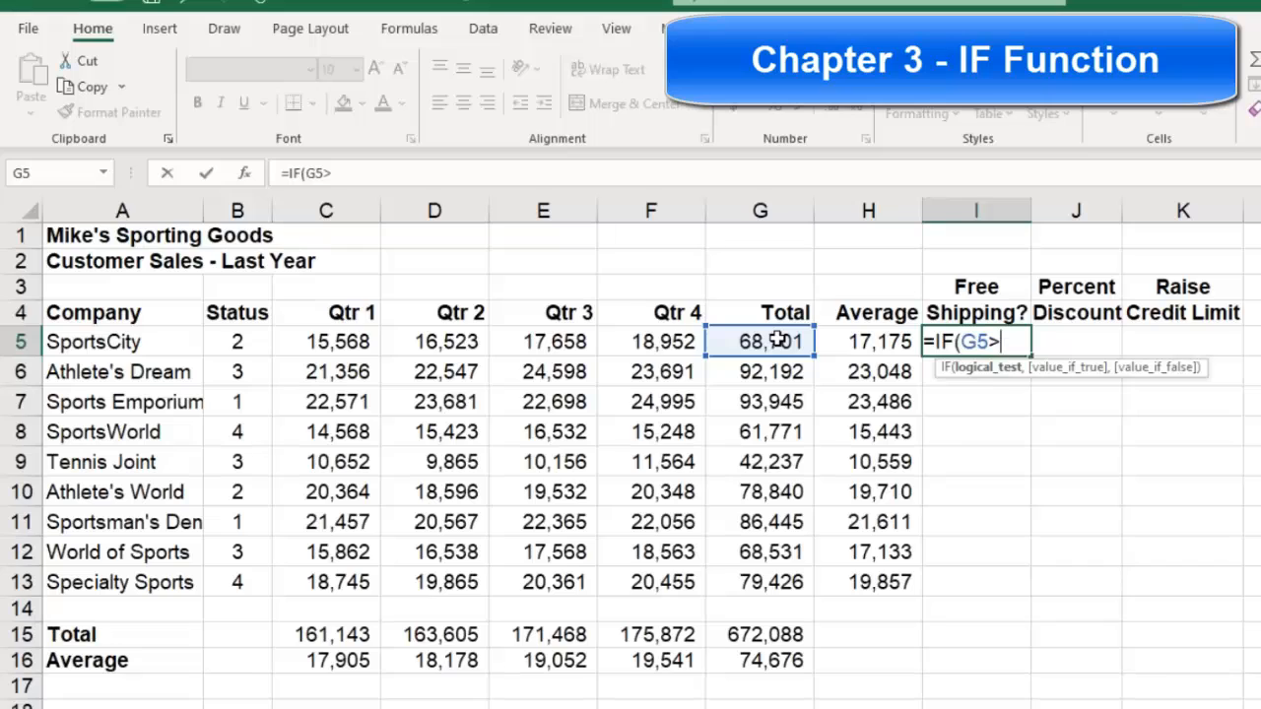
{"action": "type", "text": "7"}
{"action": "key", "text": "BackSpace"}
{"action": "type", "text": "80000"}
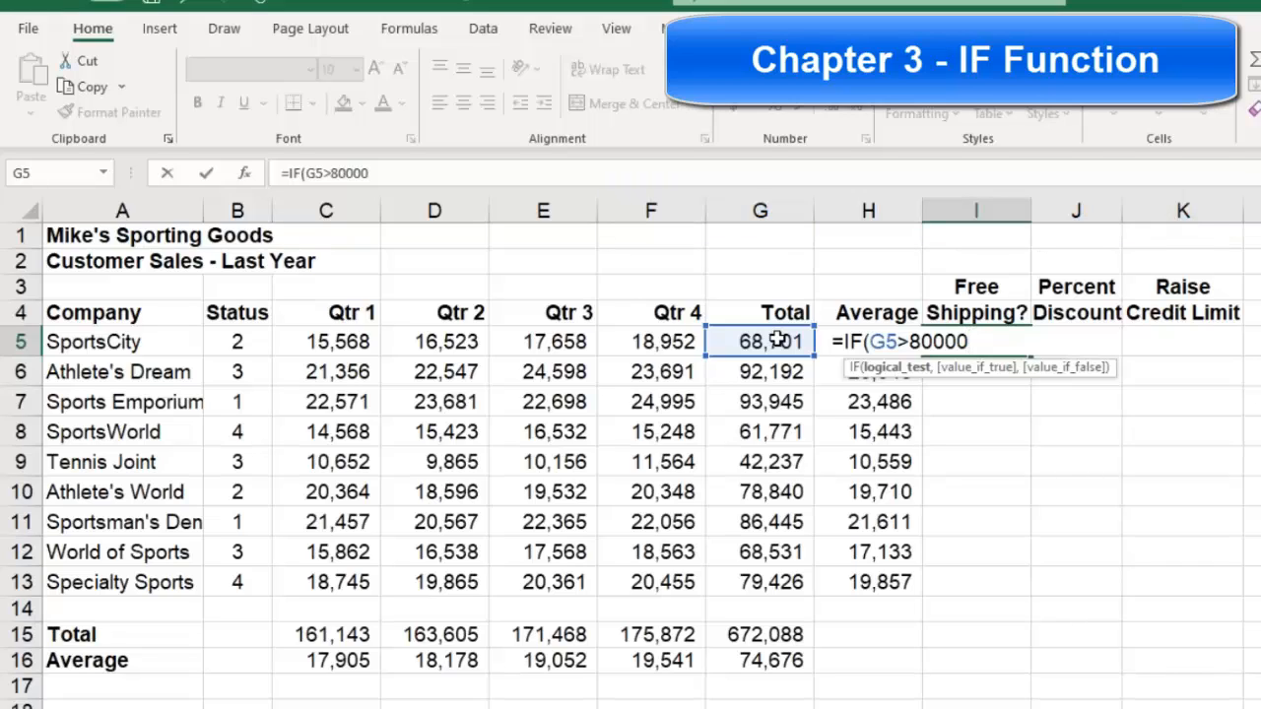
Step: Complete the I5 formula with "Yes" if true and "No" if false
{"action": "type", "text": ","}
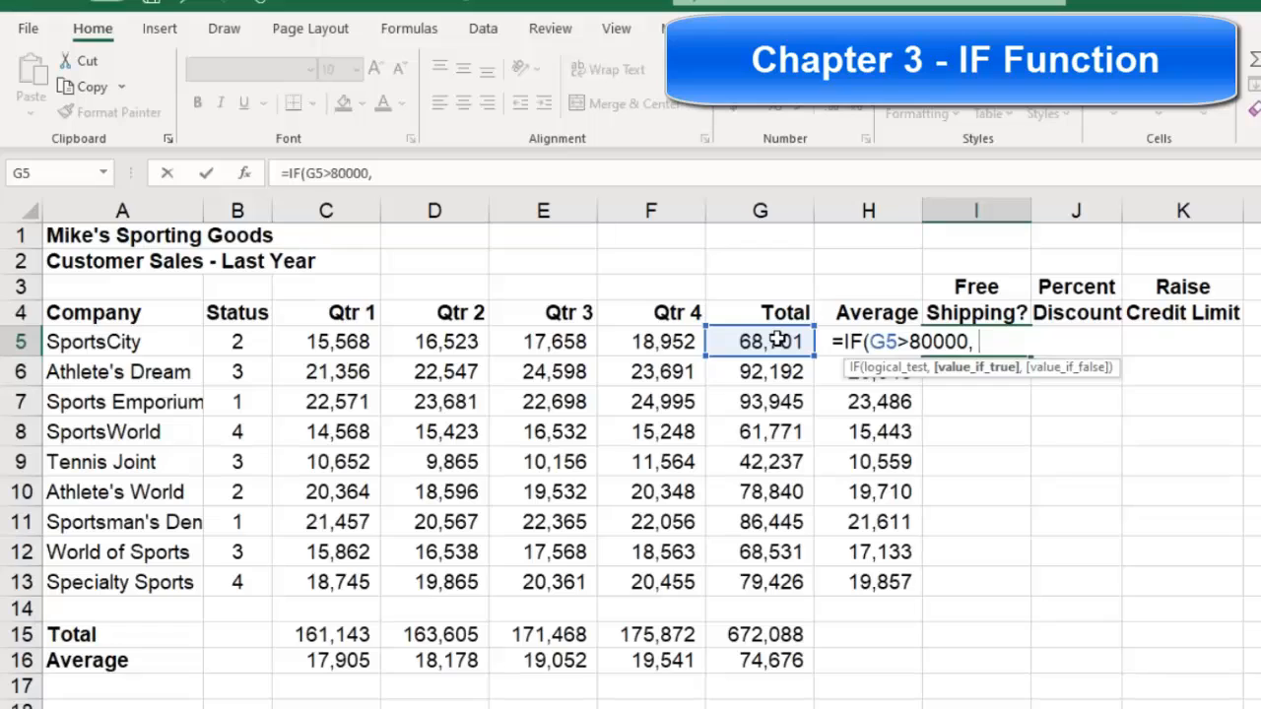
{"action": "type", "text": "\"Yes\""}
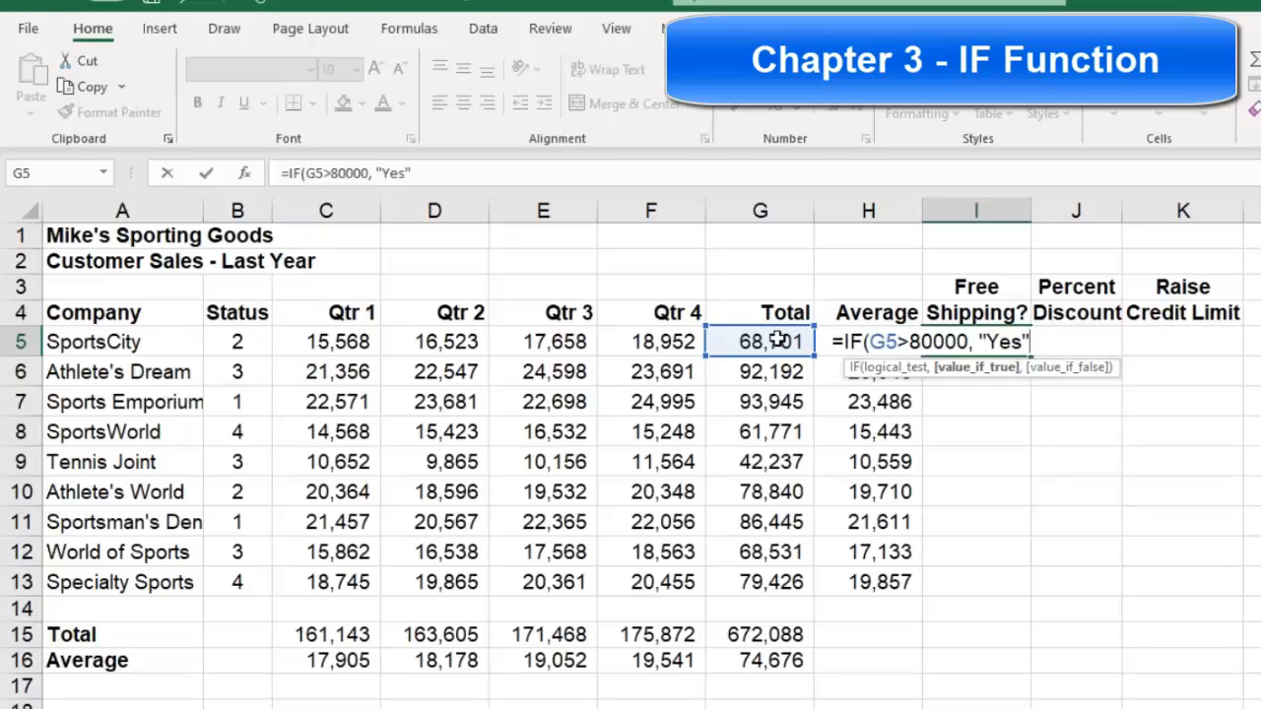
{"action": "type", "text": ", "}
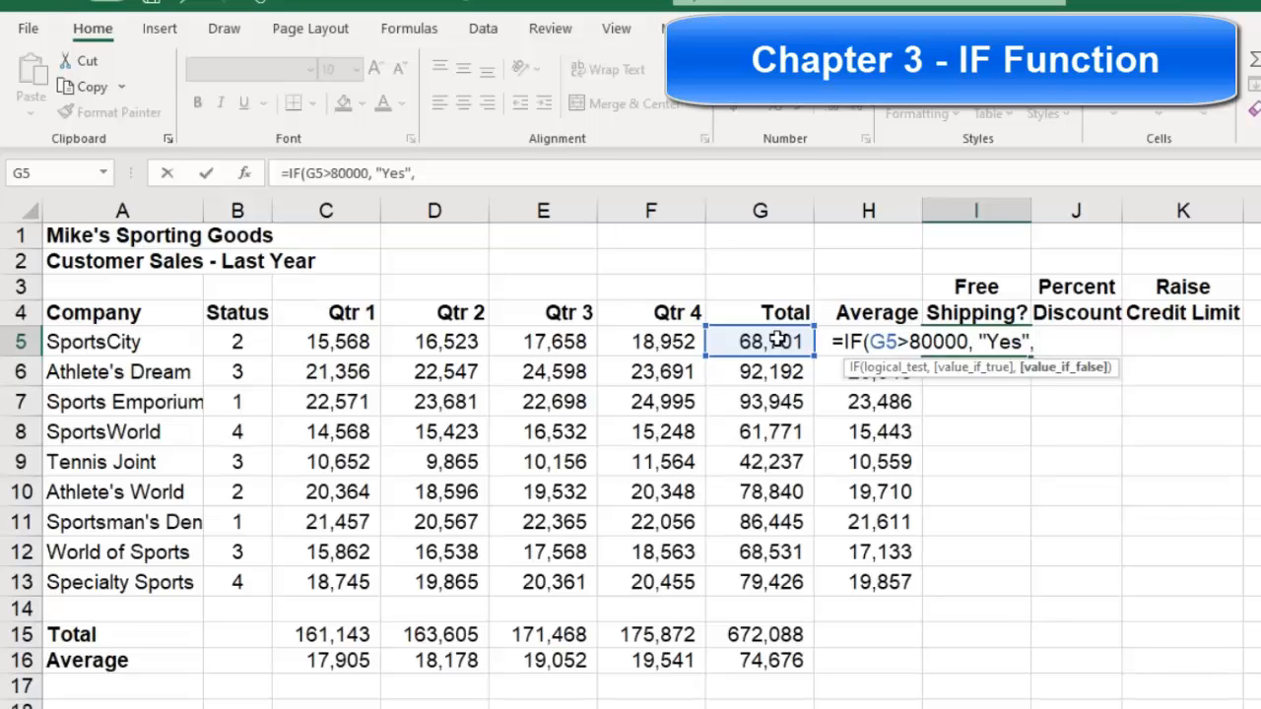
{"action": "type", "text": "\"No\""}
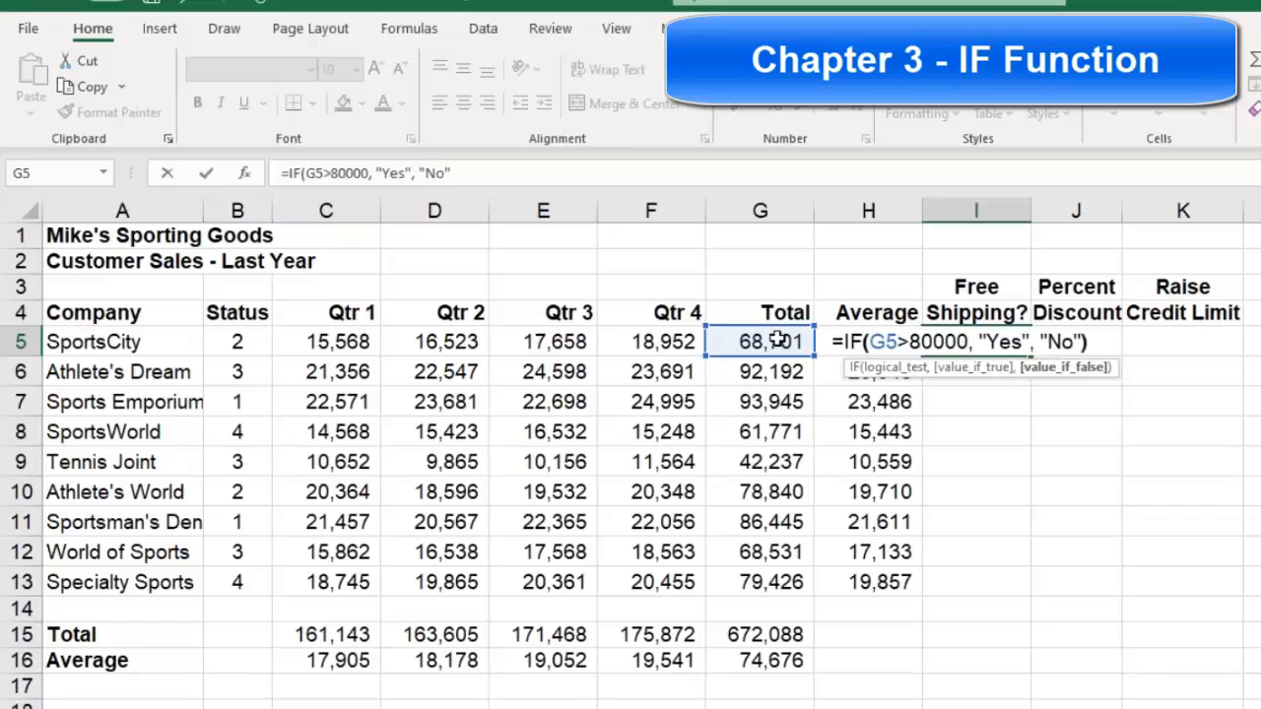
{"action": "type", "text": ")"}
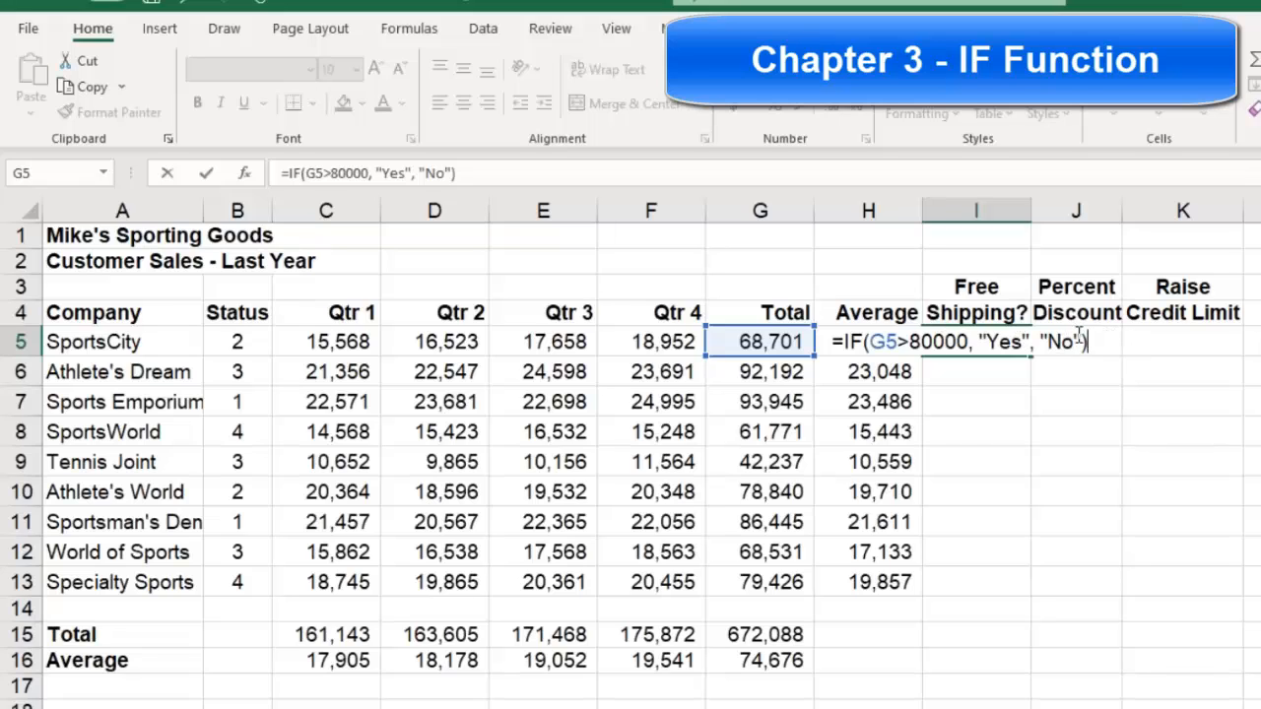
{"action": "key", "text": "Return"}
Step: Fill the Free Shipping? formula from I5 down to I13 and review the results in I6, I7 and I11
{"action": "left_click", "coordinate": [1016, 342]}
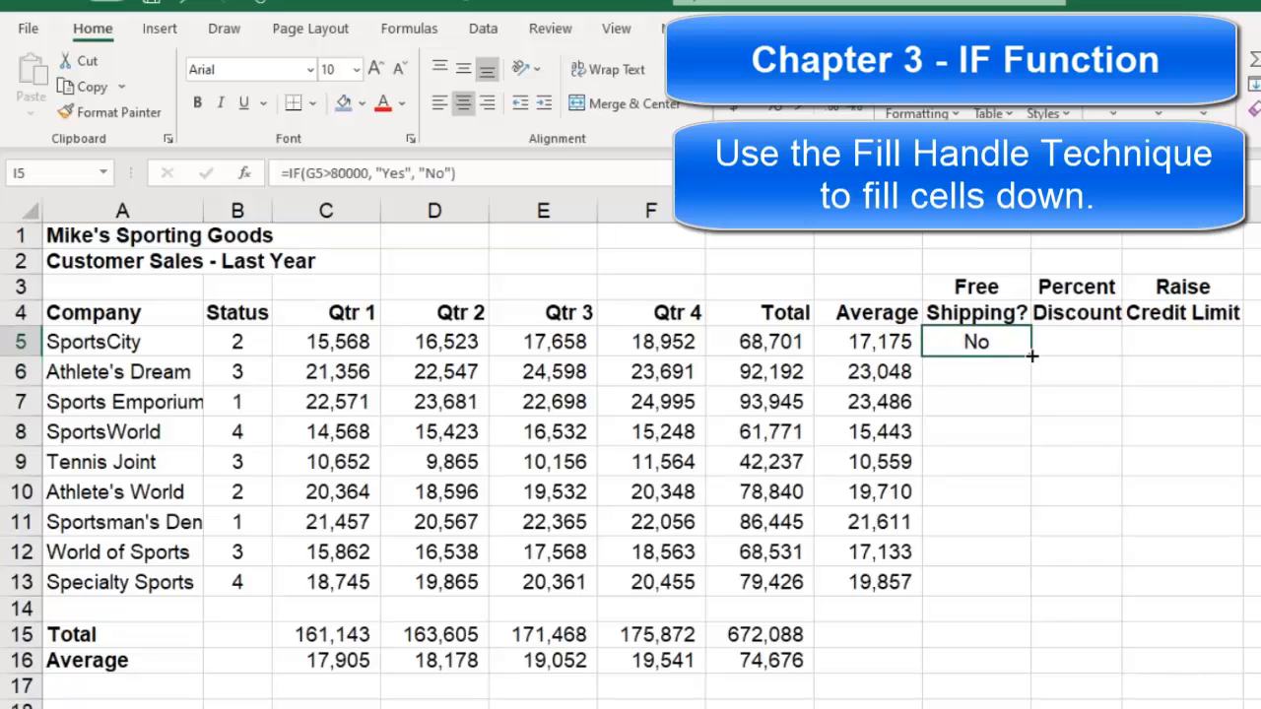
{"action": "double_click", "coordinate": [1031, 356]}
{"action": "left_click", "coordinate": [1002, 368]}
{"action": "left_click", "coordinate": [985, 398]}
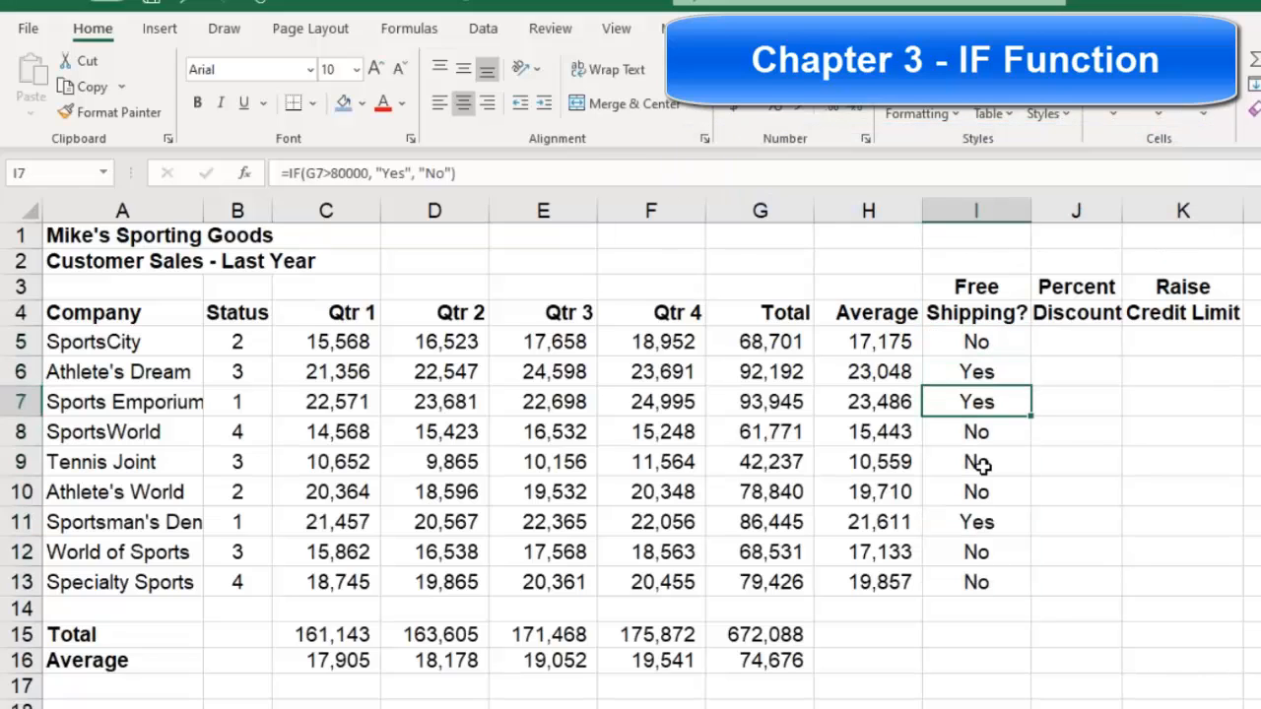
{"action": "left_click", "coordinate": [976, 524]}
Step: Examine the IF formula in I5 and the Free Shipping? results in I5 and I6
{"action": "double_click", "coordinate": [978, 343]}
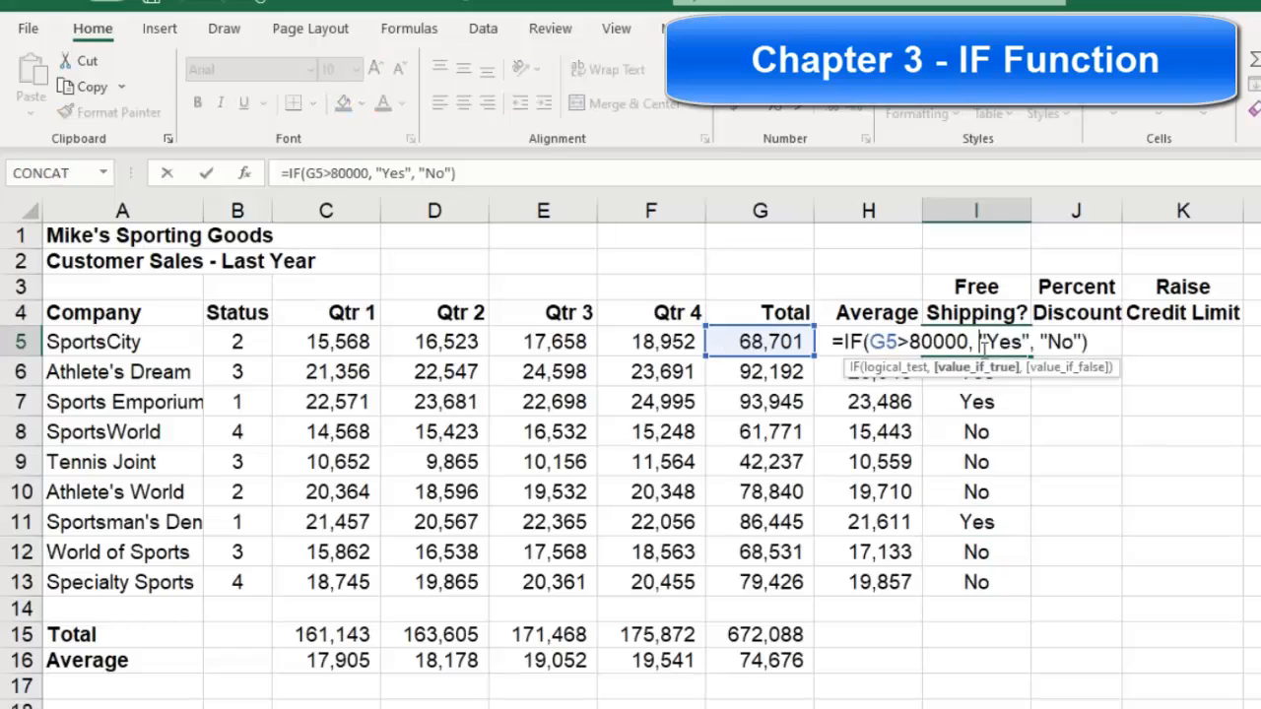
{"action": "key", "text": "End"}
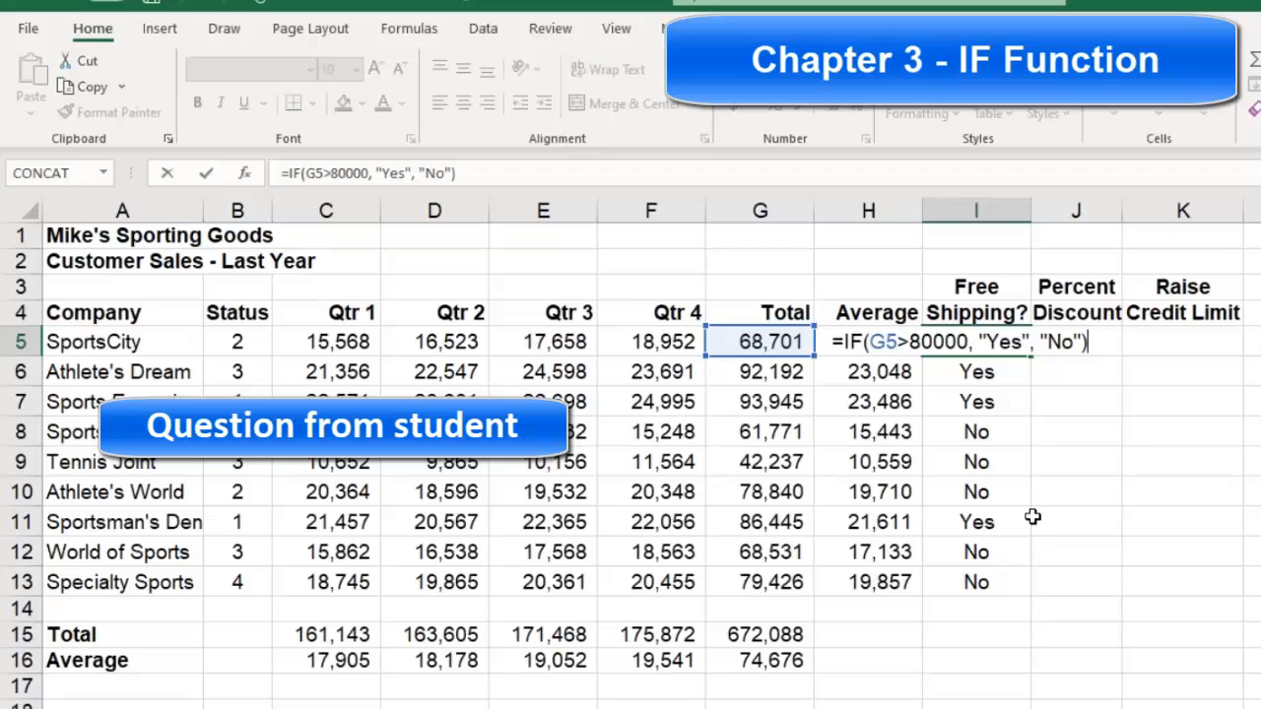
{"action": "key", "text": "Return"}
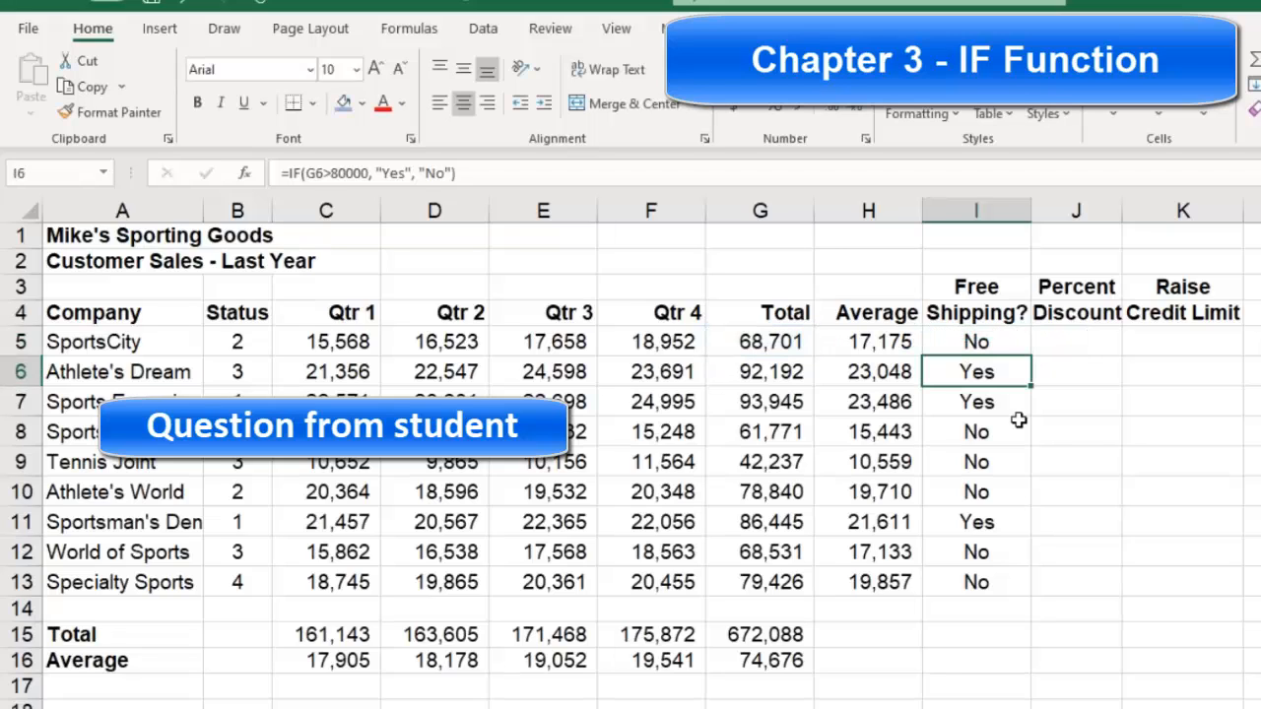
{"action": "left_click", "coordinate": [1019, 343]}
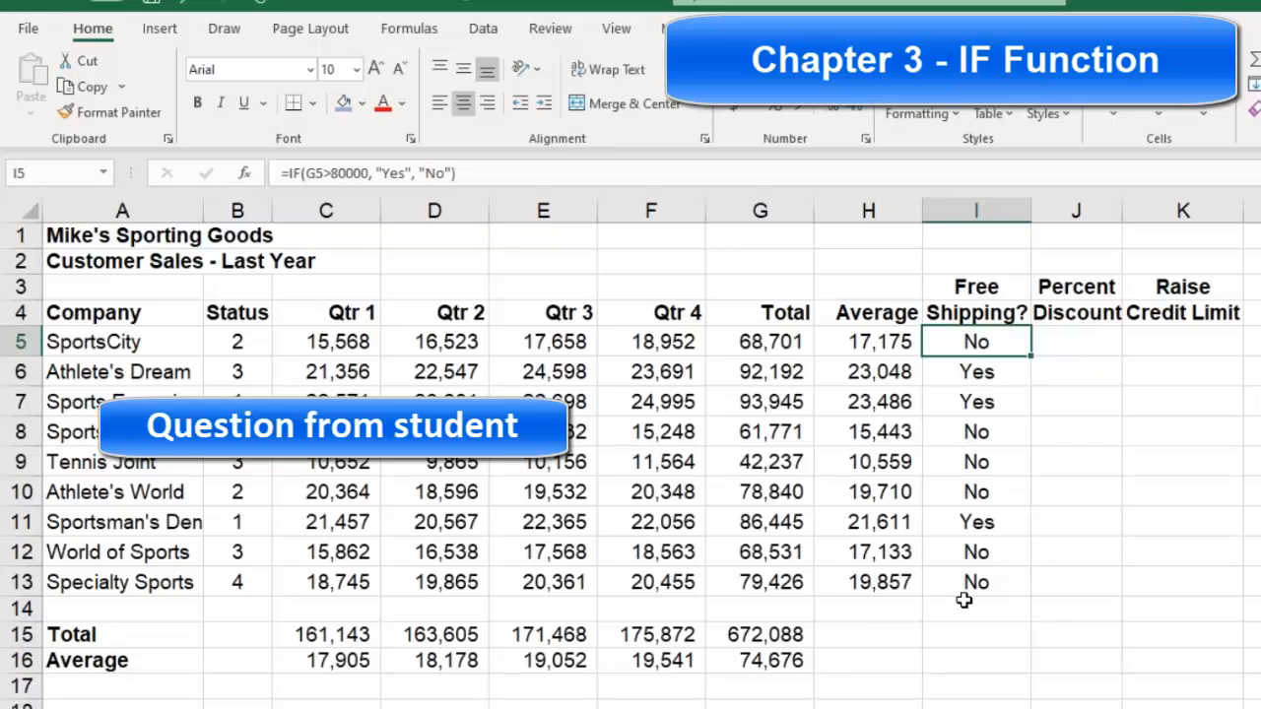
{"action": "left_click", "coordinate": [985, 367]}
{"action": "left_click", "coordinate": [993, 343]}
Step: Add conditional formatting to I5:I13 that highlights cells containing the text "No" with Light Red Fill with Dark Red Text
{"action": "left_click_drag", "start_coordinate": [998, 341], "coordinate": [982, 582]}
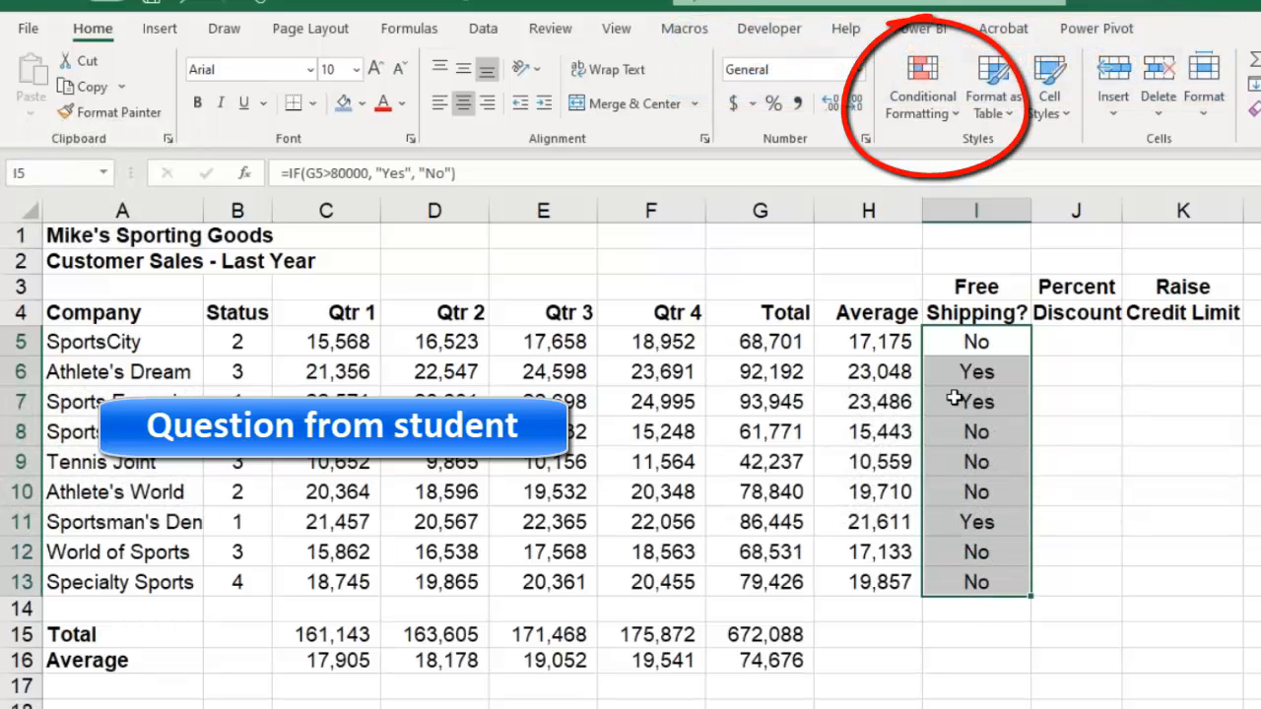
{"action": "left_click", "coordinate": [931, 107]}
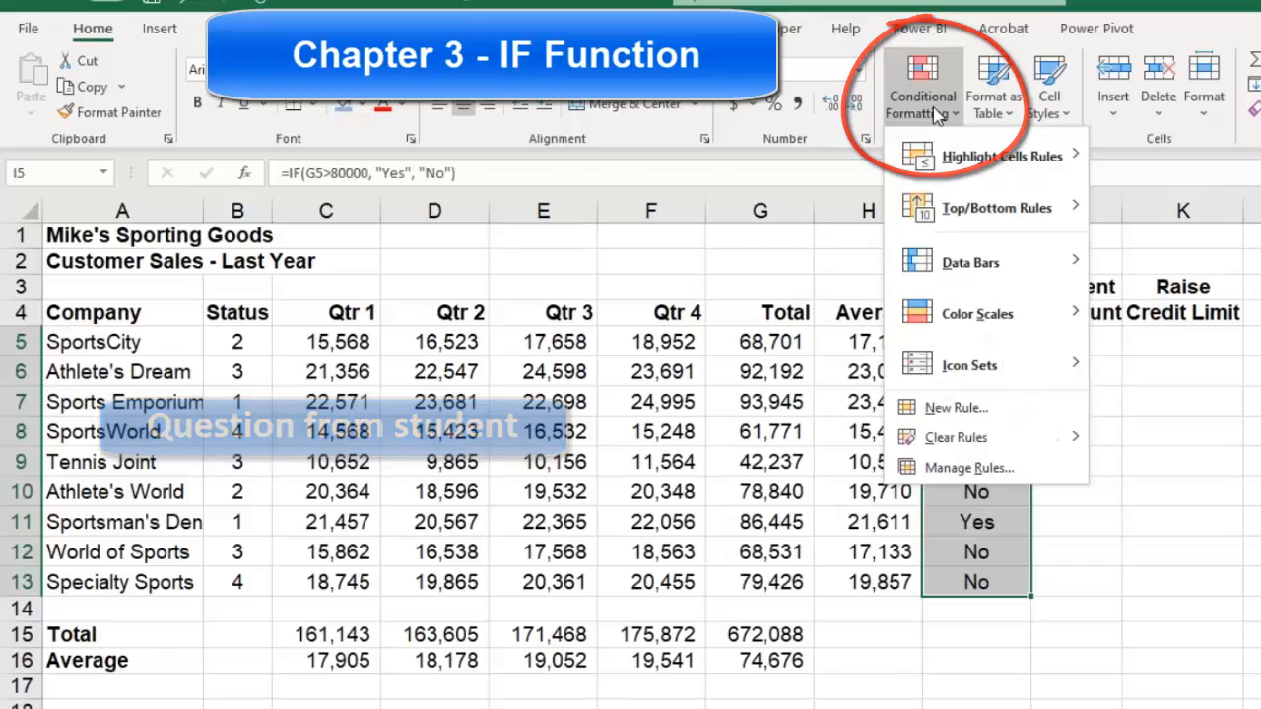
{"action": "mouse_move", "coordinate": [1063, 153]}
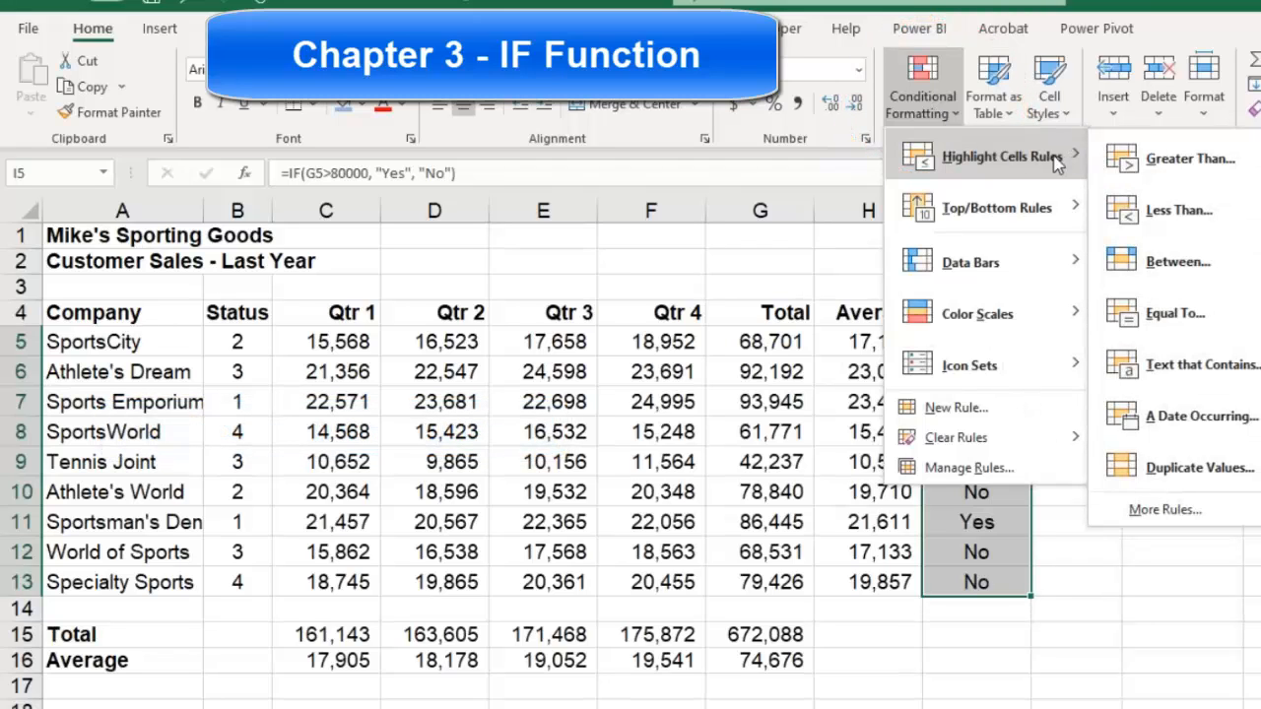
{"action": "left_click", "coordinate": [1189, 367]}
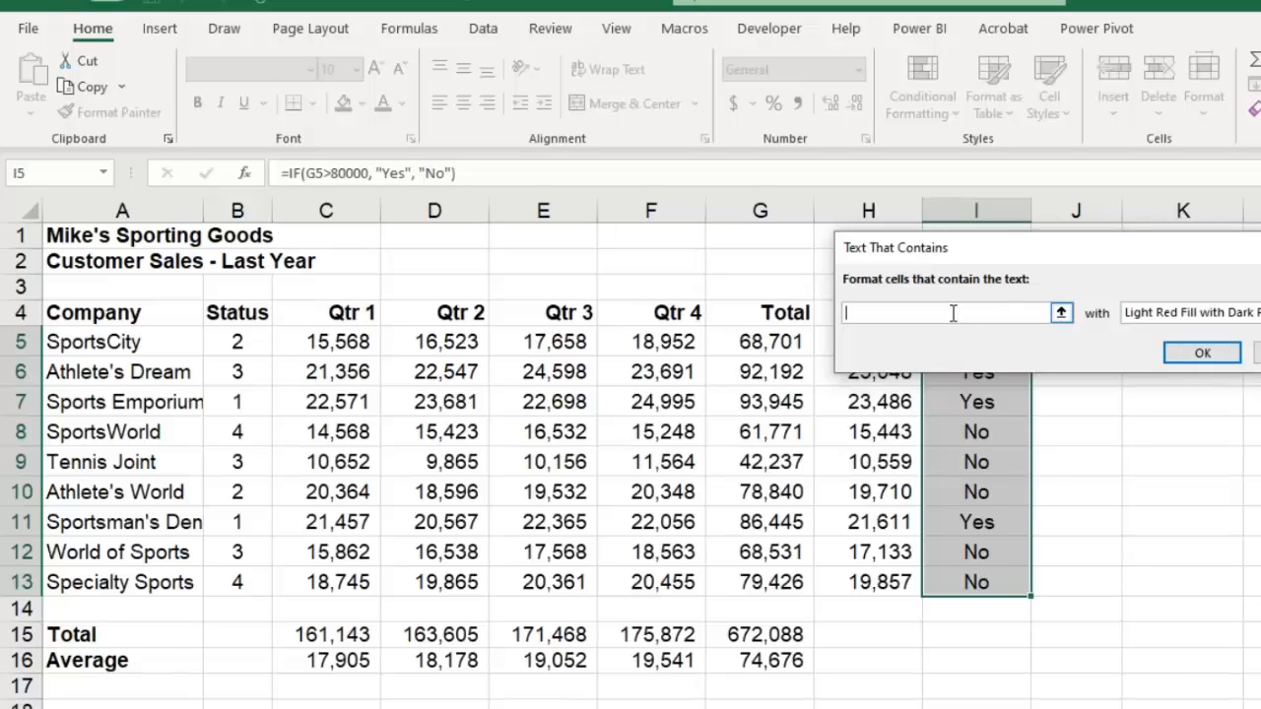
{"action": "type", "text": "No"}
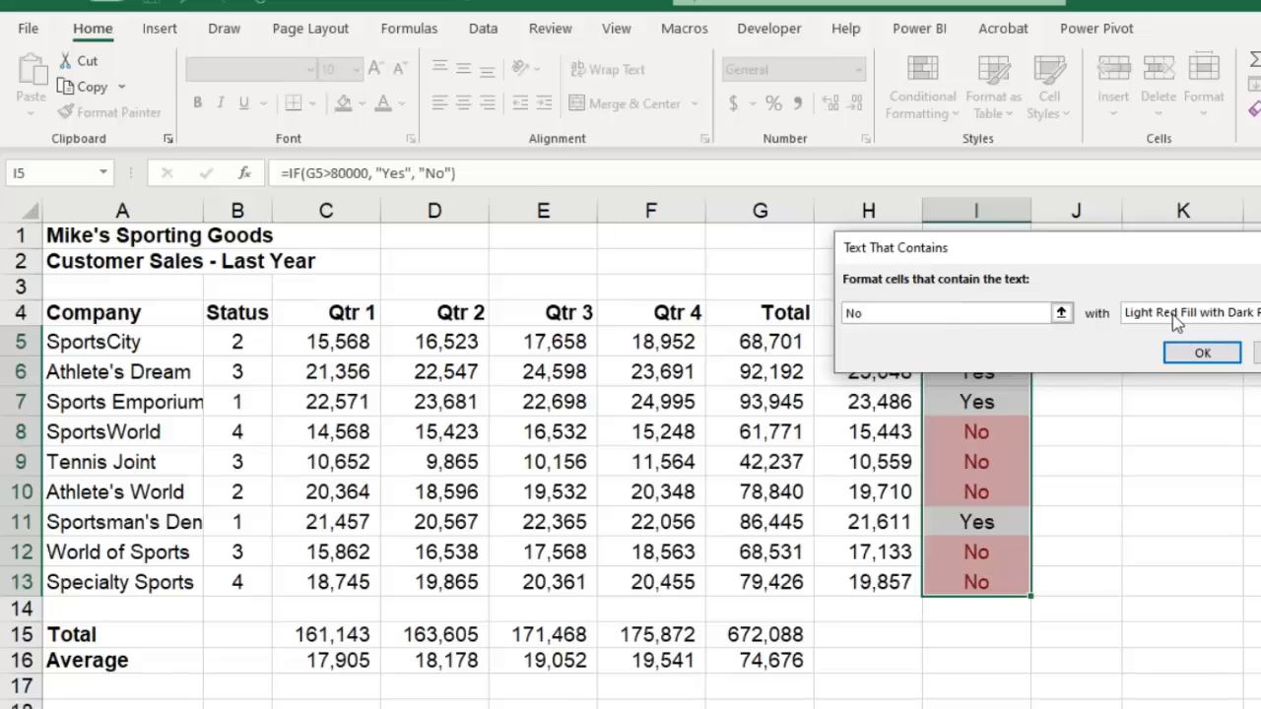
{"action": "left_click", "coordinate": [1198, 316]}
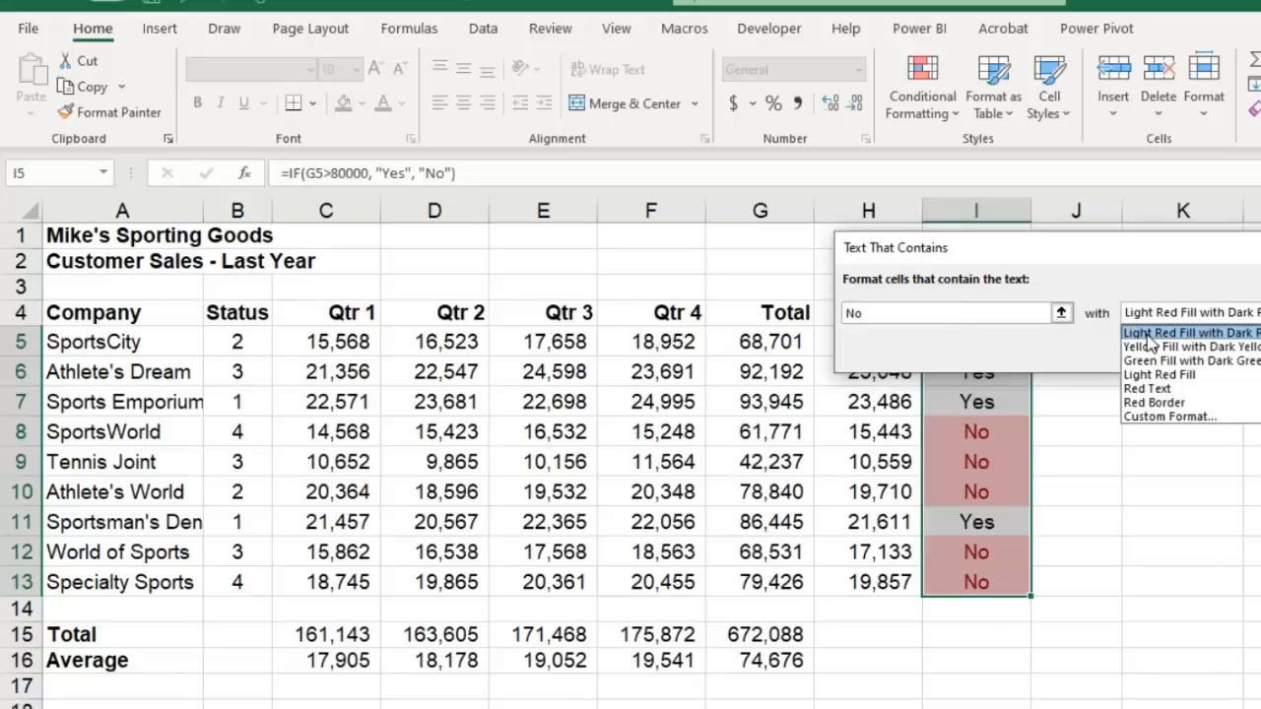
{"action": "left_click", "coordinate": [1154, 335]}
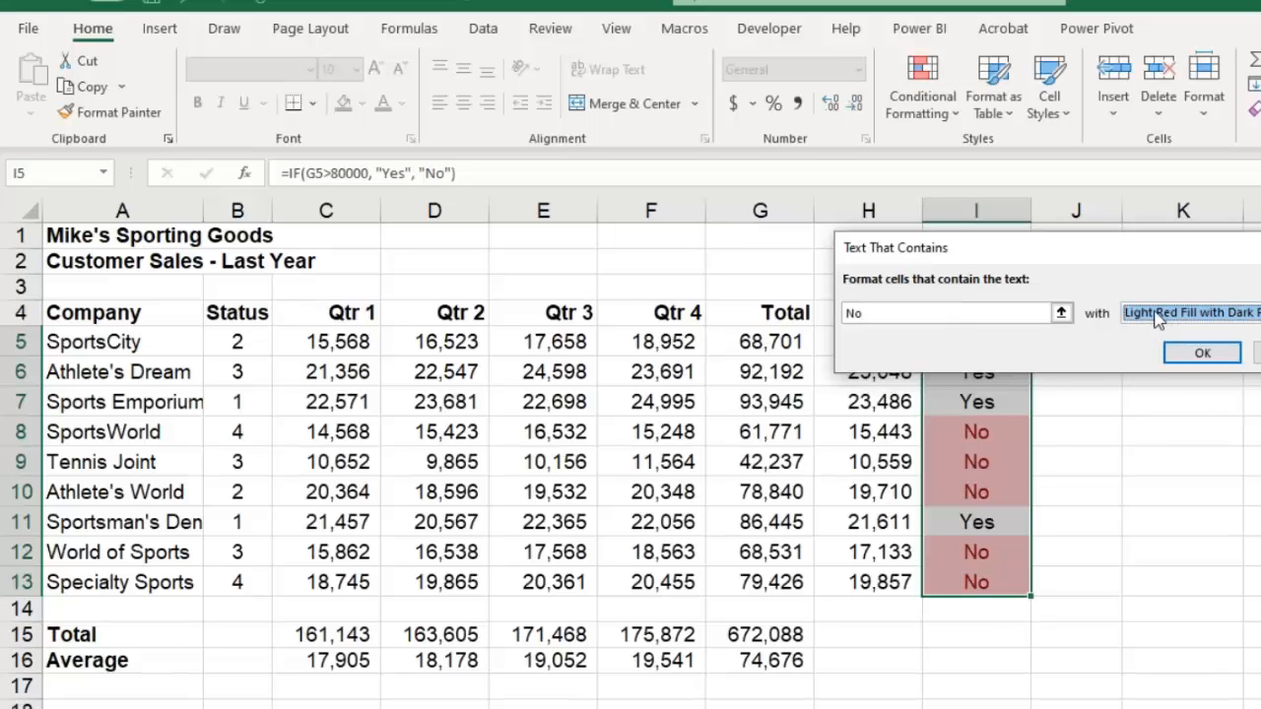
{"action": "left_click", "coordinate": [1204, 354]}
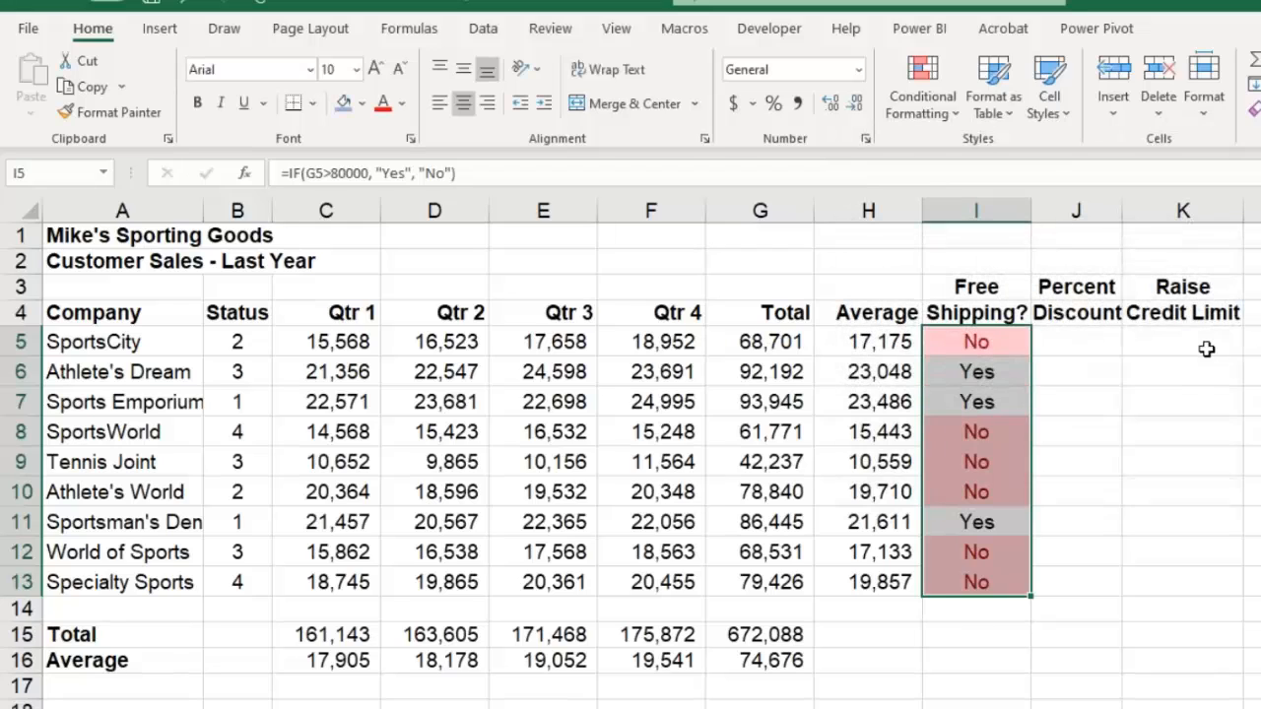
{"action": "left_click", "coordinate": [1132, 402]}
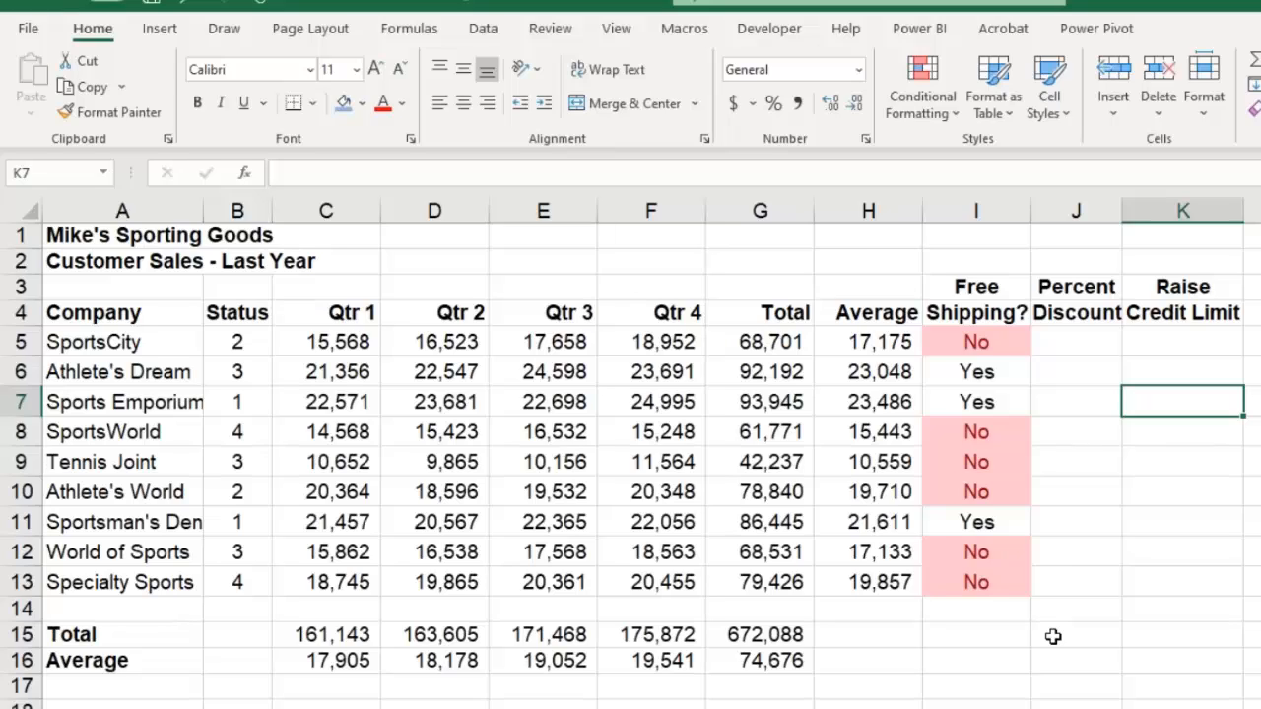
{"action": "left_click", "coordinate": [976, 341]}
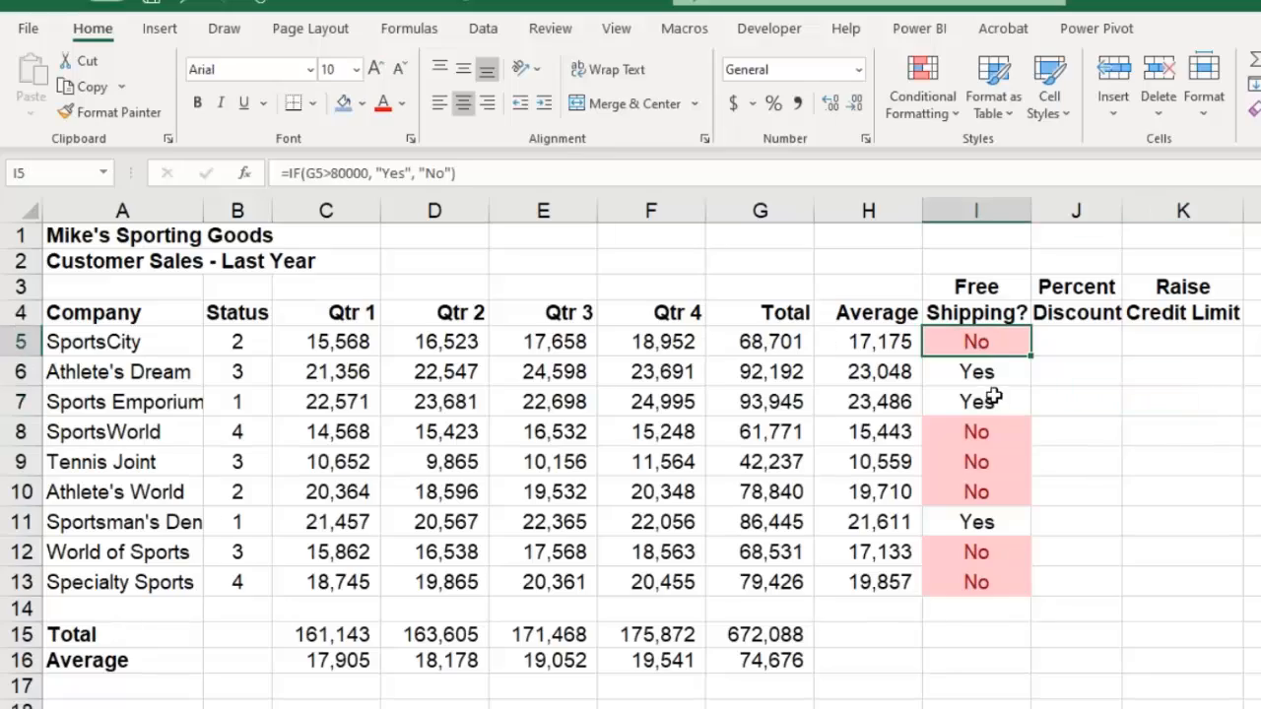
Step: Review the Percent Discount and Raise Credit Limit columns on Example1 and the Qtr 1 average formula in C16 on Example2
{"action": "key", "text": "Return"}
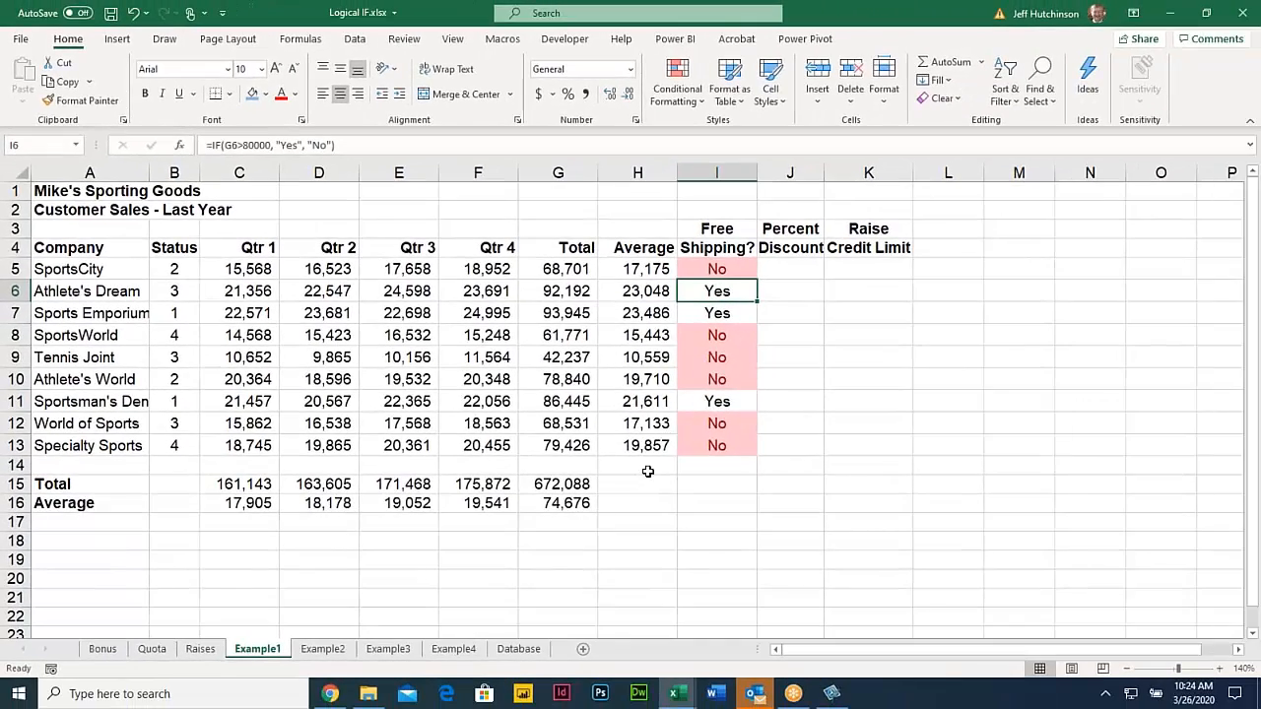
{"action": "left_click", "coordinate": [780, 232]}
{"action": "left_click", "coordinate": [865, 247]}
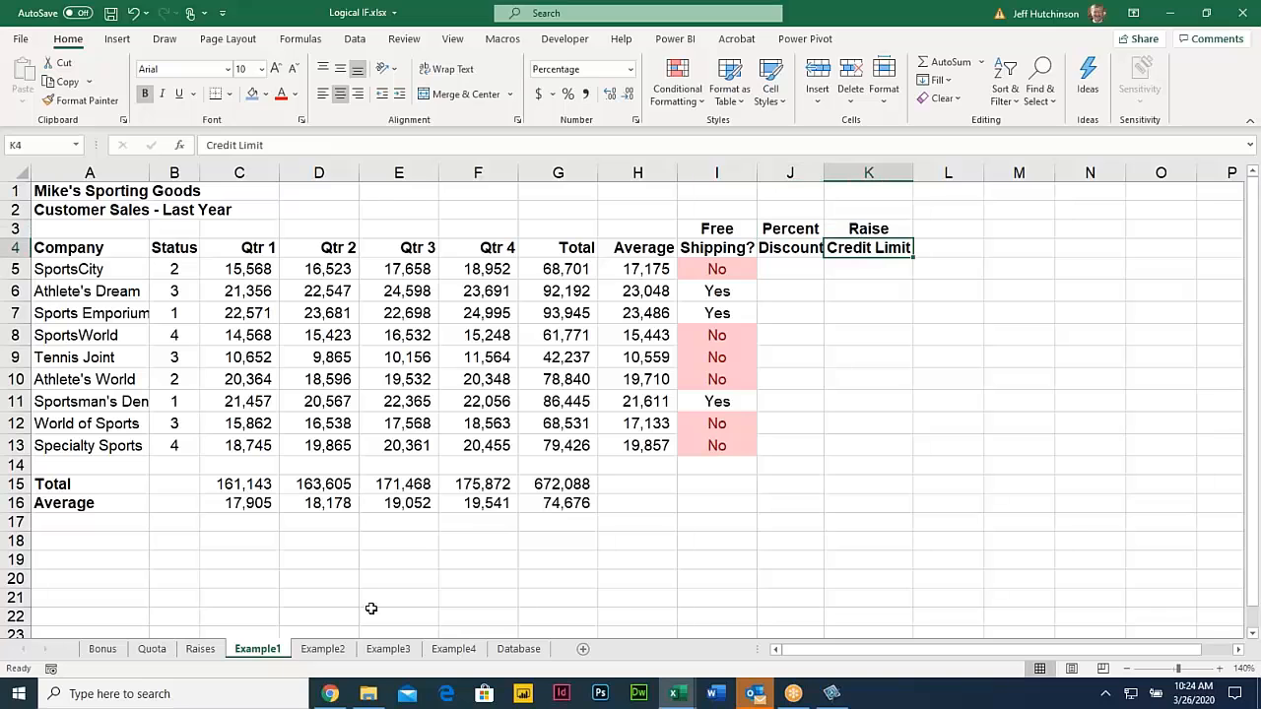
{"action": "left_click", "coordinate": [332, 652]}
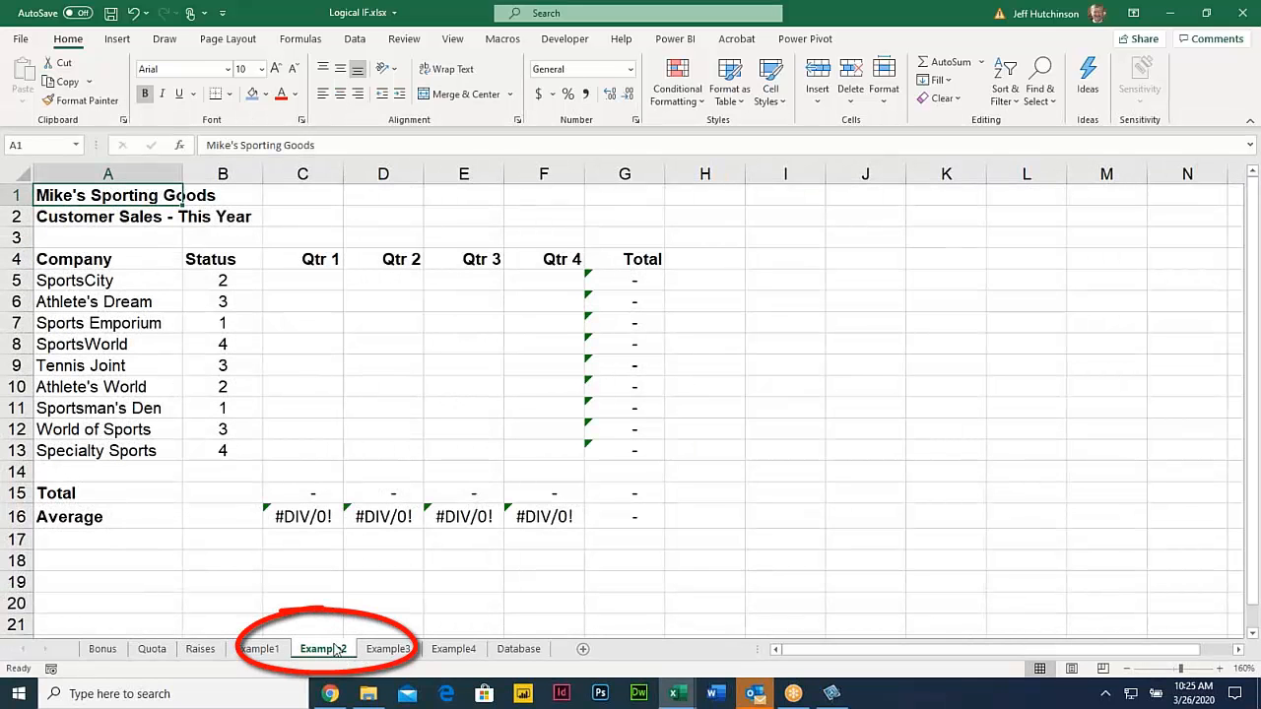
{"action": "left_click", "coordinate": [302, 513]}
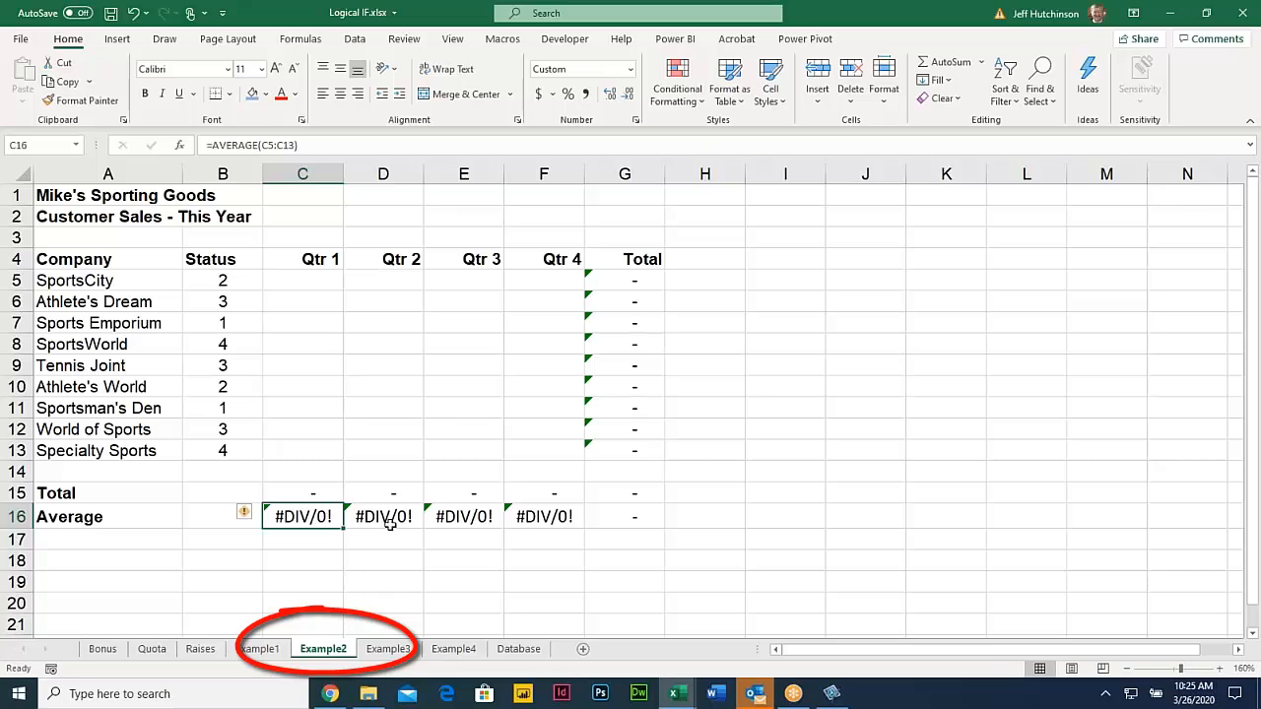
Step: Open the Example3 sheet and review the customer invoice's gross and discount rows
{"action": "left_click", "coordinate": [389, 650]}
{"action": "scroll", "coordinate": [487, 492], "scroll_direction": "up", "scroll_amount": 4}
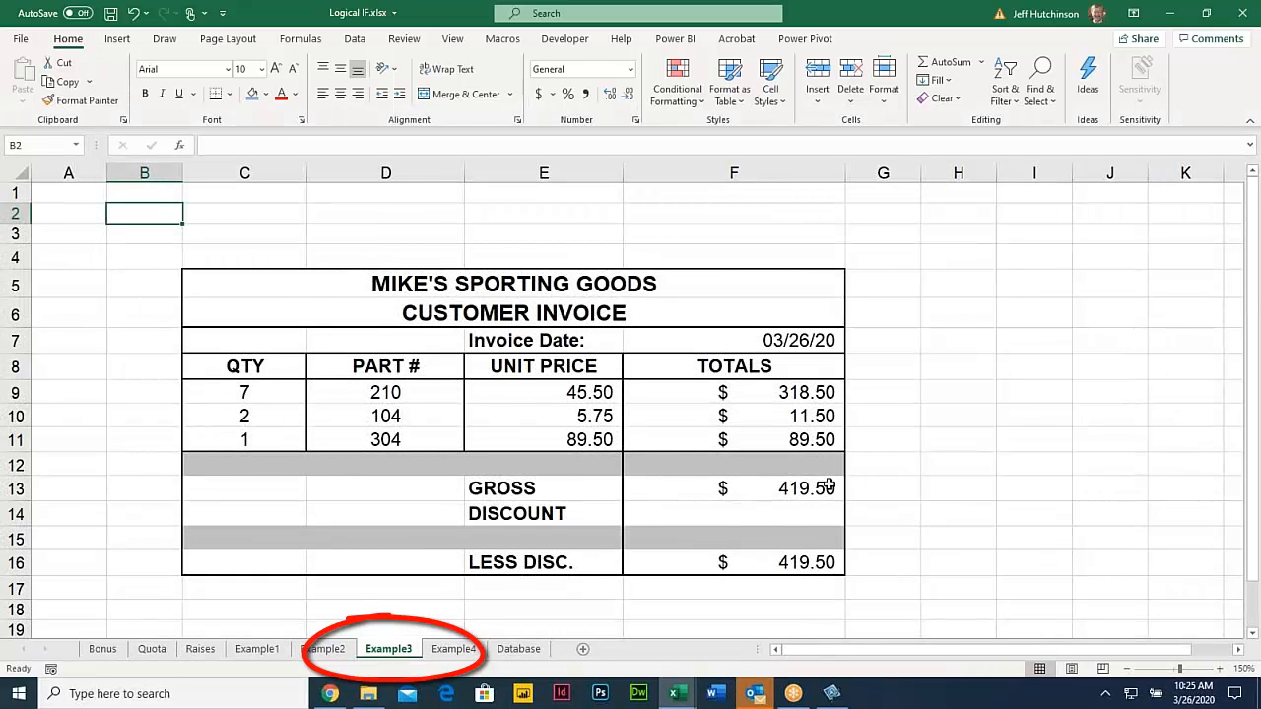
{"action": "left_click", "coordinate": [874, 510]}
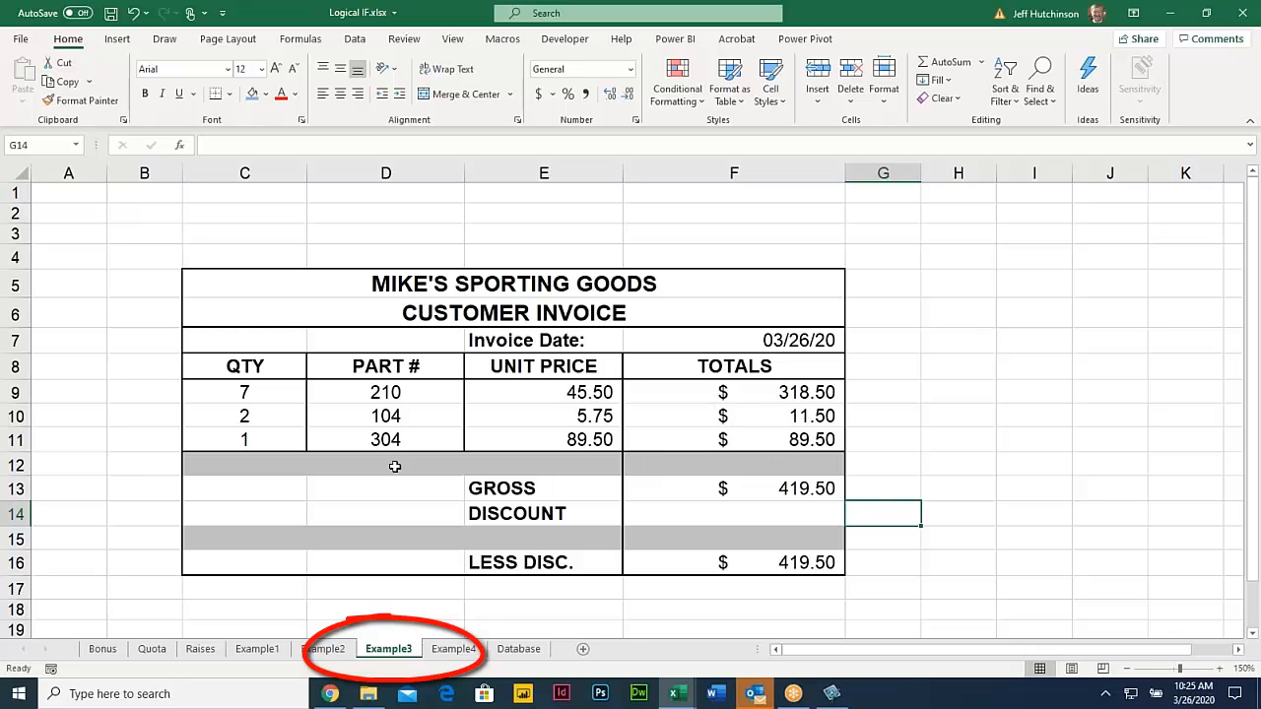
Step: Switch to the workbook PDF in Chrome and look through Chapter 3 up to Student Project D7
{"action": "left_click", "coordinate": [331, 693]}
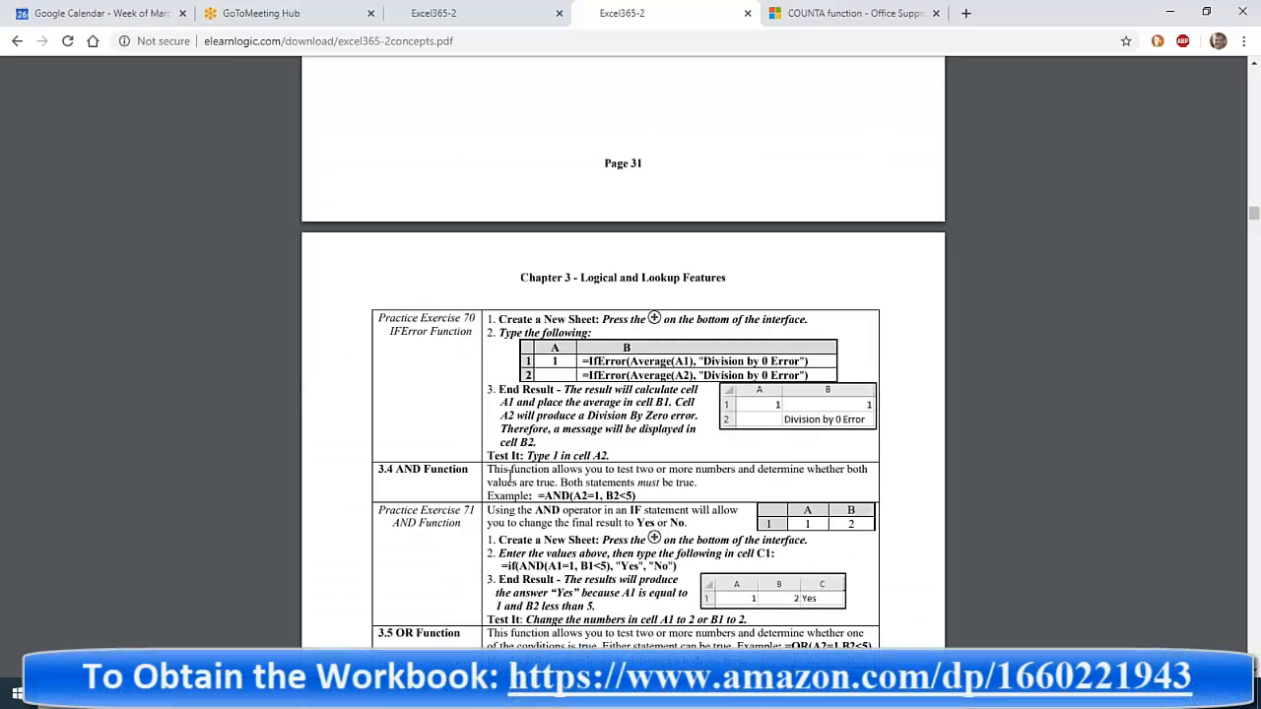
{"action": "scroll", "coordinate": [511, 501], "scroll_direction": "down", "scroll_amount": 4}
{"action": "scroll", "coordinate": [511, 502], "scroll_direction": "down", "scroll_amount": 10}
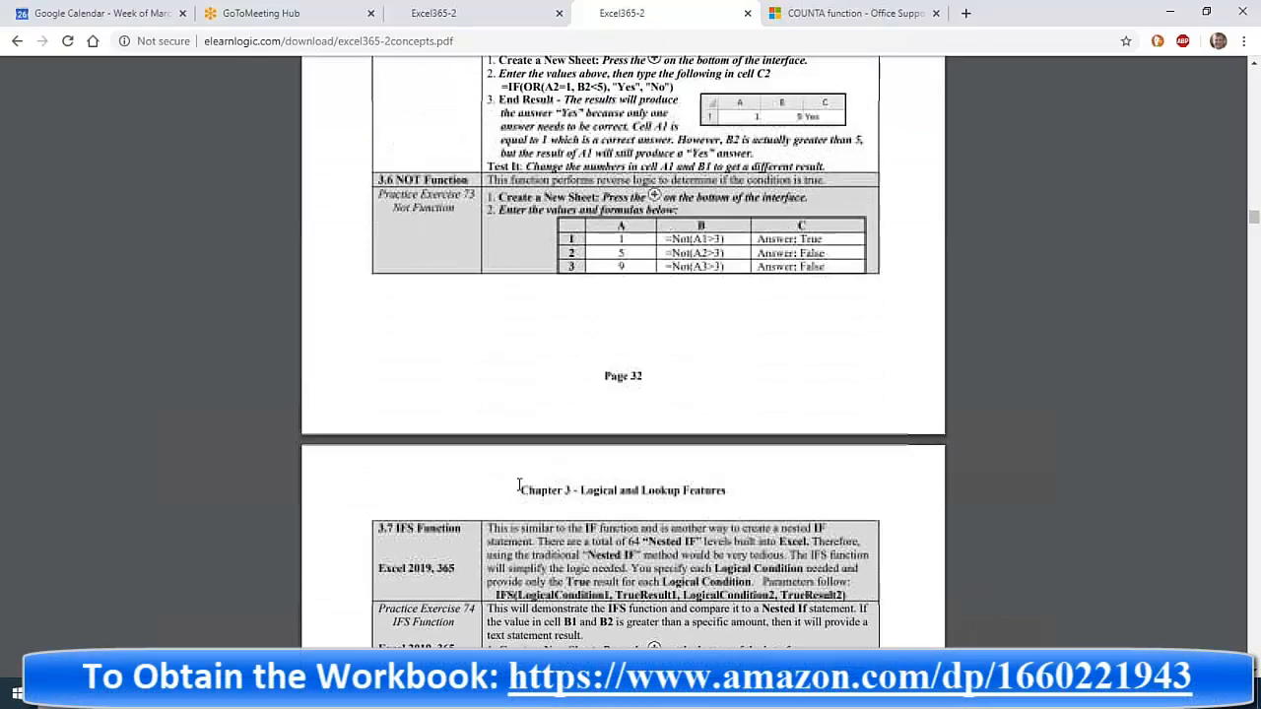
{"action": "scroll", "coordinate": [519, 484], "scroll_direction": "down", "scroll_amount": 15}
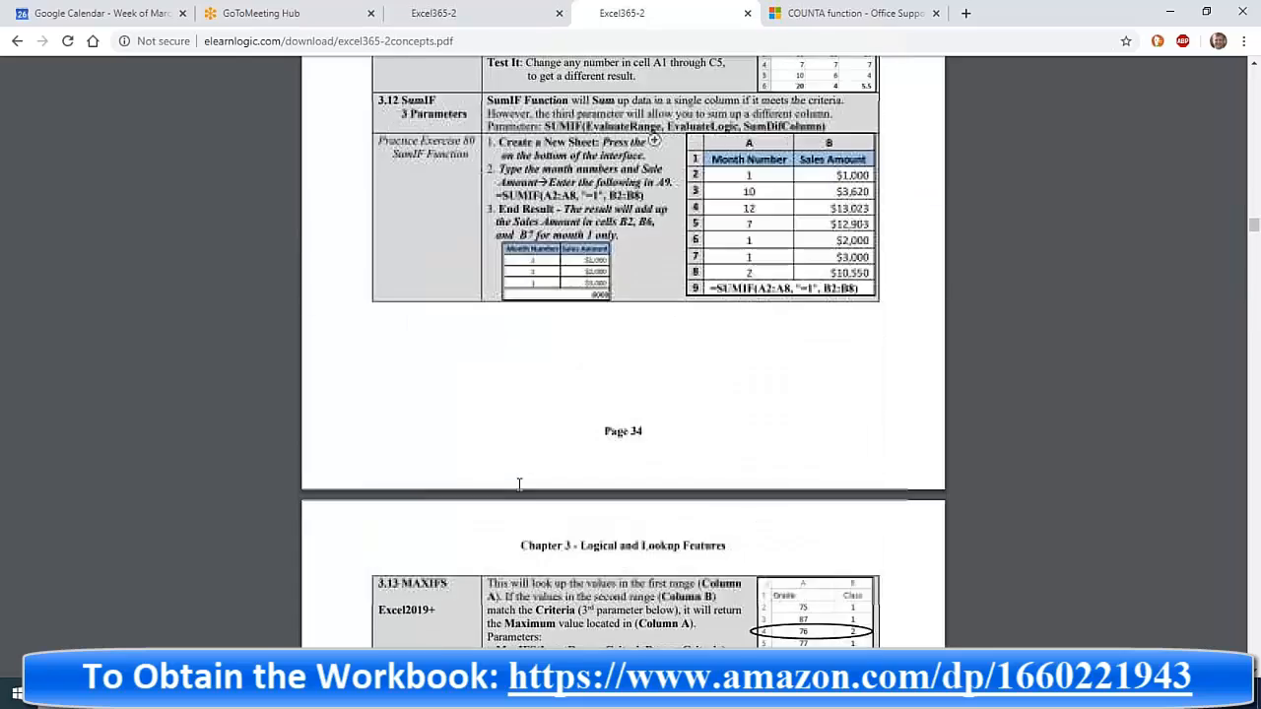
{"action": "scroll", "coordinate": [519, 484], "scroll_direction": "down", "scroll_amount": 5}
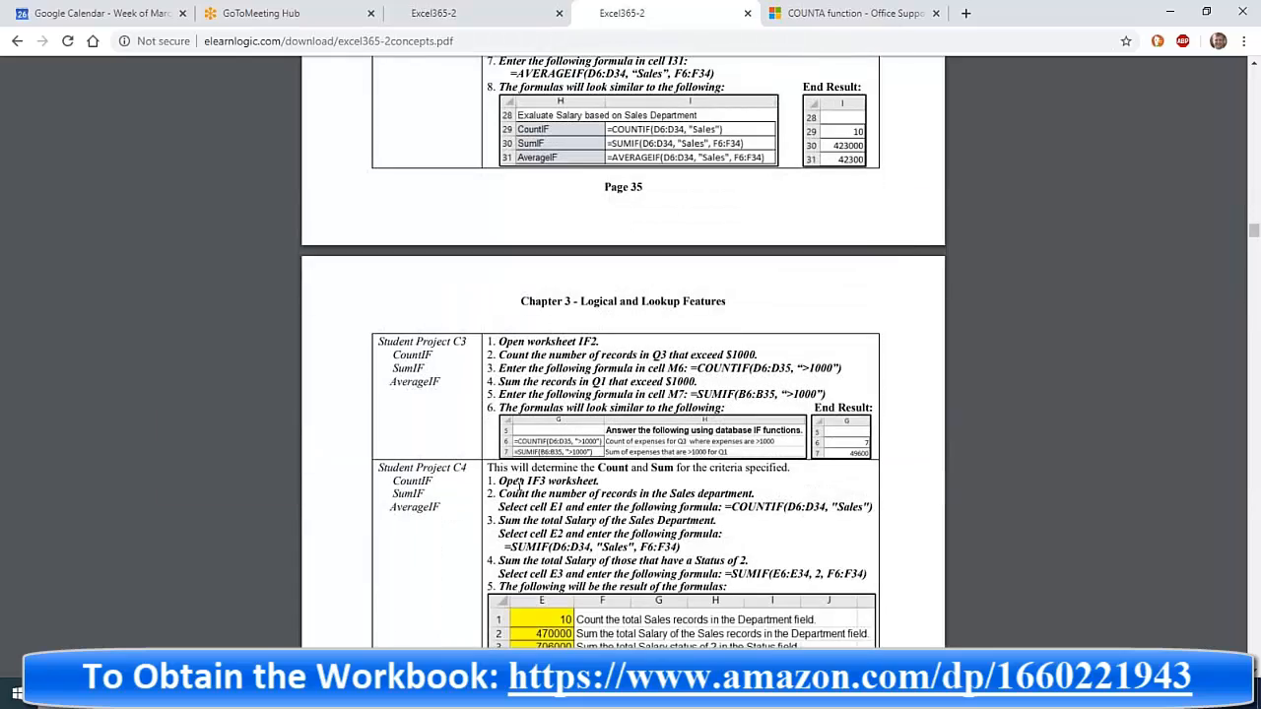
{"action": "scroll", "coordinate": [689, 492], "scroll_direction": "down", "scroll_amount": 15}
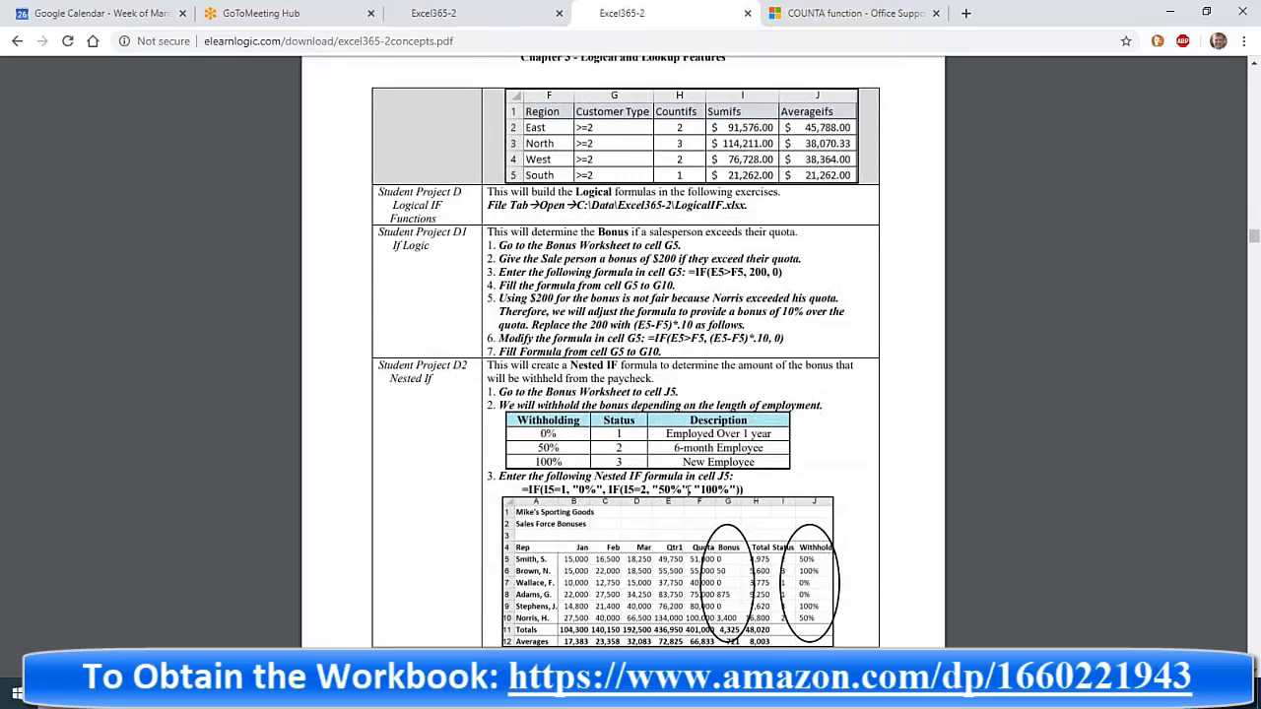
{"action": "scroll", "coordinate": [688, 491], "scroll_direction": "down", "scroll_amount": 5}
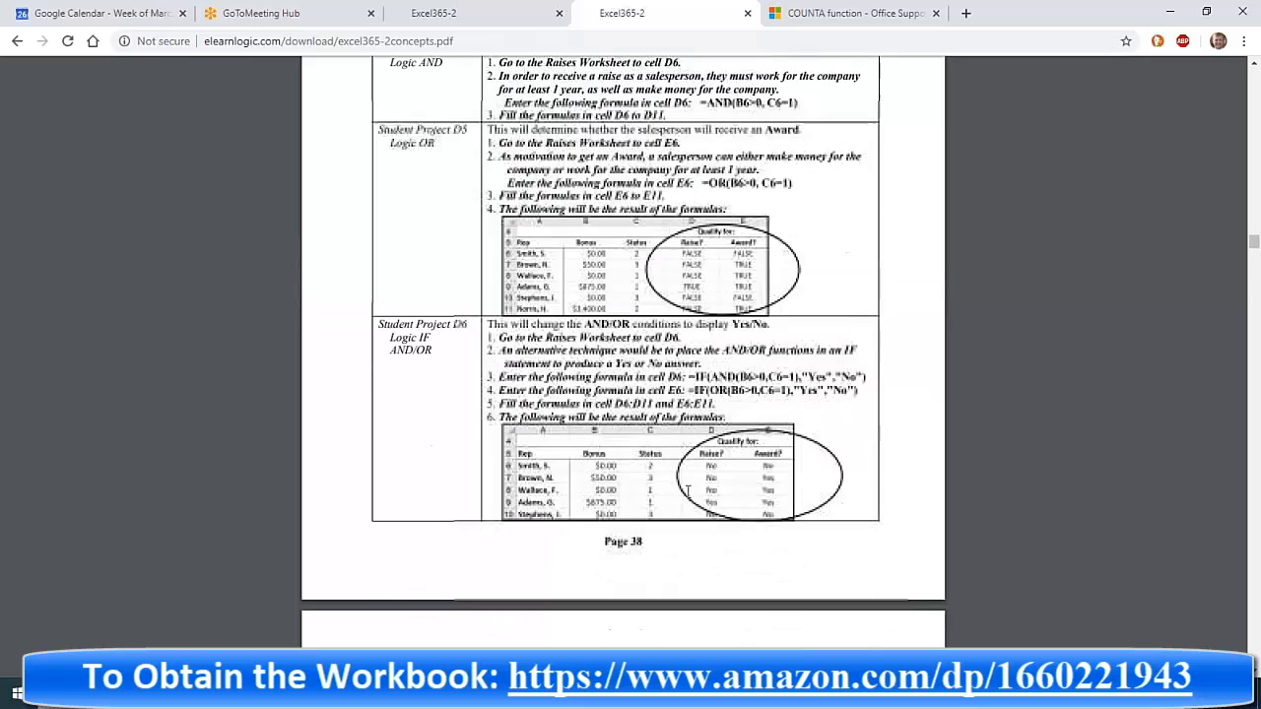
{"action": "scroll", "coordinate": [688, 491], "scroll_direction": "down", "scroll_amount": 5}
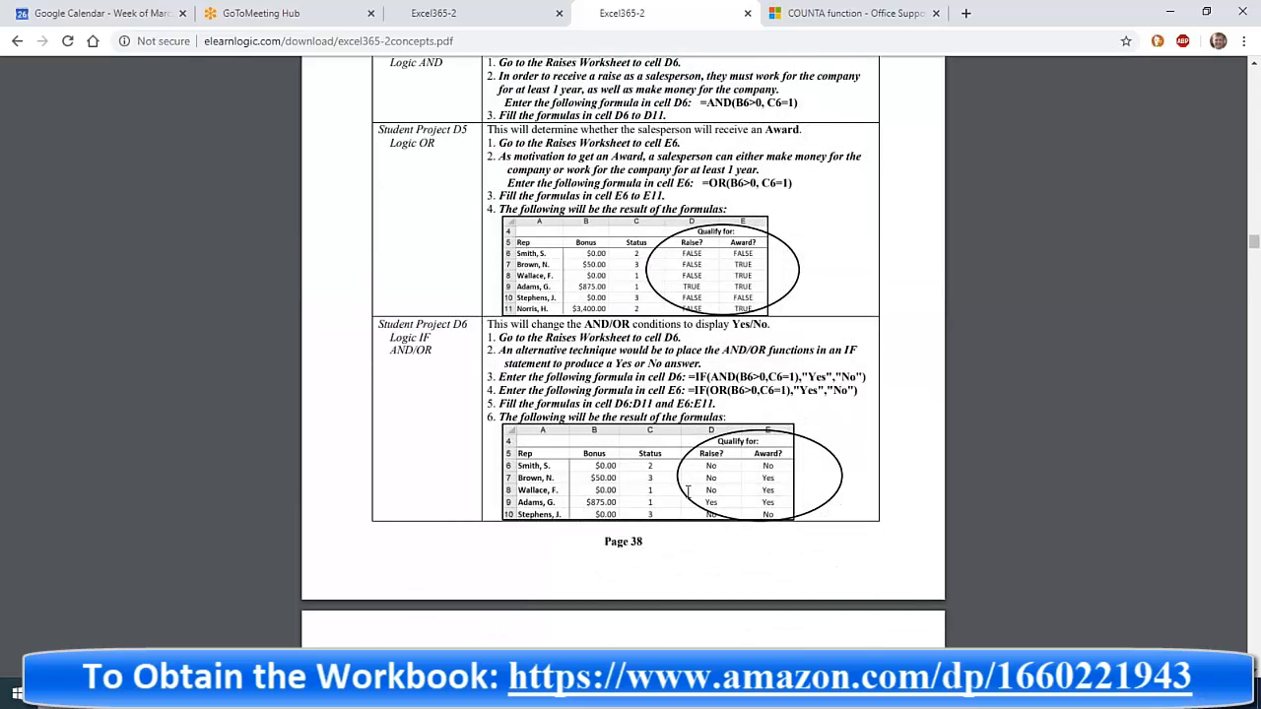
{"action": "scroll", "coordinate": [688, 492], "scroll_direction": "down", "scroll_amount": 5}
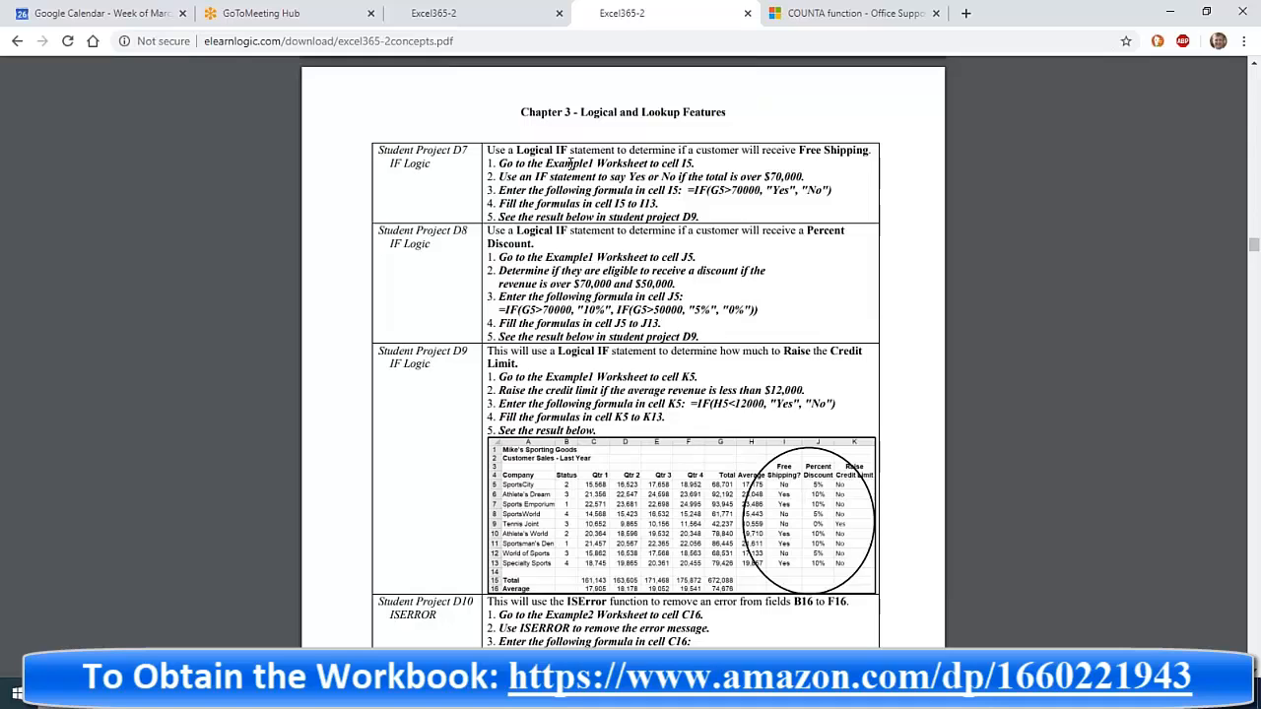
Step: Examine which Example worksheets and formulas Student Projects D7 to D12 use, highlighting the Example1 references
{"action": "left_click_drag", "start_coordinate": [566, 164], "coordinate": [611, 167]}
{"action": "left_click_drag", "start_coordinate": [546, 259], "coordinate": [590, 257]}
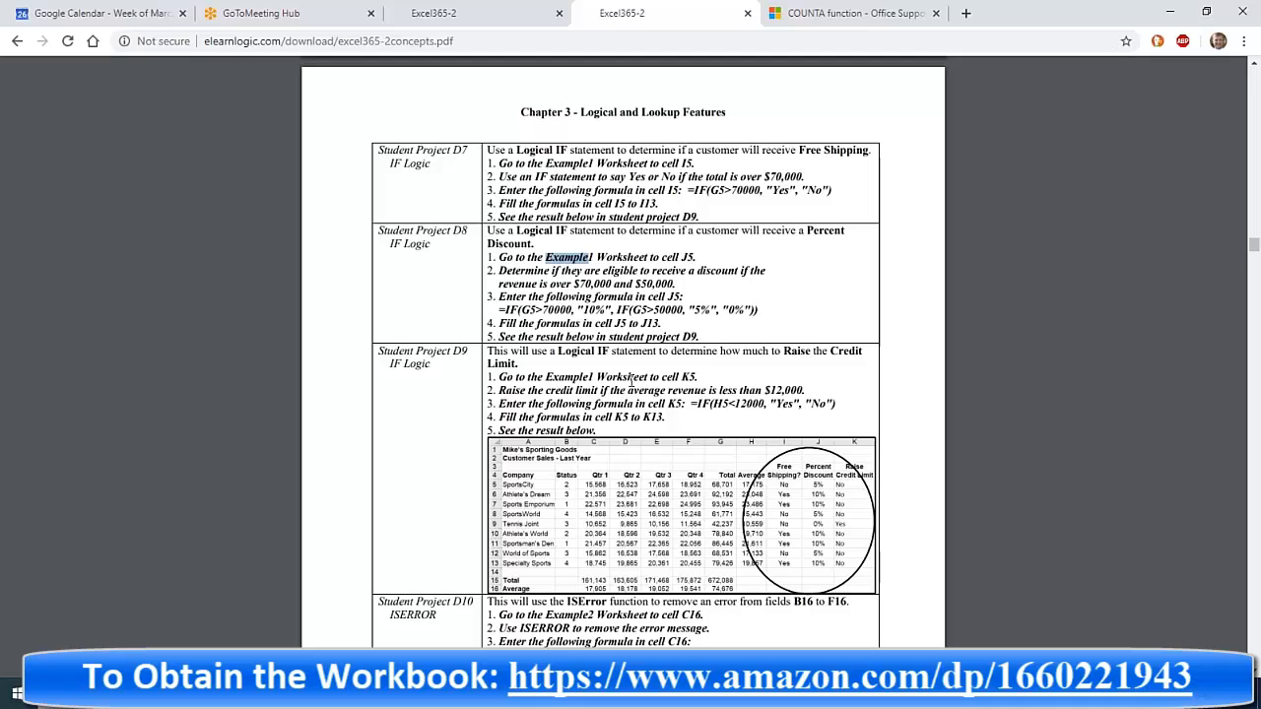
{"action": "left_click_drag", "start_coordinate": [546, 377], "coordinate": [622, 377]}
{"action": "scroll", "coordinate": [613, 468], "scroll_direction": "down", "scroll_amount": 6}
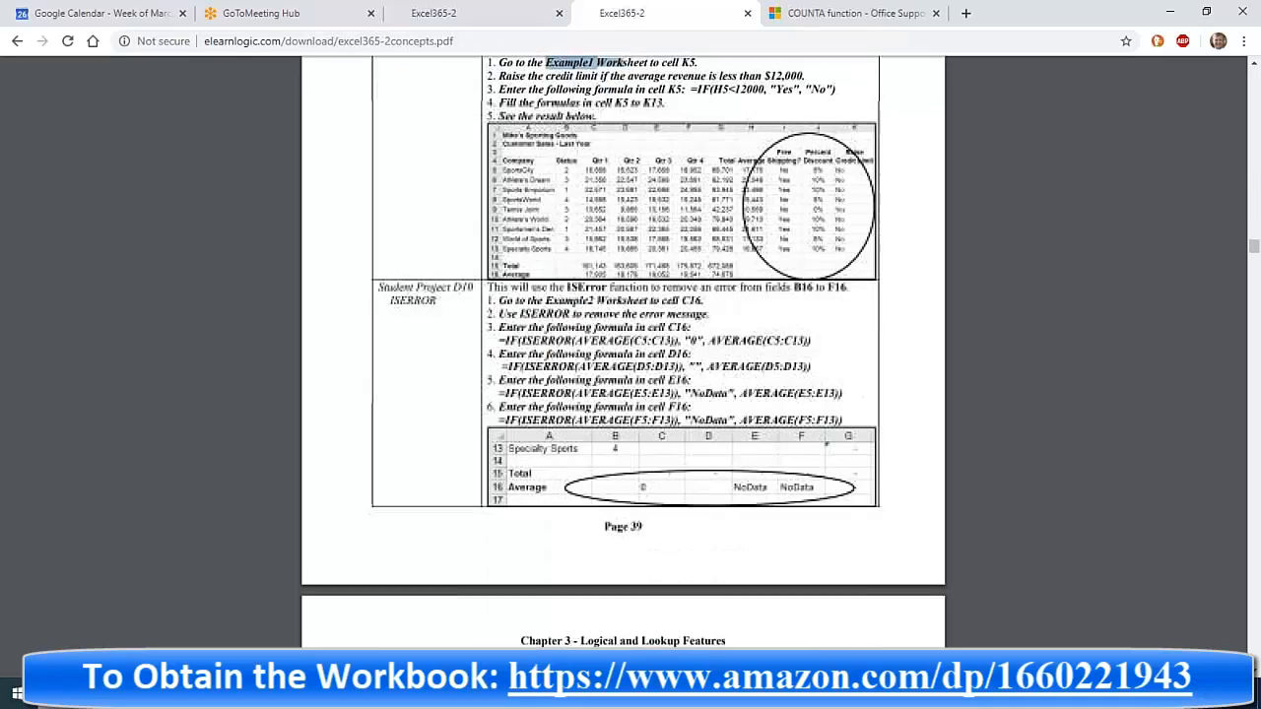
{"action": "scroll", "coordinate": [596, 461], "scroll_direction": "down", "scroll_amount": 3}
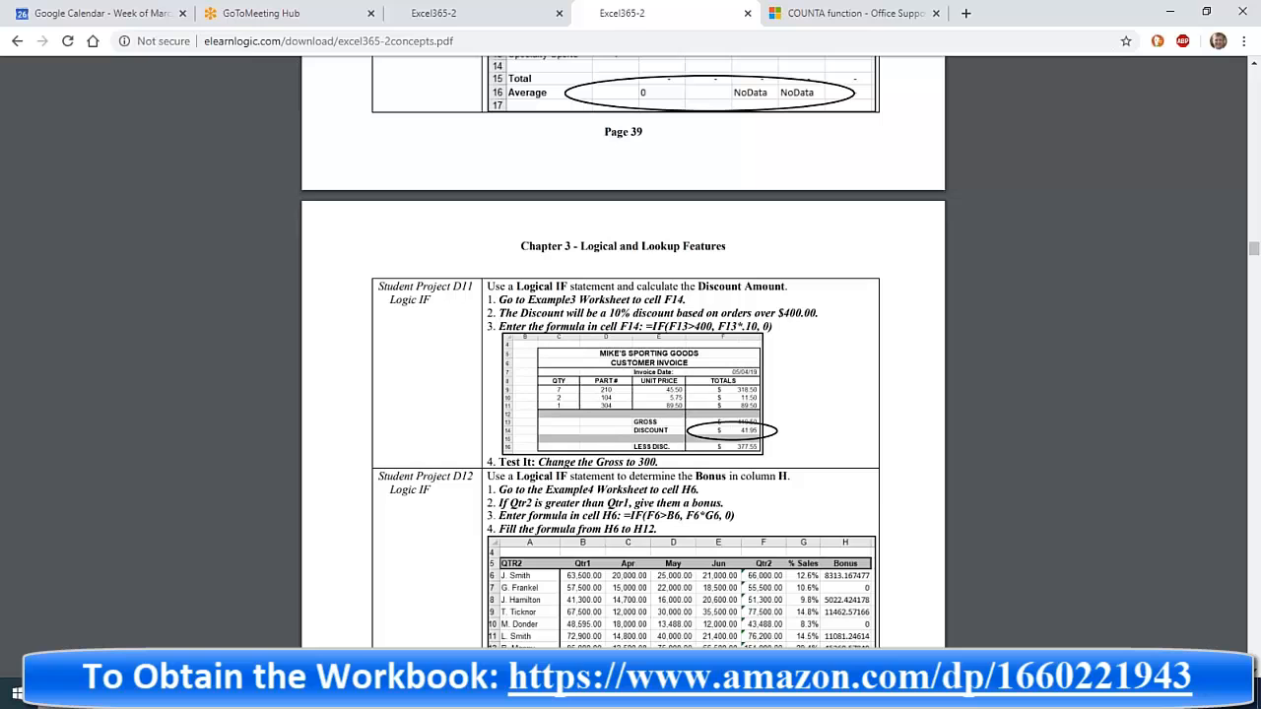
Step: Switch back to Logical IF.xlsx in Excel, look over the Example4 sheet and return to the Bonus sheet
{"action": "mouse_move", "coordinate": [681, 695]}
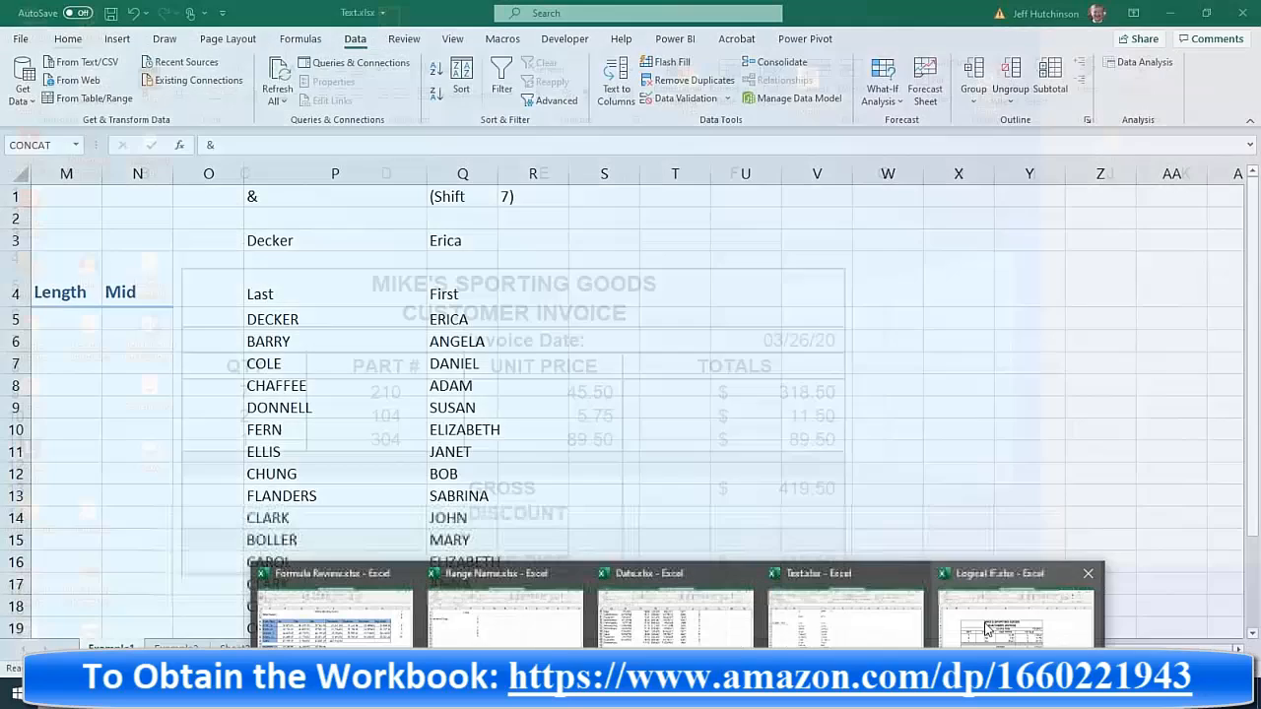
{"action": "left_click", "coordinate": [1021, 603]}
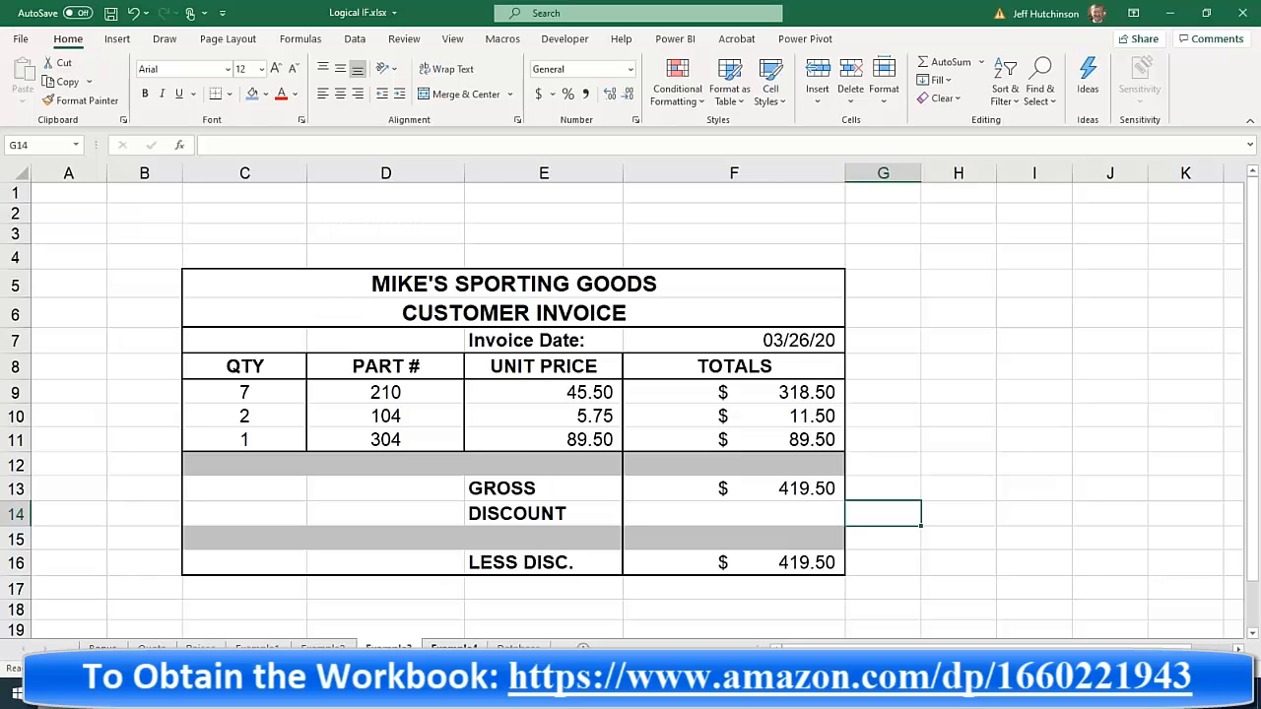
{"action": "left_click", "coordinate": [454, 649]}
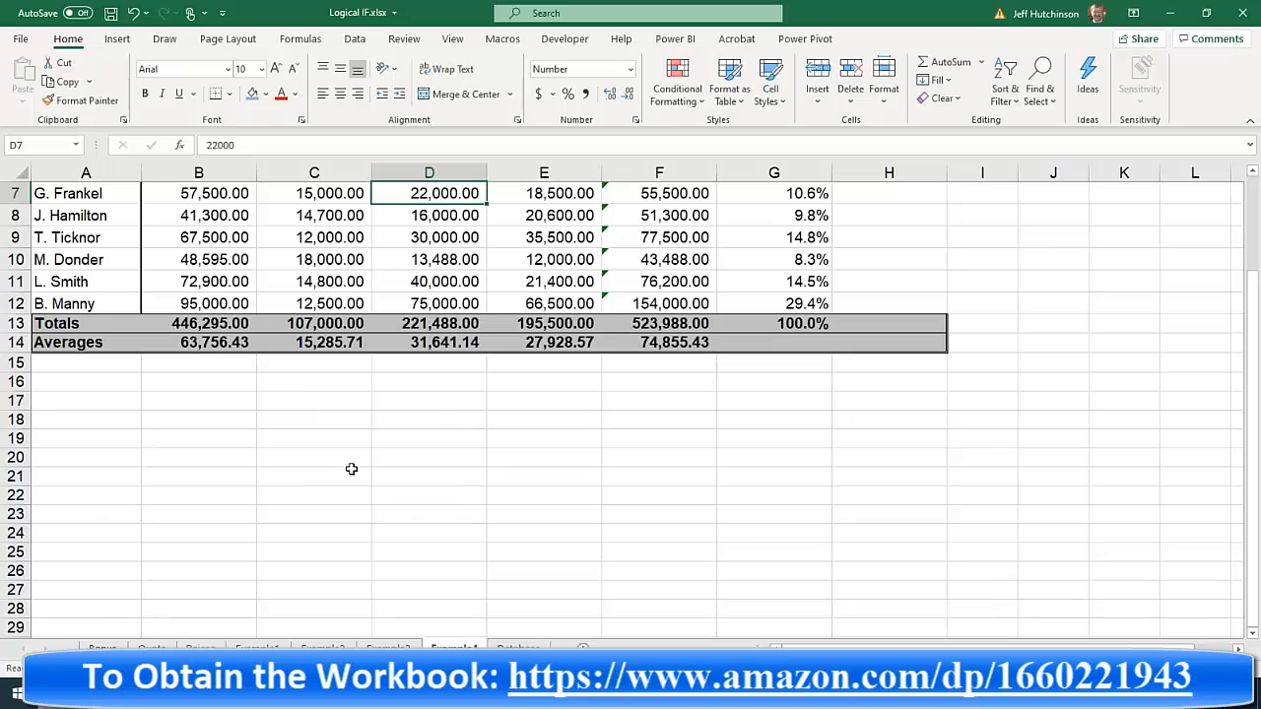
{"action": "scroll", "coordinate": [352, 467], "scroll_direction": "up", "scroll_amount": 2}
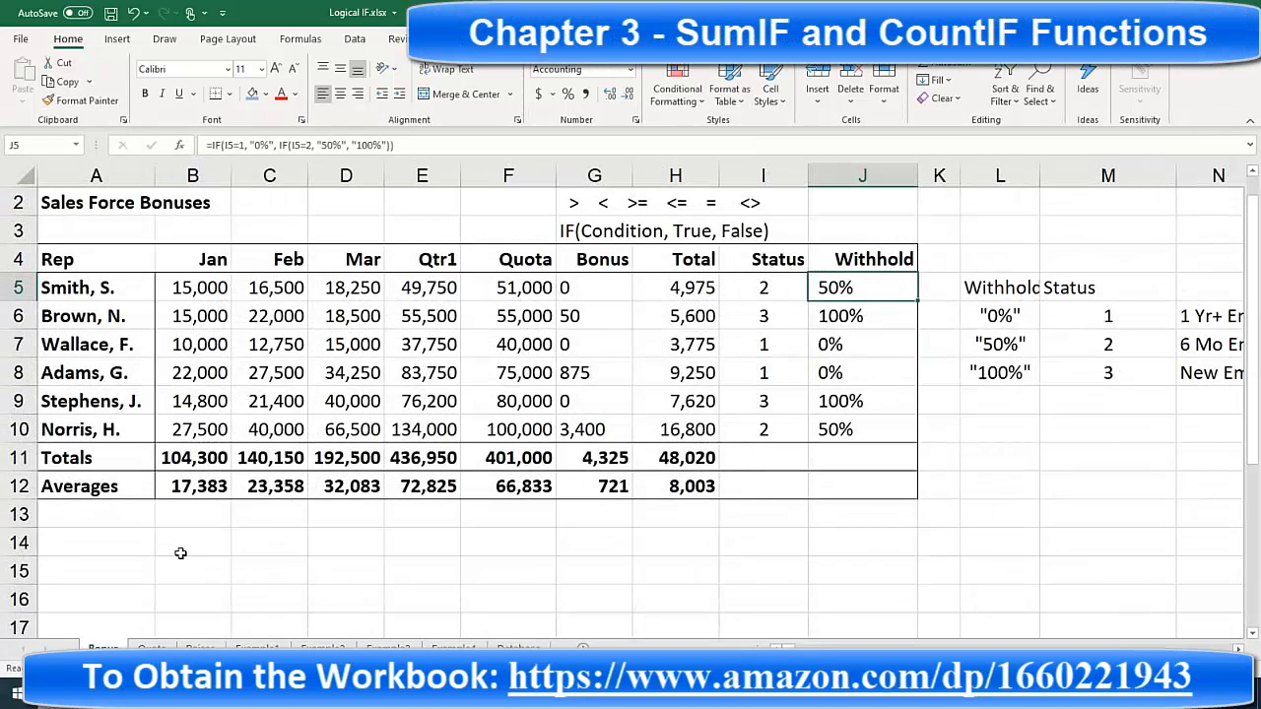
{"action": "left_click", "coordinate": [188, 532]}
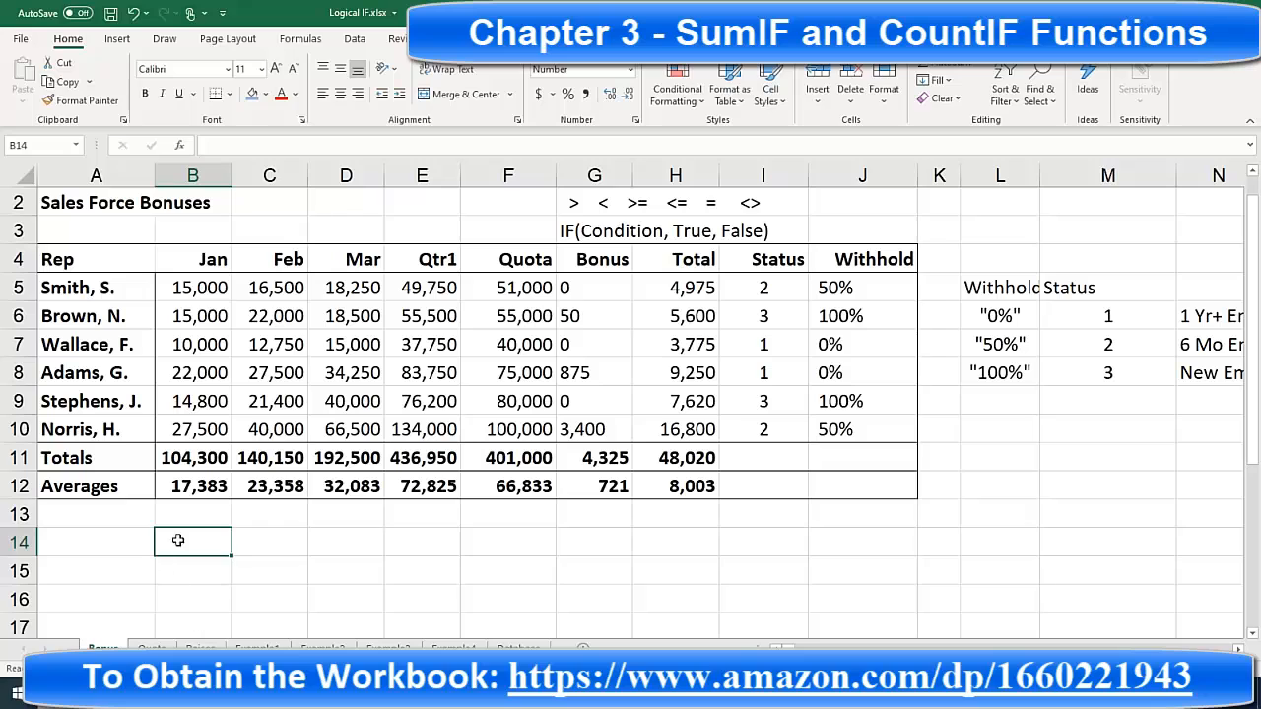
{"action": "left_click", "coordinate": [269, 430]}
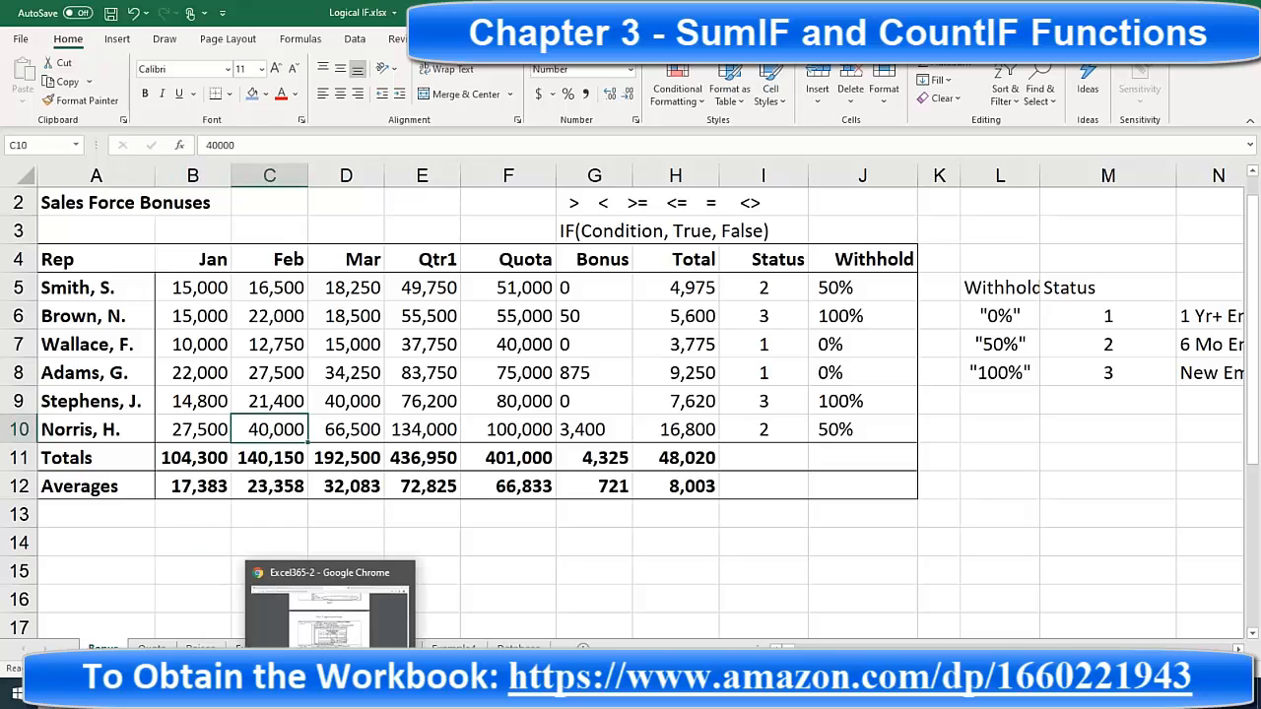
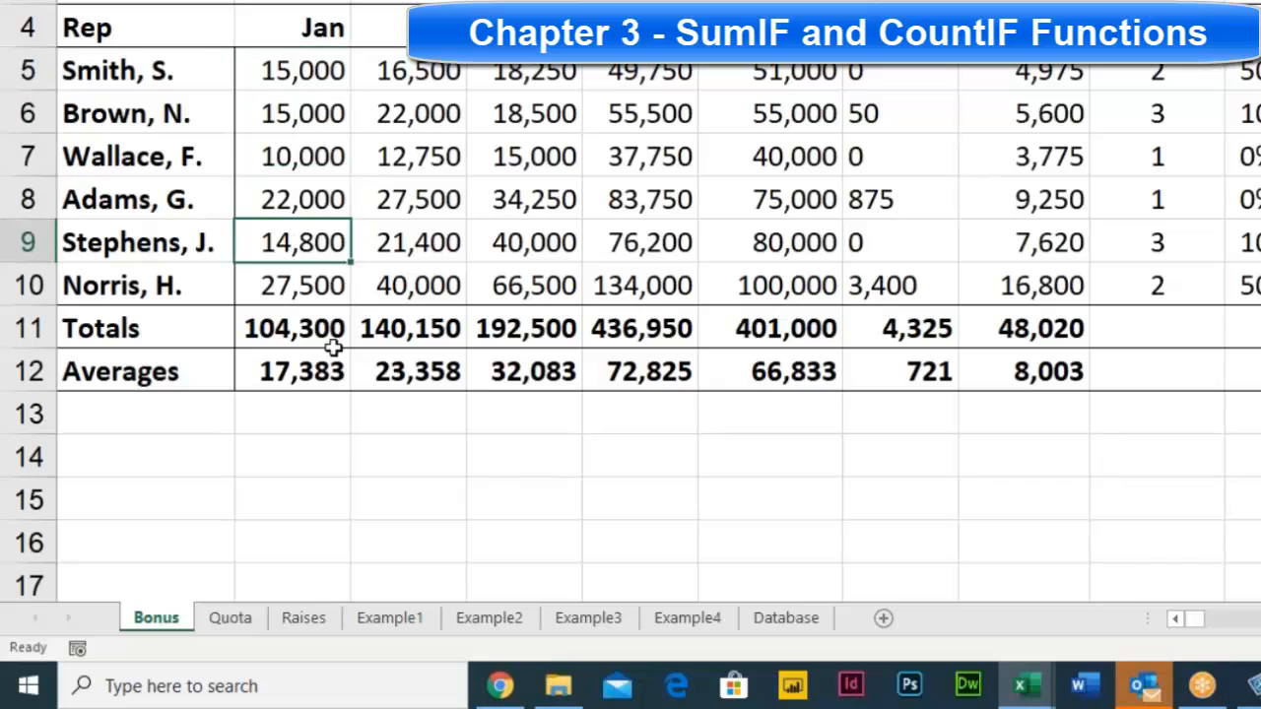
Step: Begin a SUMIF formula in B14 of the Bonus sheet with the January sales B5:B10 as its range
{"action": "left_click", "coordinate": [293, 447]}
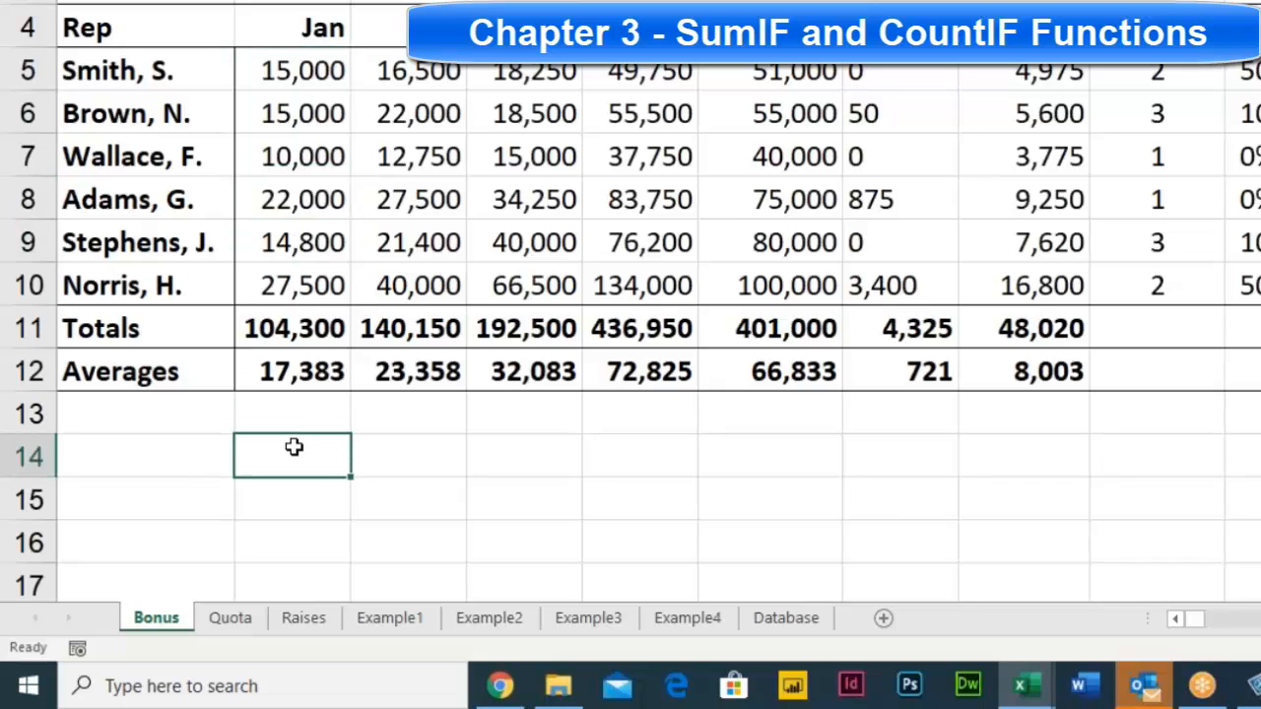
{"action": "type", "text": "=SUM"}
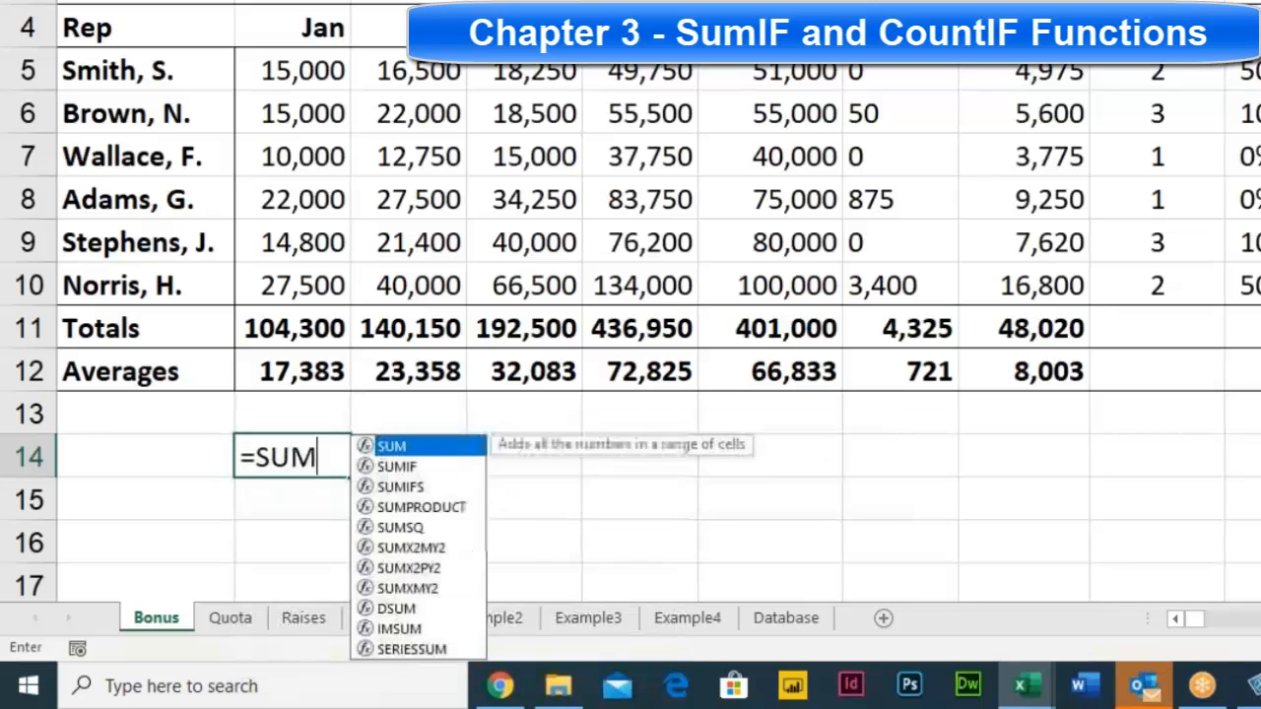
{"action": "type", "text": "IF"}
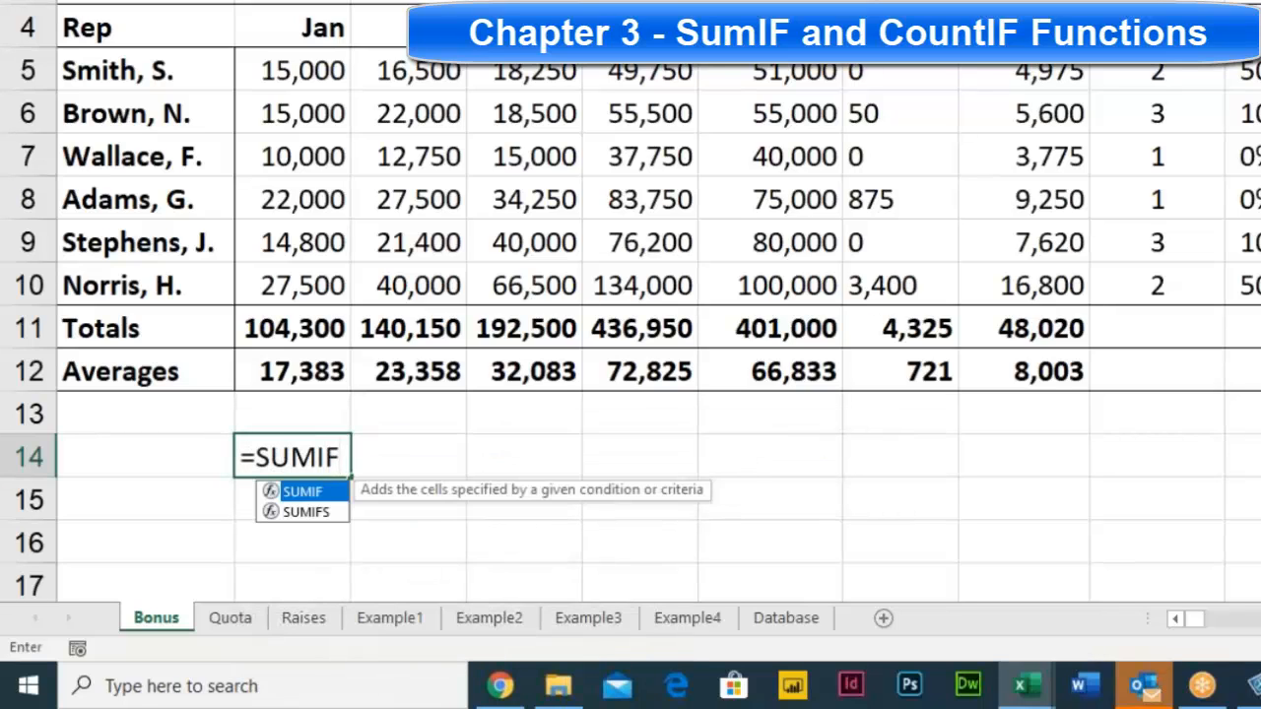
{"action": "type", "text": "("}
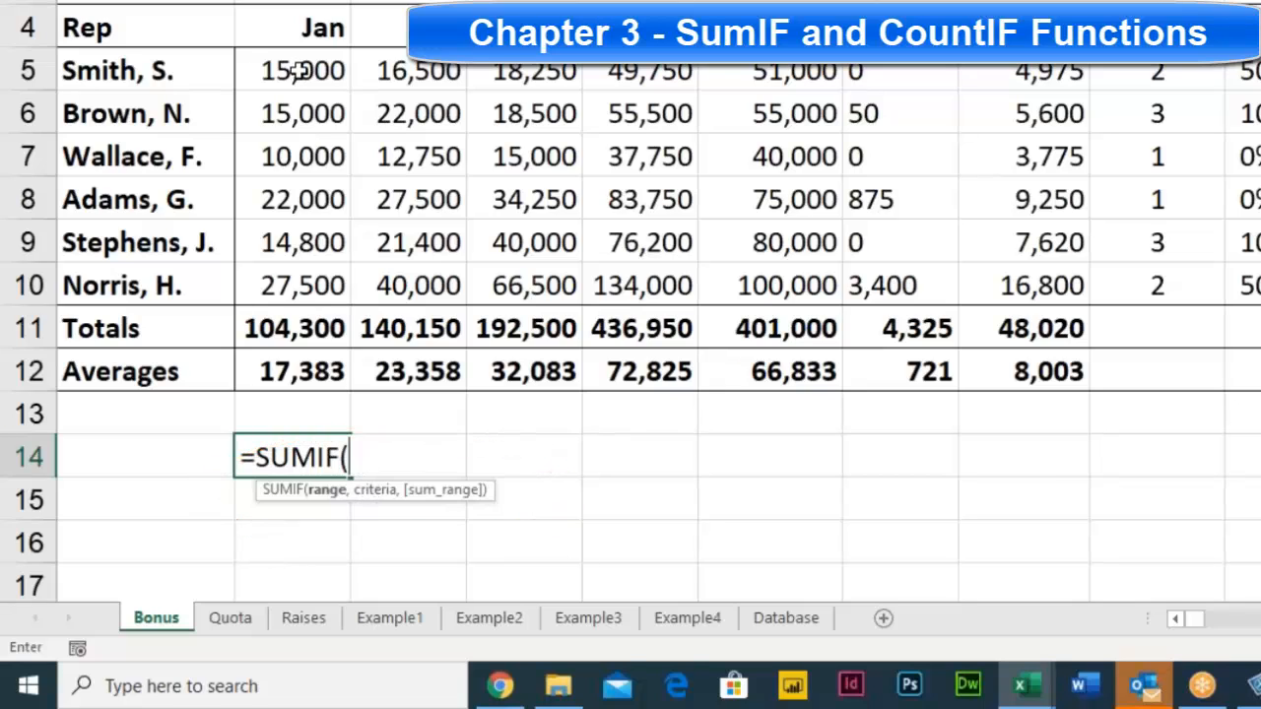
{"action": "left_click_drag", "start_coordinate": [299, 71], "coordinate": [298, 285]}
{"action": "type", "text": ", "}
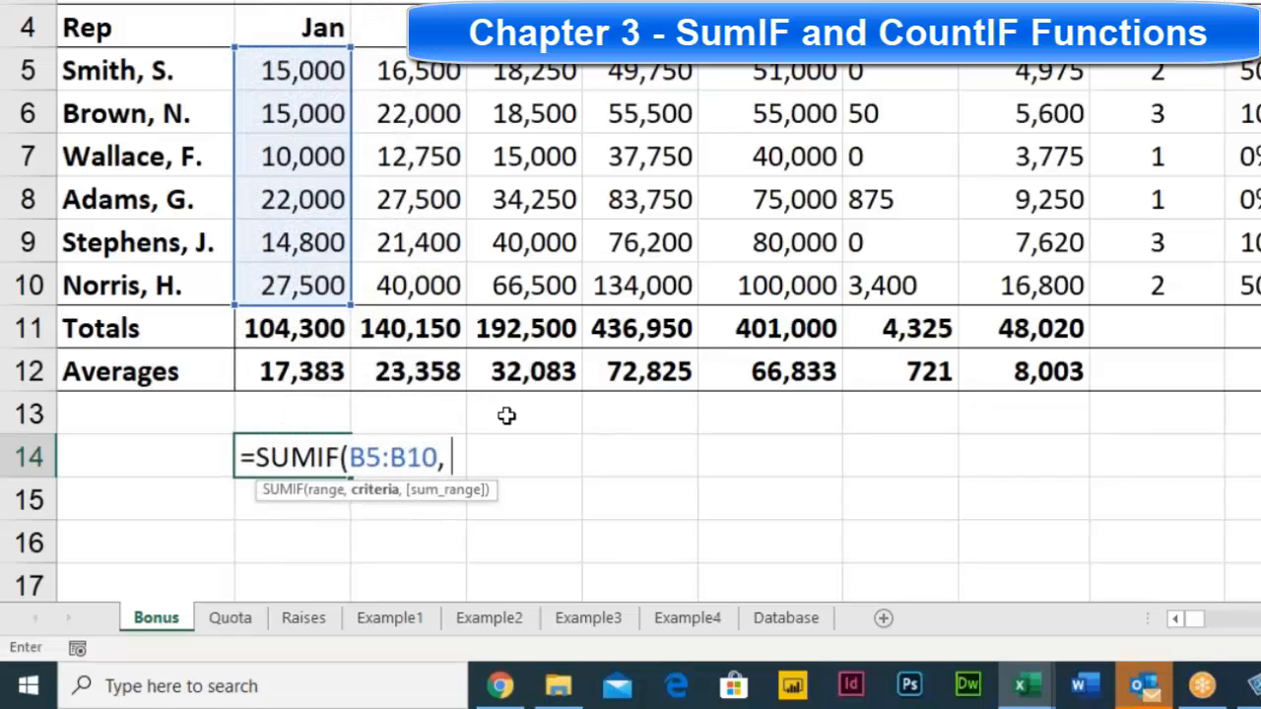
Step: Complete the SUMIF formula in B14 with the criteria ">20000" and widen column B to fit the result
{"action": "type", "text": "\">20000\""}
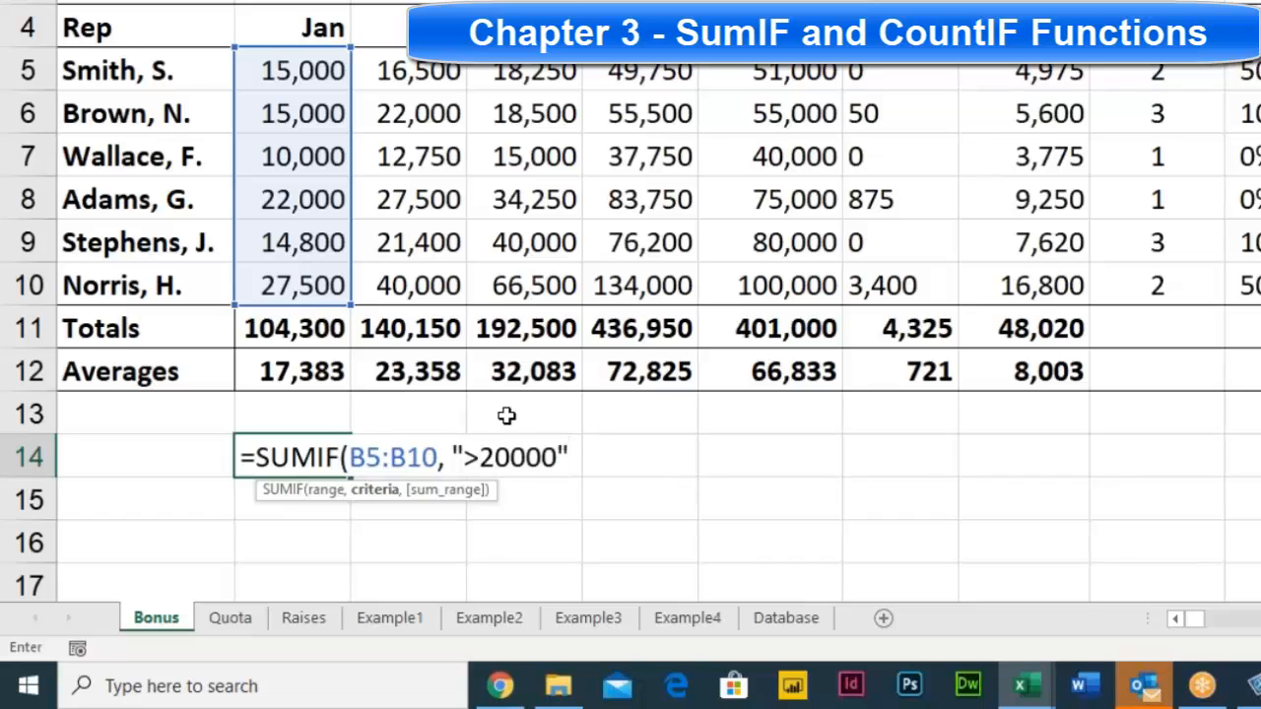
{"action": "type", "text": ")"}
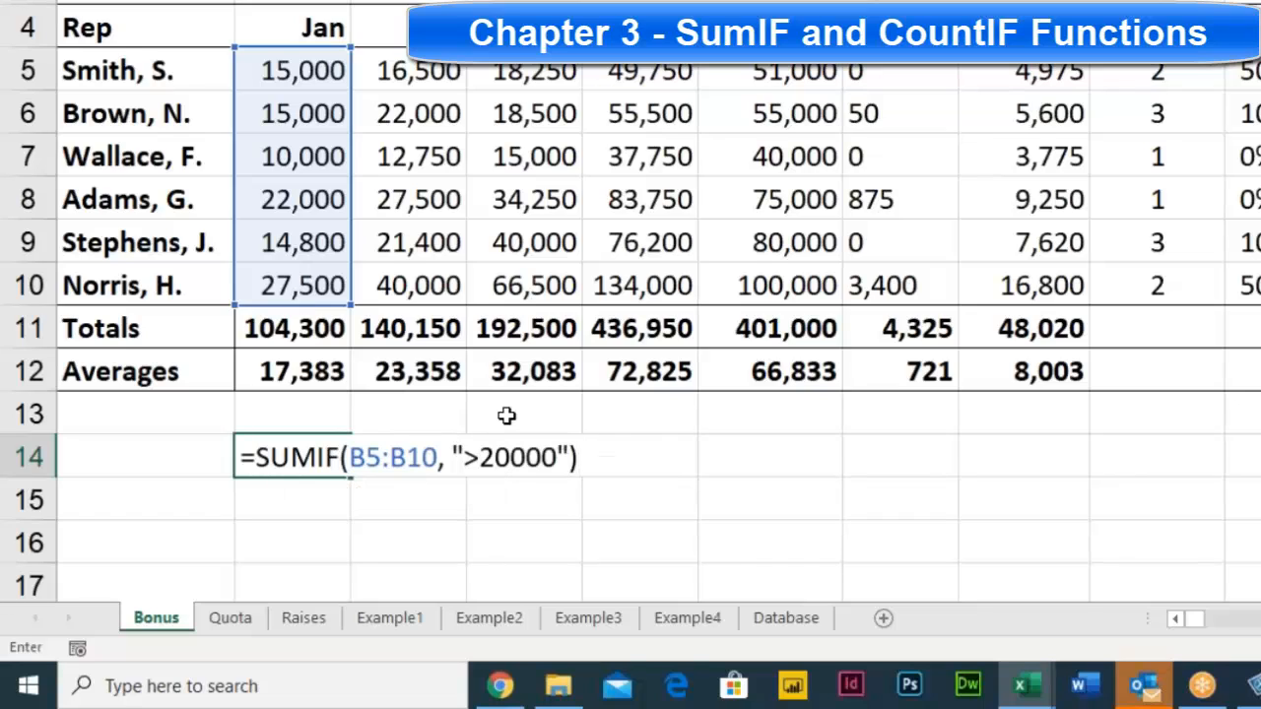
{"action": "left_click", "coordinate": [456, 451]}
{"action": "left_click_drag", "start_coordinate": [456, 452], "coordinate": [573, 456]}
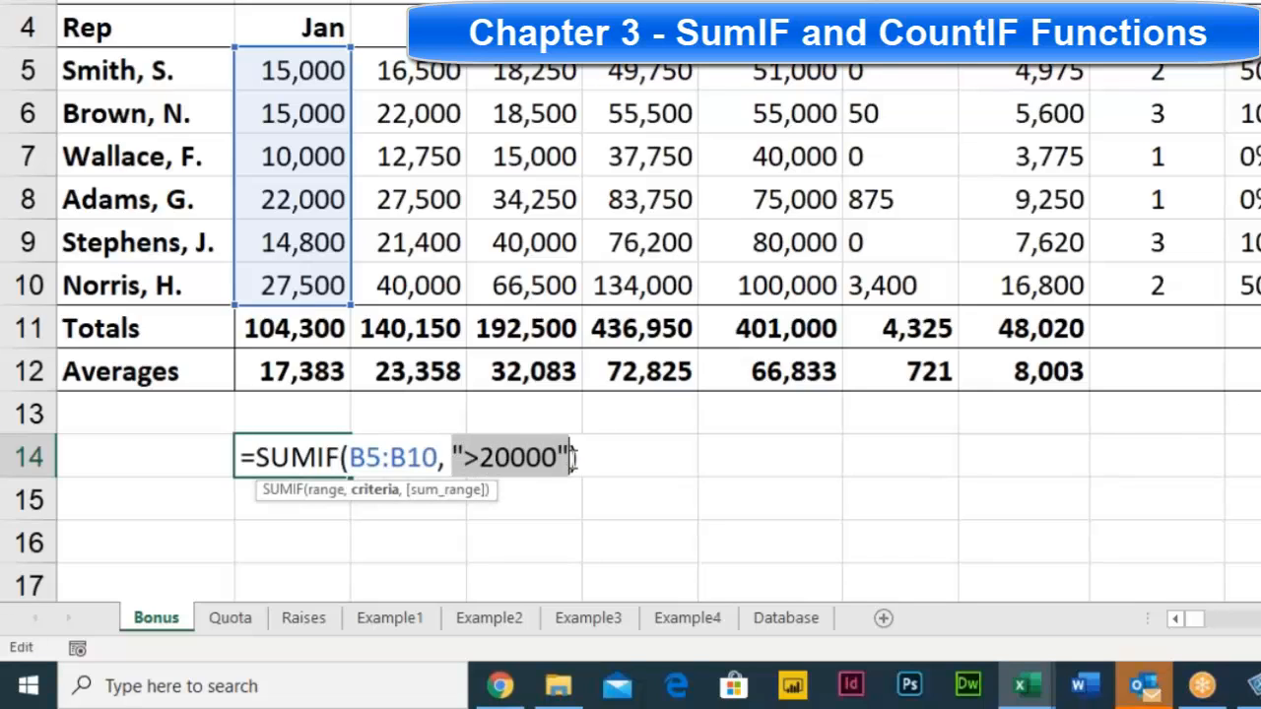
{"action": "left_click", "coordinate": [455, 453]}
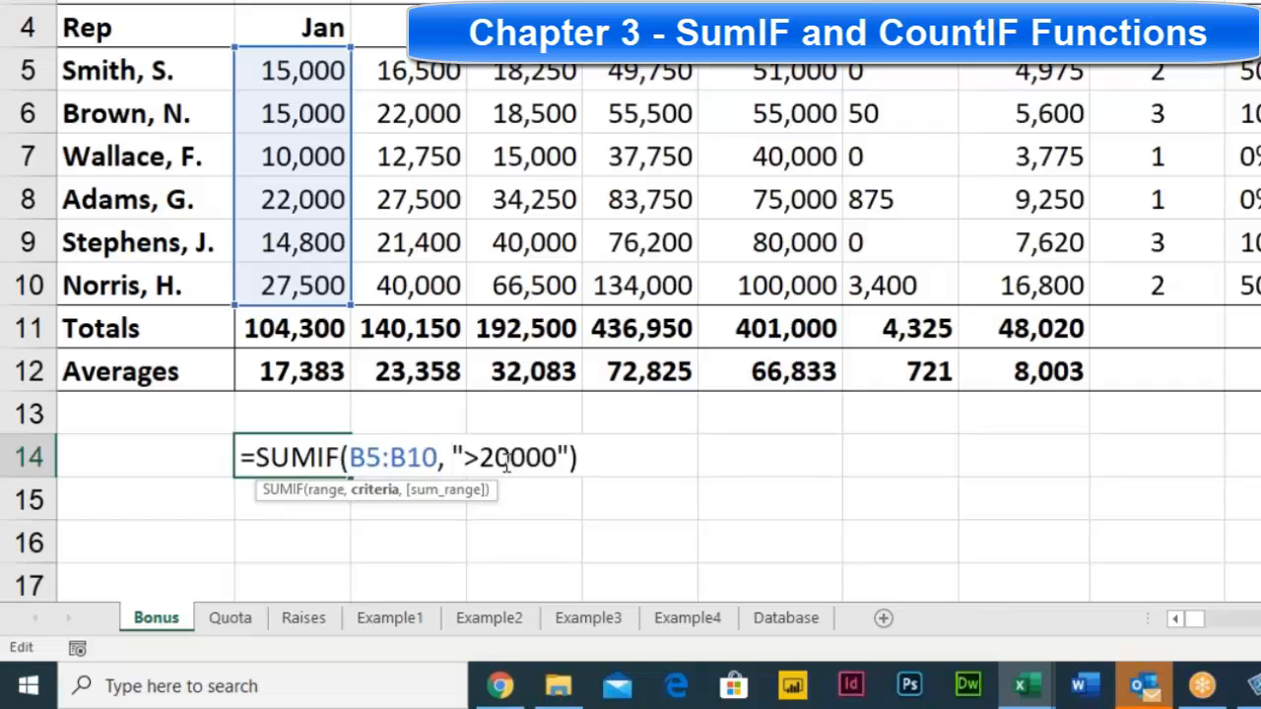
{"action": "key", "text": "Return"}
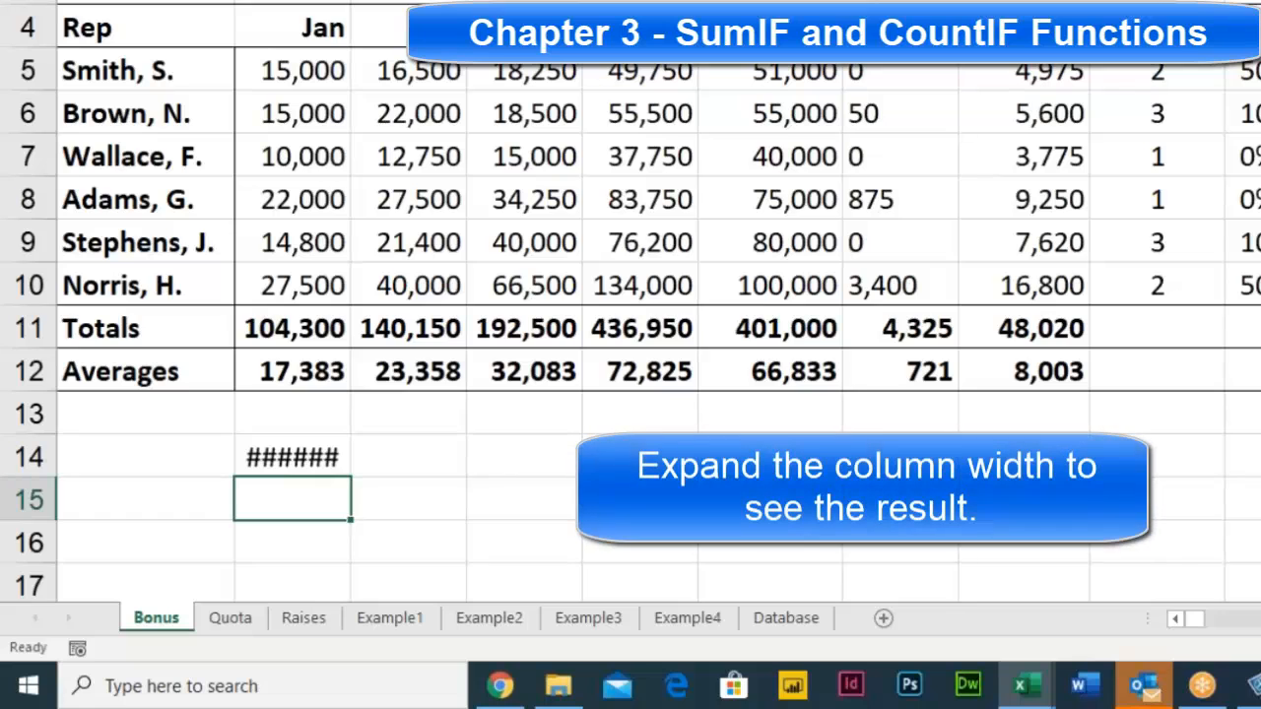
{"action": "left_click_drag", "start_coordinate": [350, 1], "coordinate": [402, 1]}
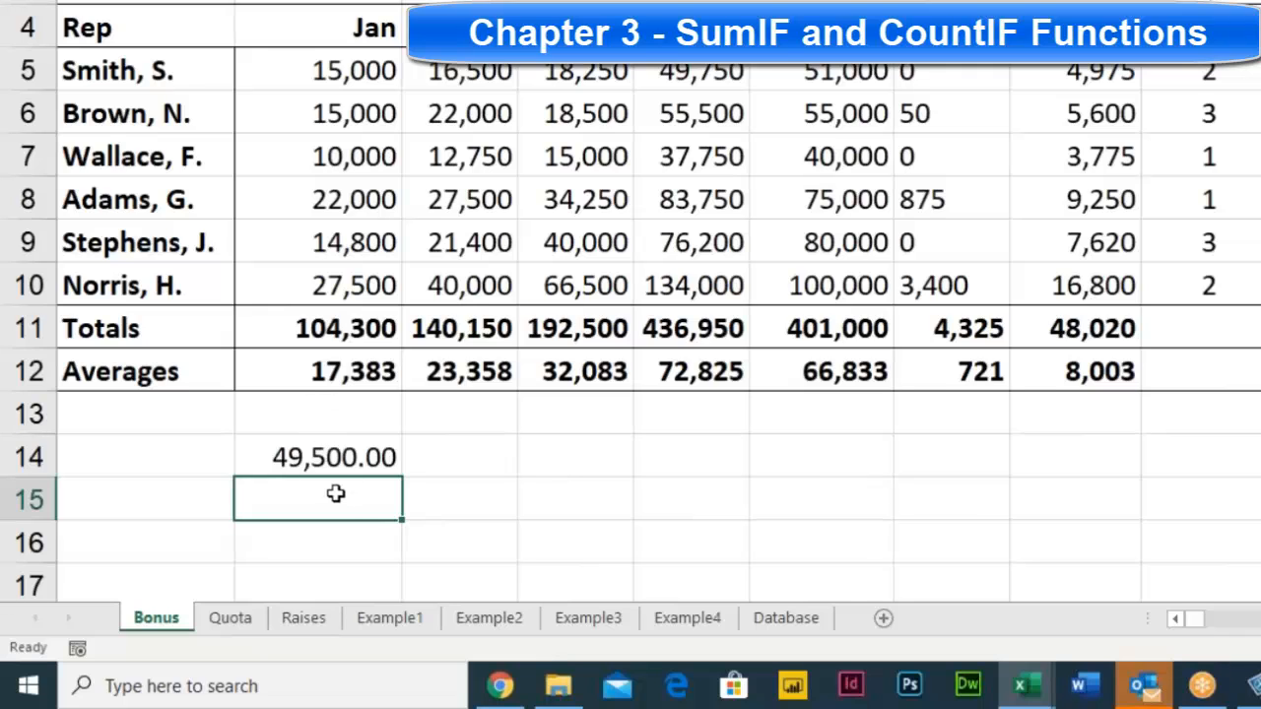
Step: Begin a COUNTIF formula in B15 with the January sales B5:B10 as its range
{"action": "type", "text": "=C"}
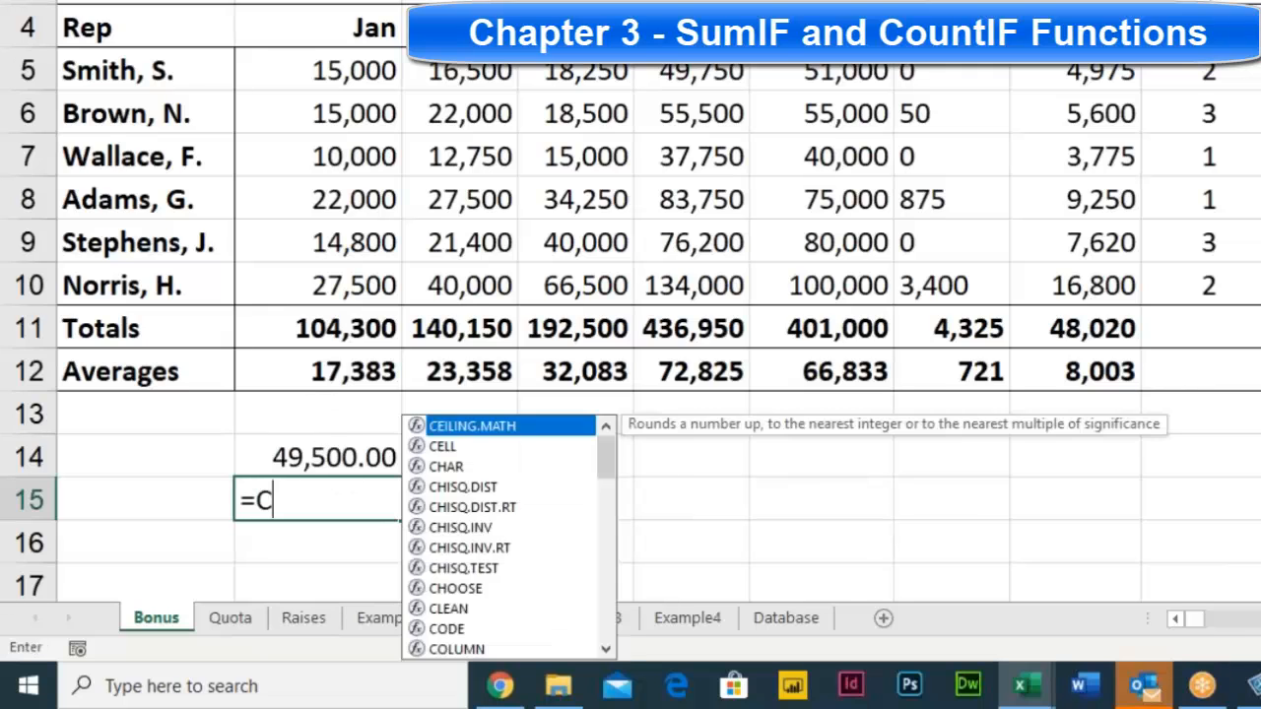
{"action": "type", "text": "OUNTI"}
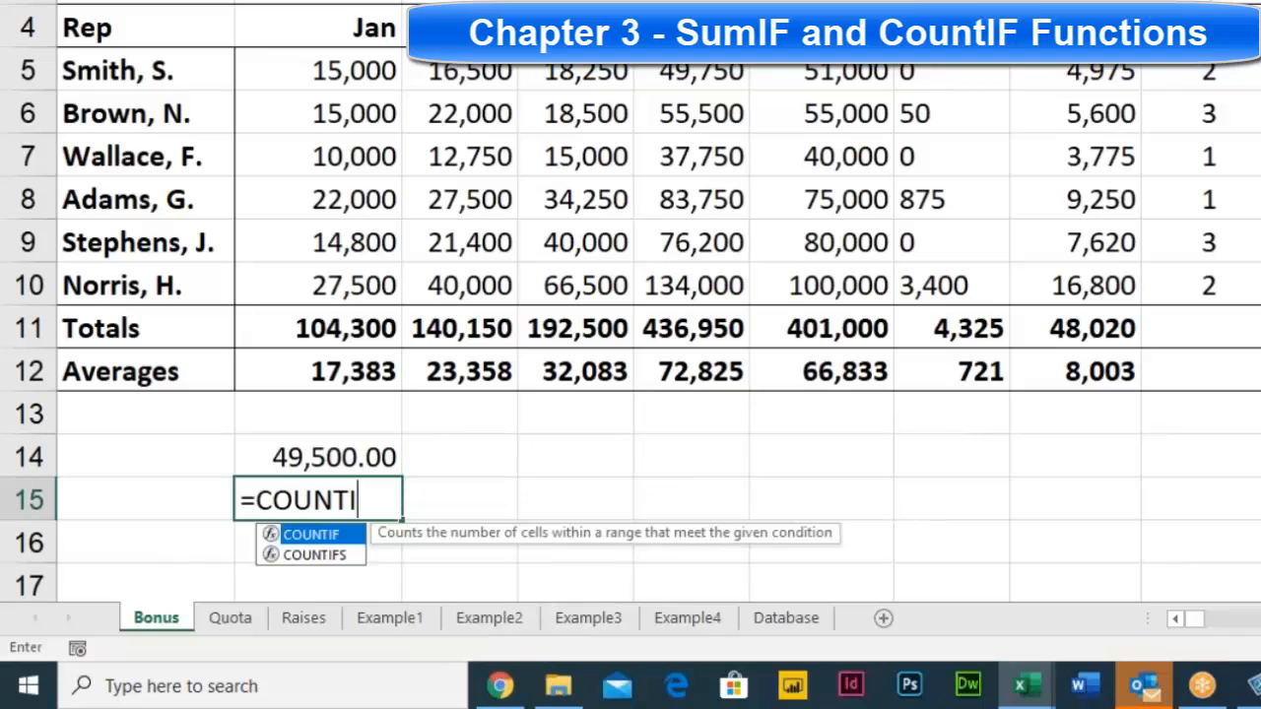
{"action": "type", "text": "F("}
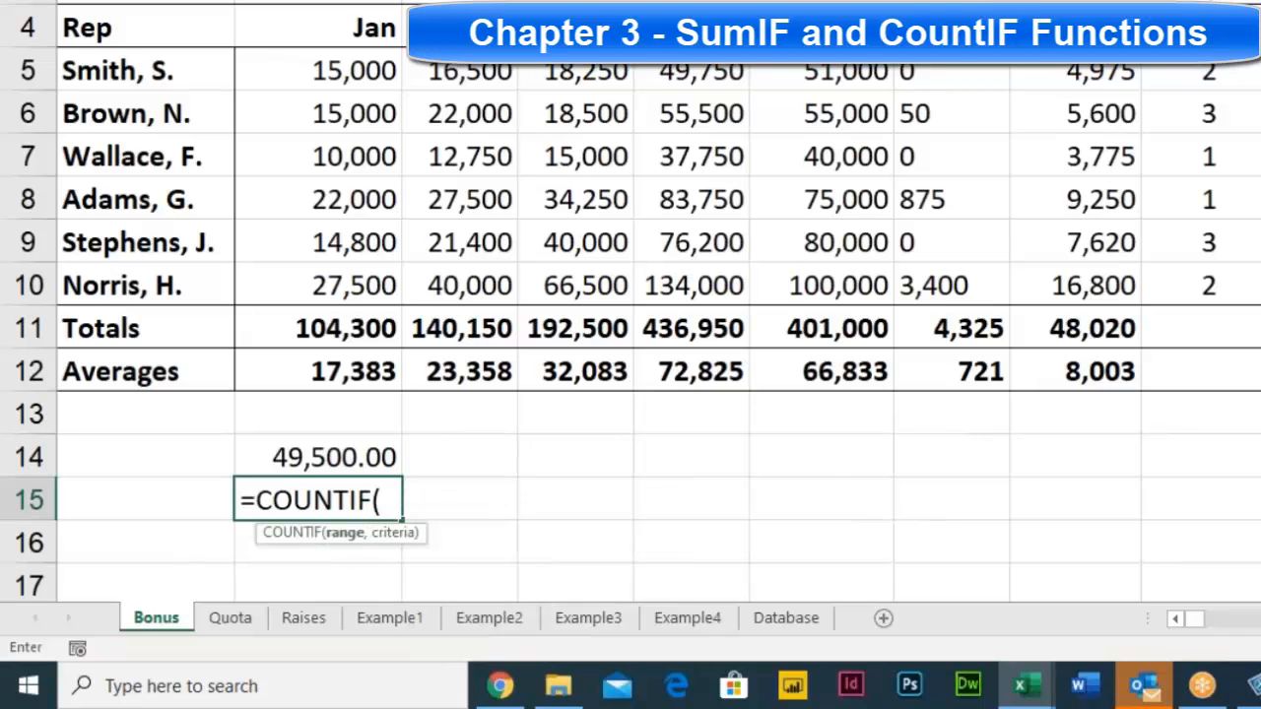
{"action": "left_click", "coordinate": [340, 66]}
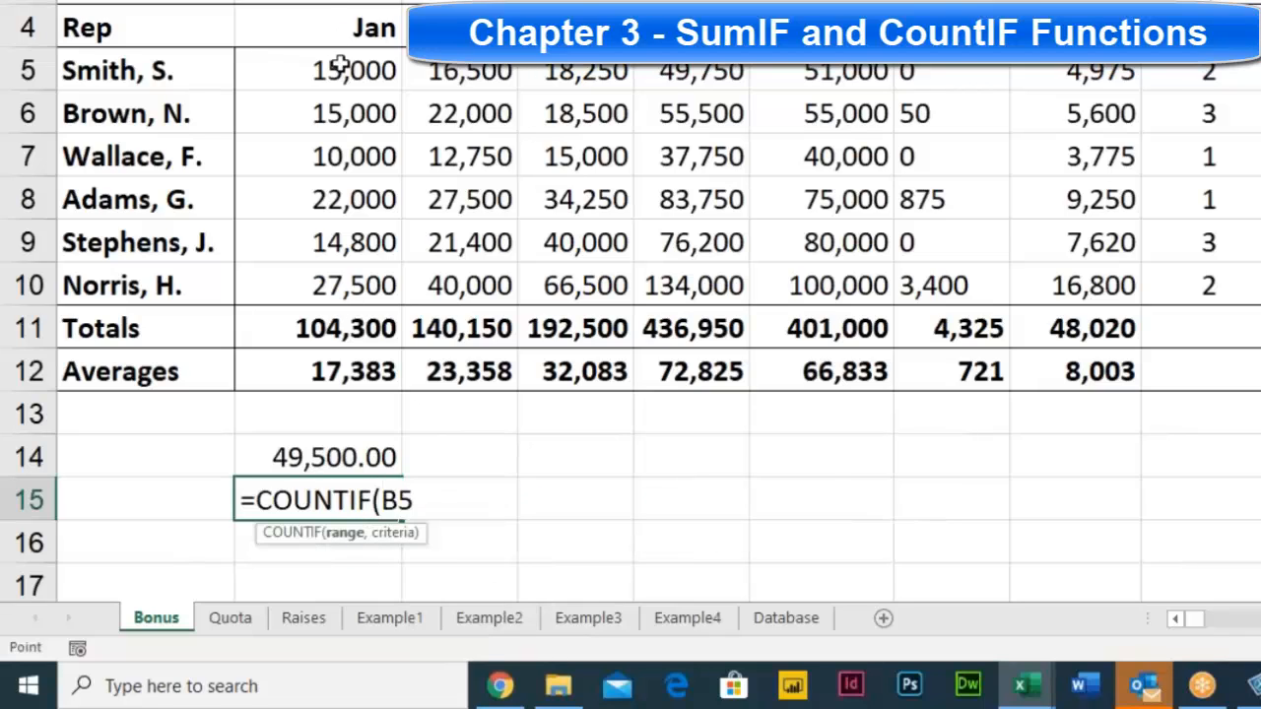
{"action": "left_click_drag", "start_coordinate": [340, 66], "coordinate": [397, 315]}
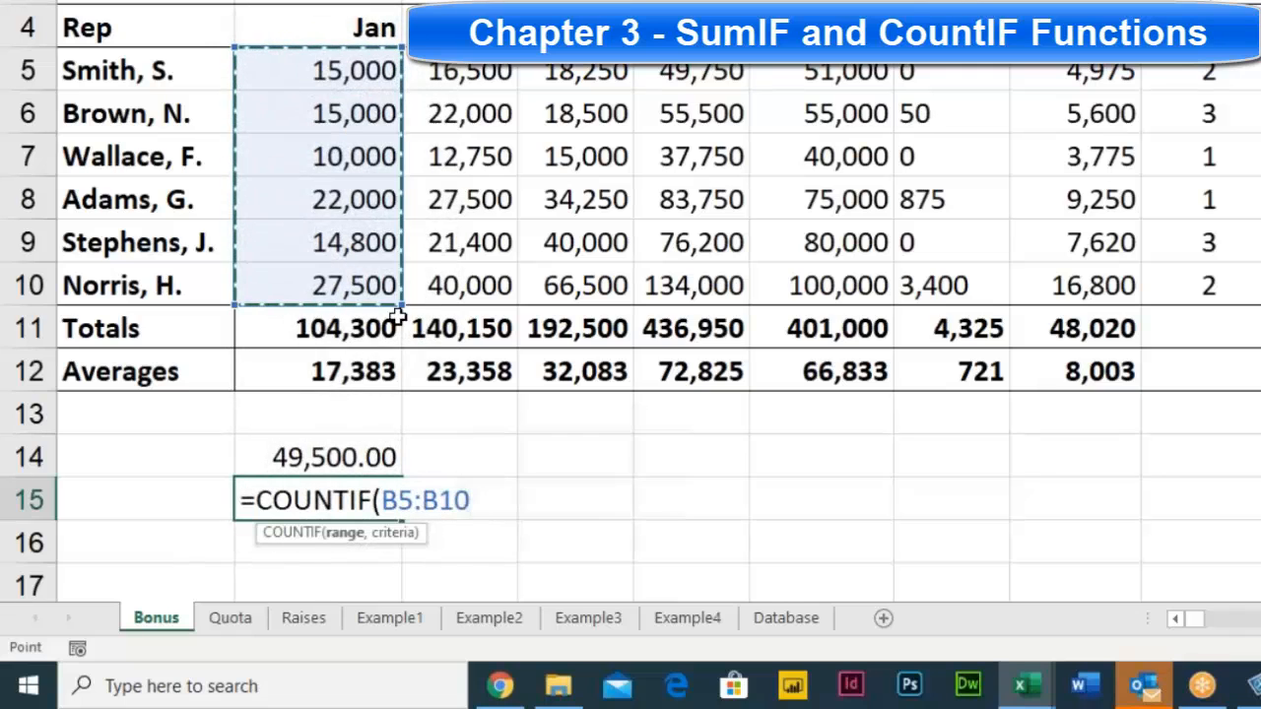
{"action": "type", "text": ", "}
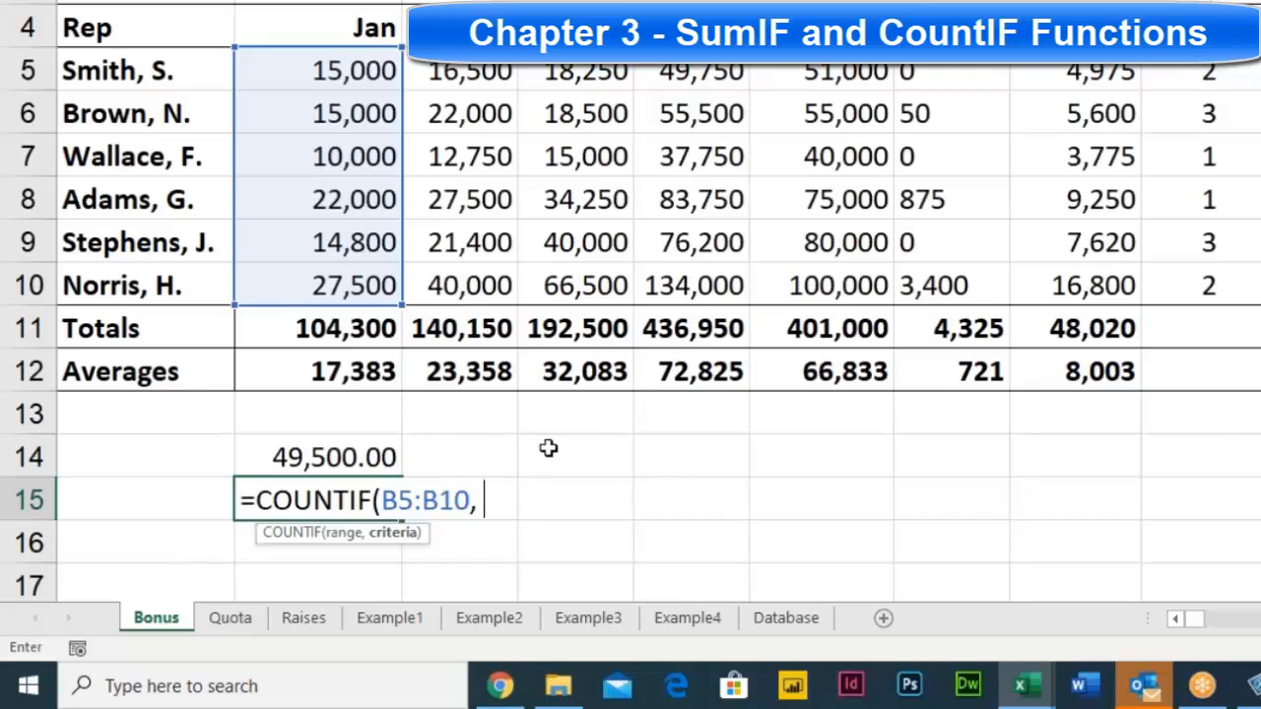
Step: Complete the COUNTIF formula in B15 with the criteria ">20000" and review the finished formula
{"action": "type", "text": "\">20"}
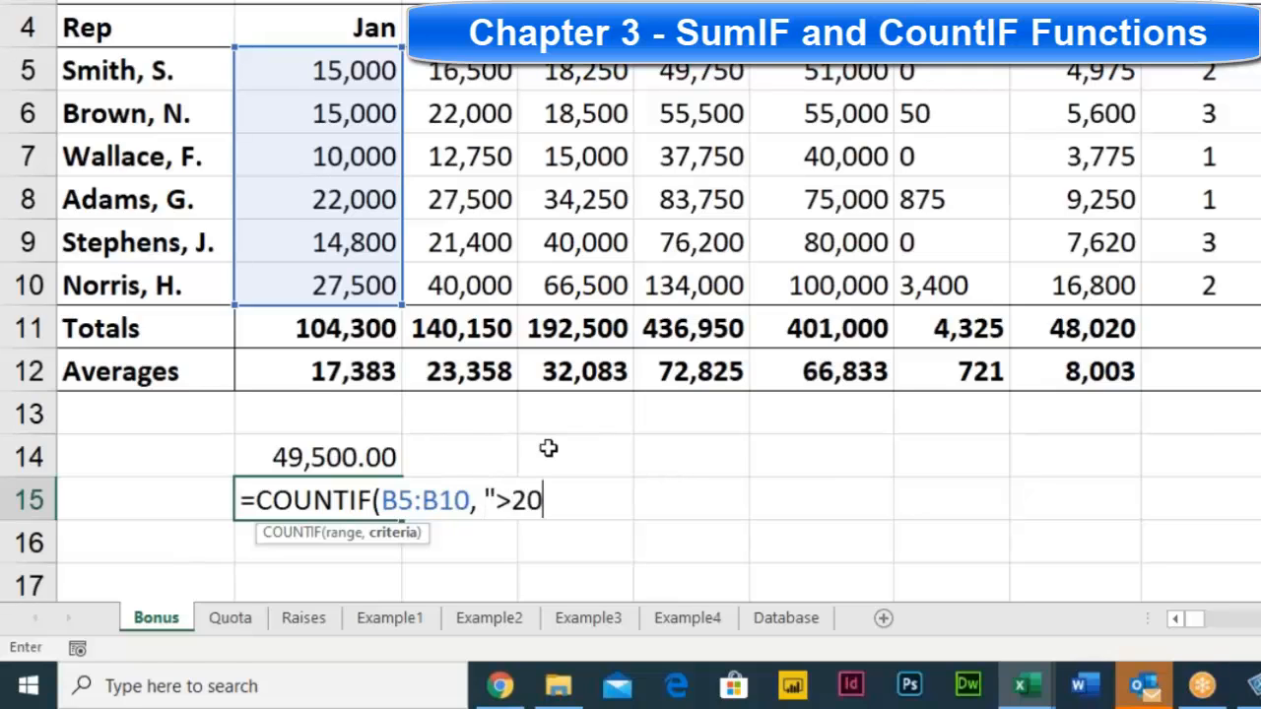
{"action": "type", "text": "000\""}
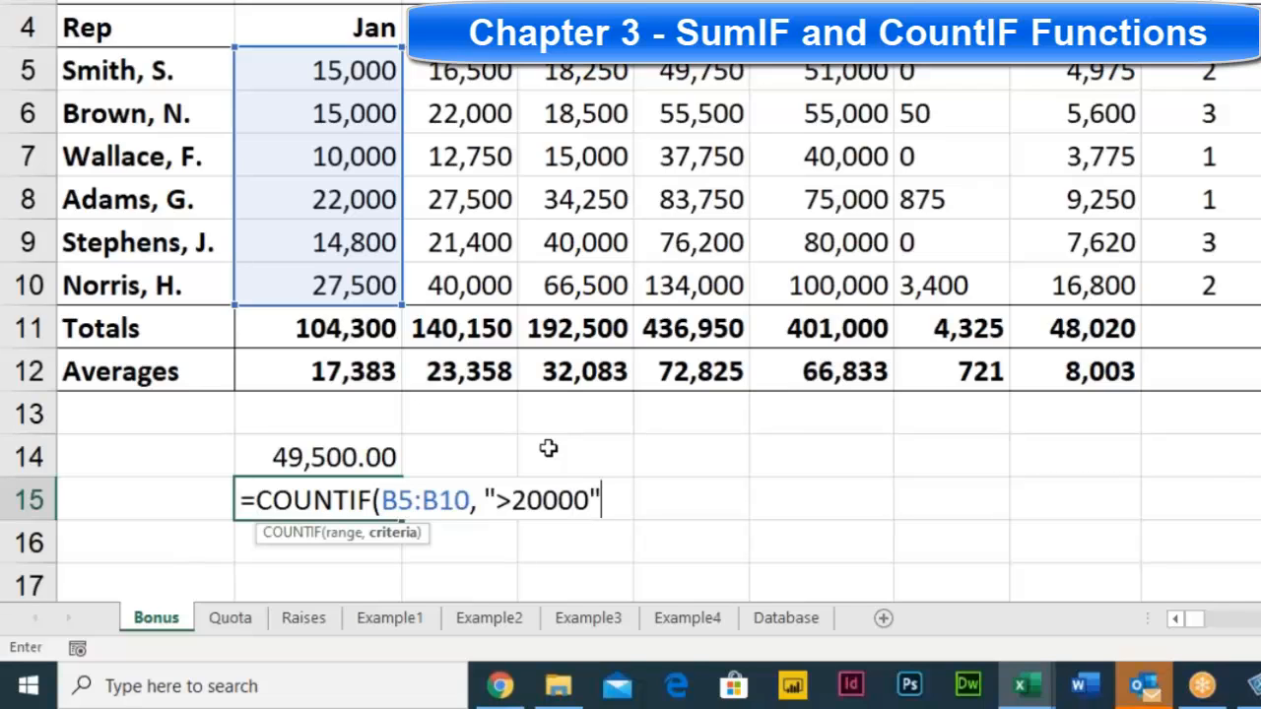
{"action": "type", "text": ")"}
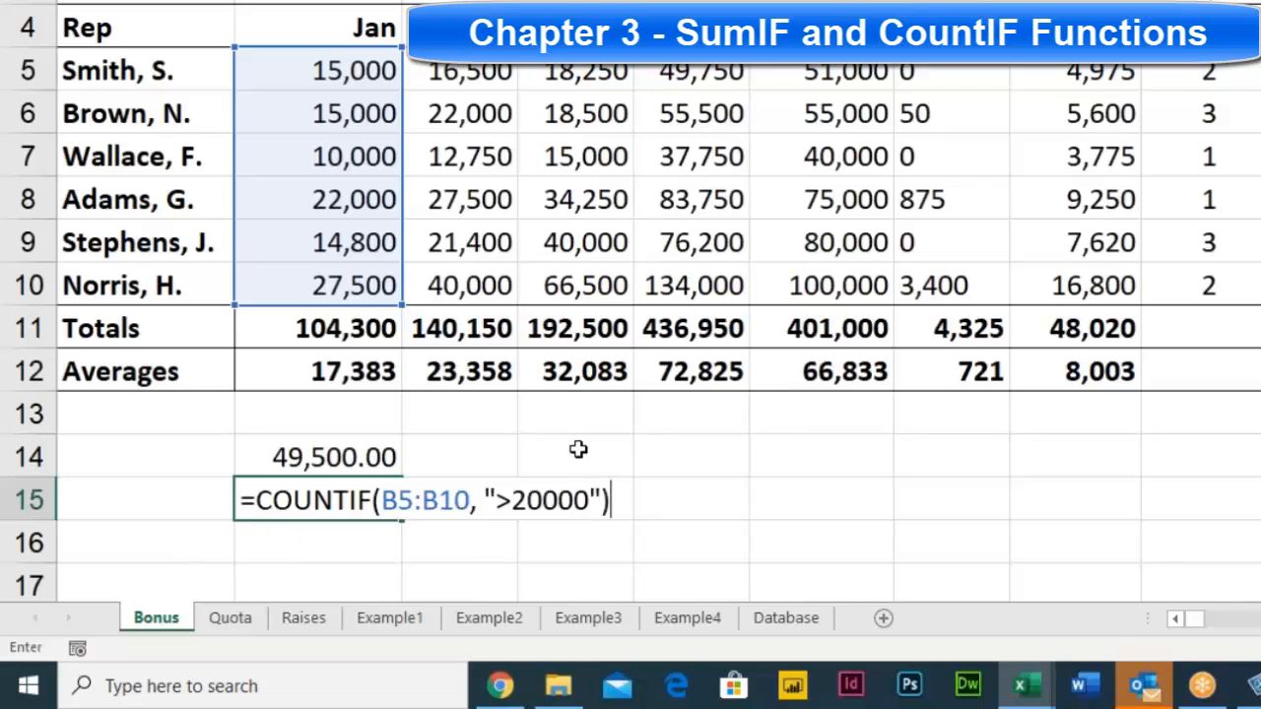
{"action": "key", "text": "Return"}
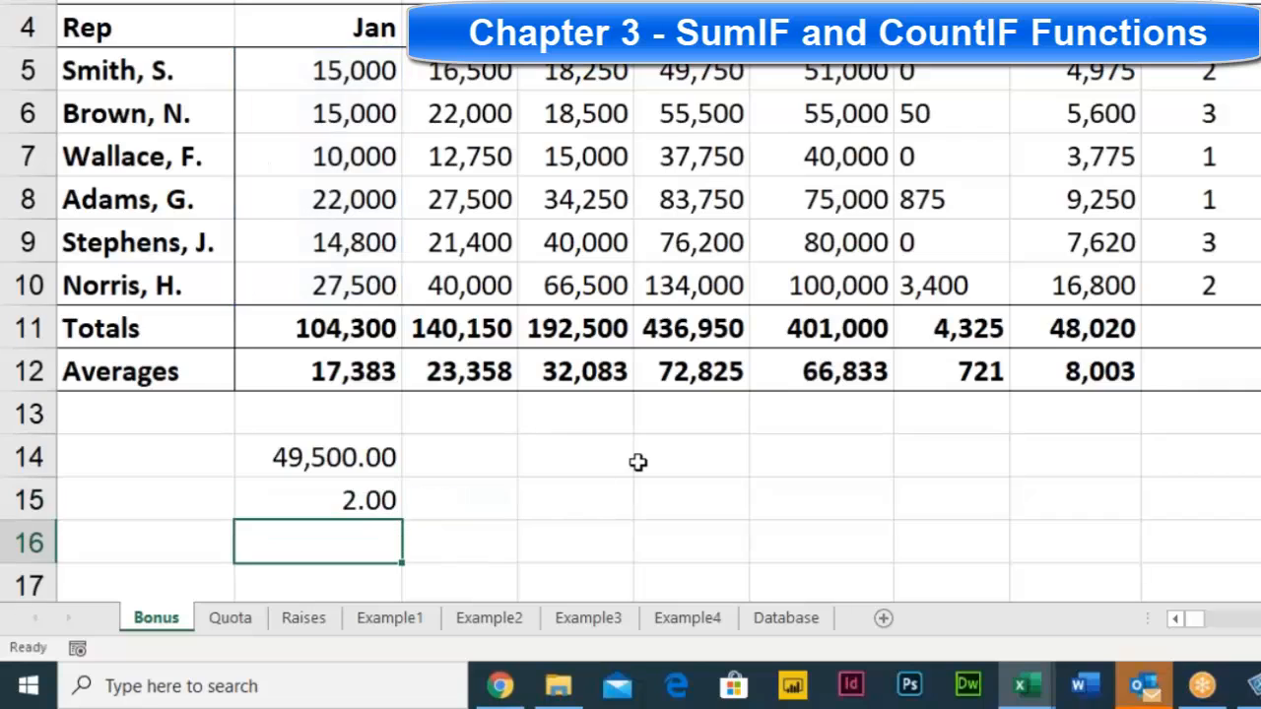
{"action": "left_click", "coordinate": [352, 502]}
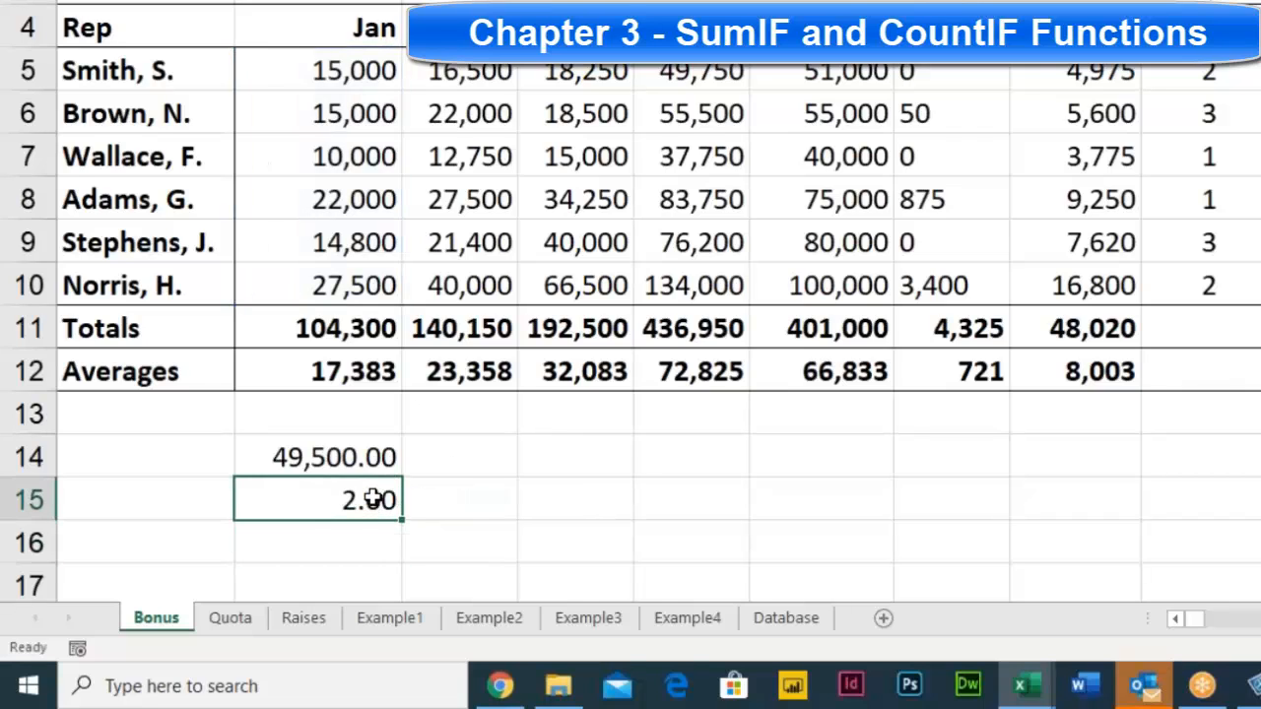
{"action": "double_click", "coordinate": [376, 502]}
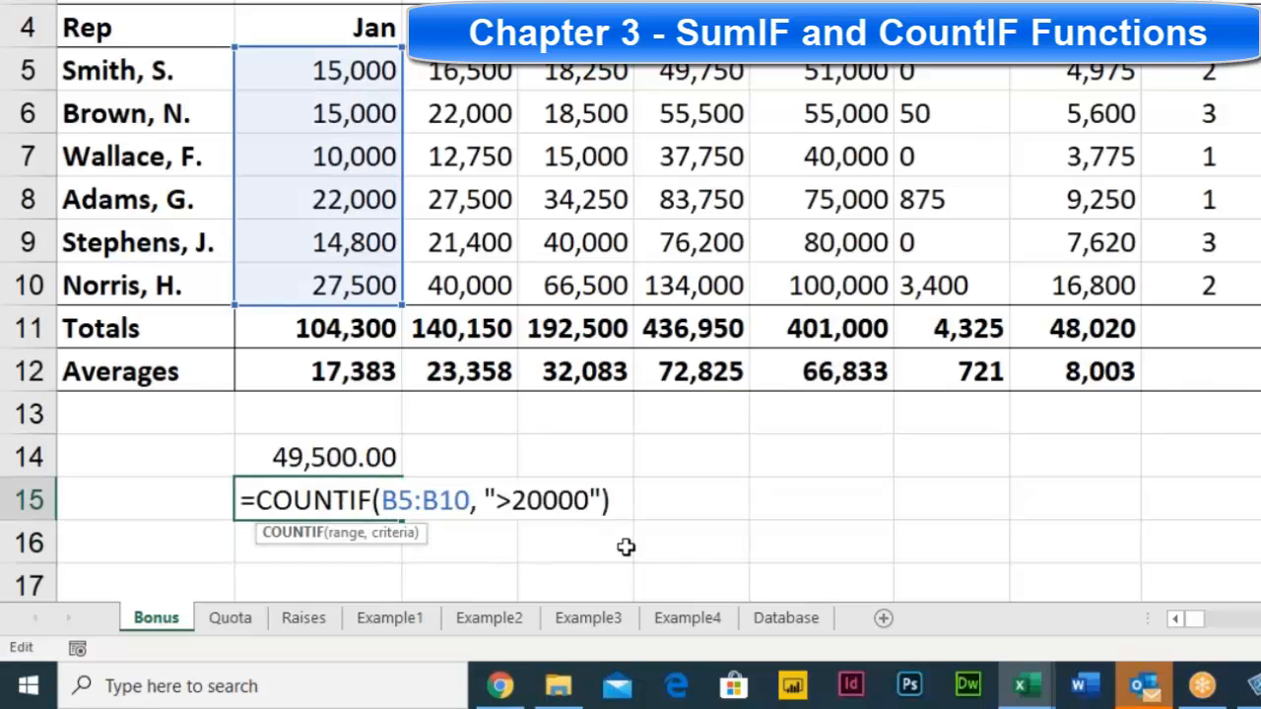
{"action": "key", "text": "Return"}
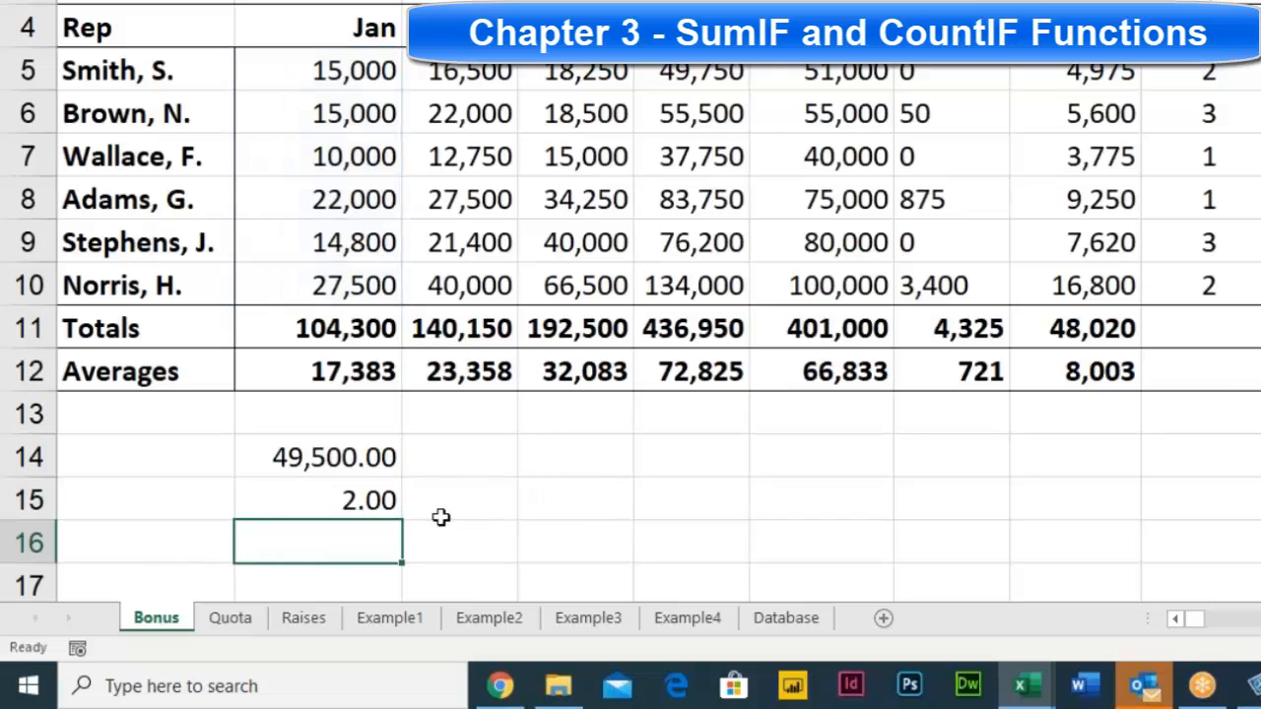
Step: Enter the criterion >20000 in A14, in the cell beside the SUMIF result
{"action": "left_click", "coordinate": [156, 450]}
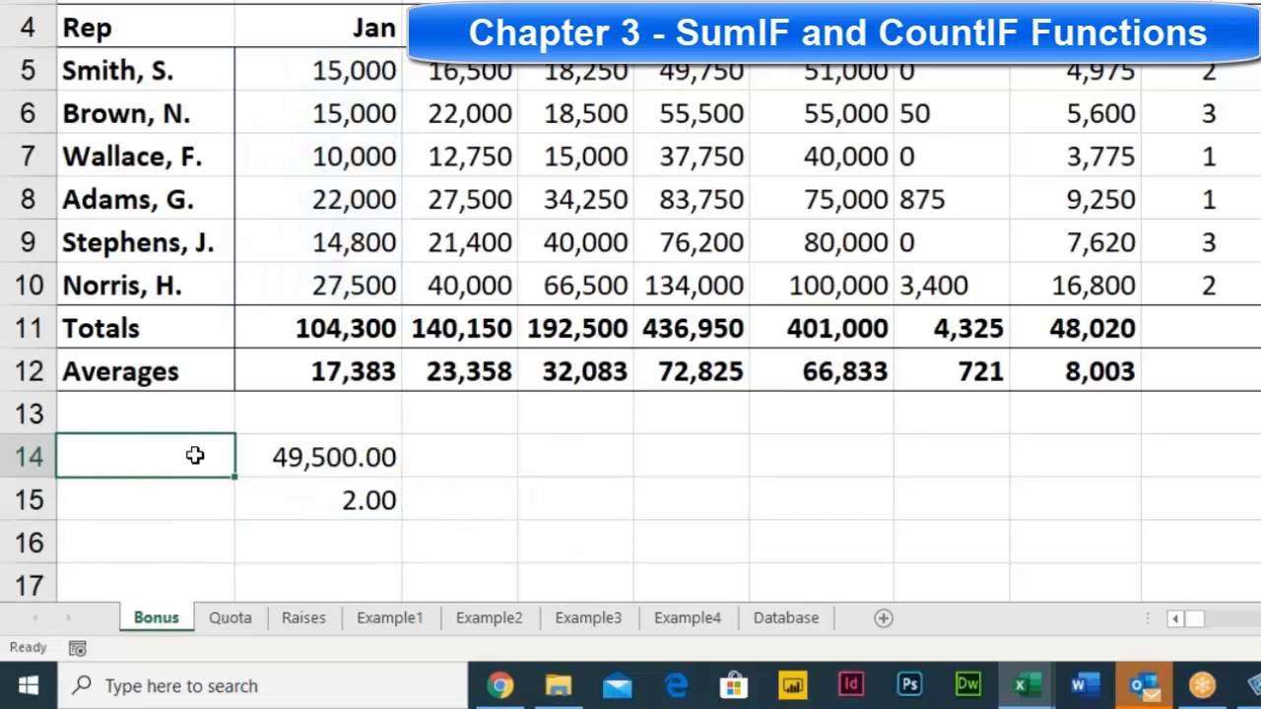
{"action": "type", "text": "20000"}
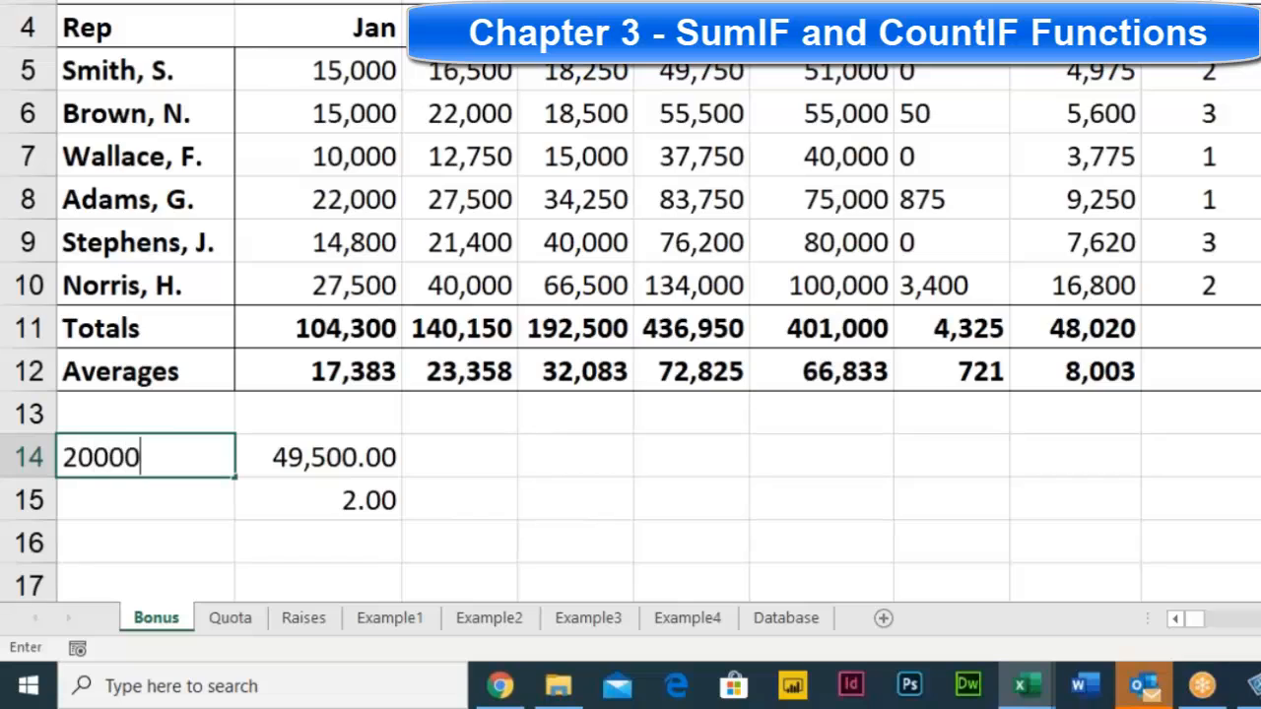
{"action": "key", "text": "Return"}
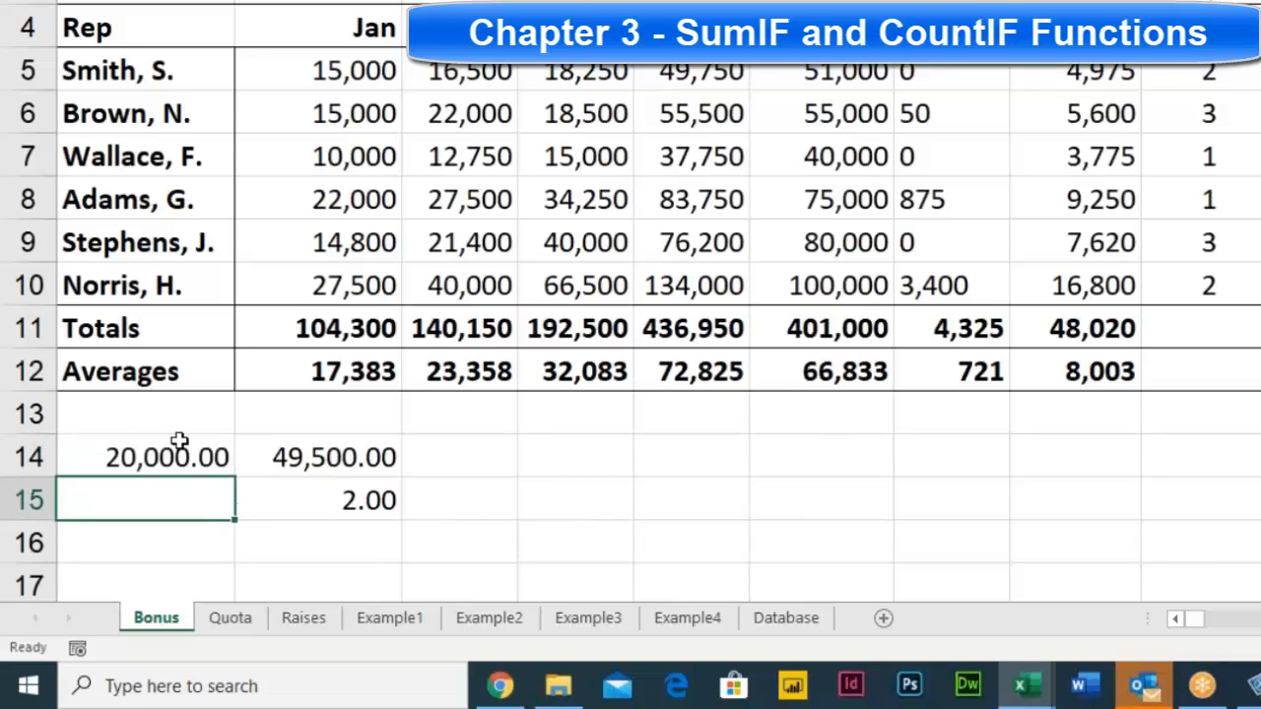
{"action": "left_click", "coordinate": [174, 456]}
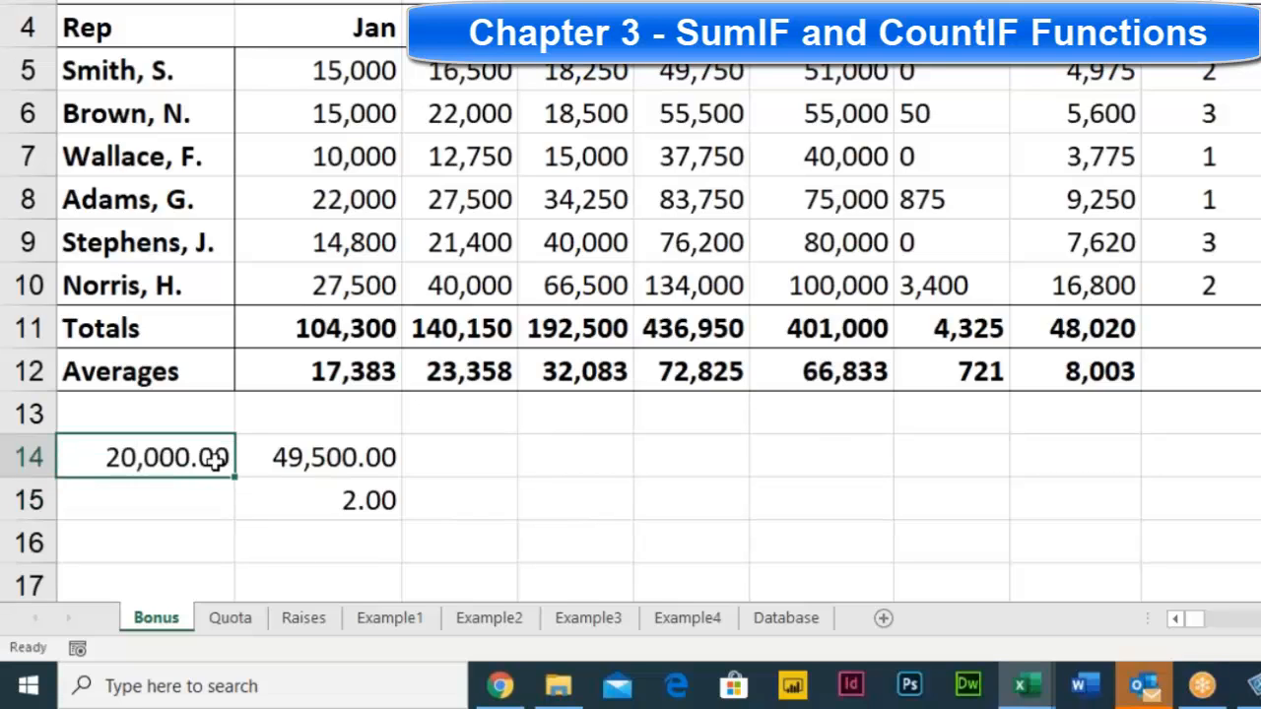
{"action": "left_click", "coordinate": [350, 457]}
{"action": "left_click", "coordinate": [150, 458]}
{"action": "left_click", "coordinate": [359, 457]}
{"action": "left_click", "coordinate": [173, 453]}
{"action": "double_click", "coordinate": [162, 459]}
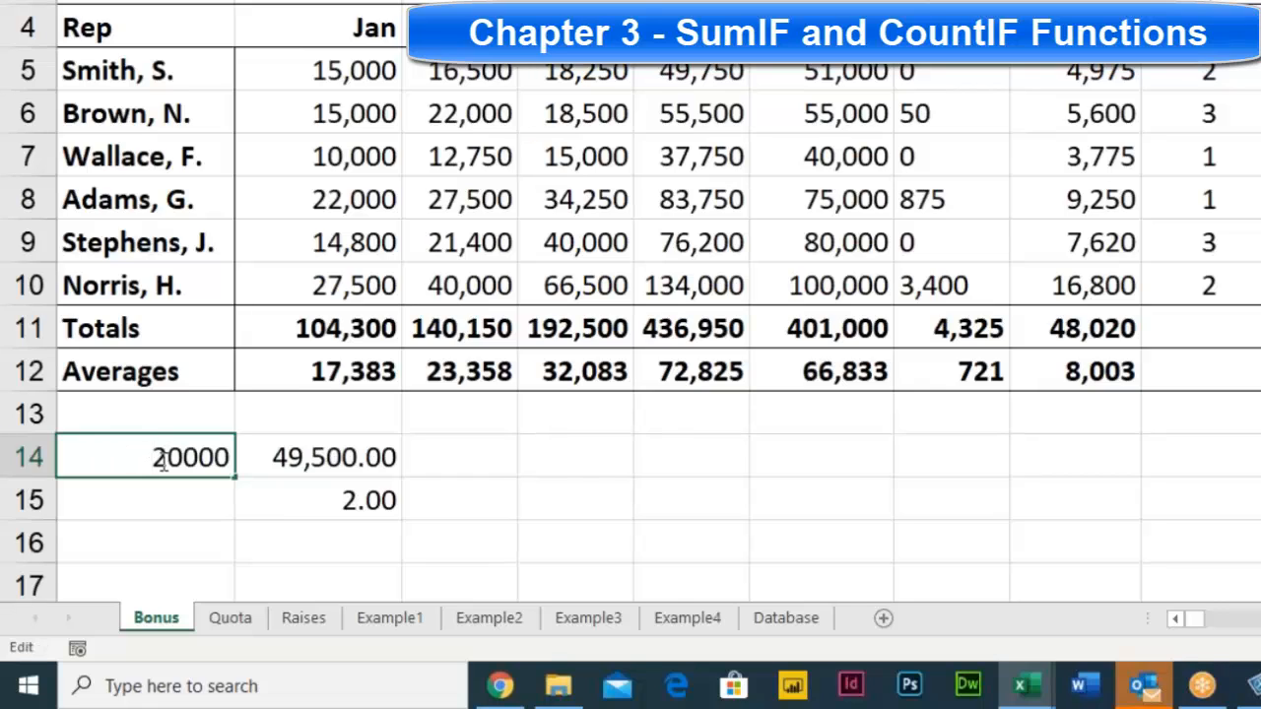
{"action": "type", "text": ">"}
{"action": "left_click", "coordinate": [155, 498]}
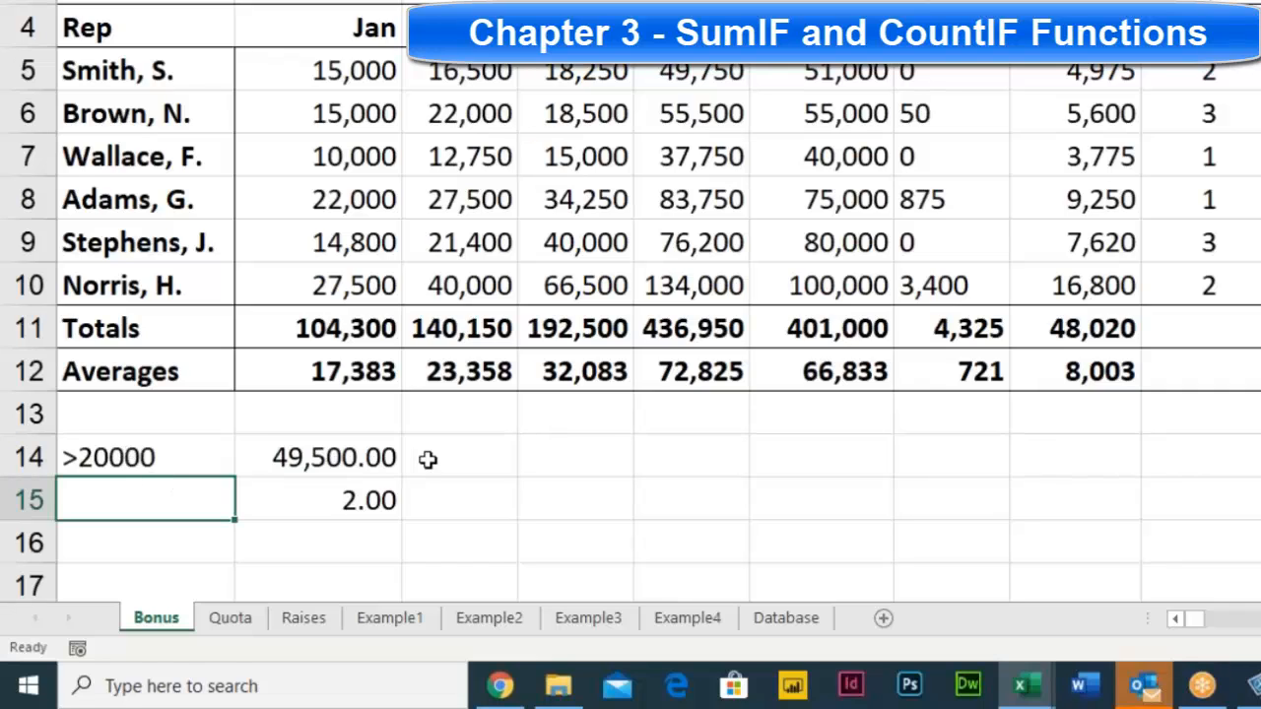
Step: Replace the typed criteria in the B14 SUMIF formula with a reference to A14
{"action": "double_click", "coordinate": [366, 455]}
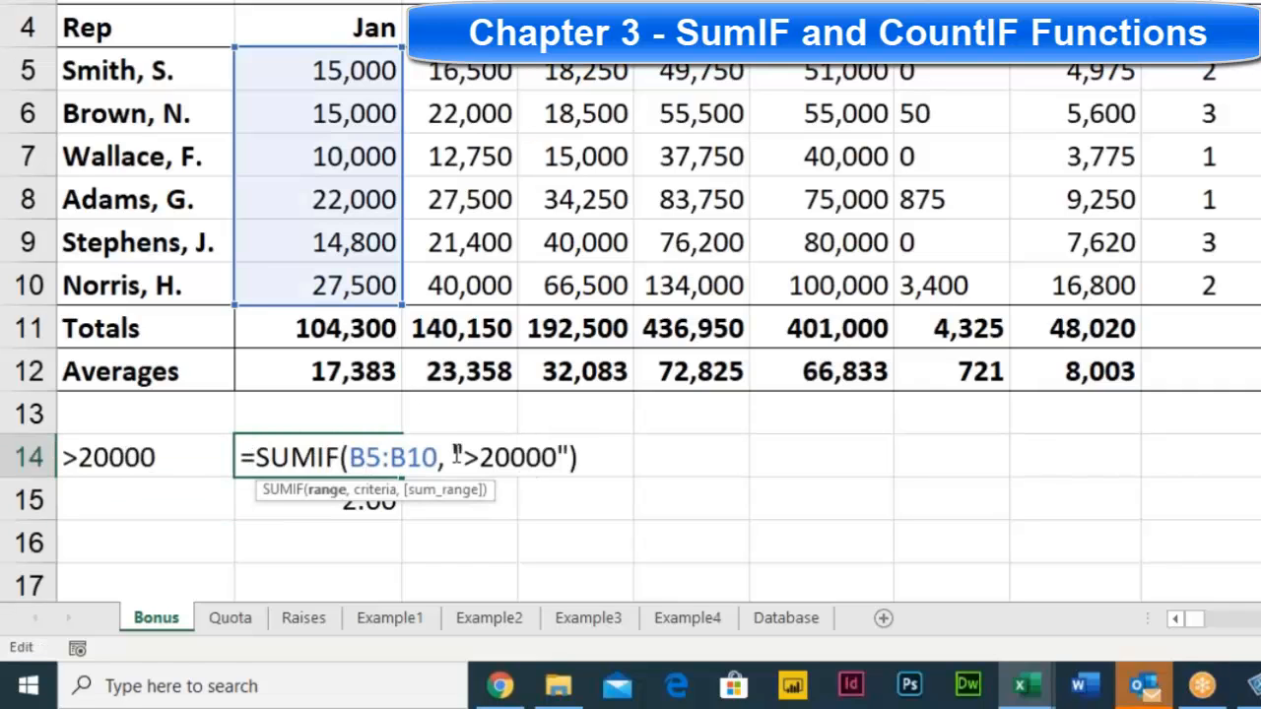
{"action": "left_click_drag", "start_coordinate": [456, 454], "coordinate": [572, 456]}
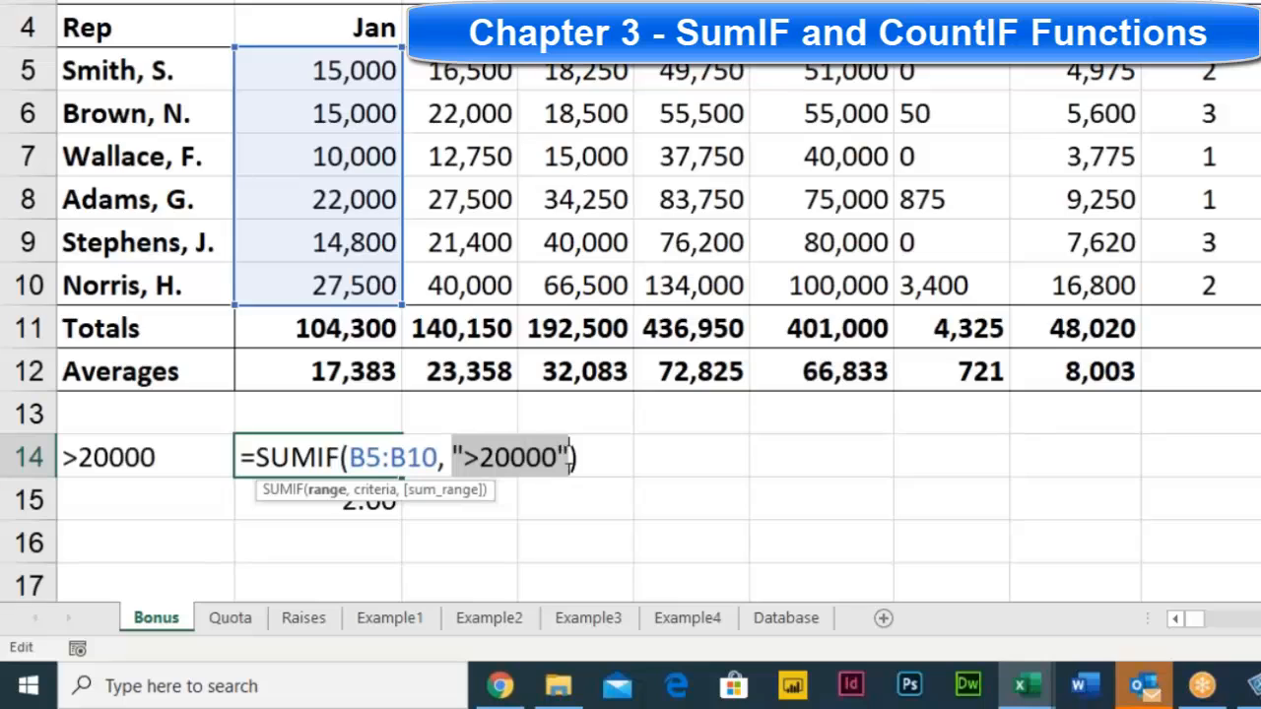
{"action": "key", "text": "Delete"}
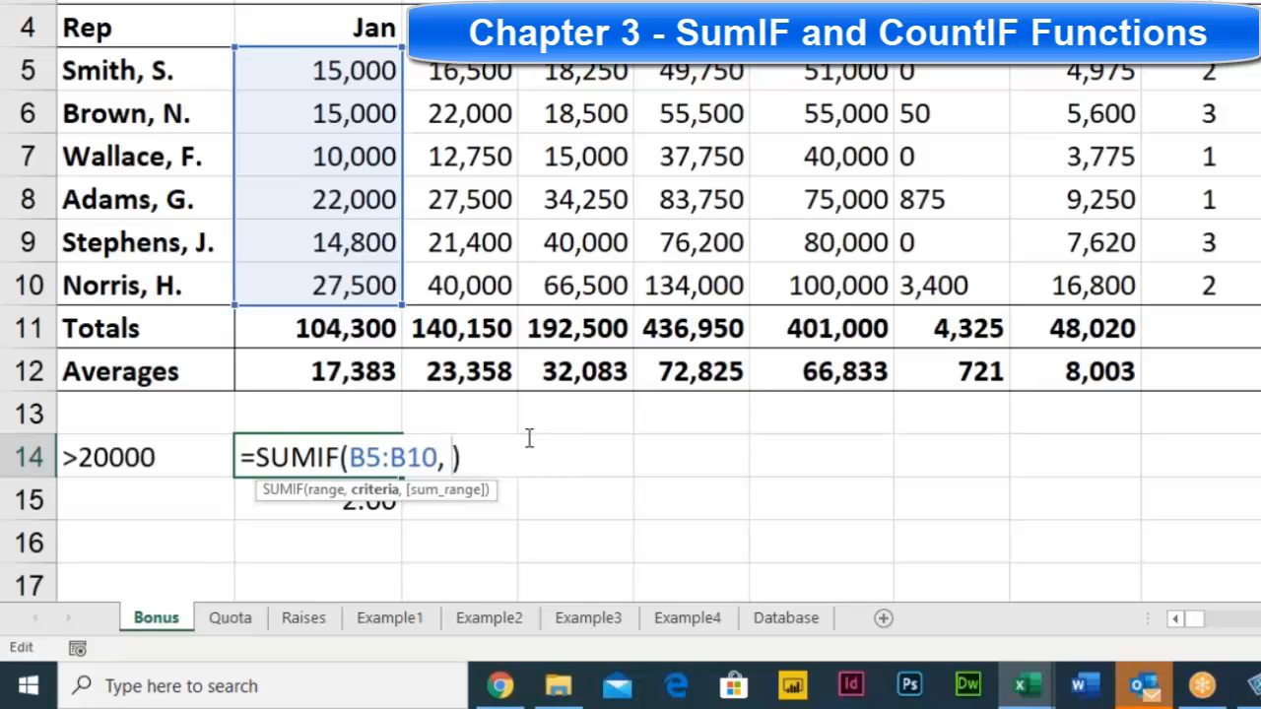
{"action": "left_click", "coordinate": [110, 455]}
{"action": "key", "text": "Return"}
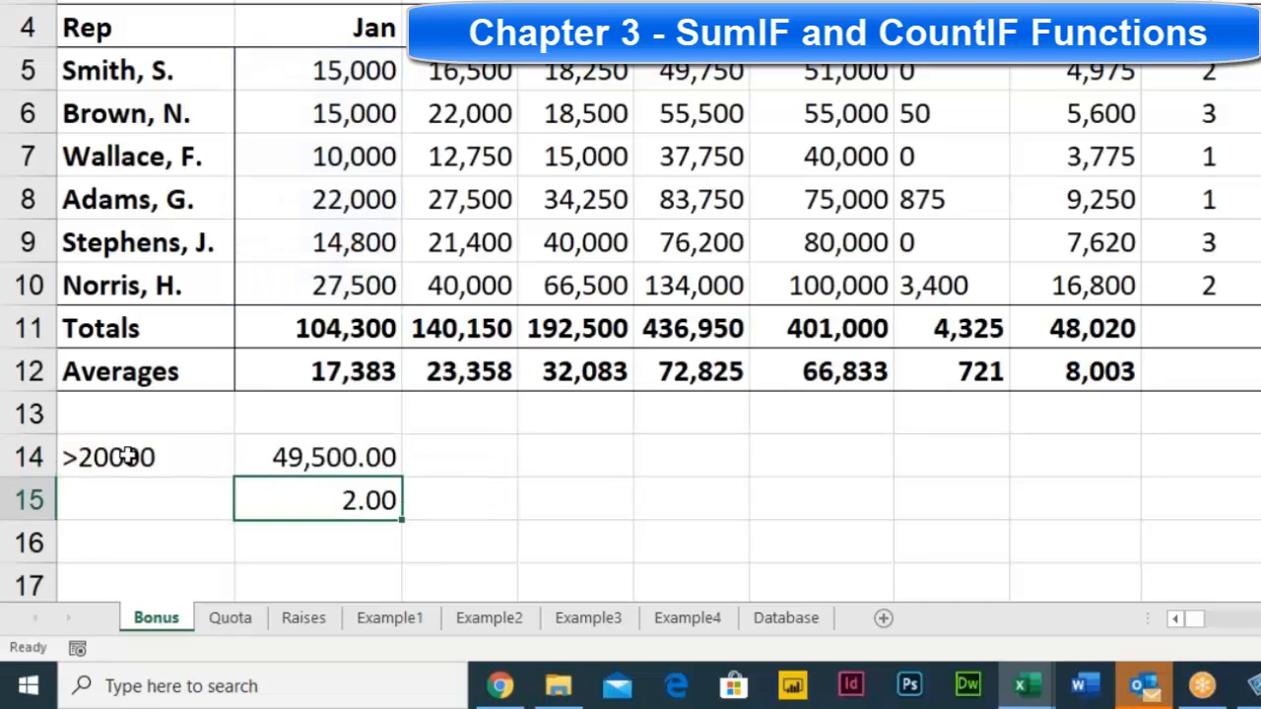
Step: Replace the typed criteria in the B15 COUNTIF formula with a reference to A14
{"action": "double_click", "coordinate": [367, 498]}
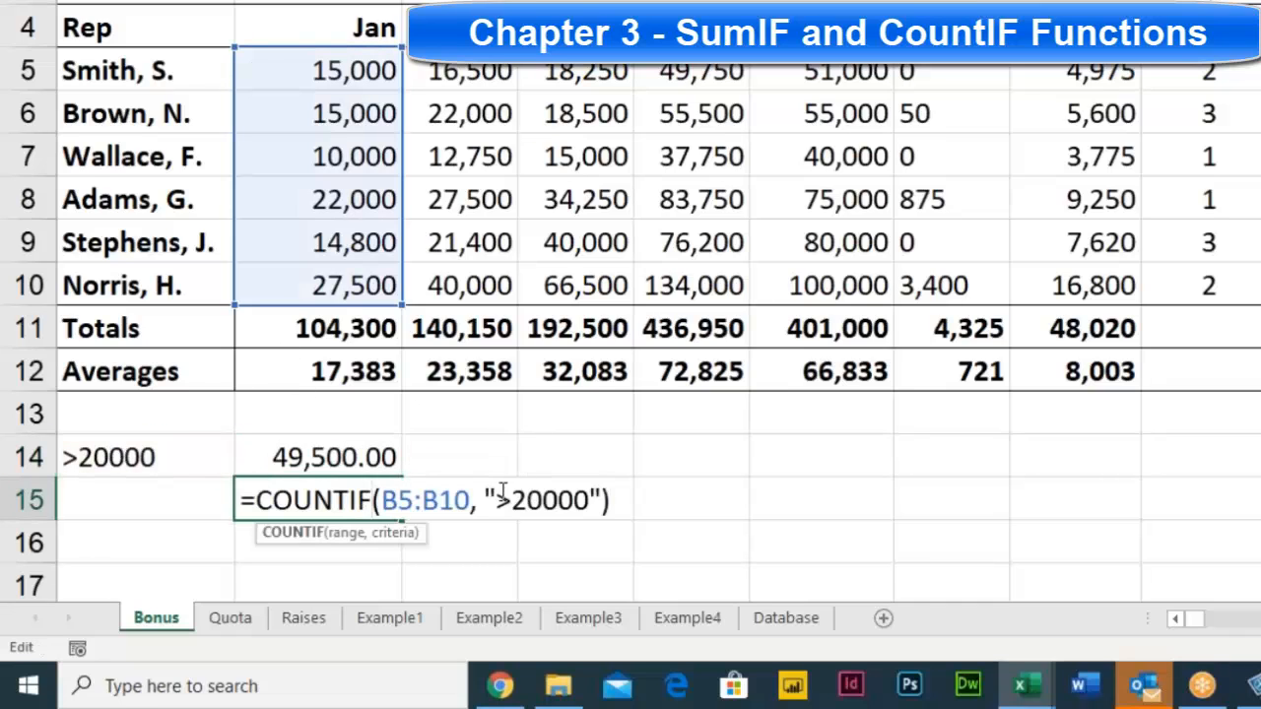
{"action": "left_click_drag", "start_coordinate": [484, 499], "coordinate": [601, 500]}
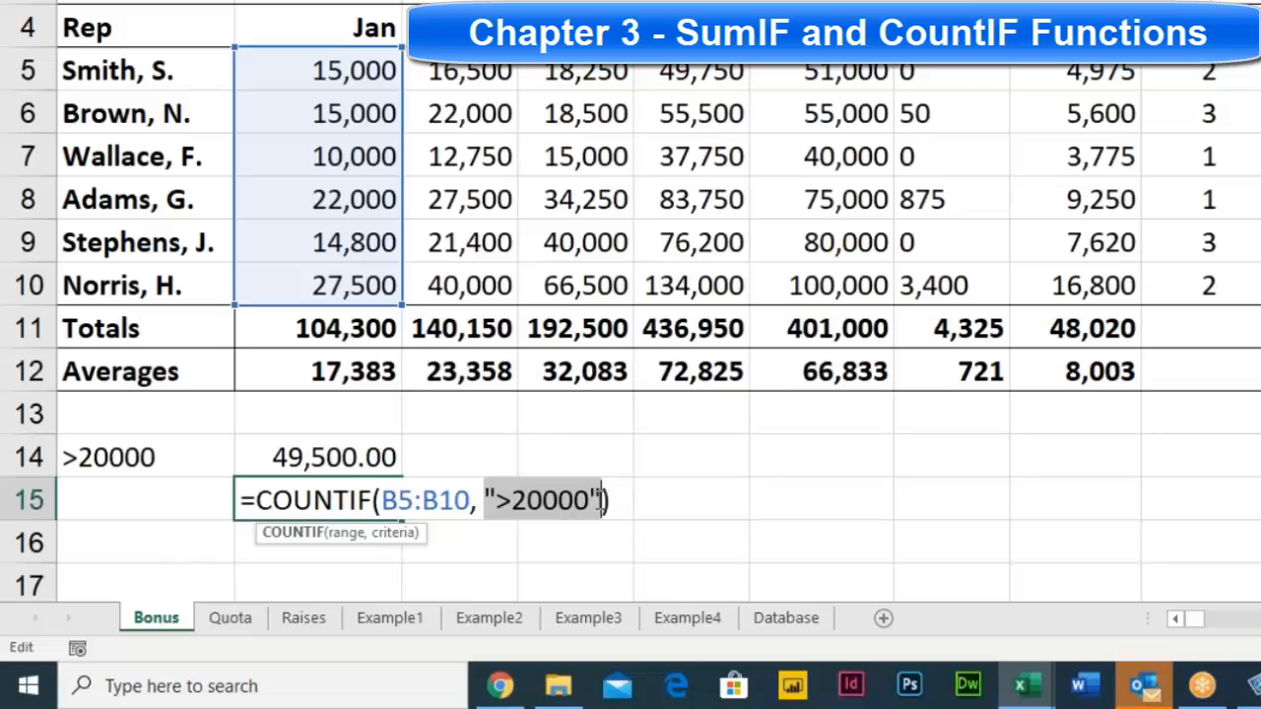
{"action": "key", "text": "Delete"}
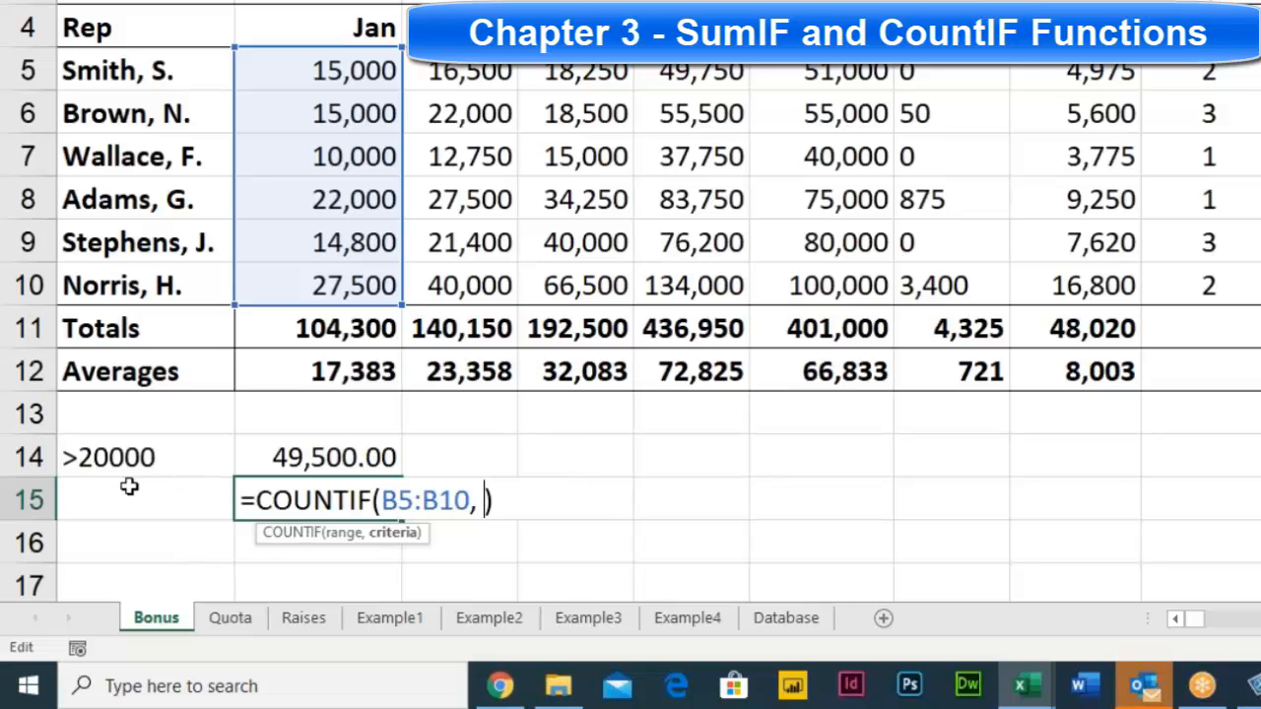
{"action": "left_click", "coordinate": [110, 457]}
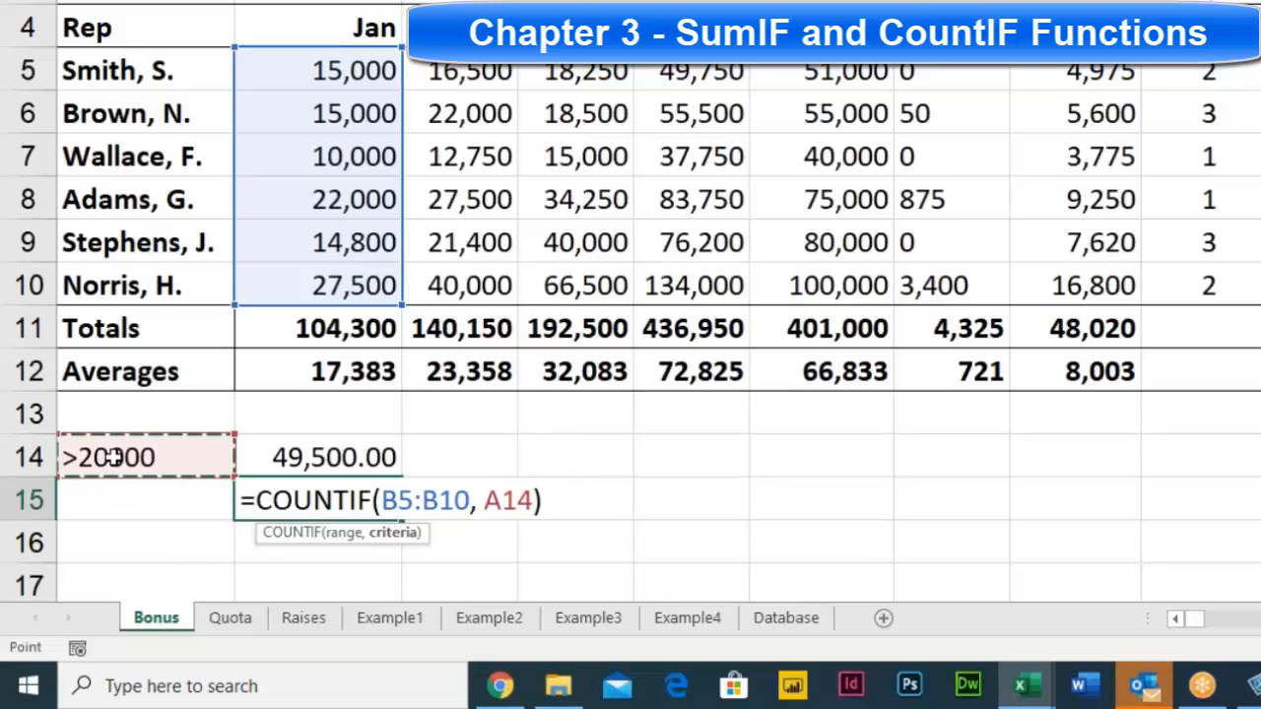
{"action": "key", "text": "Return"}
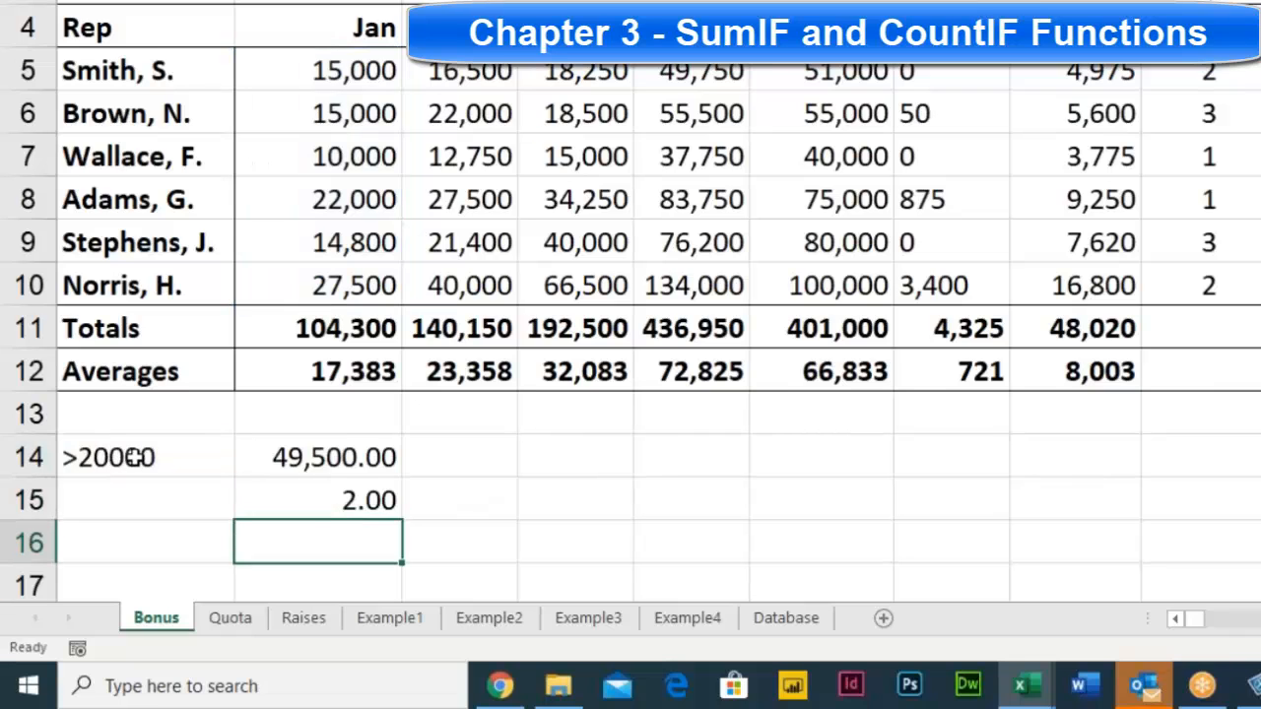
Step: Change the criterion in A14 to >15000 and select the SUMIF result in B14
{"action": "left_click", "coordinate": [124, 454]}
{"action": "type", "text": ">"}
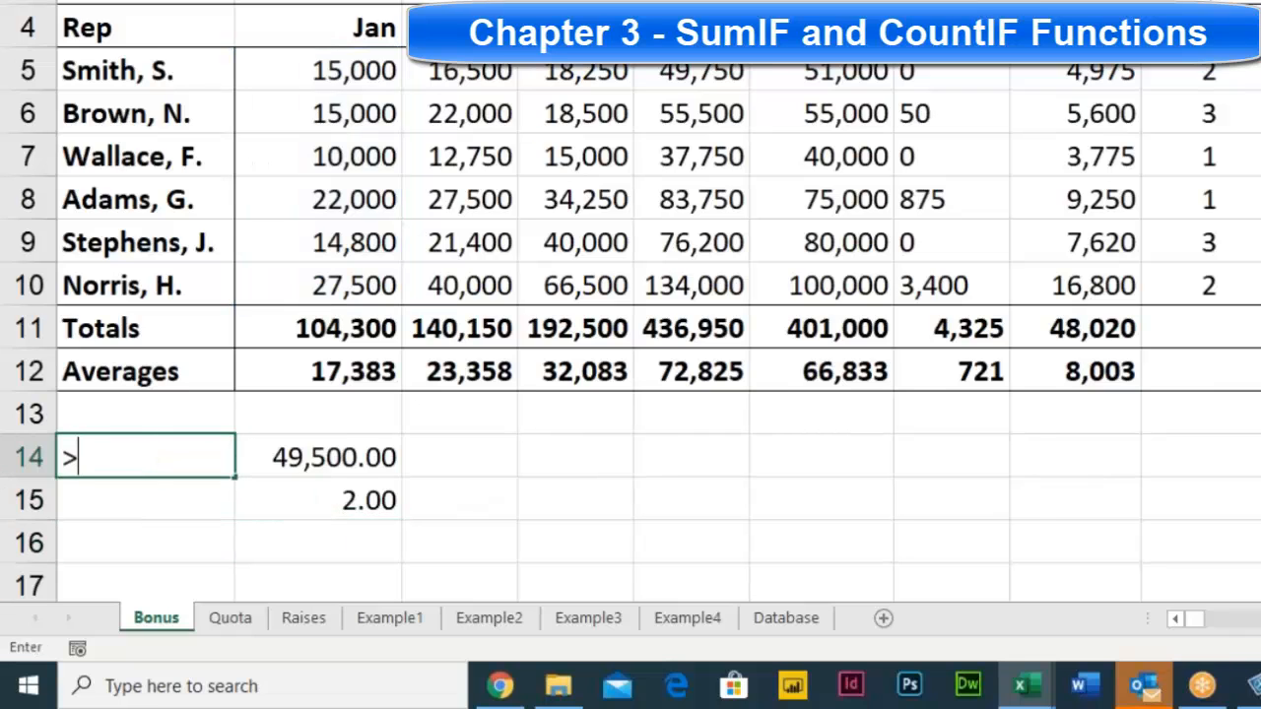
{"action": "type", "text": "15000"}
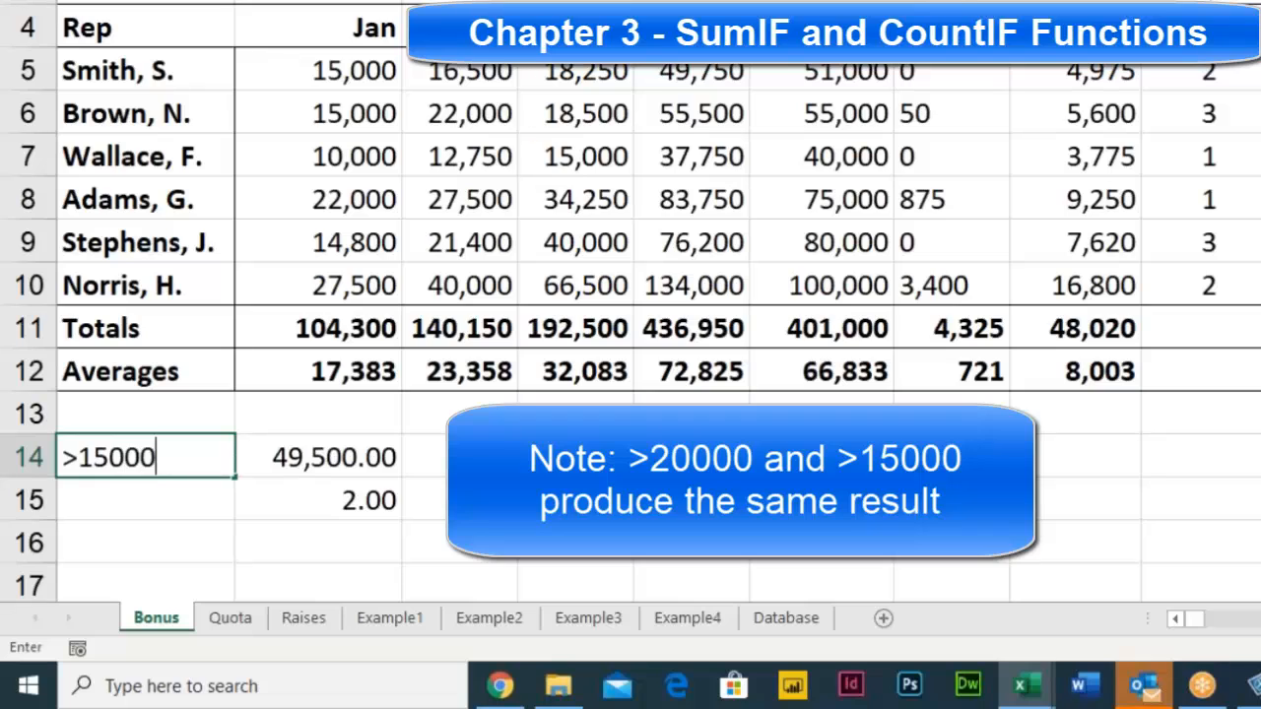
{"action": "key", "text": "Return"}
{"action": "left_click", "coordinate": [392, 469]}
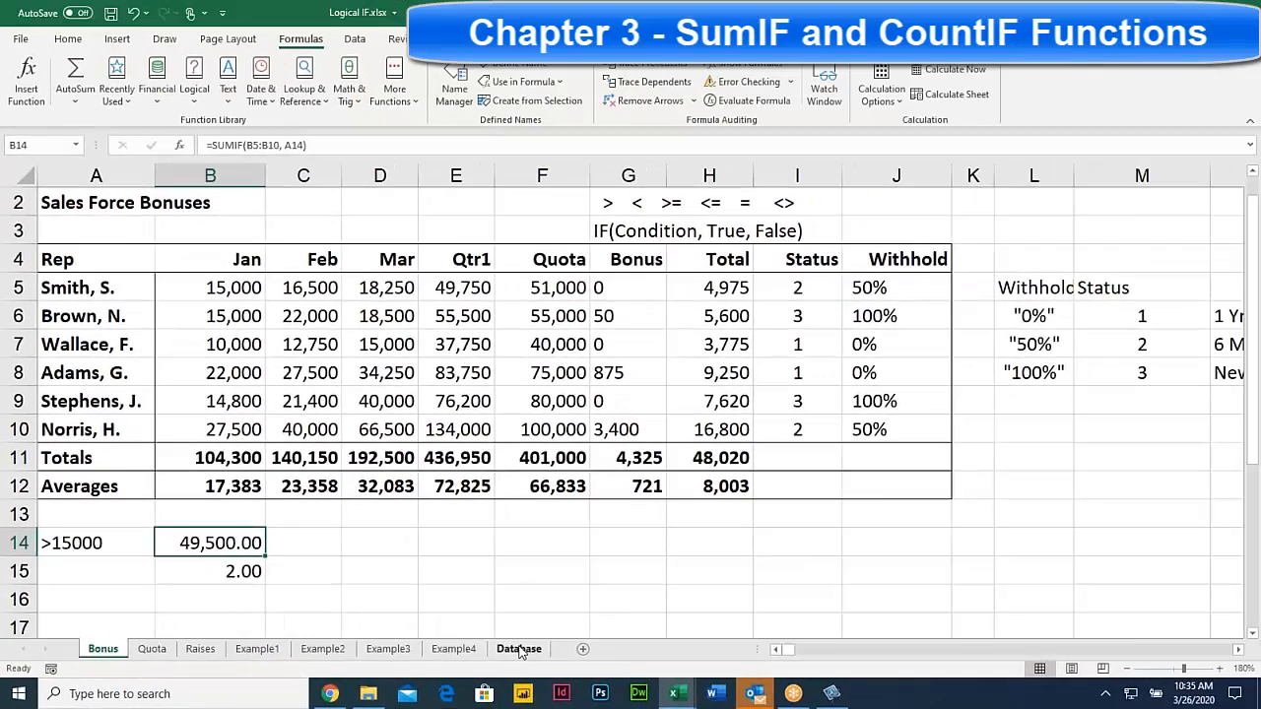
Step: Switch to the Database sheet and enlarge its view to 160%
{"action": "left_click", "coordinate": [519, 649]}
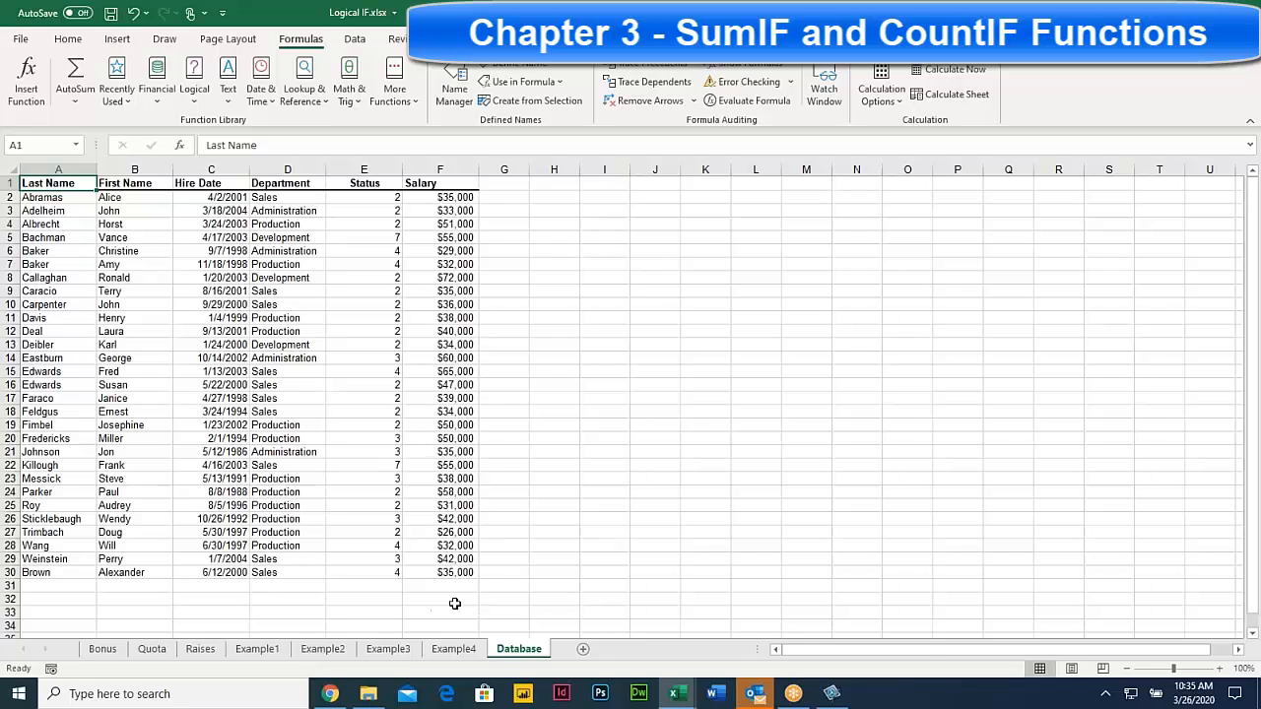
{"action": "left_click", "coordinate": [1220, 669]}
{"action": "left_click", "coordinate": [1219, 669]}
{"action": "left_click", "coordinate": [1219, 669]}
{"action": "left_click", "coordinate": [1220, 669]}
{"action": "left_click", "coordinate": [1220, 669]}
{"action": "left_click", "coordinate": [1220, 669]}
Step: Enter =SUMIF(F2:F30, ">50000") in F32 to total the salaries above 50000, and select the result
{"action": "scroll", "coordinate": [823, 439], "scroll_direction": "down", "scroll_amount": 3}
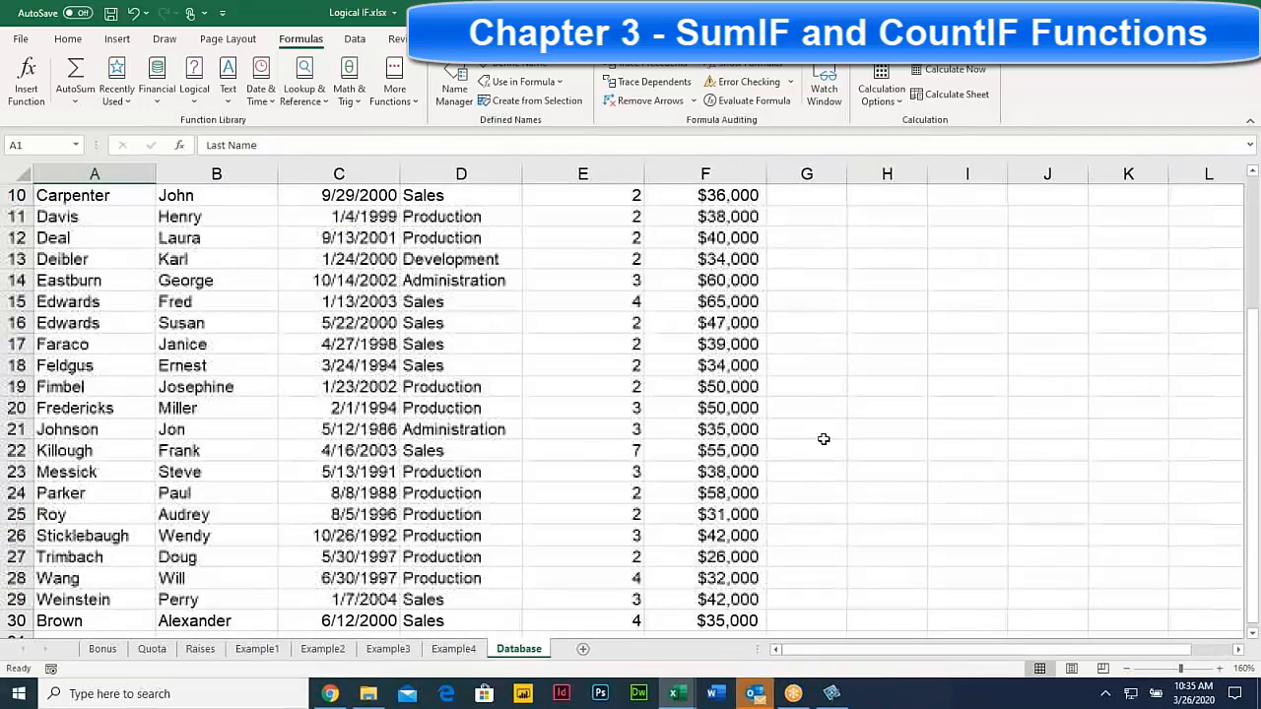
{"action": "scroll", "coordinate": [824, 439], "scroll_direction": "down", "scroll_amount": 4}
{"action": "left_click", "coordinate": [698, 407]}
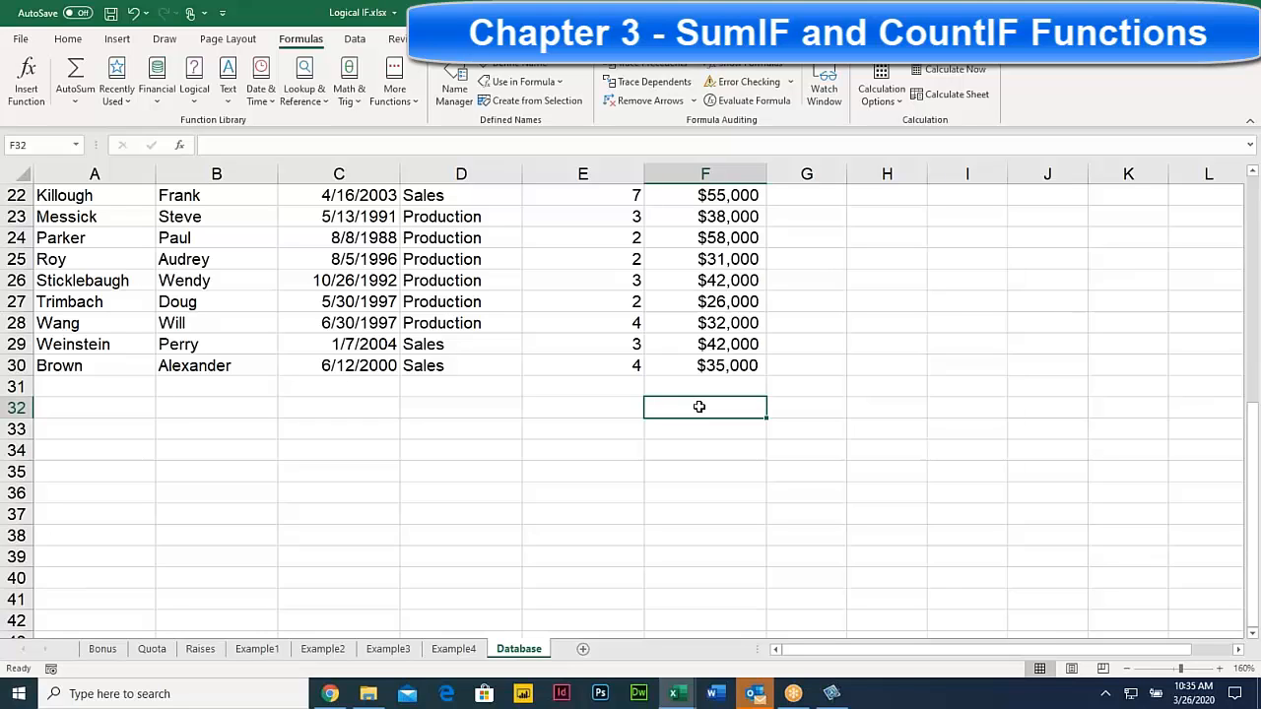
{"action": "type", "text": "=S"}
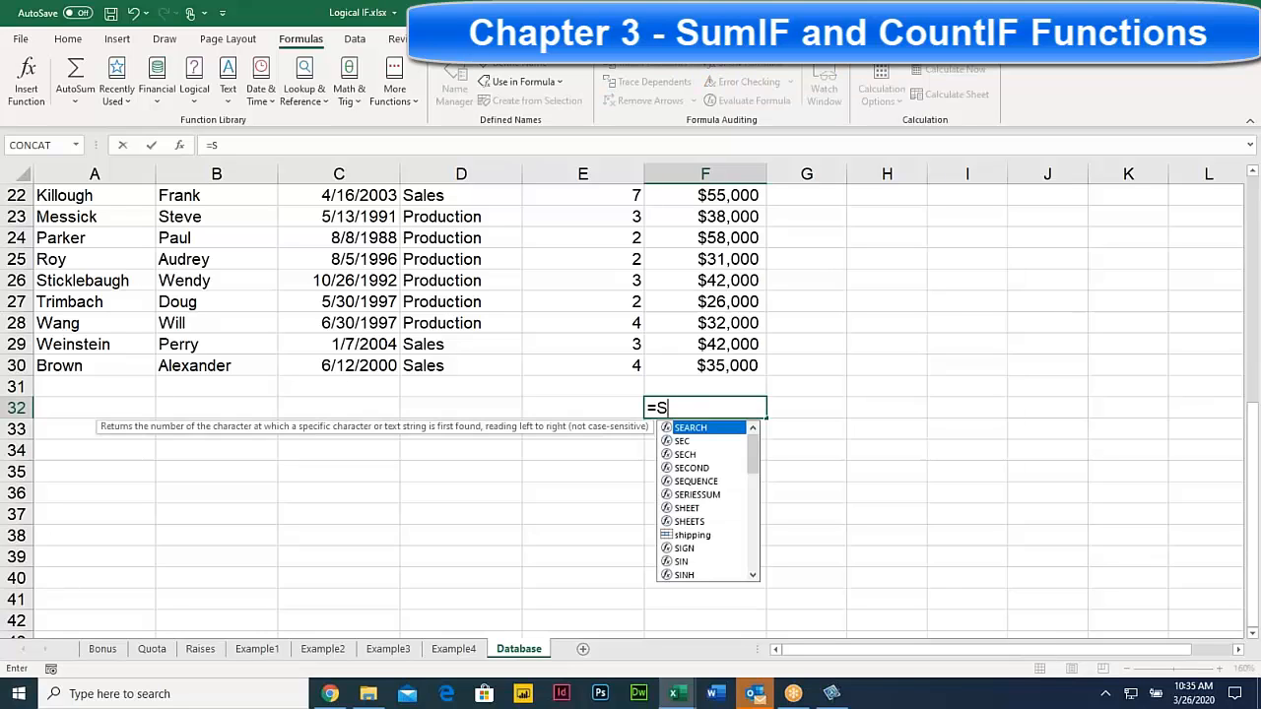
{"action": "type", "text": "UMI"}
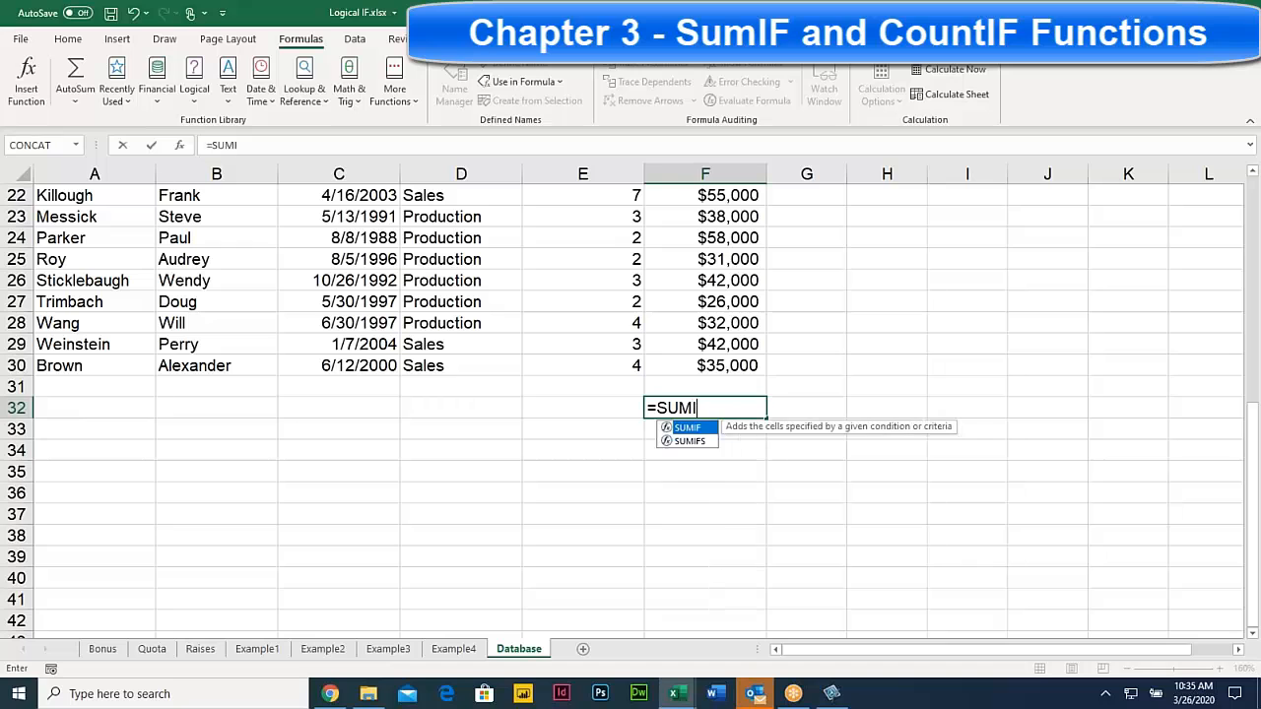
{"action": "type", "text": "F("}
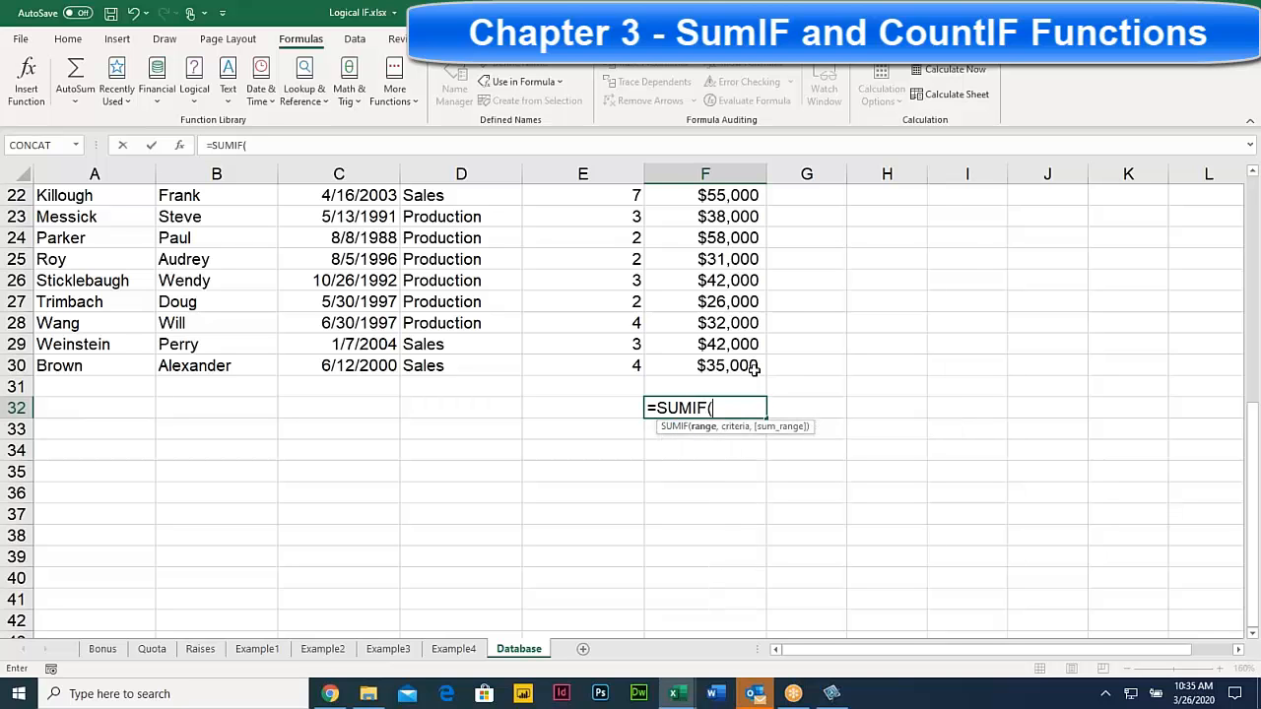
{"action": "left_click_drag", "start_coordinate": [738, 365], "coordinate": [732, 113]}
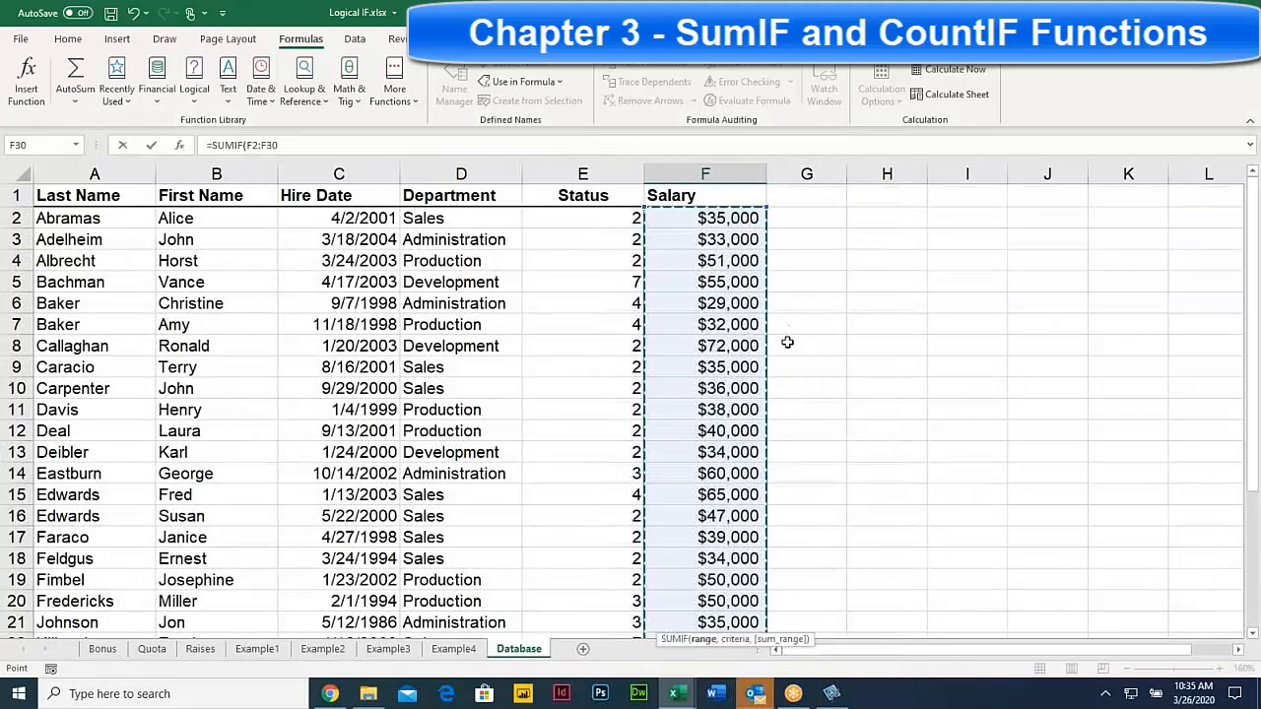
{"action": "scroll", "coordinate": [787, 341], "scroll_direction": "down", "scroll_amount": 6}
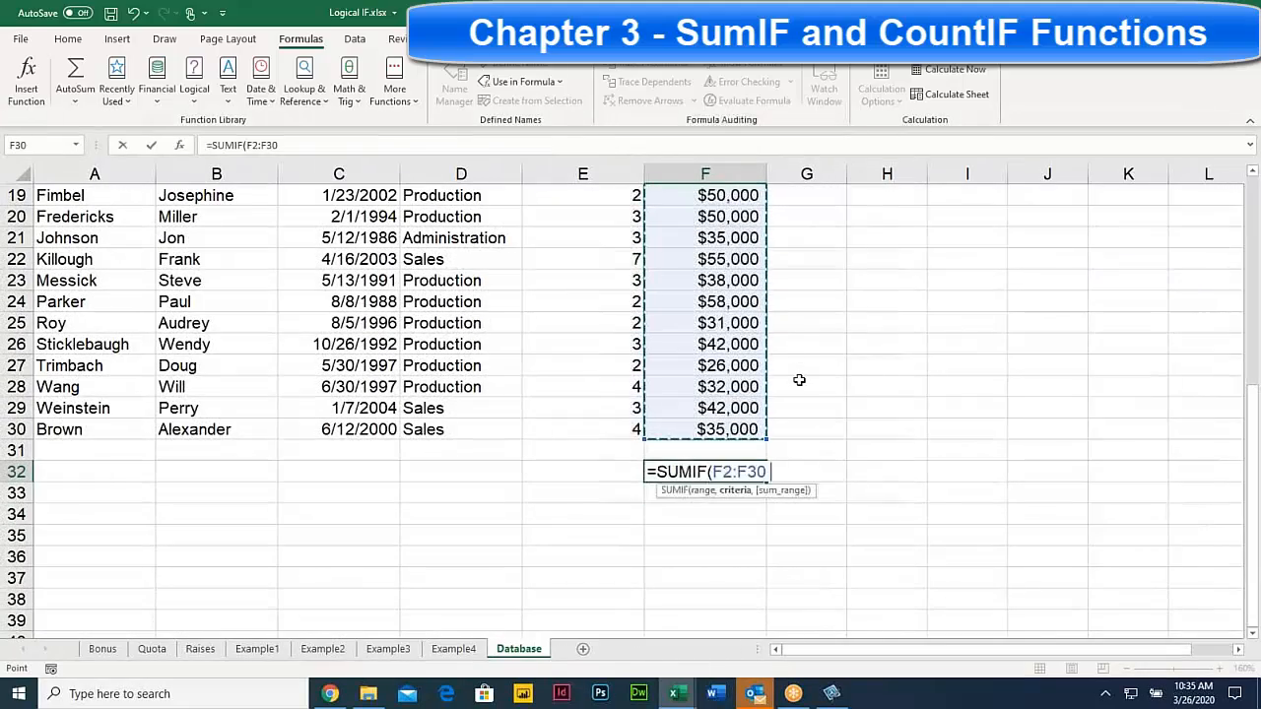
{"action": "type", "text": ","}
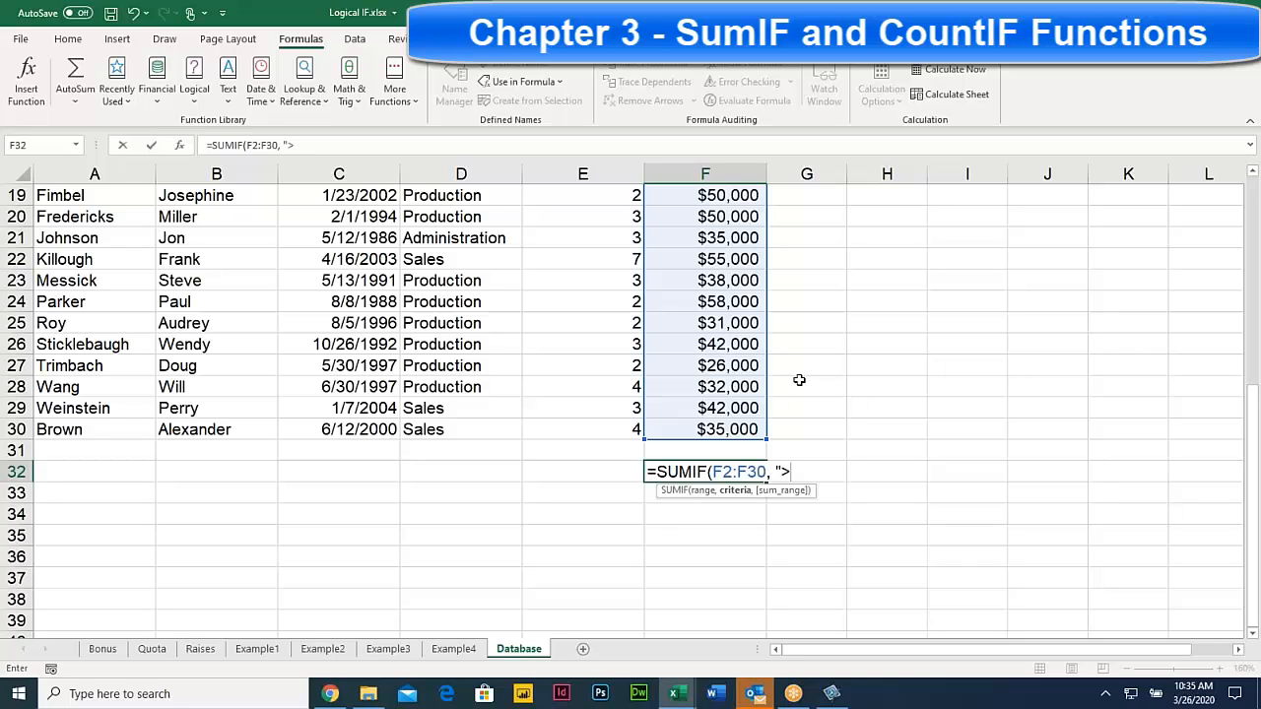
{"action": "type", "text": "\">50000\")"}
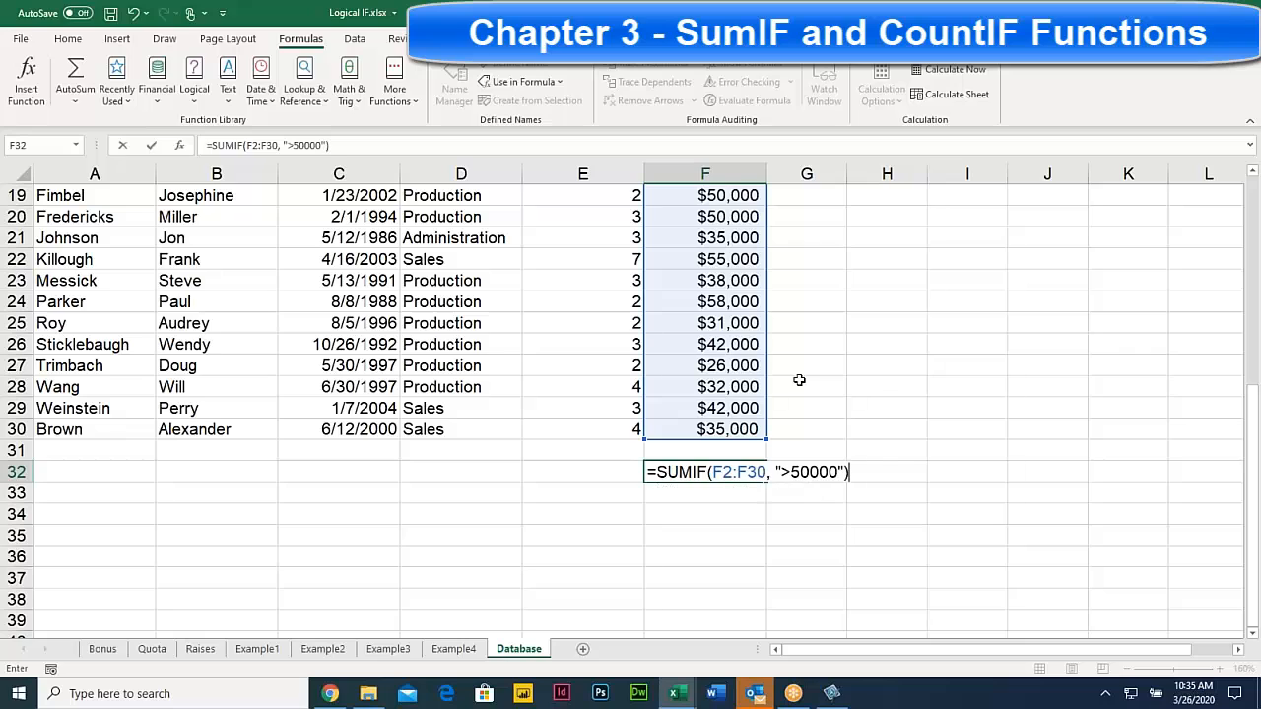
{"action": "key", "text": "Return"}
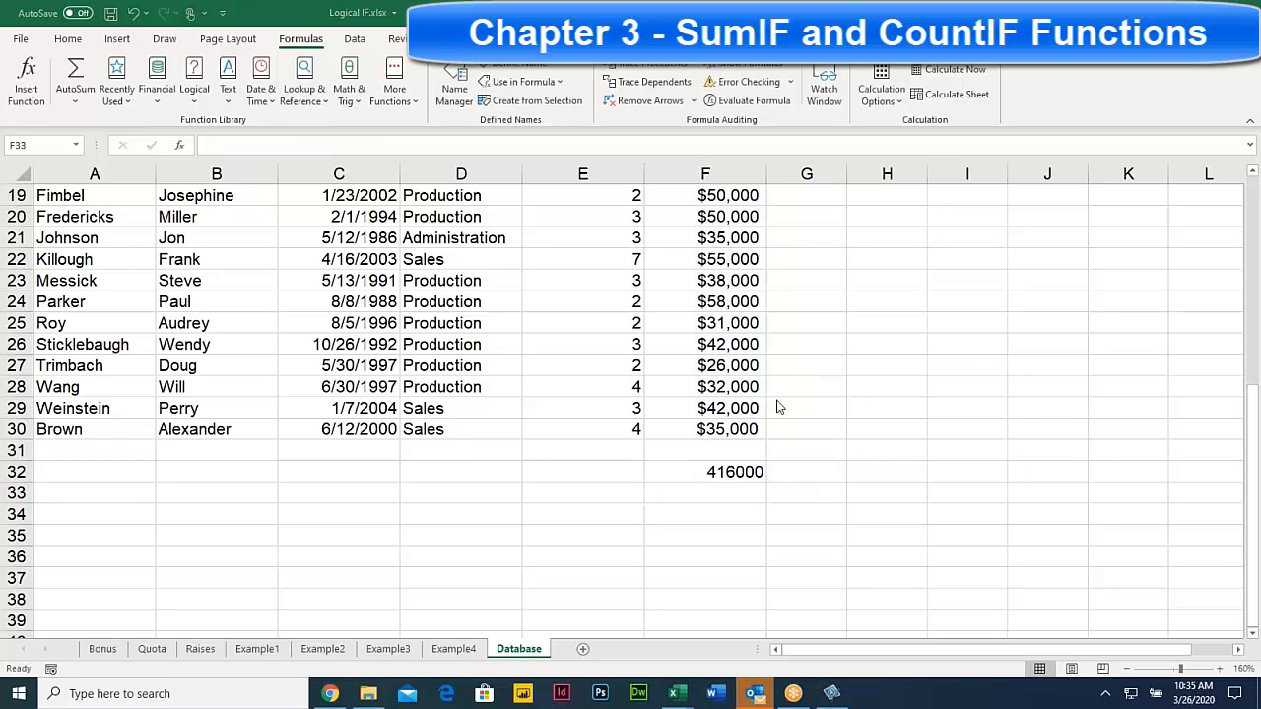
{"action": "left_click", "coordinate": [739, 467]}
{"action": "left_click", "coordinate": [737, 470]}
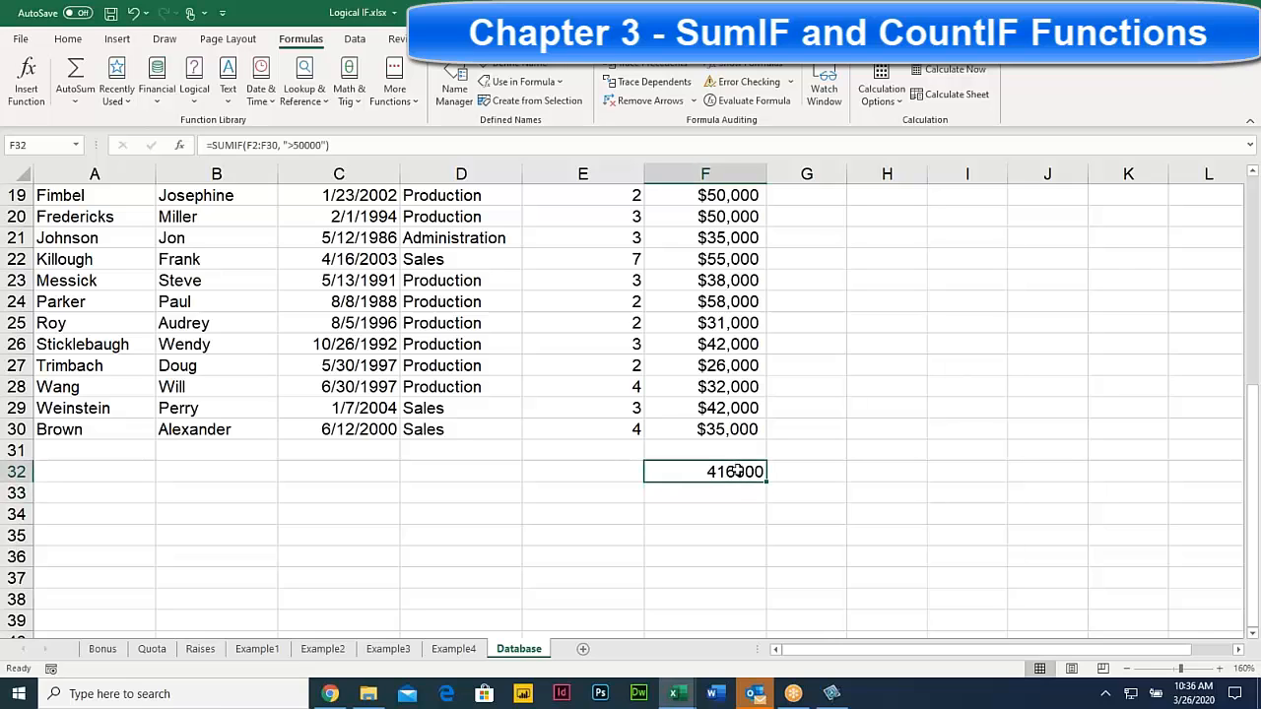
Step: Enter =COUNTIF(F2:F30, ">50000") in F33 to count the salaries above 50000
{"action": "left_click", "coordinate": [736, 491]}
{"action": "type", "text": "="}
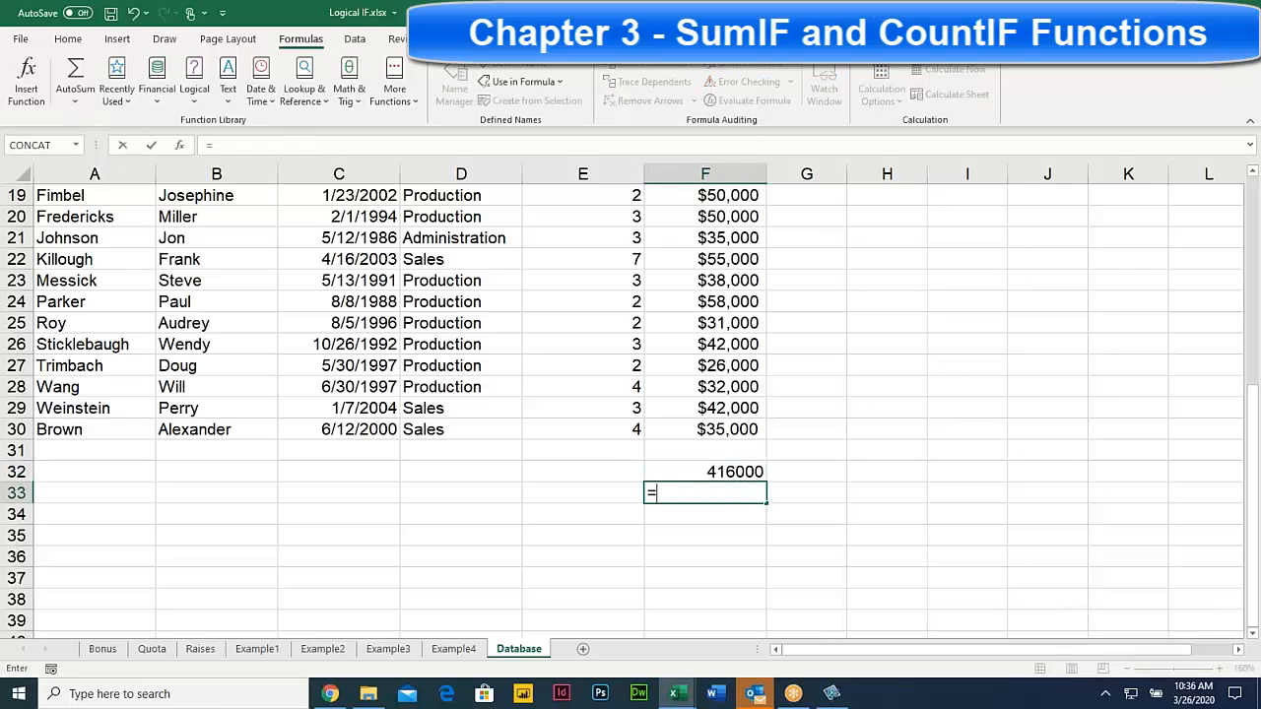
{"action": "type", "text": "OUNTO"}
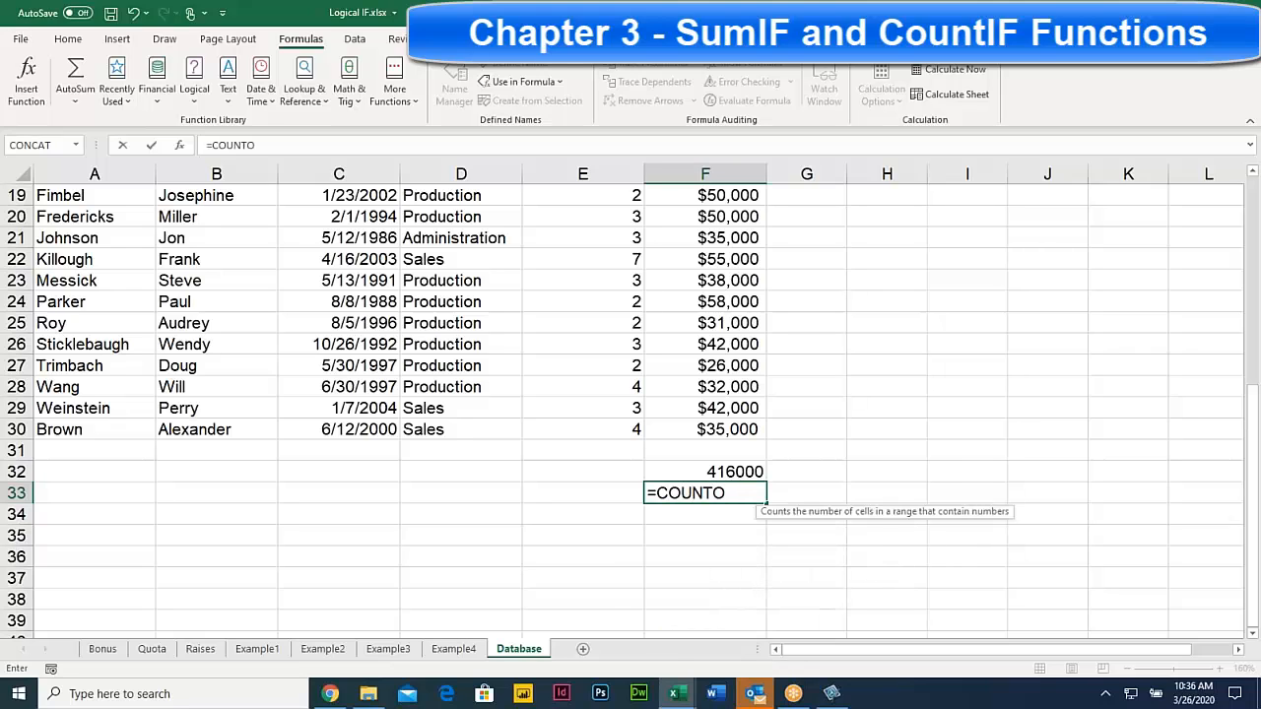
{"action": "key", "text": "BackSpace"}
{"action": "type", "text": "IF"}
{"action": "key", "text": "BackSpace"}
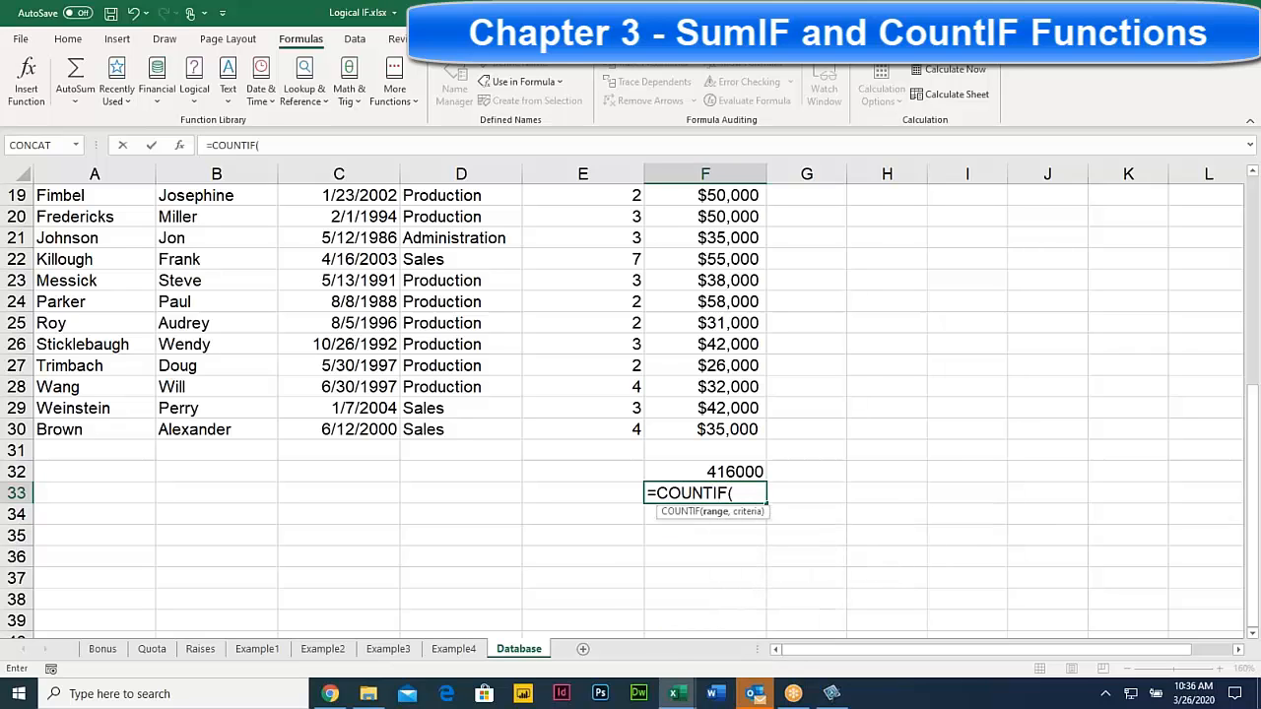
{"action": "type", "text": "("}
{"action": "left_click_drag", "start_coordinate": [727, 430], "coordinate": [726, 207]}
{"action": "scroll", "coordinate": [794, 360], "scroll_direction": "down", "scroll_amount": 5}
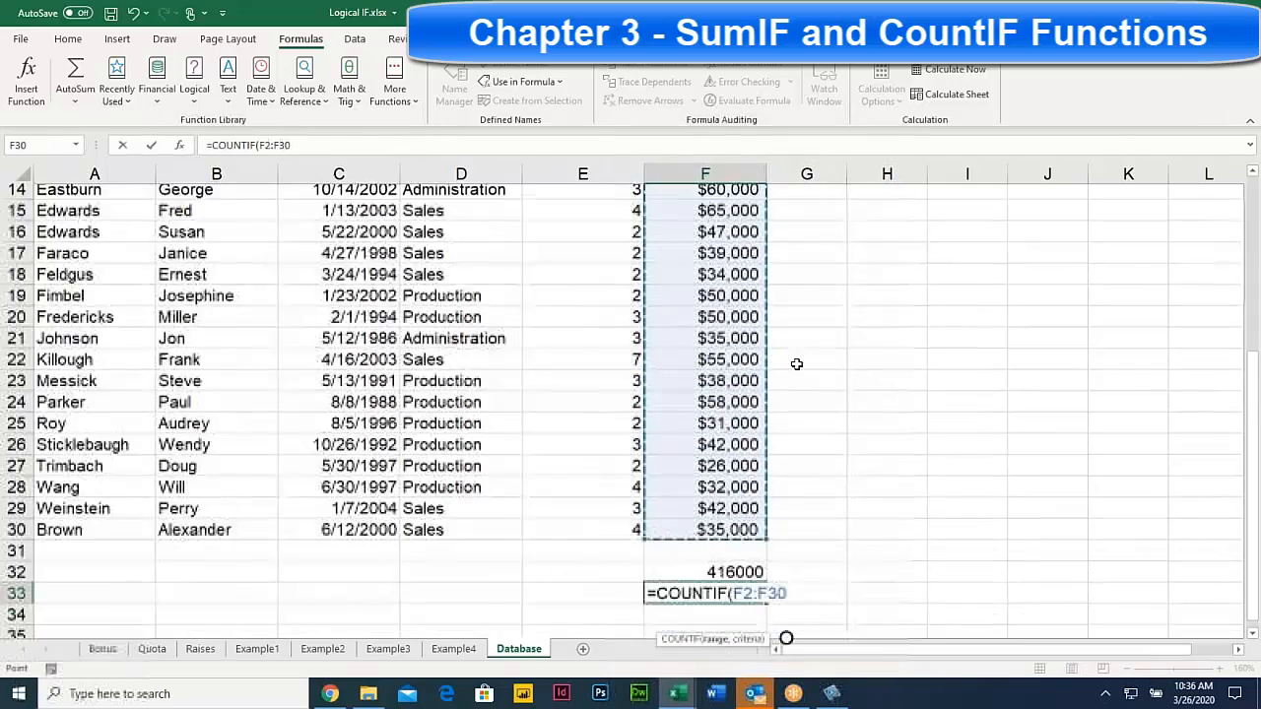
{"action": "type", "text": ", "}
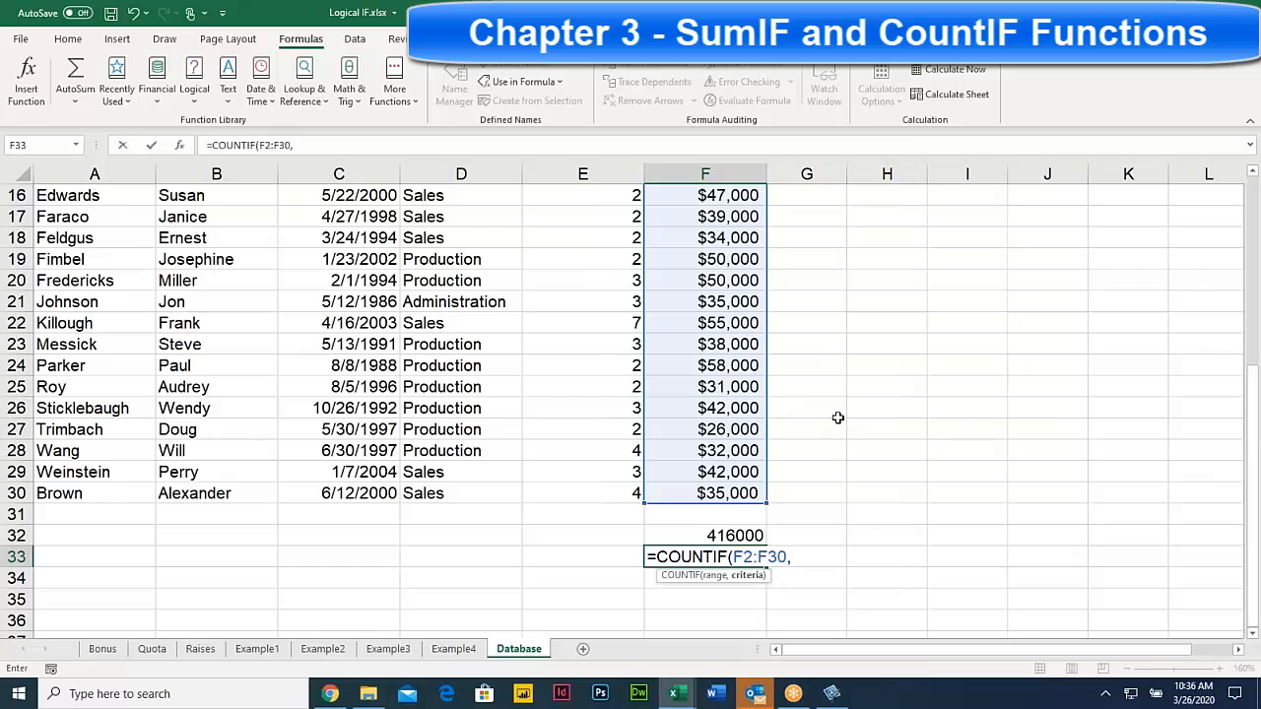
{"action": "type", "text": "\">50000\")"}
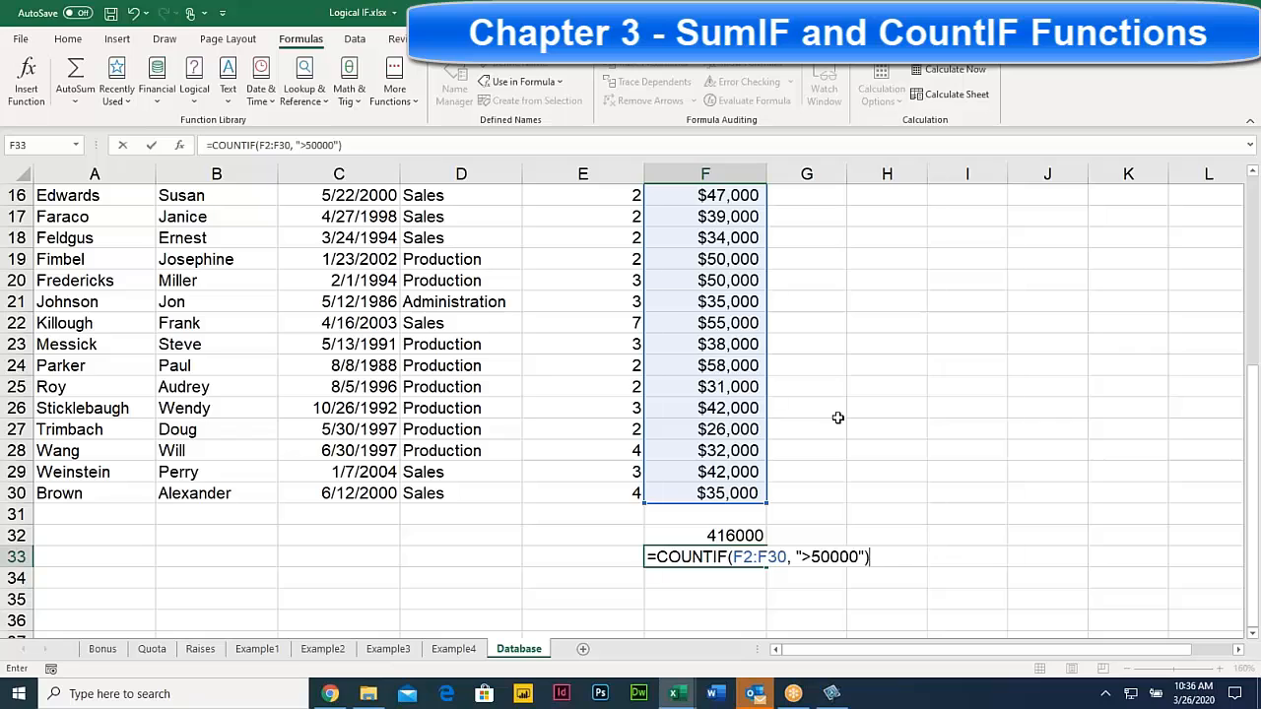
{"action": "key", "text": "Return"}
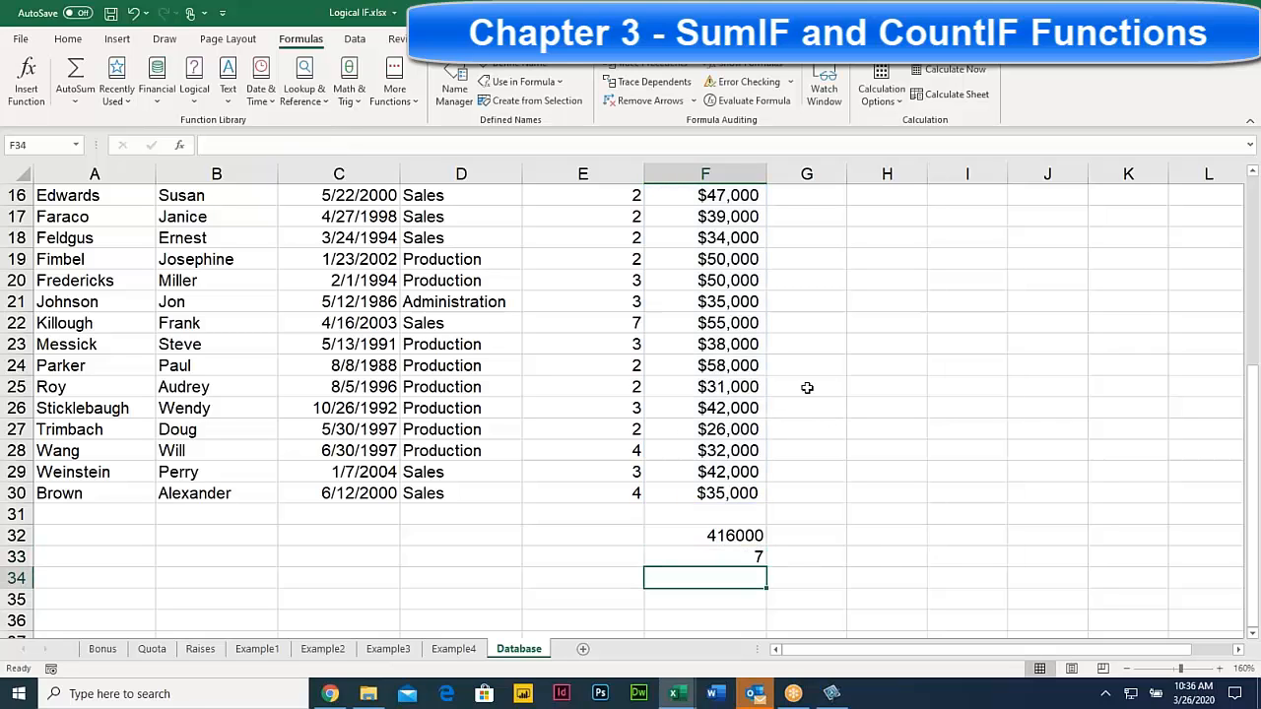
Step: Review the range and criteria of the COUNTIF formula in F33
{"action": "left_click", "coordinate": [729, 556]}
{"action": "double_click", "coordinate": [729, 556]}
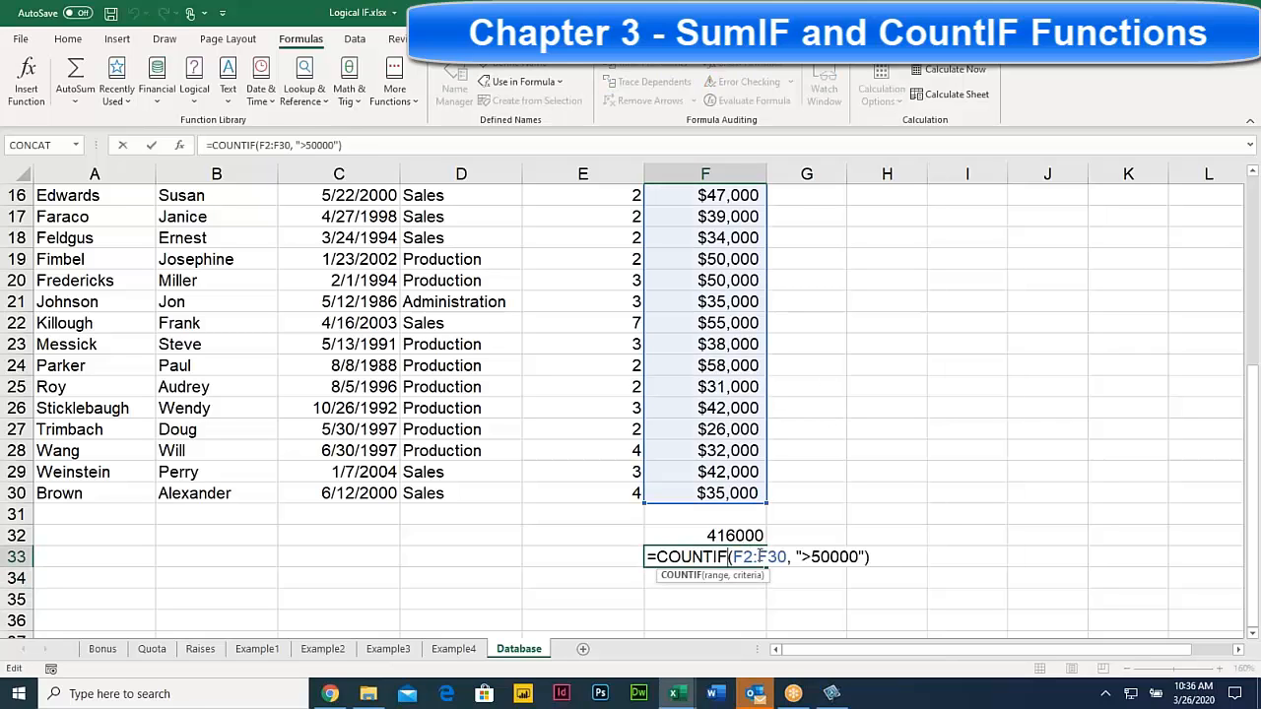
{"action": "key", "text": "Return"}
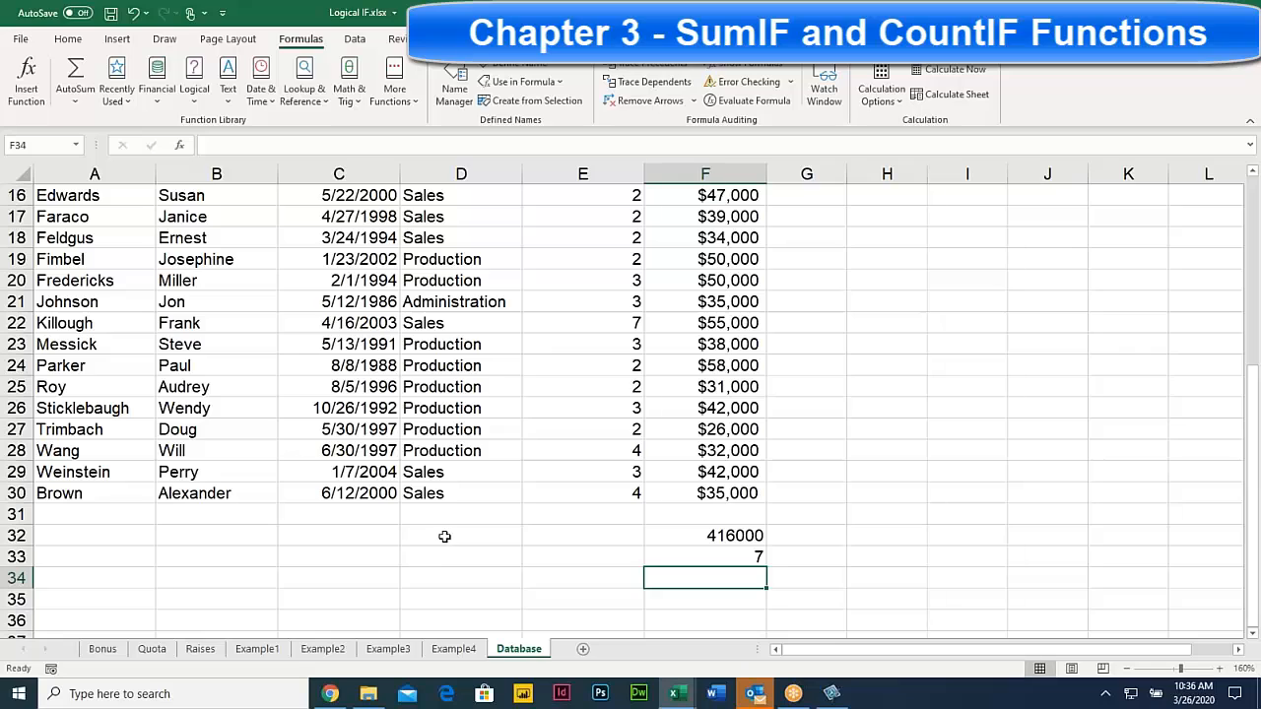
Step: Enter =COUNTIF(D2:D30, "Sales") in D32 to count the Sales department's employees, and select the result
{"action": "left_click", "coordinate": [444, 537]}
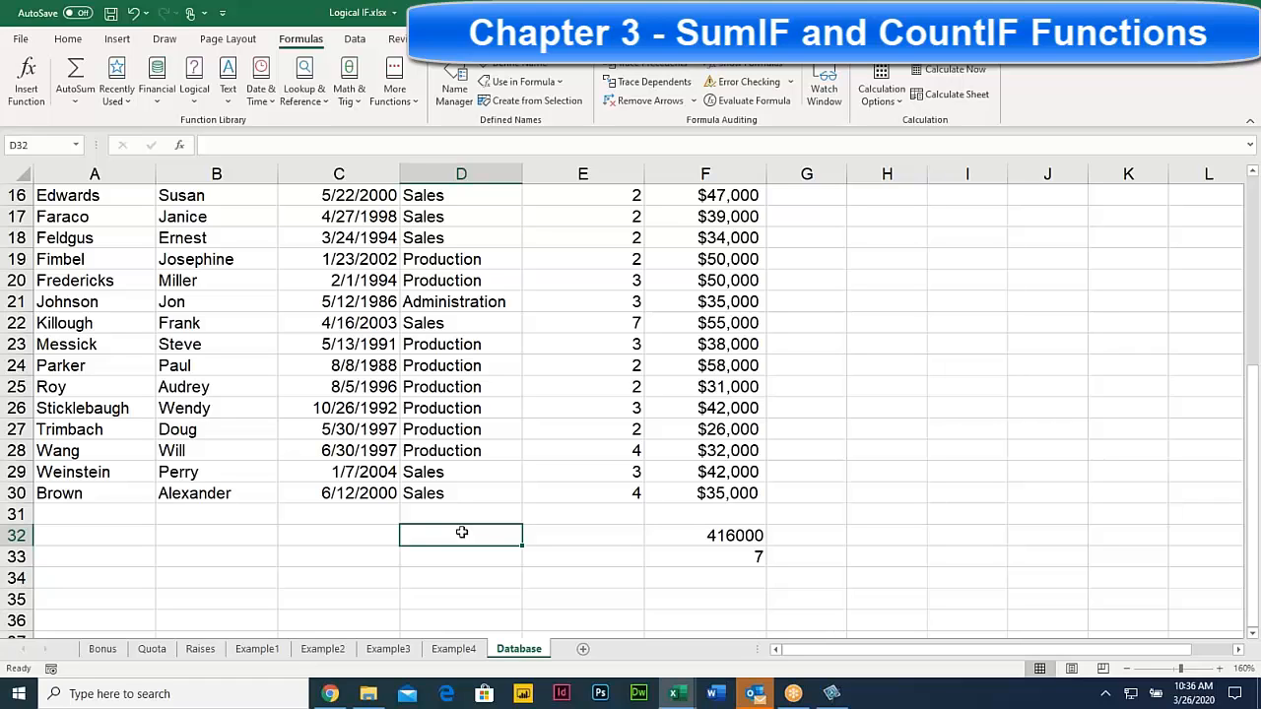
{"action": "type", "text": "="}
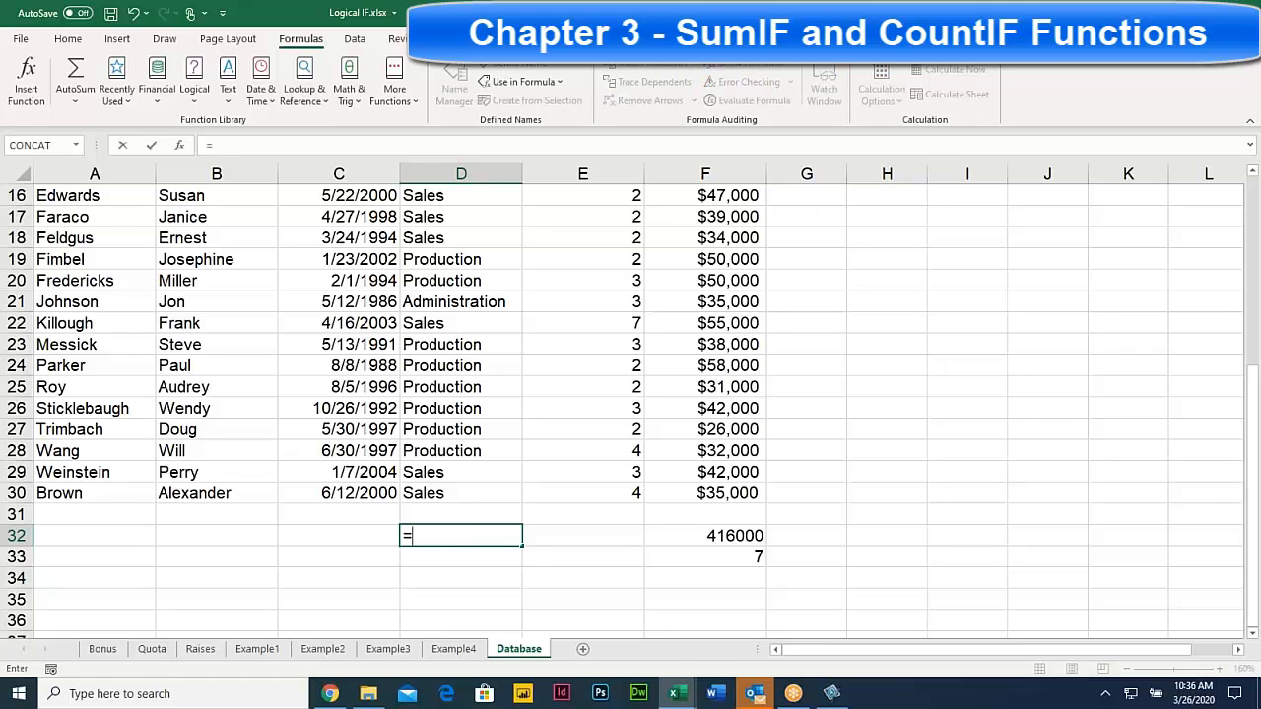
{"action": "type", "text": "COUN"}
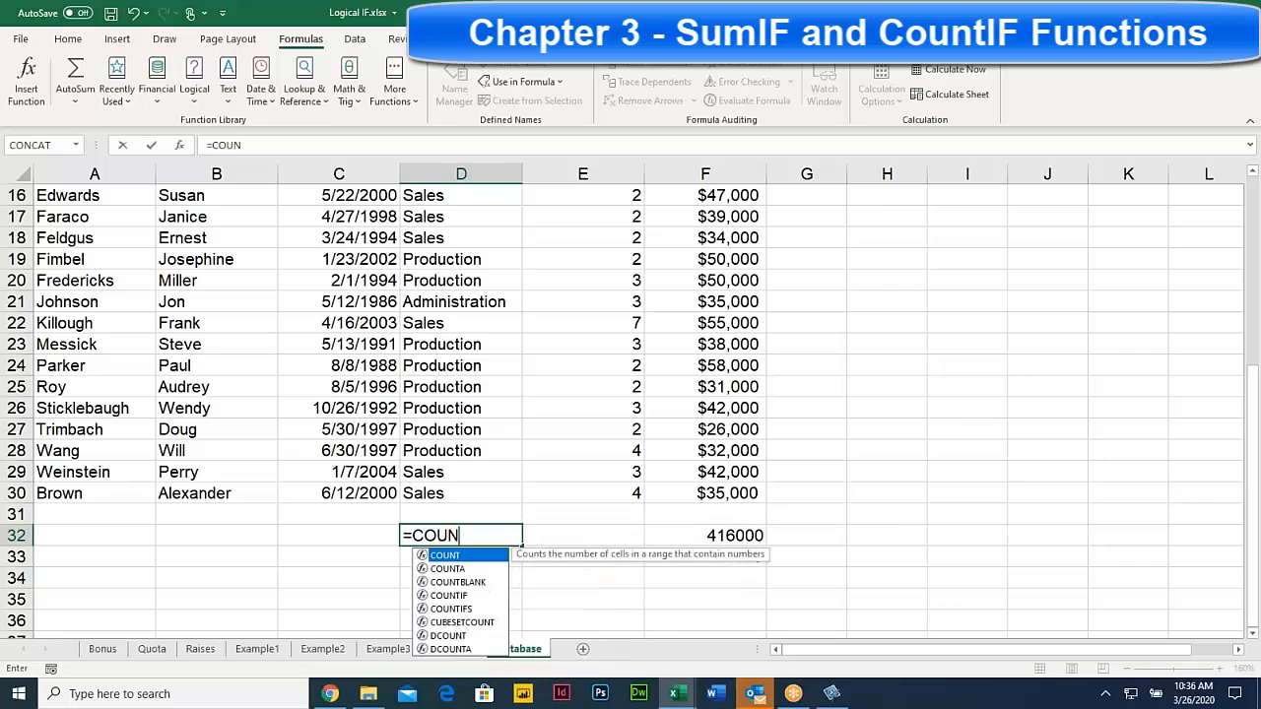
{"action": "type", "text": "TIF("}
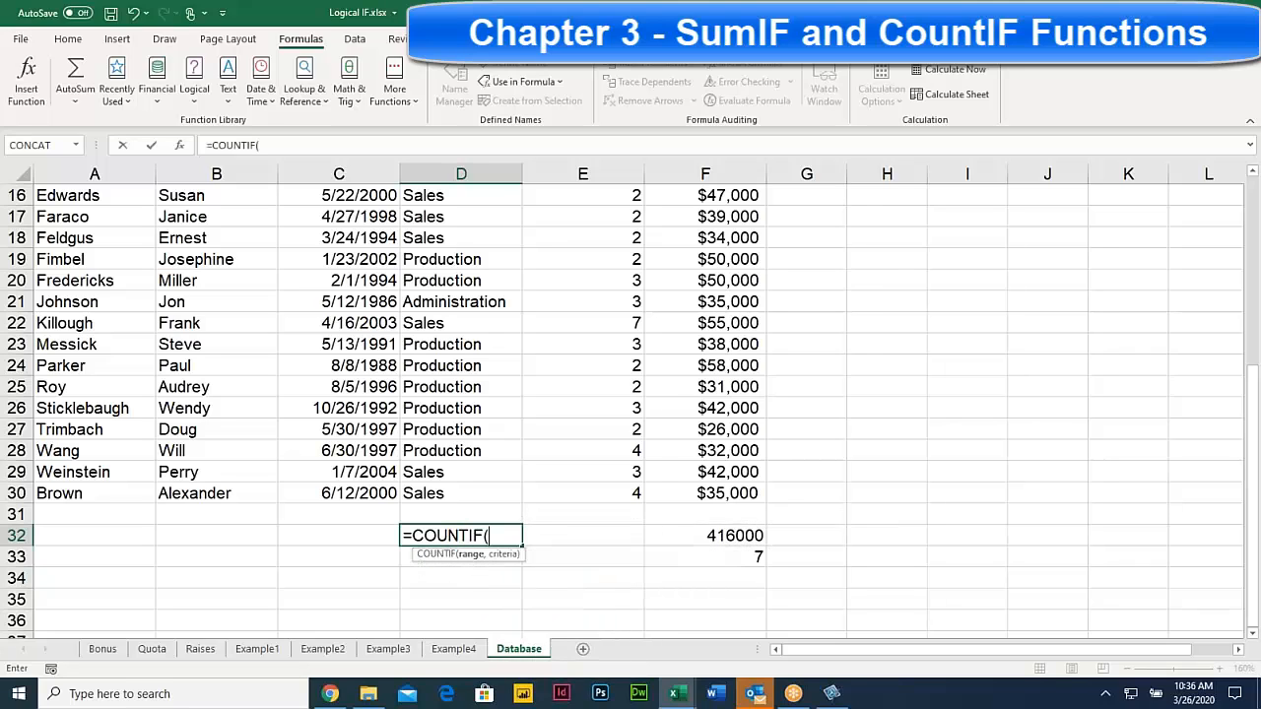
{"action": "left_click_drag", "start_coordinate": [425, 492], "coordinate": [443, 218]}
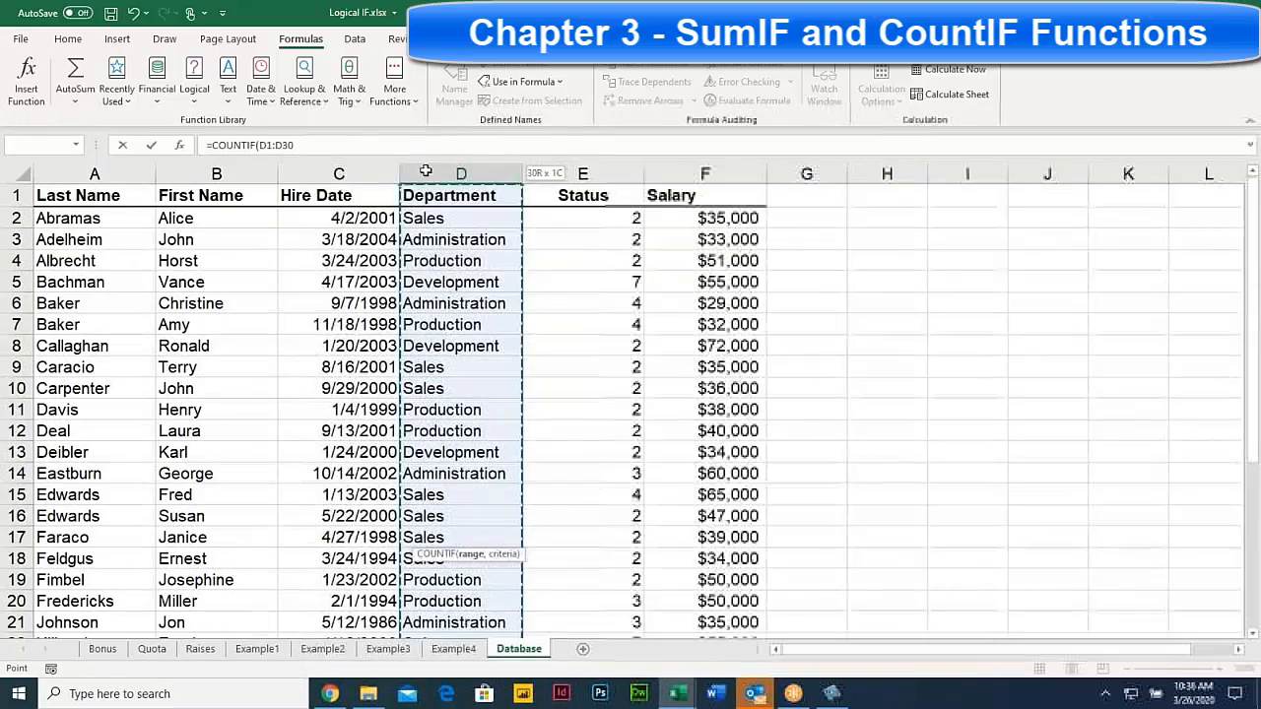
{"action": "scroll", "coordinate": [510, 357], "scroll_direction": "down", "scroll_amount": 7}
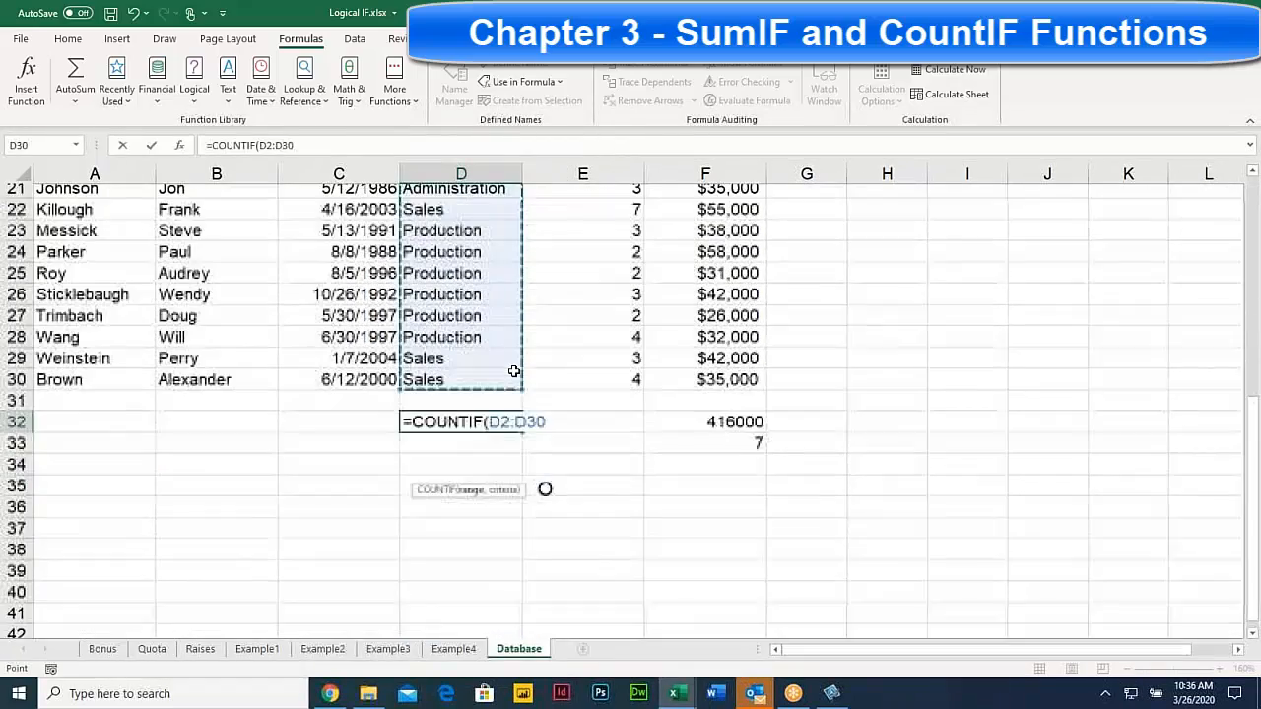
{"action": "type", "text": ", "}
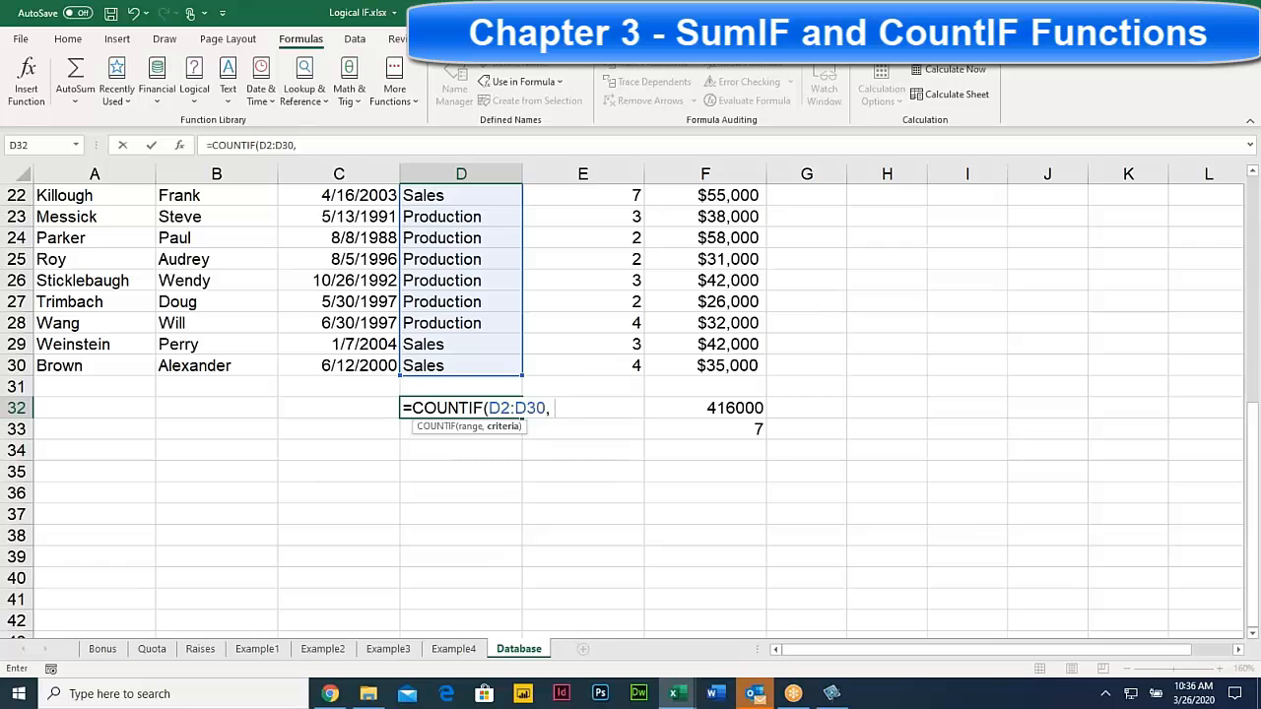
{"action": "type", "text": "\"Sales"}
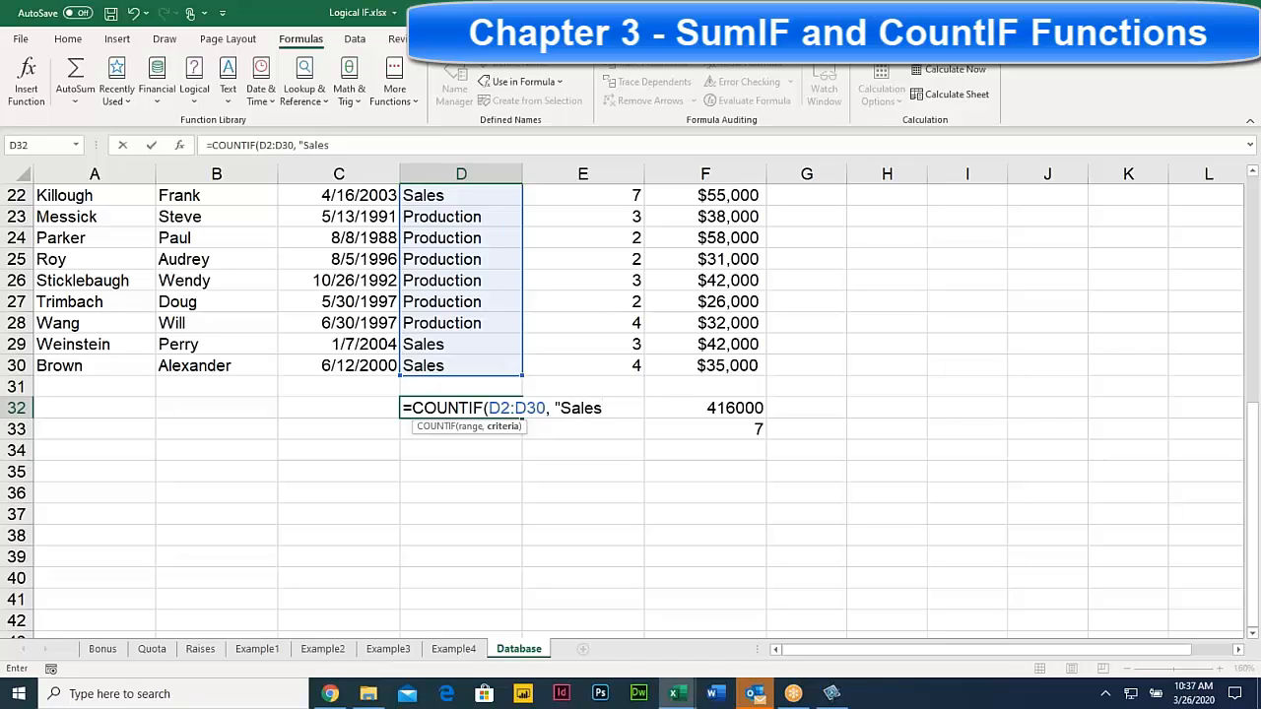
{"action": "type", "text": "\")"}
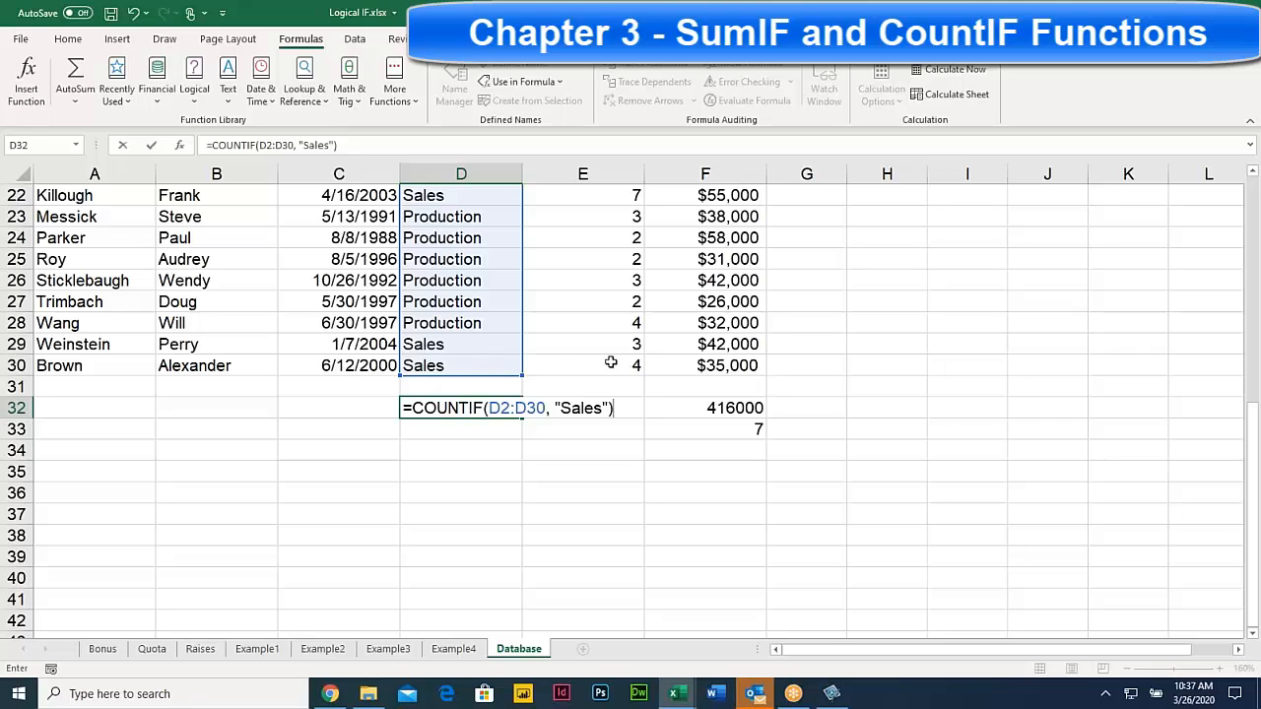
{"action": "key", "text": "Return"}
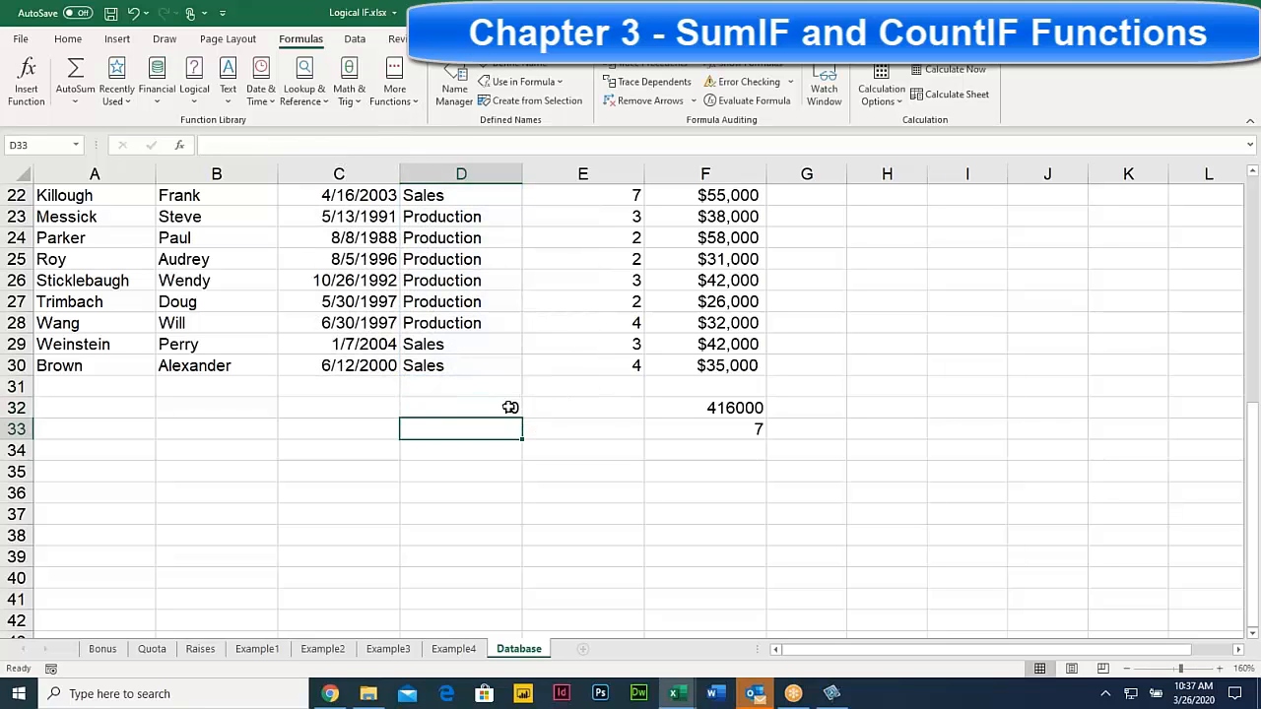
{"action": "left_click", "coordinate": [479, 406]}
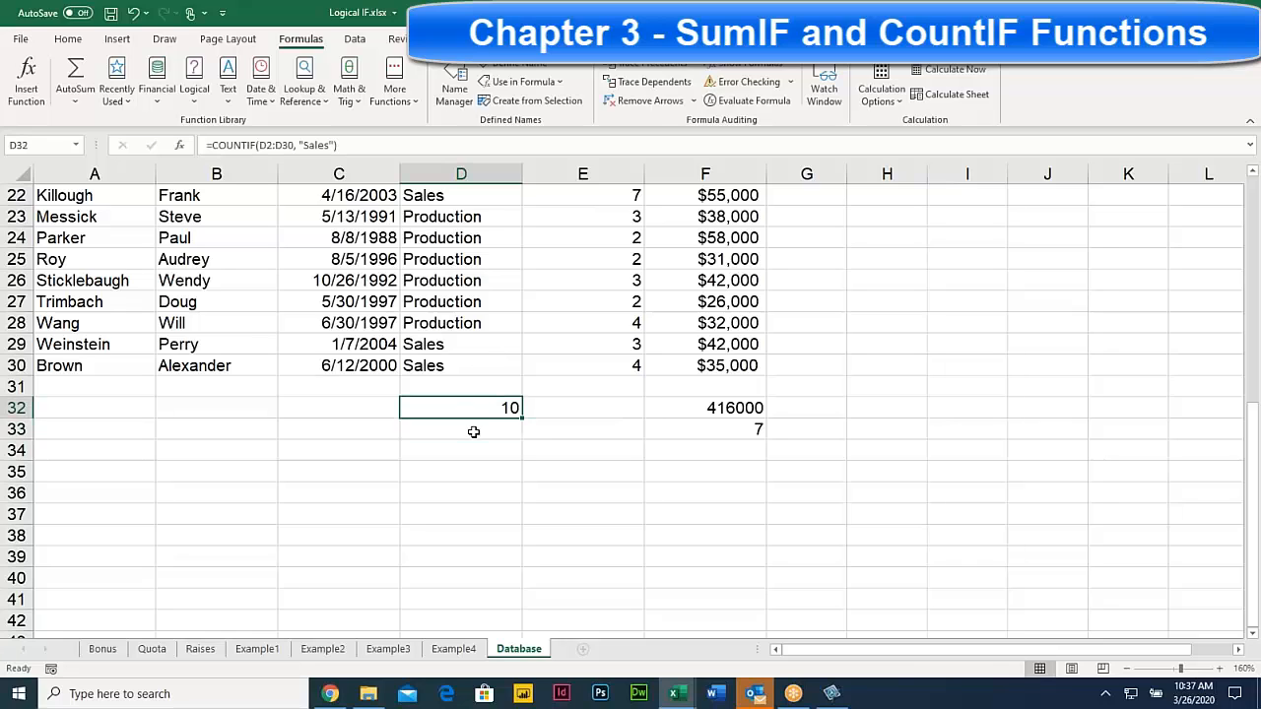
Step: Enter =SUMIF(D2:D30, "Sales", F2:F30) in D33 to total the salaries of the Sales department
{"action": "left_click", "coordinate": [473, 431]}
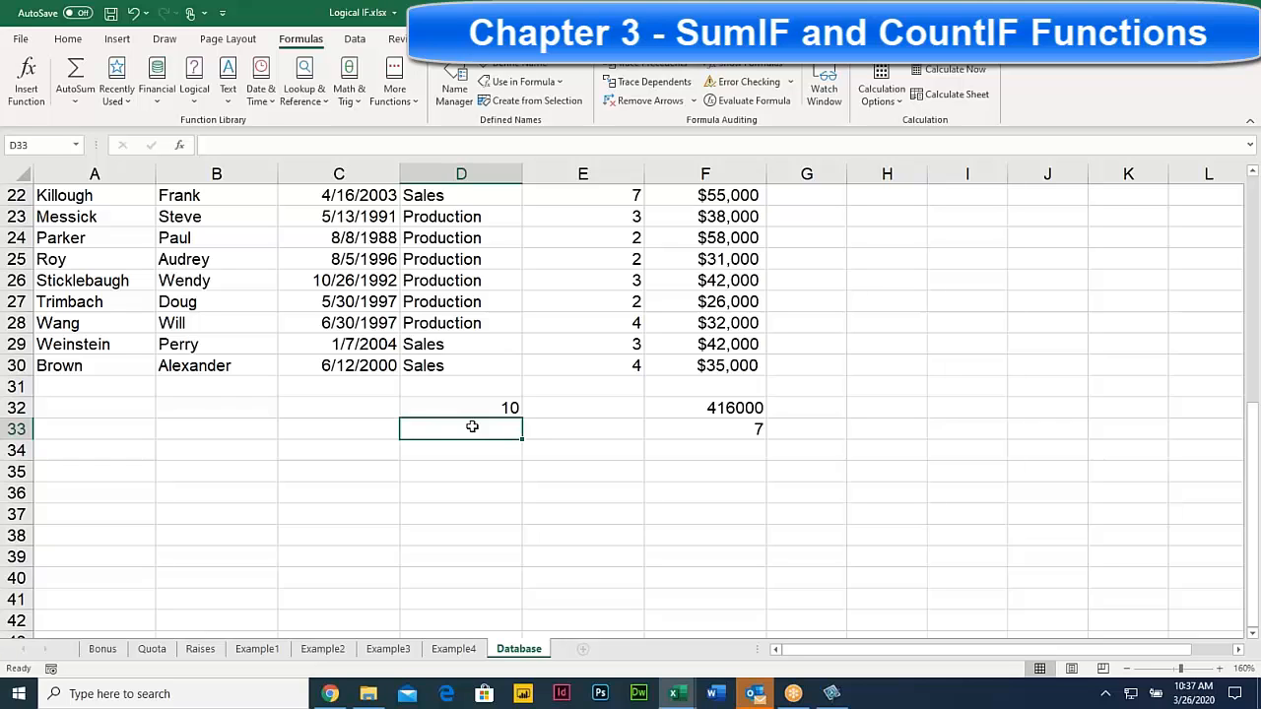
{"action": "type", "text": "=SU"}
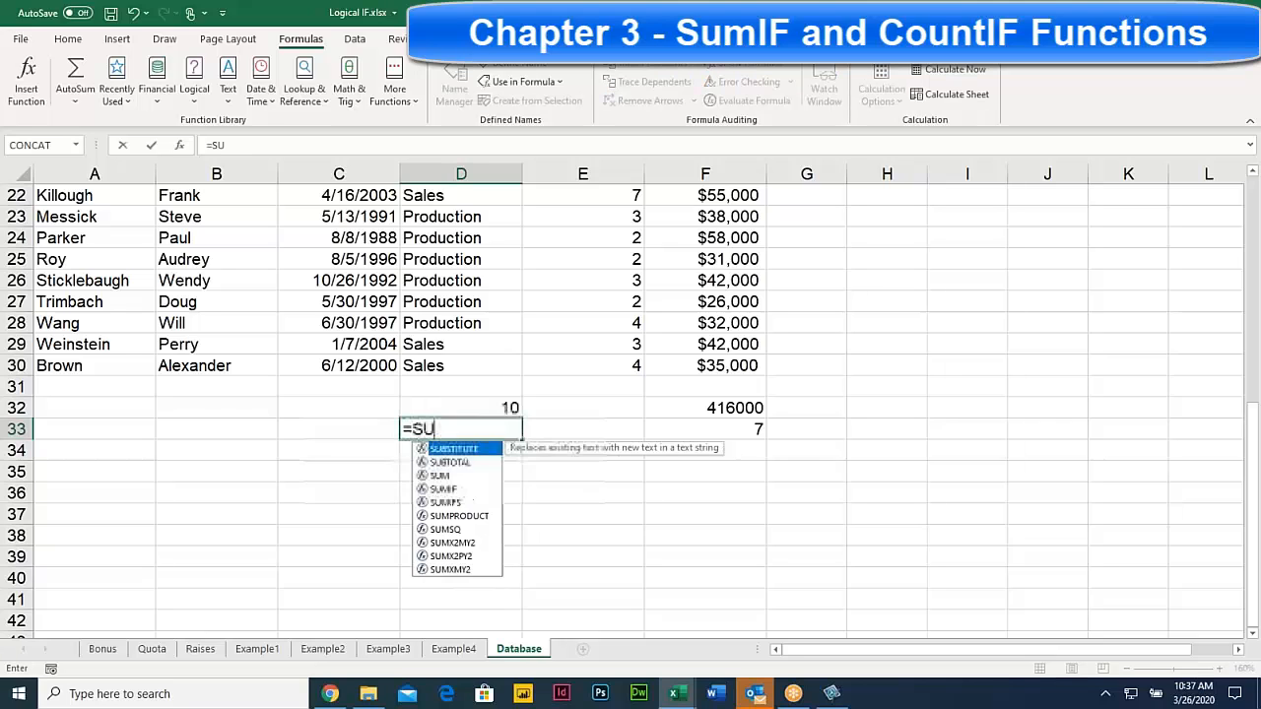
{"action": "type", "text": "MIF("}
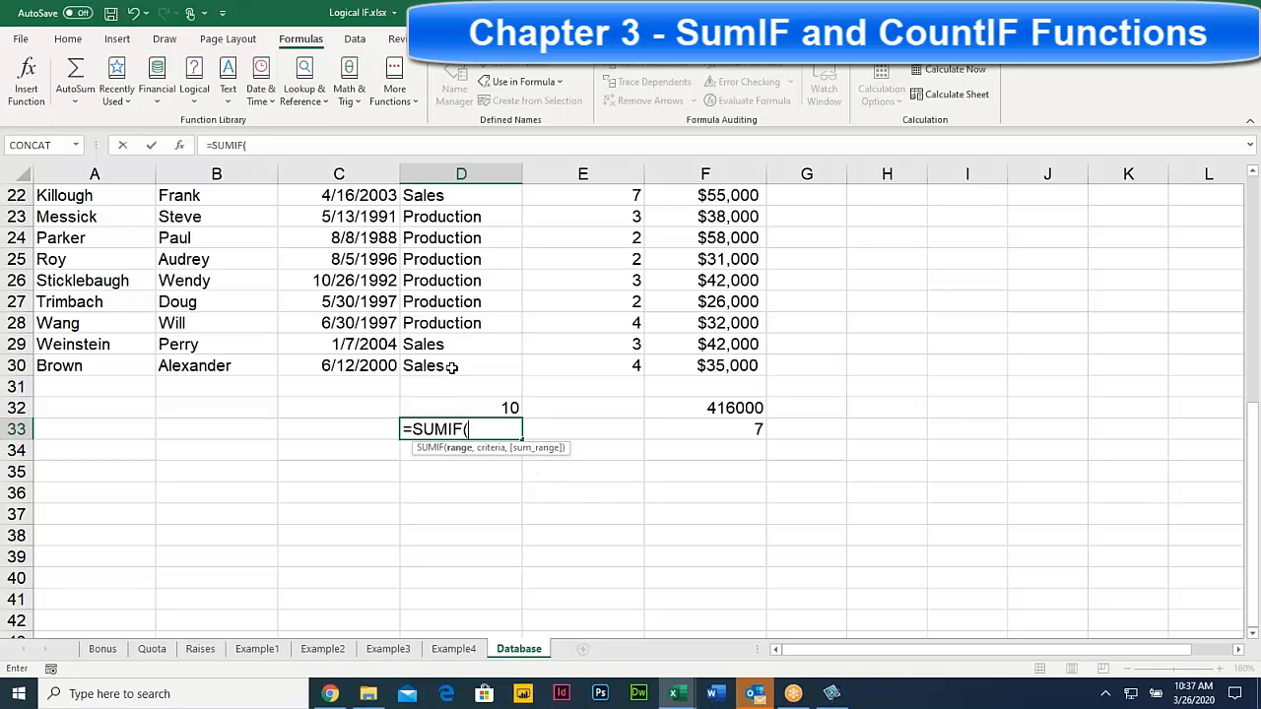
{"action": "left_click_drag", "start_coordinate": [451, 368], "coordinate": [453, 211]}
{"action": "scroll", "coordinate": [495, 312], "scroll_direction": "down", "scroll_amount": 5}
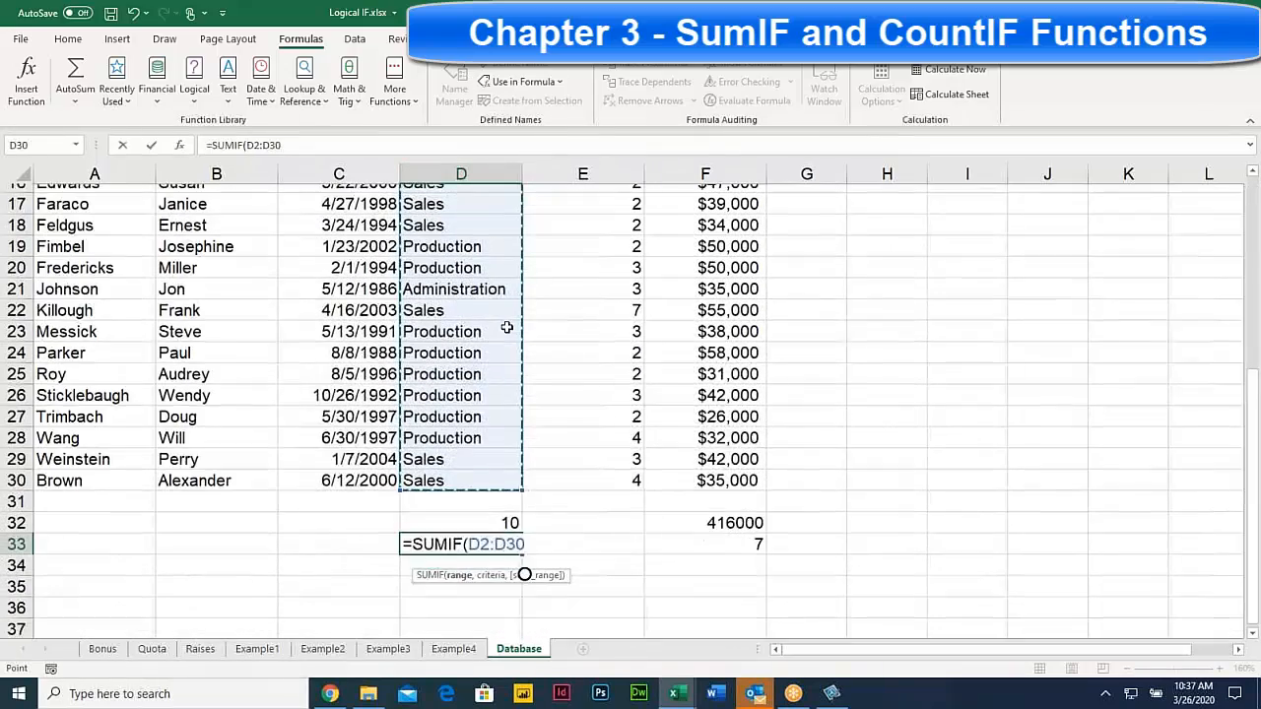
{"action": "scroll", "coordinate": [507, 327], "scroll_direction": "down", "scroll_amount": 2}
{"action": "type", "text": ", "}
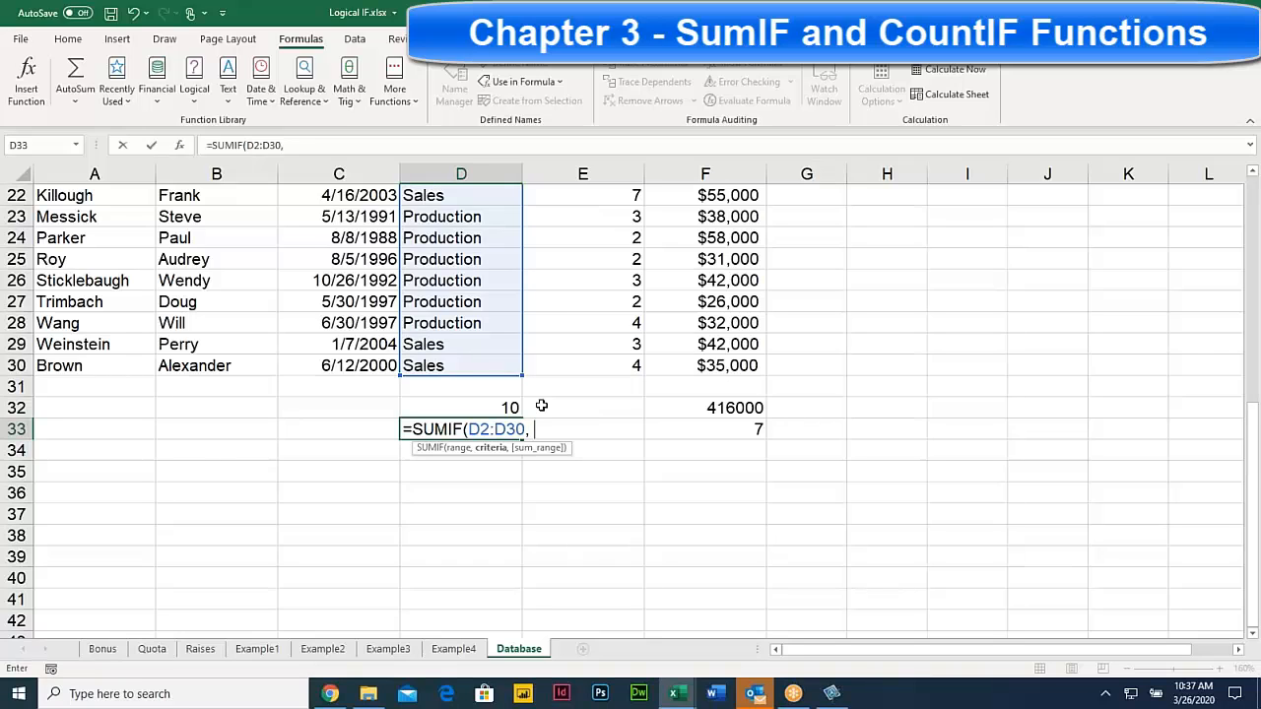
{"action": "type", "text": "\"Sales\""}
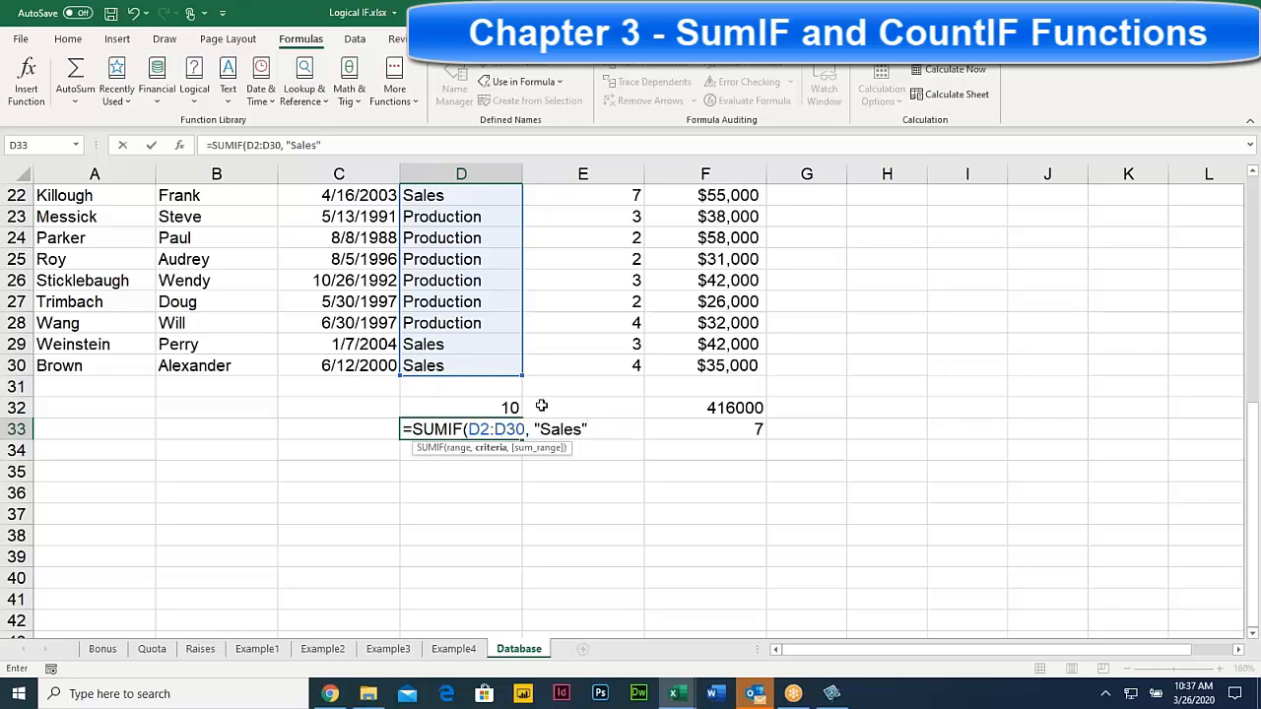
{"action": "type", "text": ","}
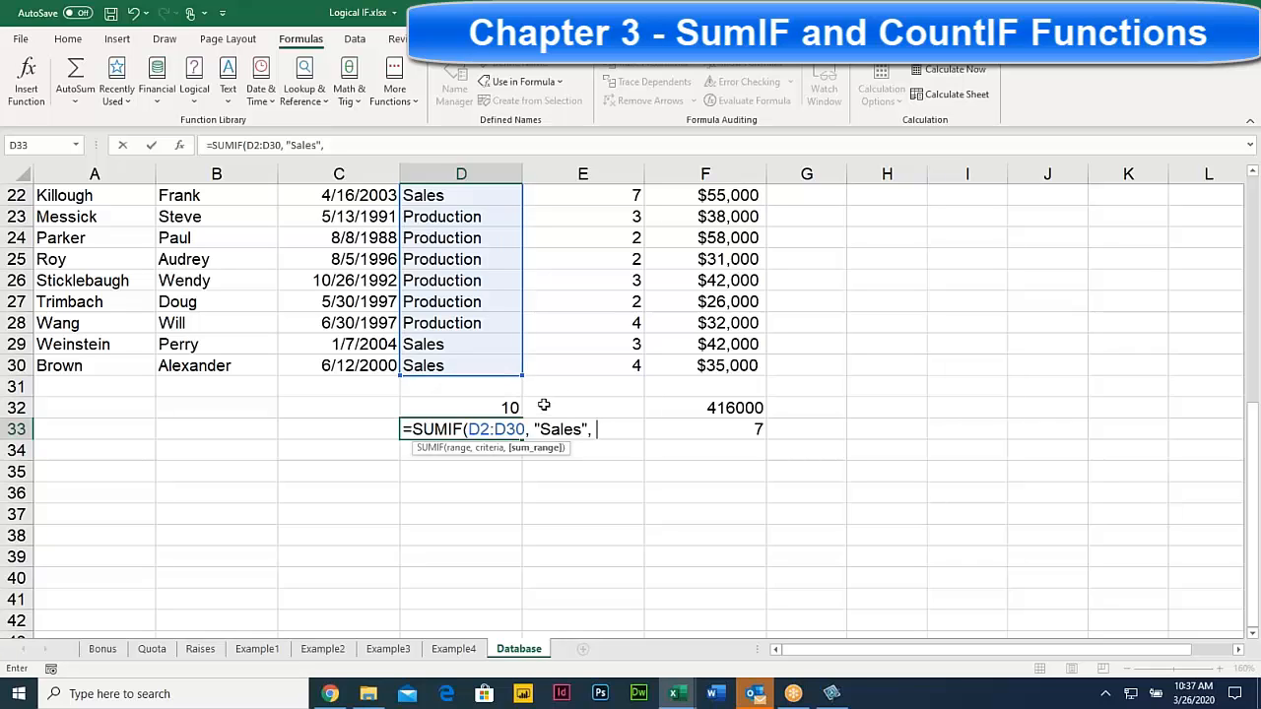
{"action": "left_click_drag", "start_coordinate": [726, 366], "coordinate": [729, 217]}
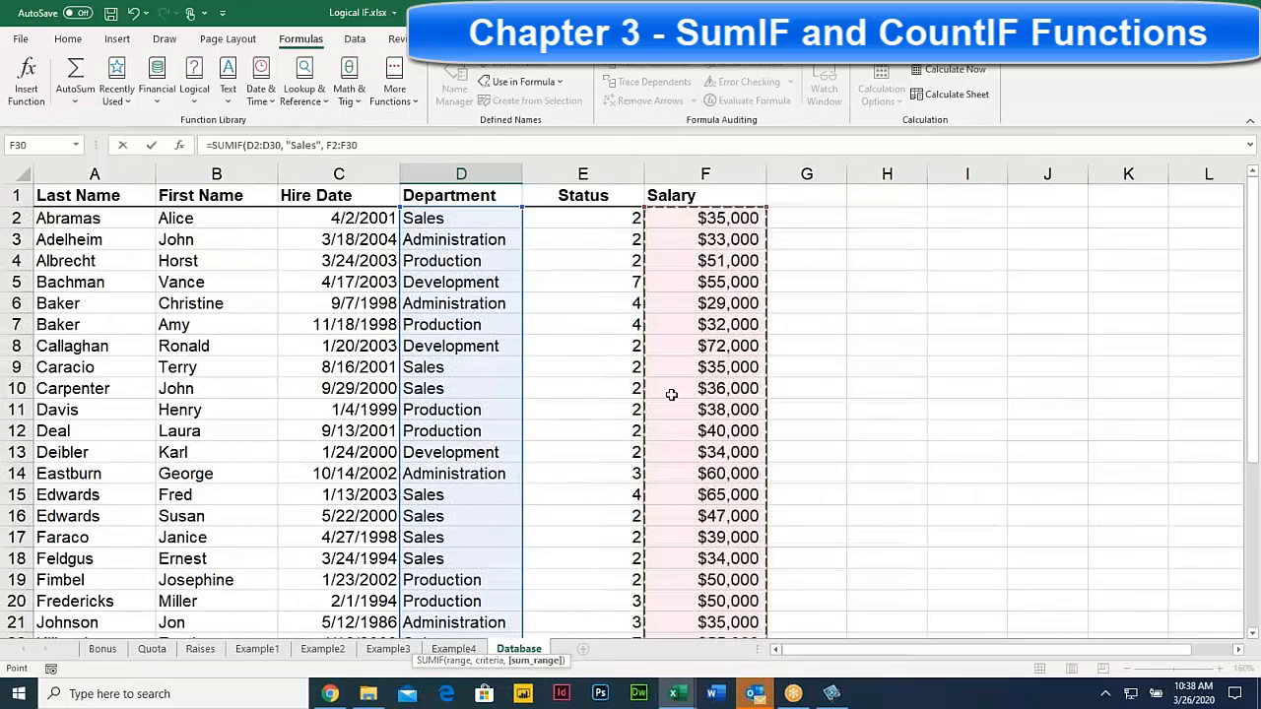
{"action": "scroll", "coordinate": [671, 394], "scroll_direction": "down", "scroll_amount": 7}
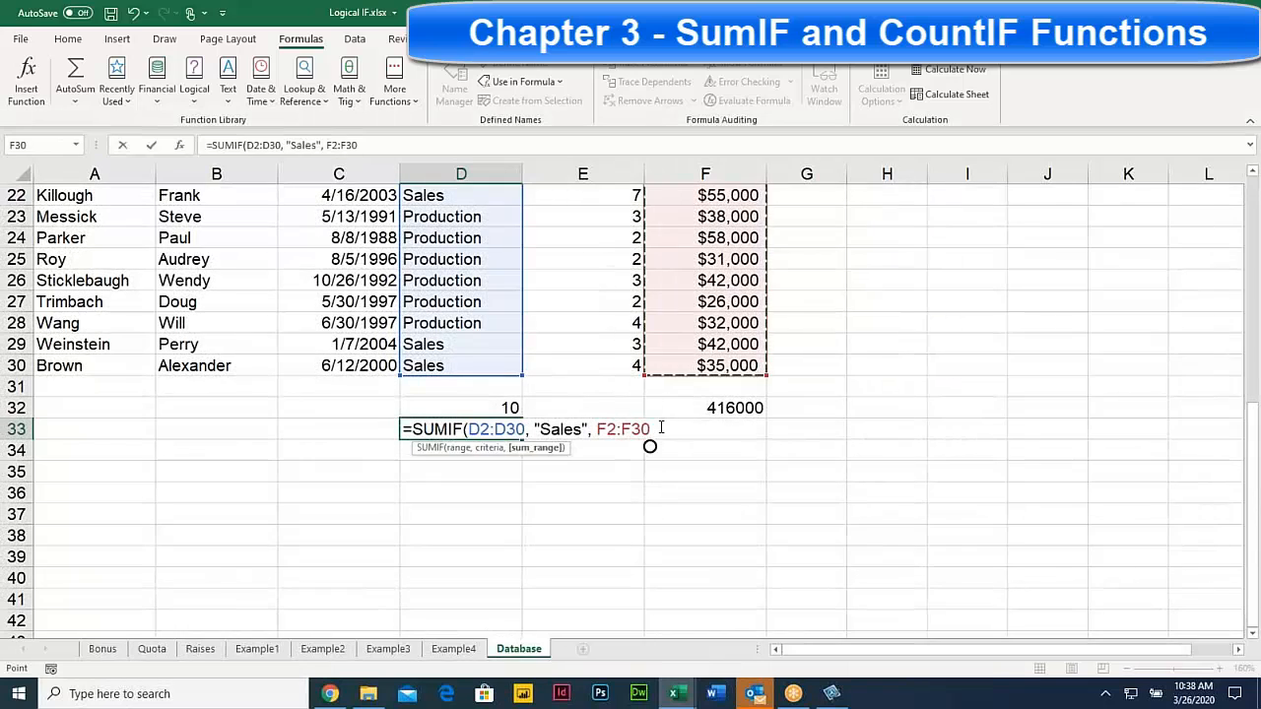
{"action": "type", "text": ")"}
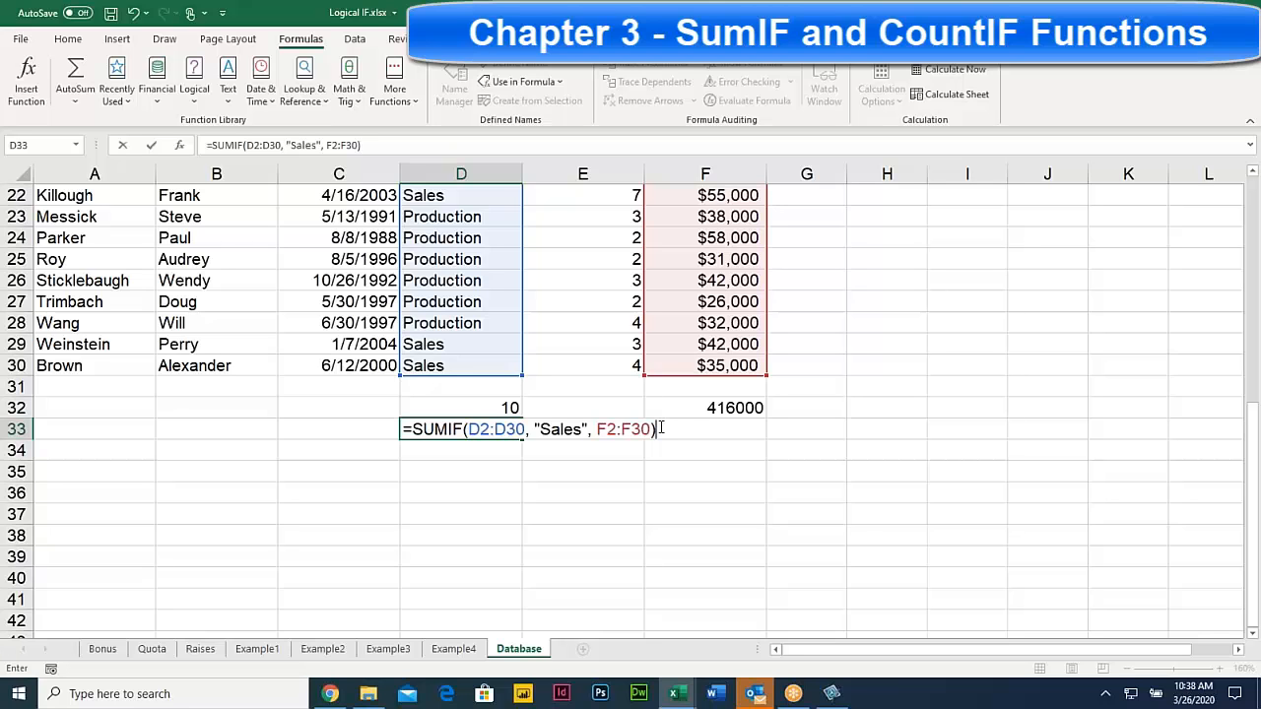
{"action": "key", "text": "Return"}
{"action": "scroll", "coordinate": [930, 340], "scroll_direction": "up", "scroll_amount": 3}
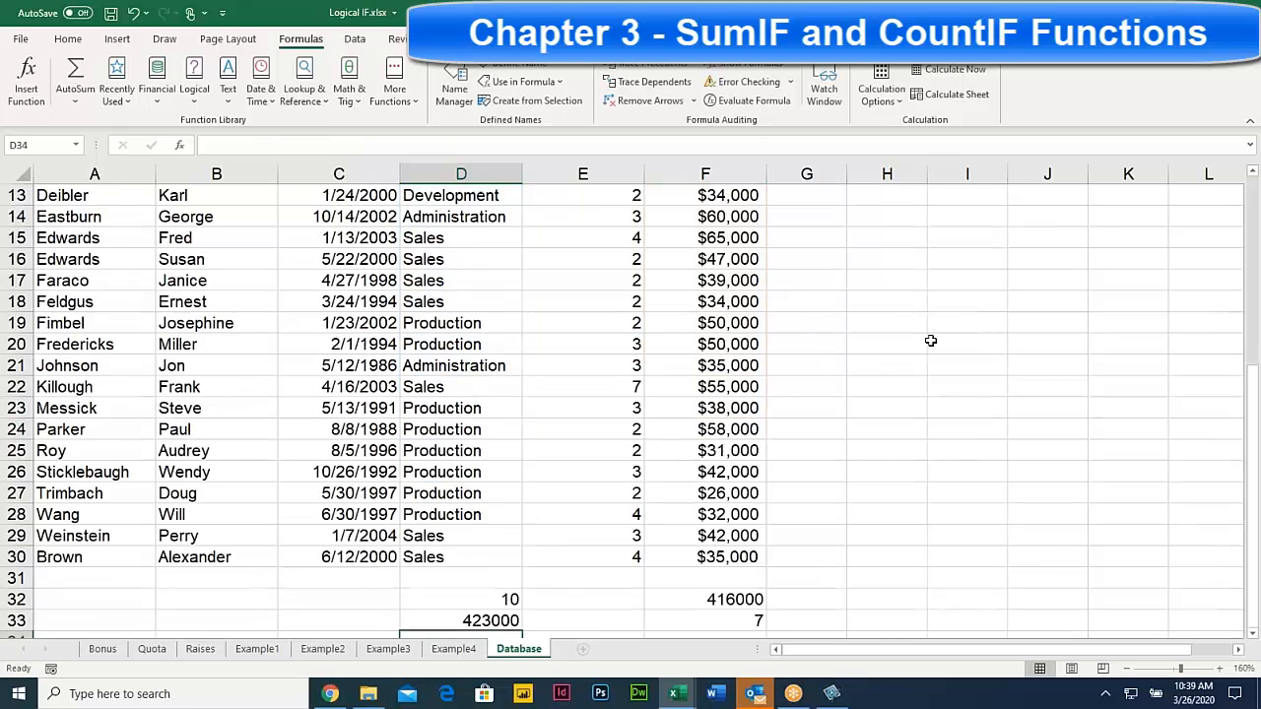
{"action": "scroll", "coordinate": [930, 341], "scroll_direction": "up", "scroll_amount": 4}
{"action": "left_click_drag", "start_coordinate": [887, 218], "coordinate": [1009, 364]}
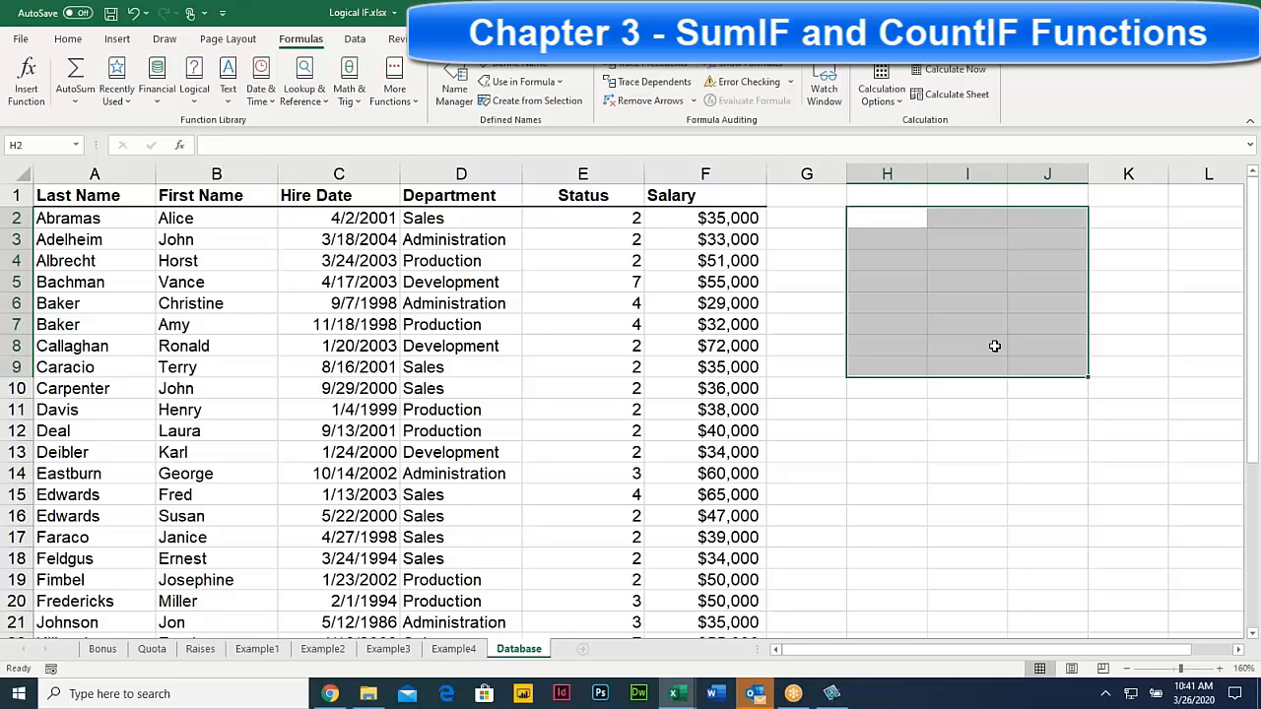
{"action": "left_click", "coordinate": [601, 215]}
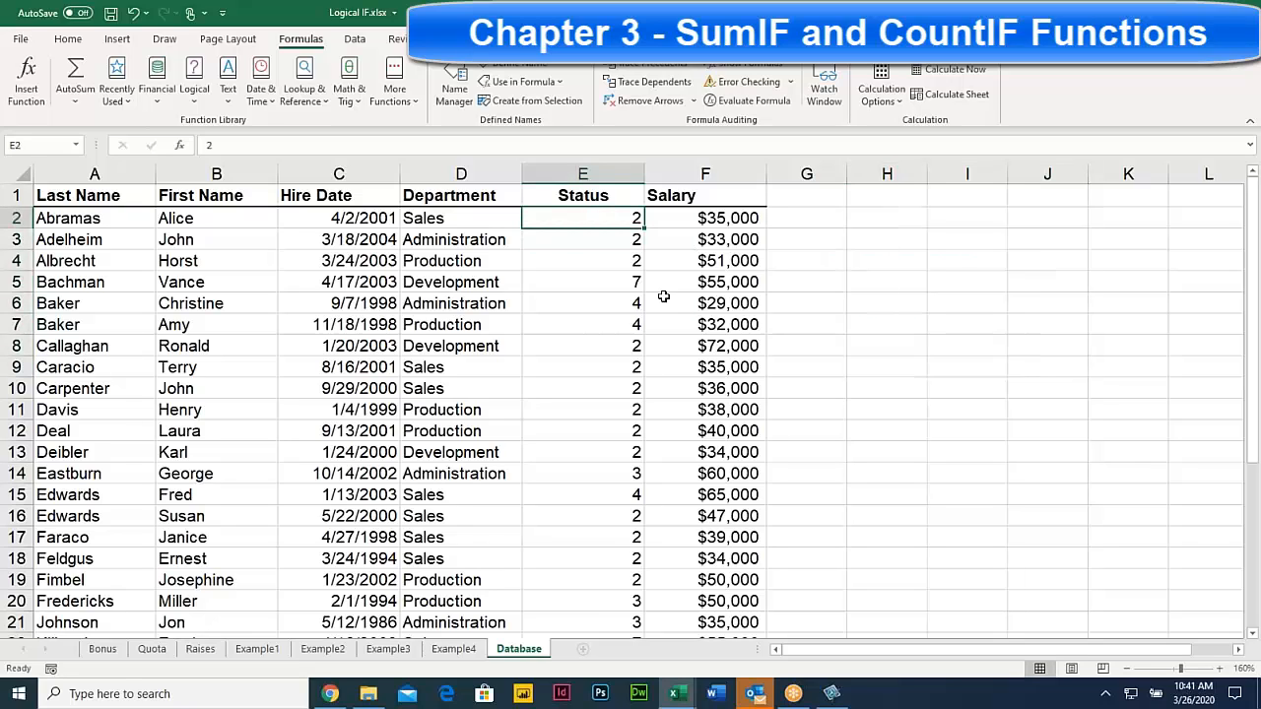
{"action": "left_click", "coordinate": [541, 372]}
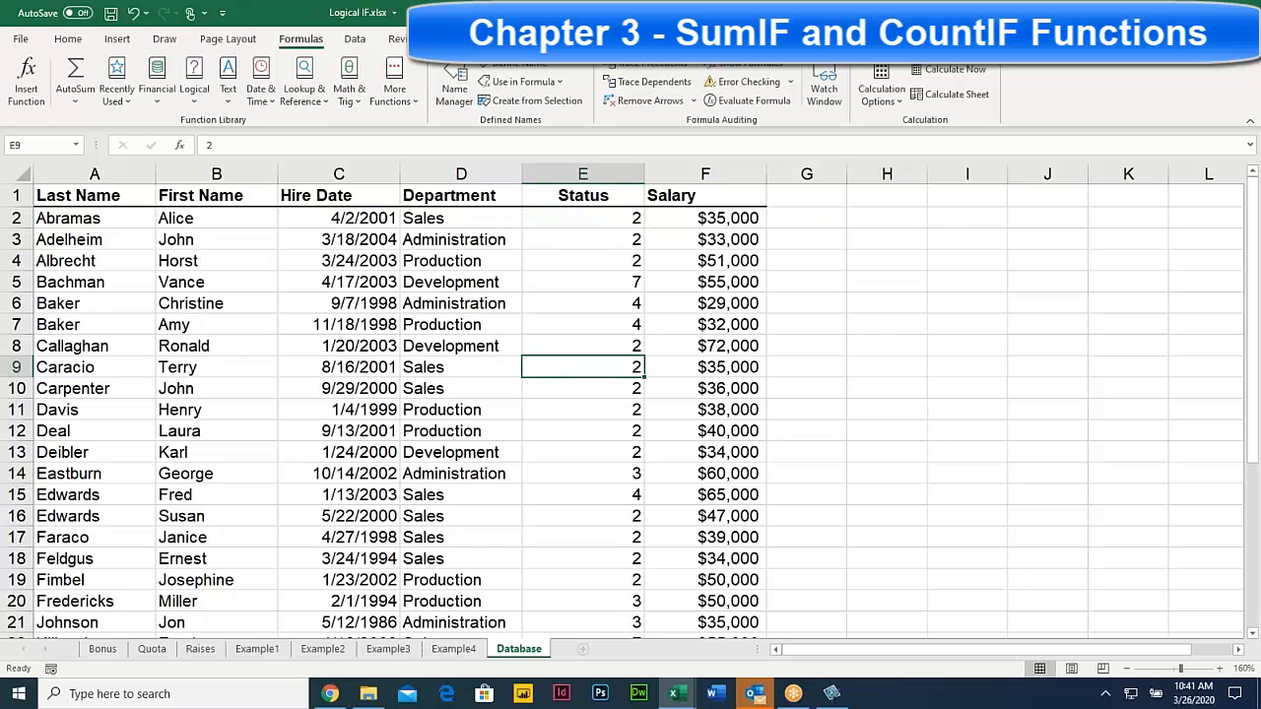
{"action": "left_click", "coordinate": [800, 381]}
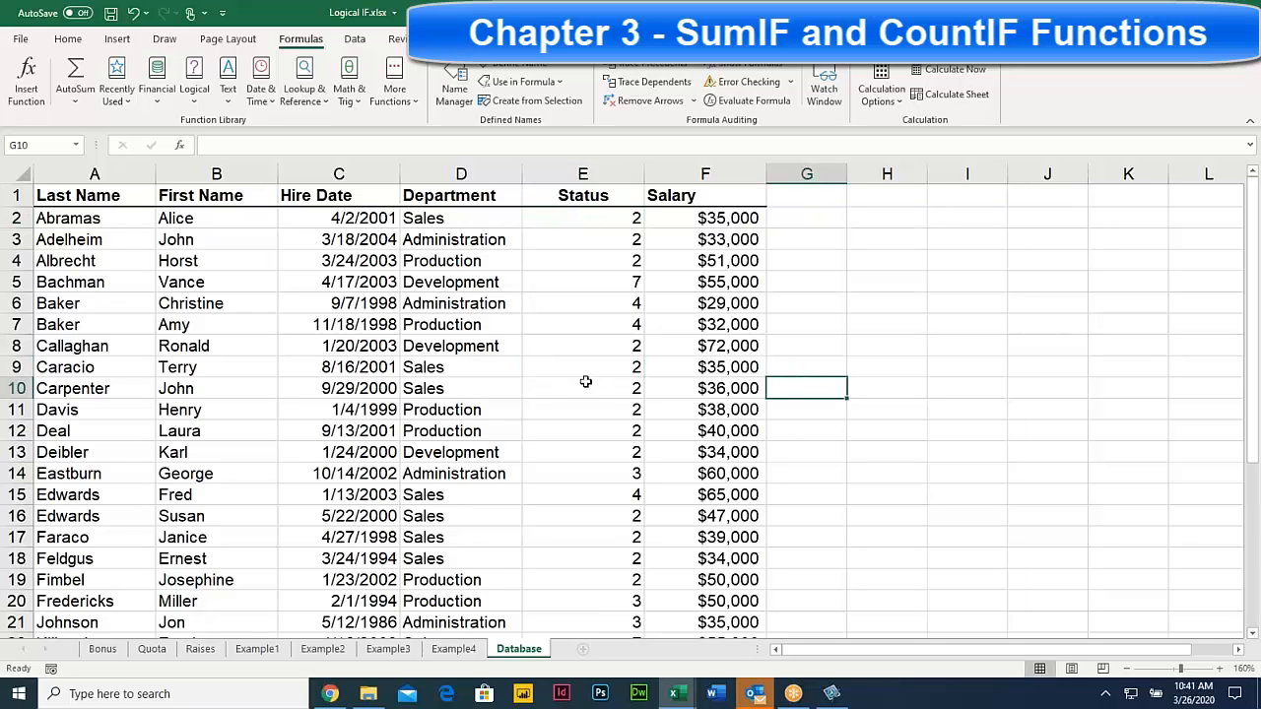
{"action": "left_click", "coordinate": [187, 339]}
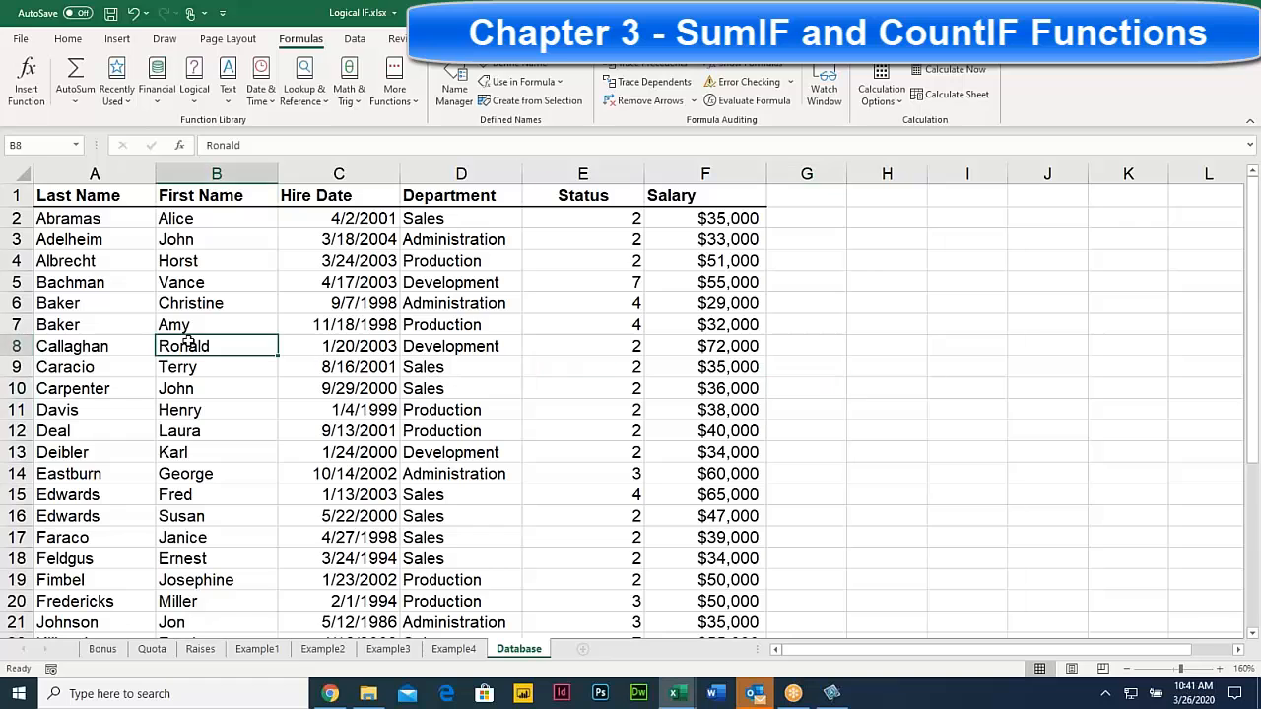
Step: Switch to Chrome to view the SumIF and CountIF practice exercises in the Excel365-2 workbook PDF
{"action": "left_click", "coordinate": [330, 693]}
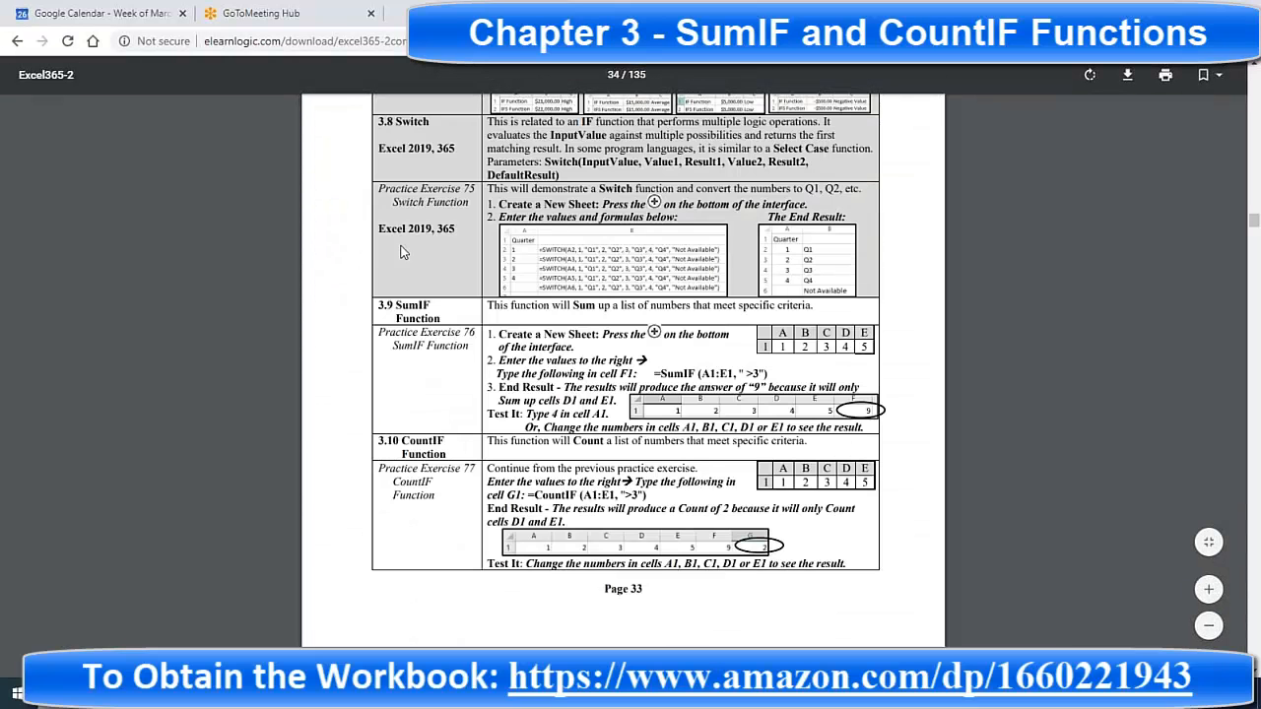